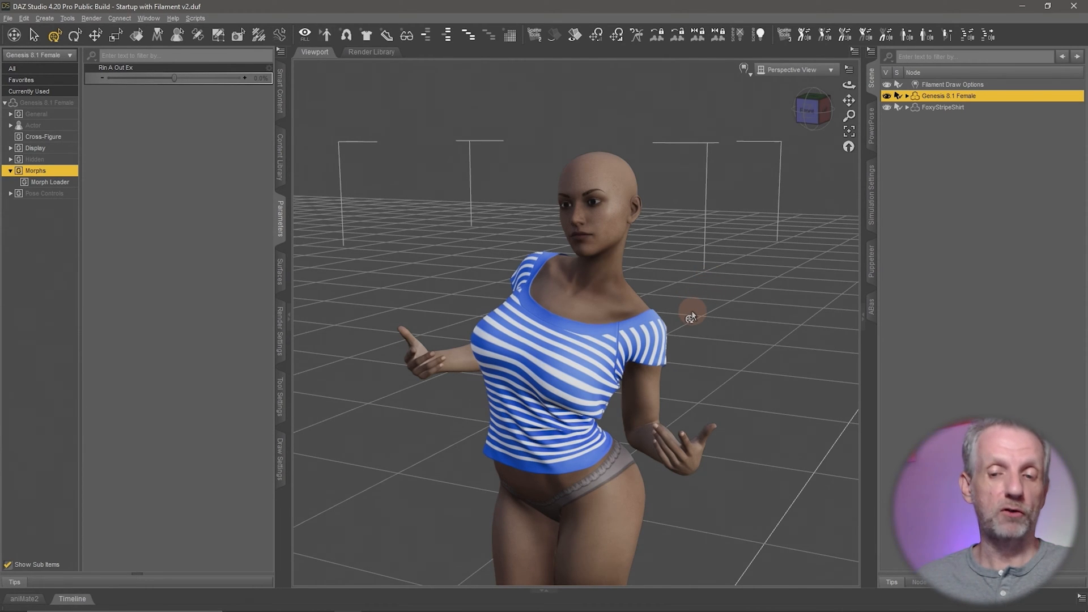
Step: Open the DAZ Scenes folder of the New Project directory in the content library
scroll(701, 322, "up", 3)
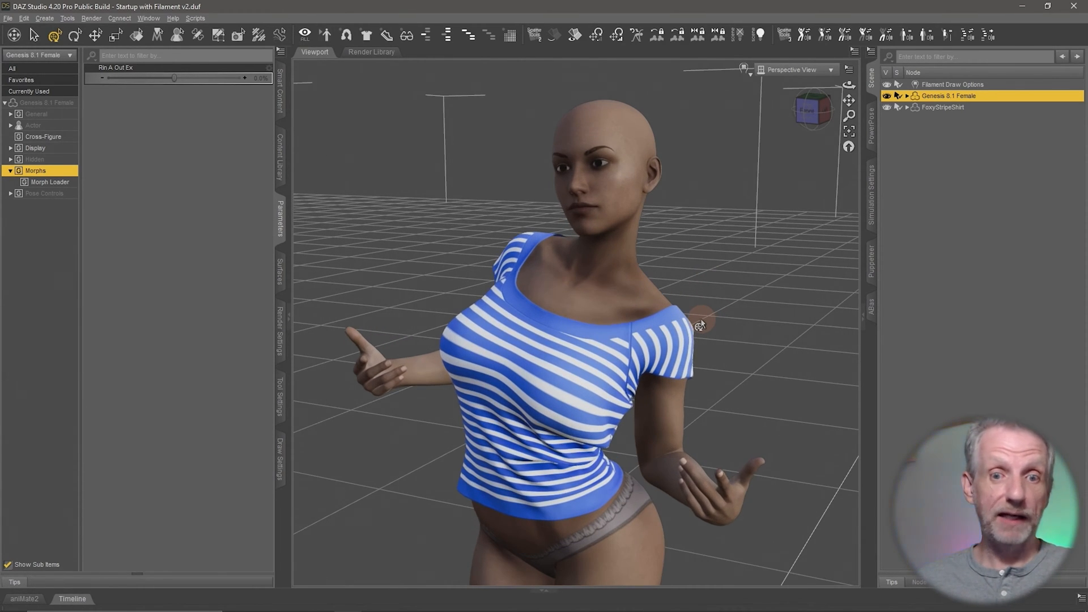
mouse_move(701, 322)
middle_mouse_down()
mouse_move(686, 315)
mouse_move(744, 320)
mouse_move(689, 324)
middle_mouse_up()
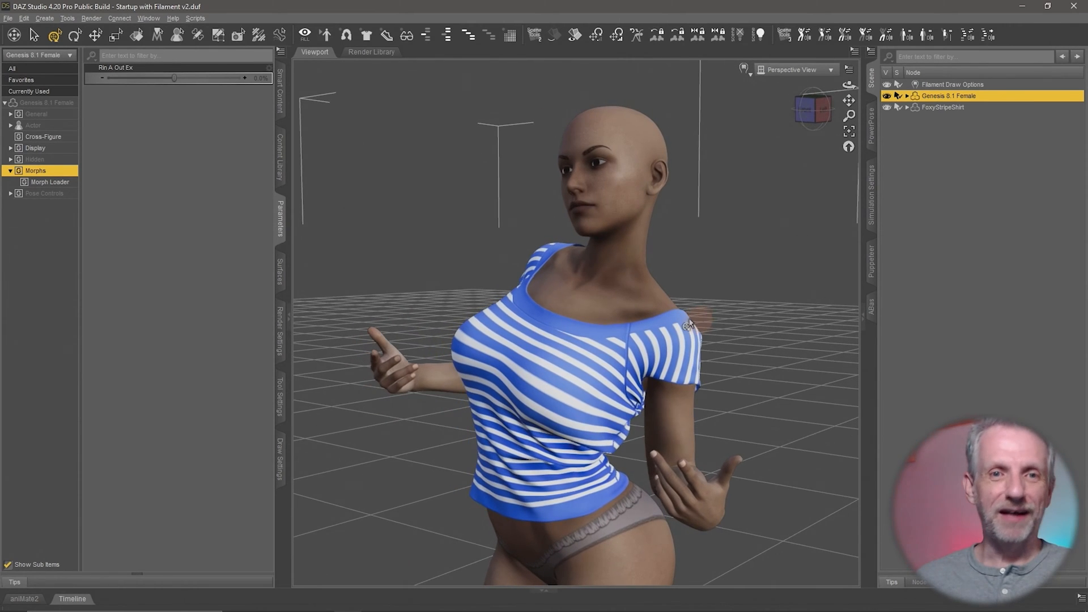
left_click(280, 158)
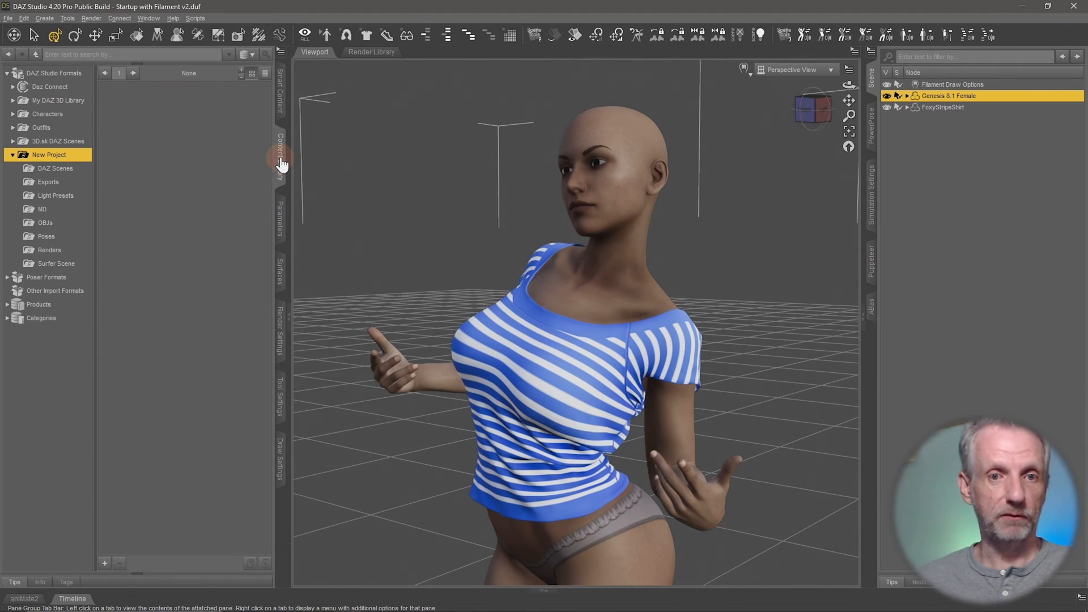
right_click(72, 159)
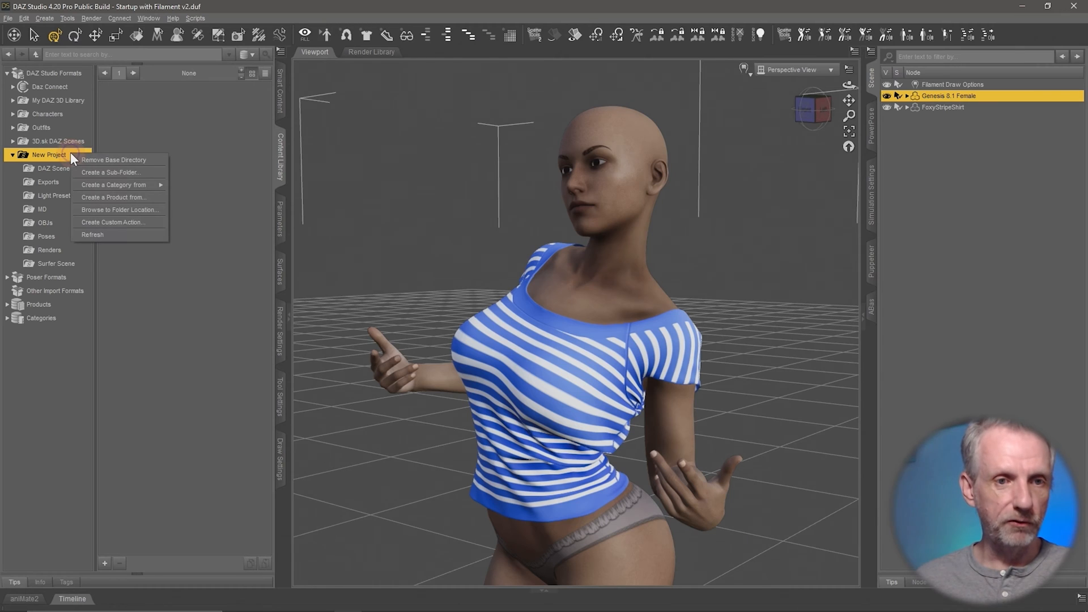
left_click(155, 141)
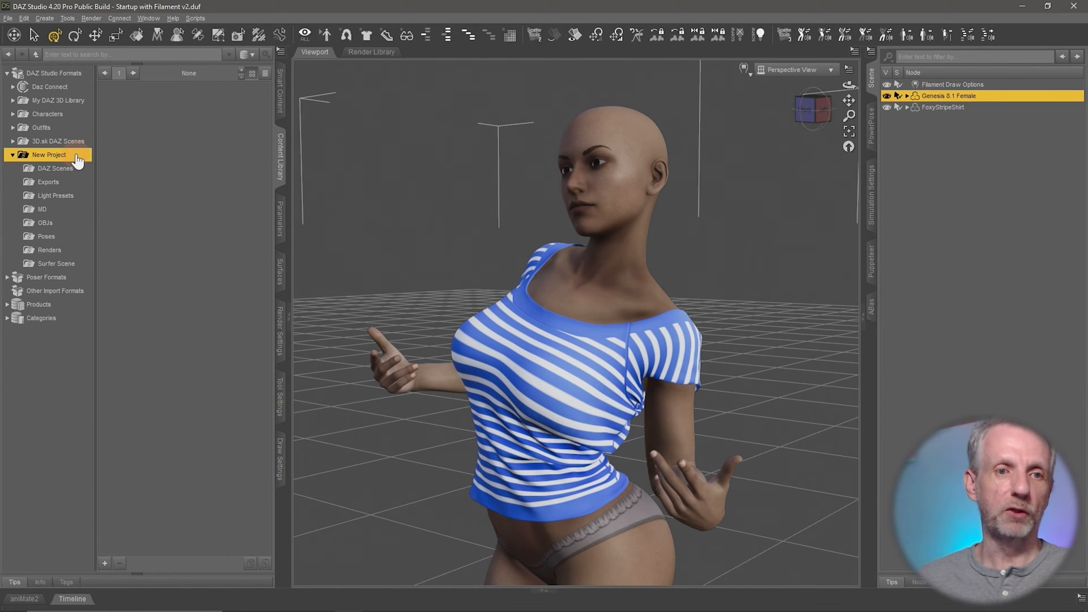
right_click(77, 158)
left_click(48, 173)
left_click(55, 168)
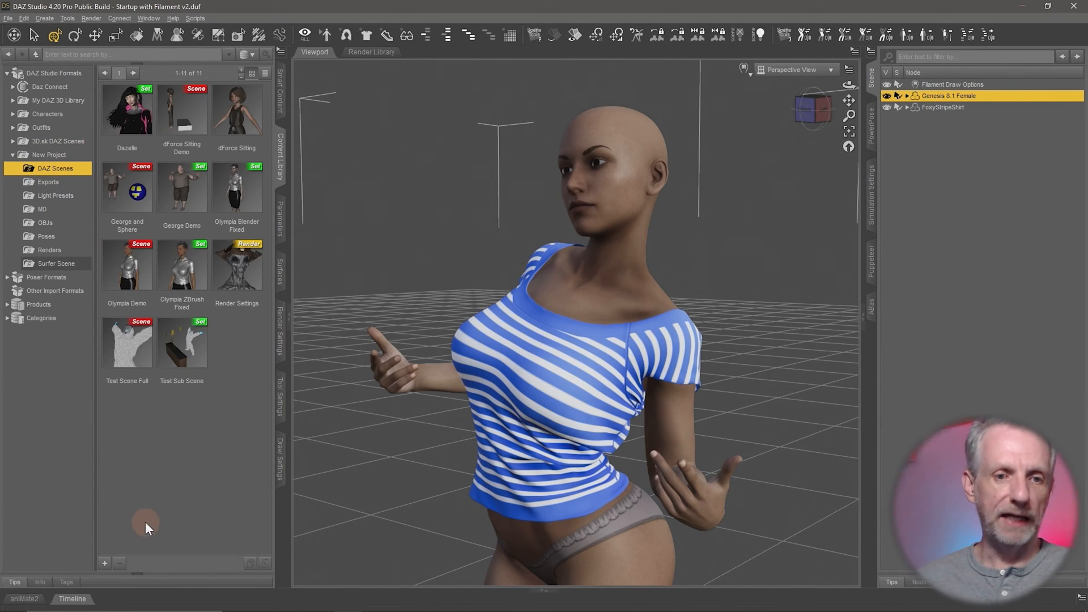
Step: Save the current scene into the DAZ Scenes folder under the name Retro Fit
left_click(109, 565)
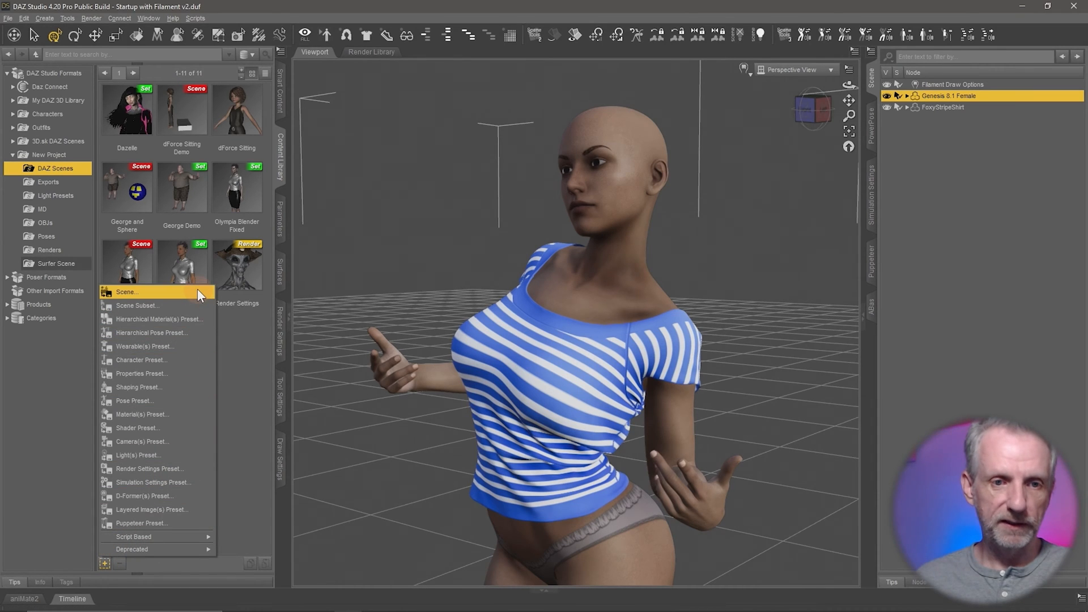
left_click(197, 288)
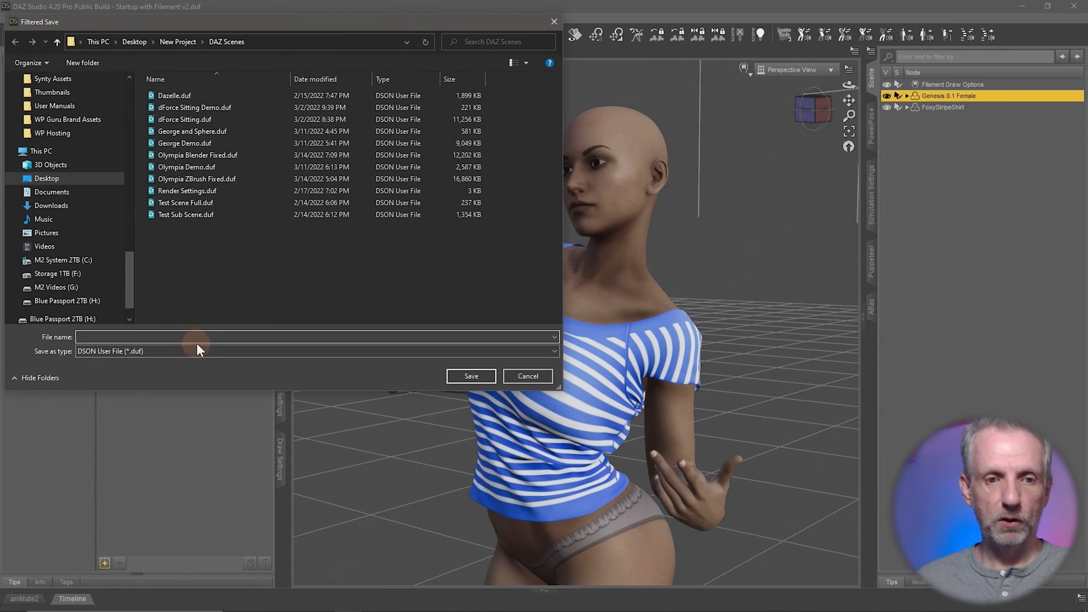
left_click(214, 337)
type("Retroi")
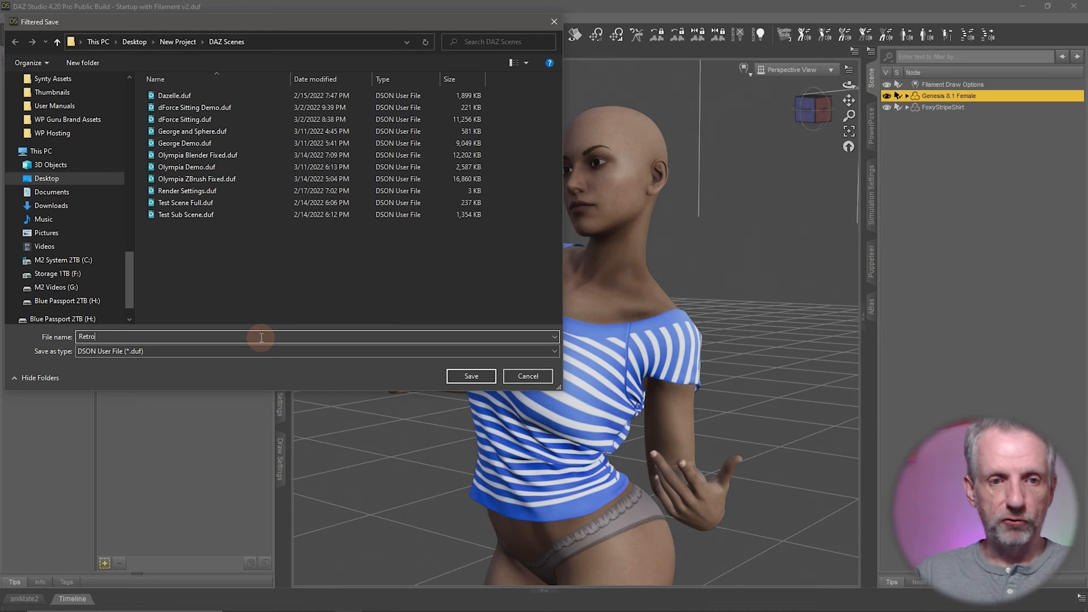
key("Return")
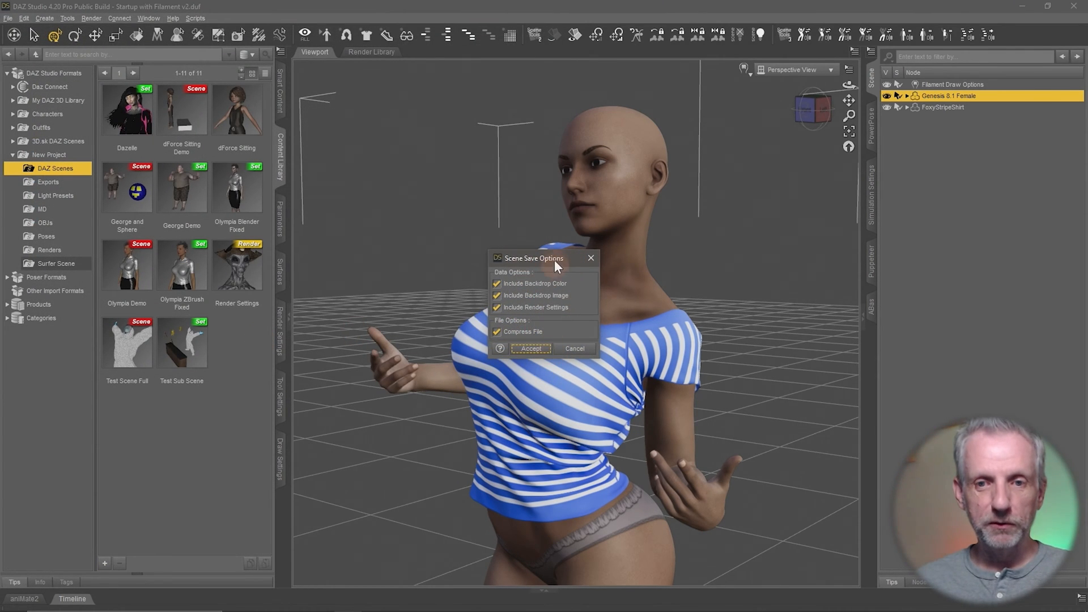
Step: Disable file compression, keep backdrop color, backdrop image and render settings included, and accept the scene save options
left_click_drag(559, 259, 389, 133)
left_click(399, 182)
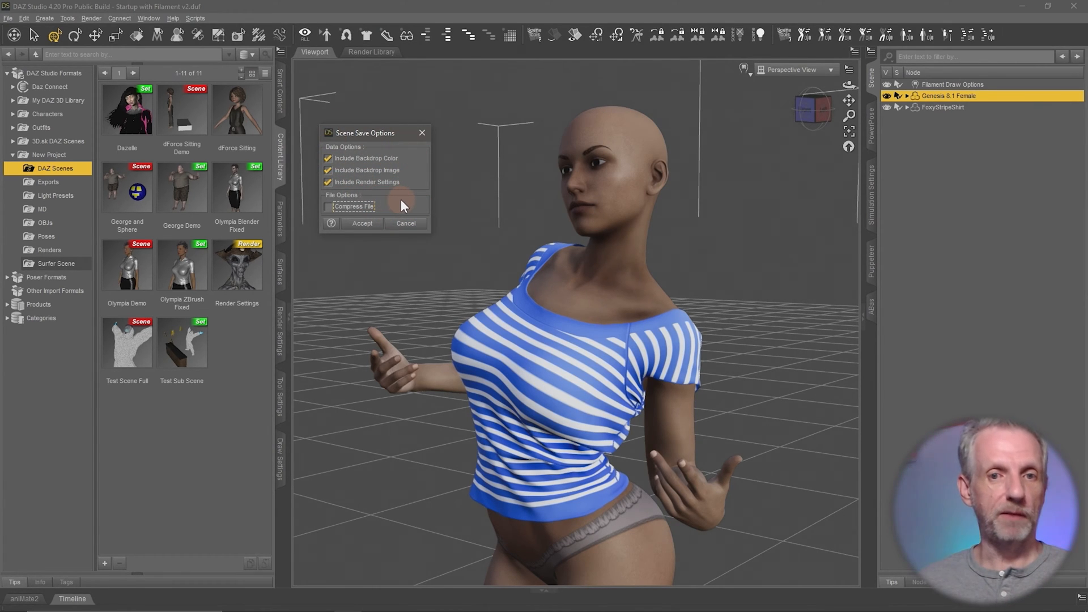
left_click(378, 160)
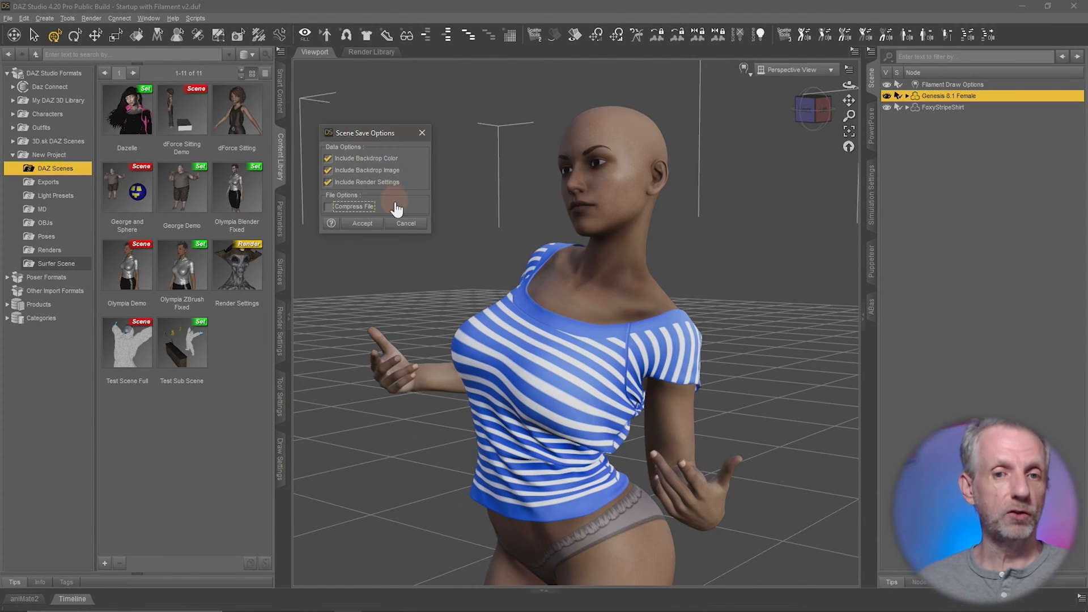
left_click(368, 225)
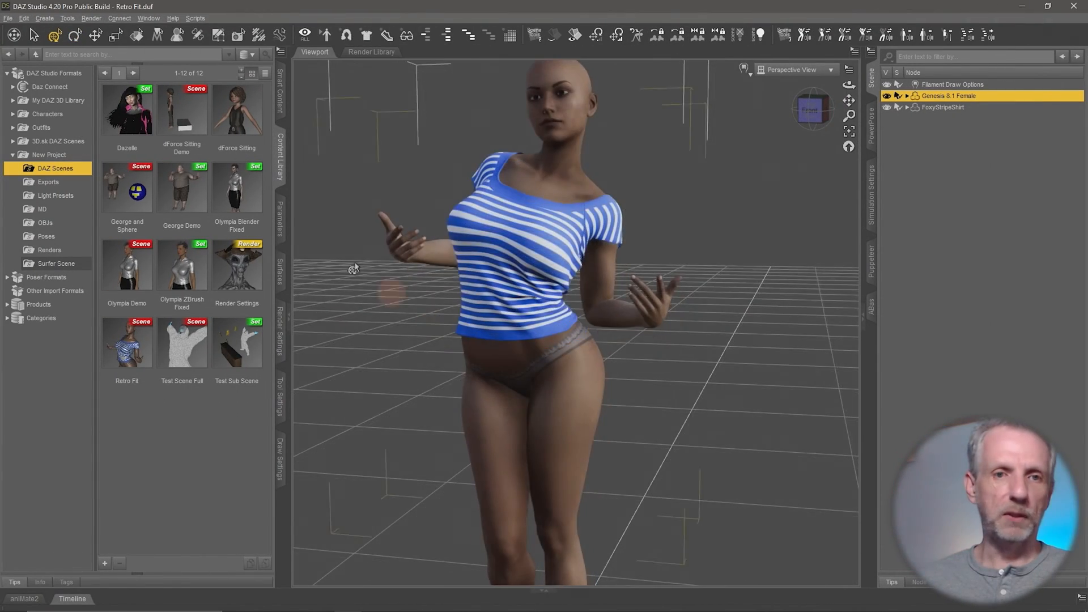
Step: Find the Trending Socials Pants among the female wardrobe products and load them onto the Genesis 8.1 Female figure
left_click(280, 97)
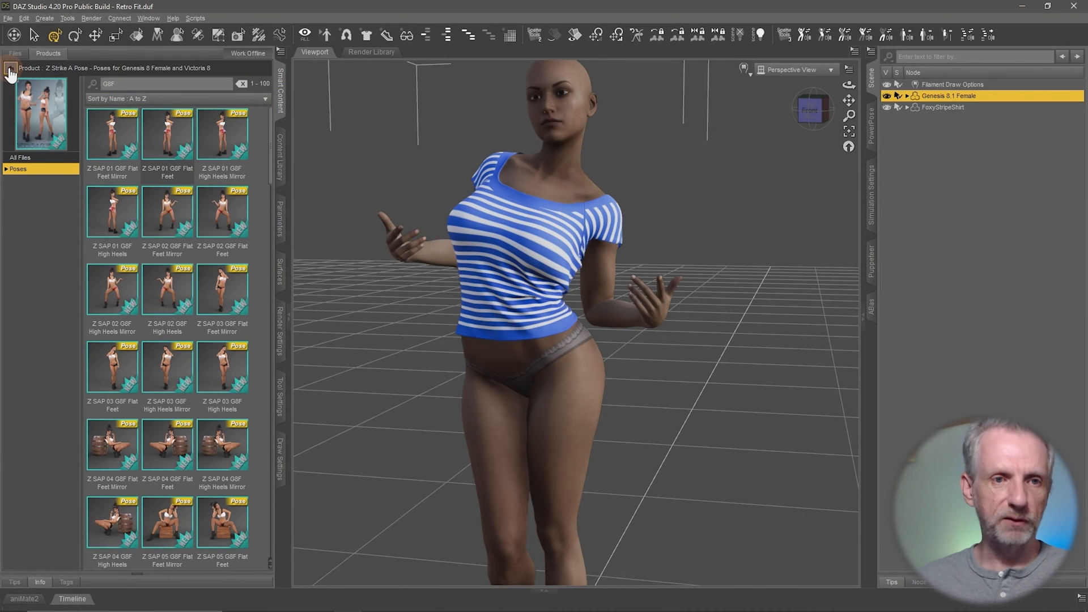
left_click(10, 67)
left_click(52, 319)
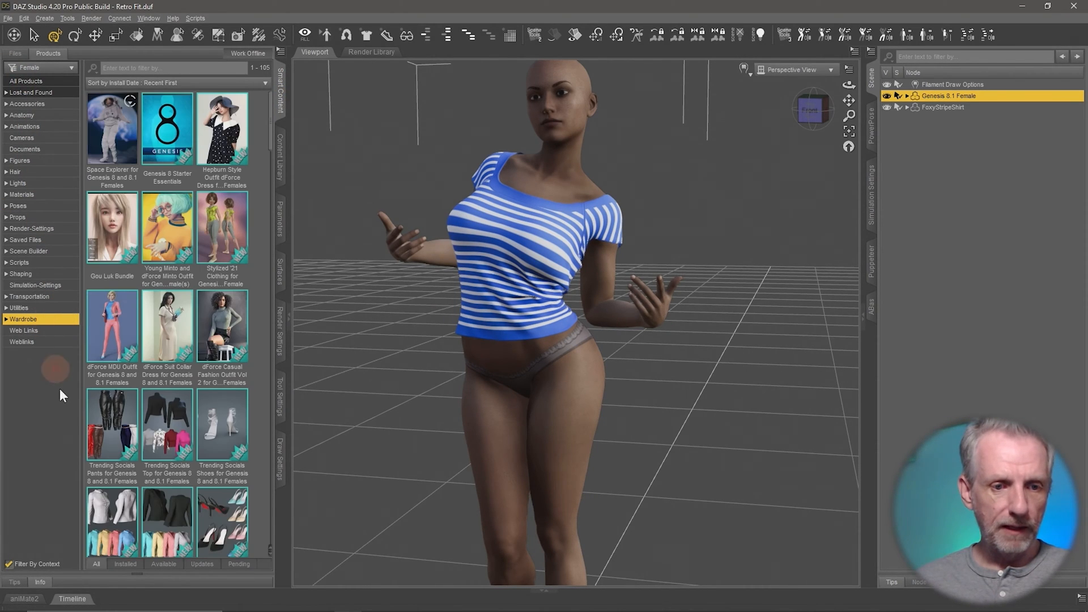
left_click_drag(243, 390, 392, 393)
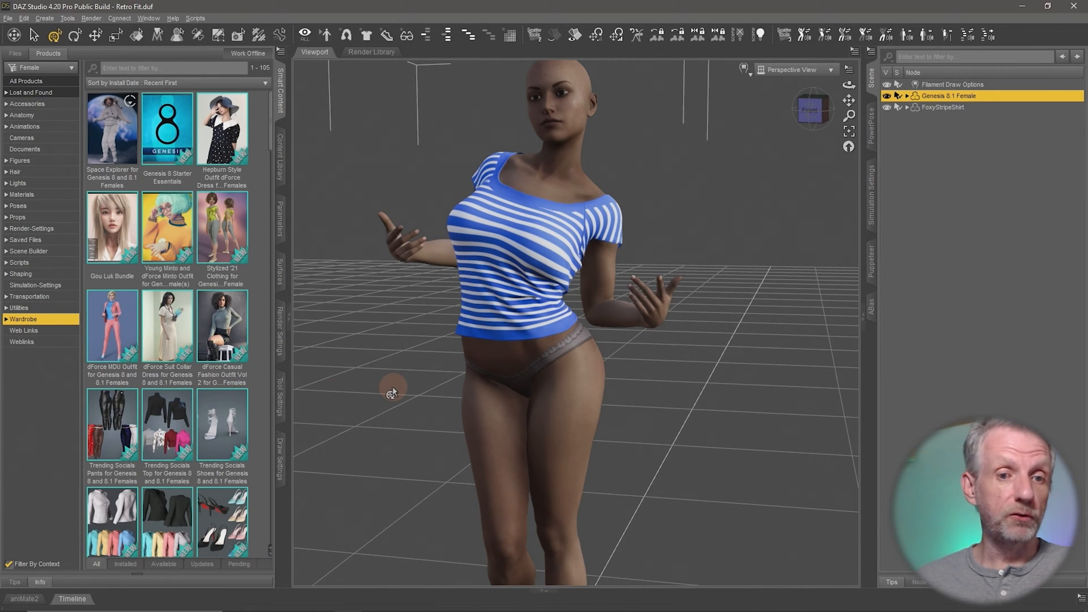
left_click_drag(392, 393, 207, 369)
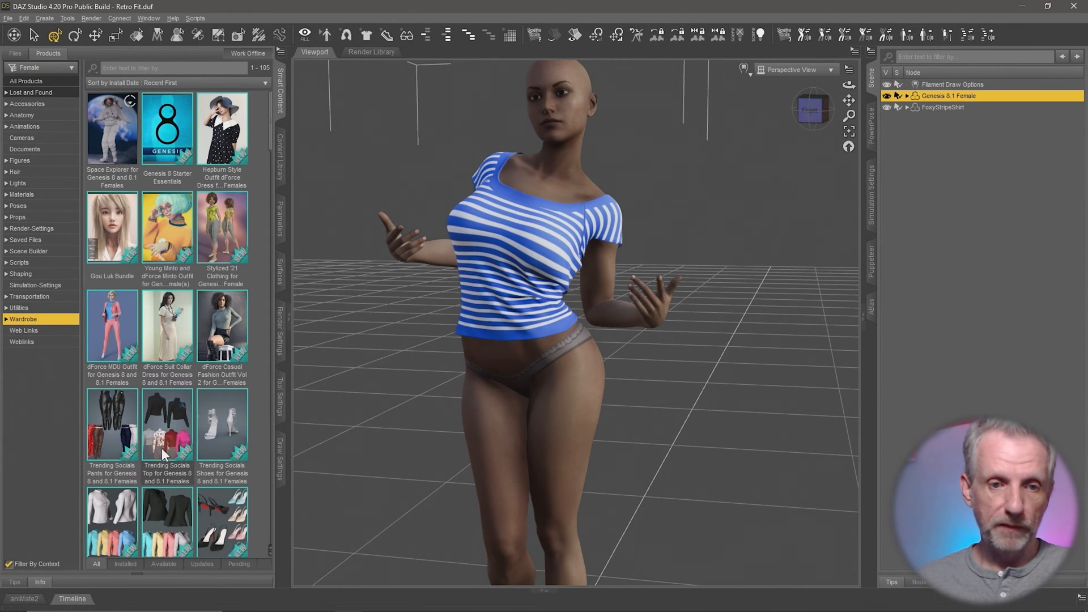
double_click(124, 427)
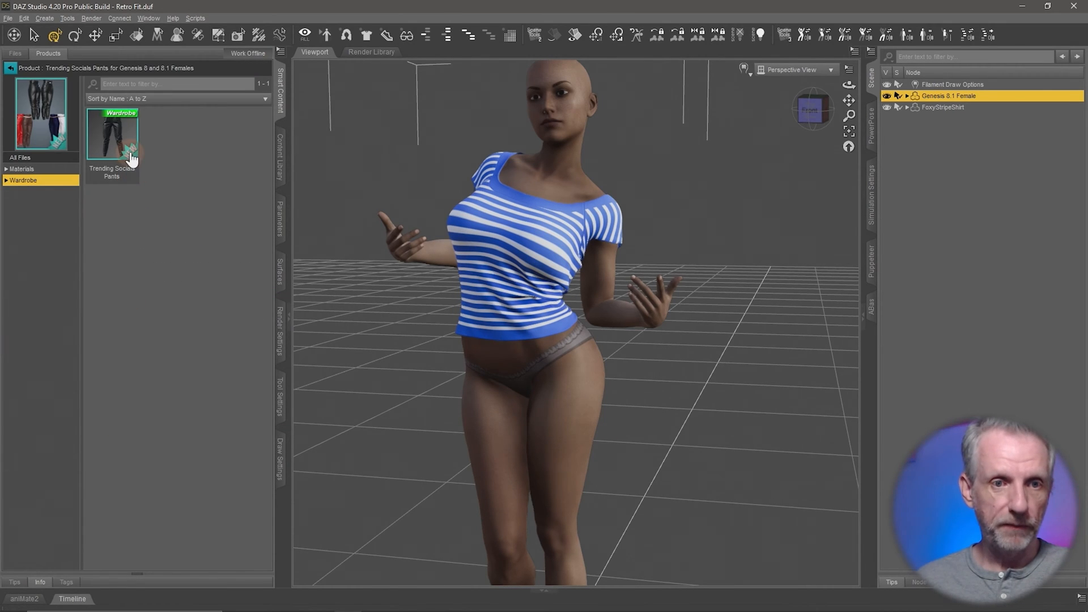
double_click(125, 151)
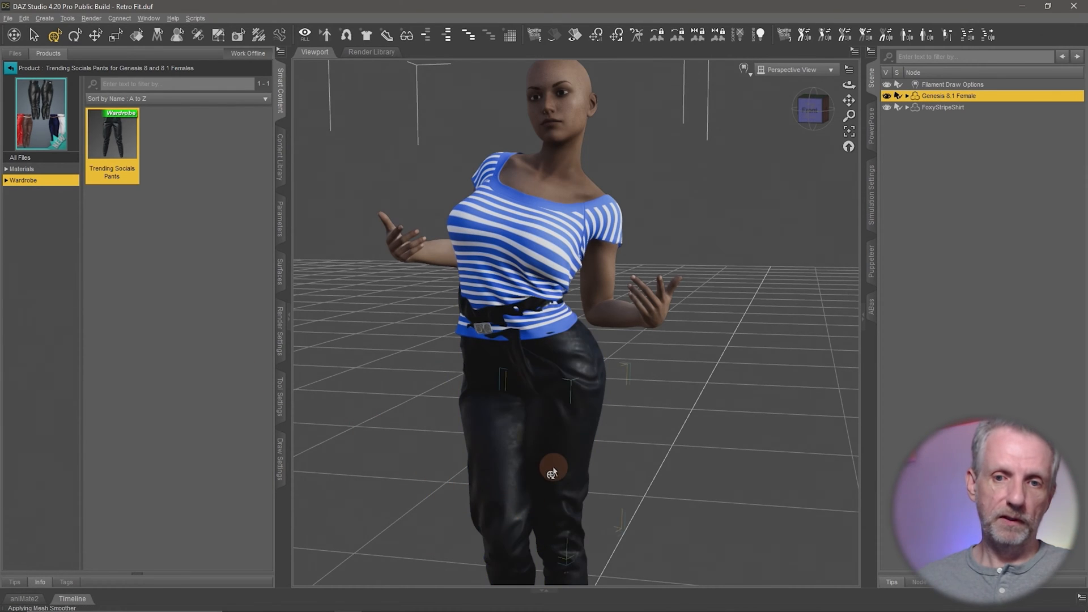
Step: Select FoxyStripeShirt, show its morph parameters, and examine how the shirt's hem meets the belt of the pants
middle_click_drag(554, 431, 564, 427)
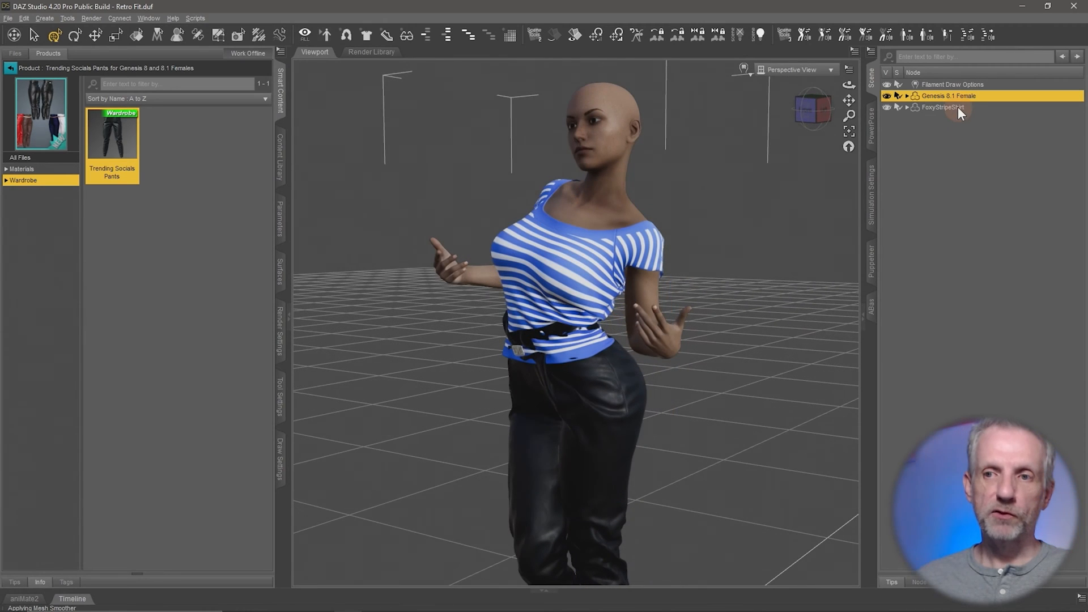
left_click(955, 108)
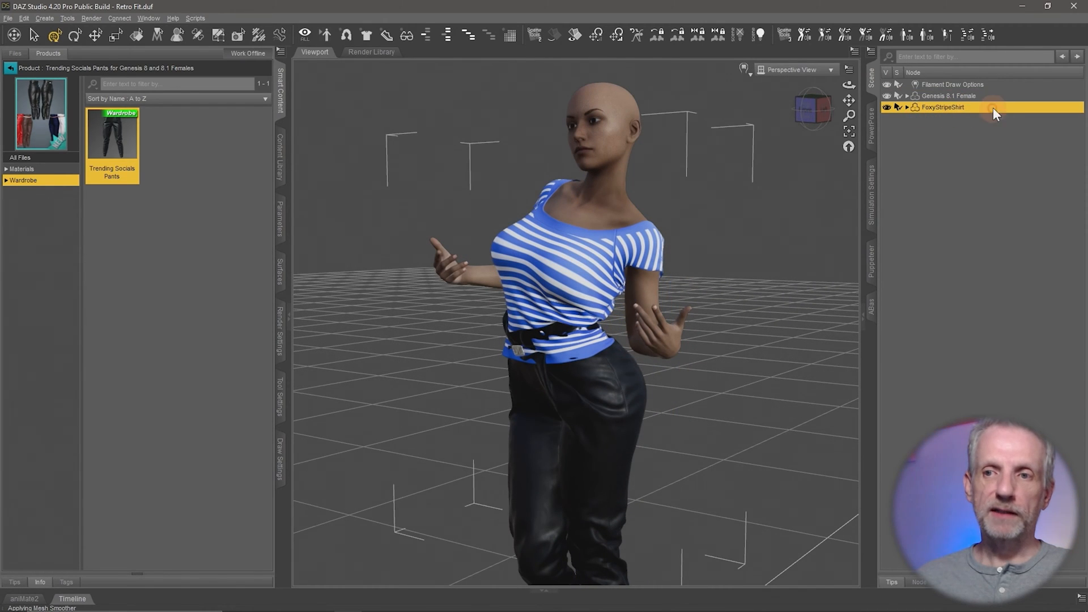
left_click(280, 219)
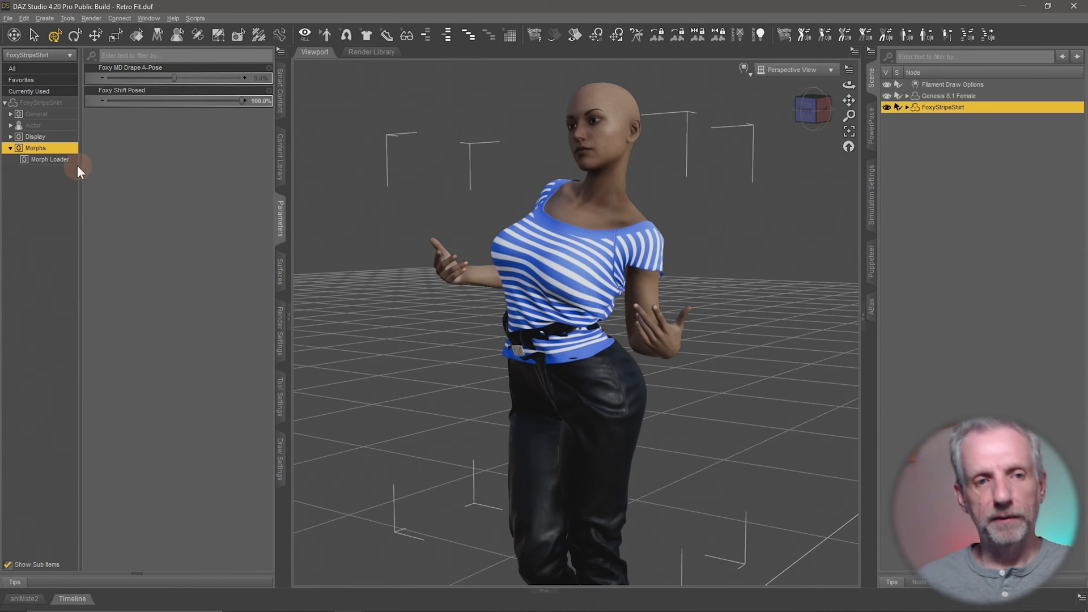
scroll(466, 332, "up", 5)
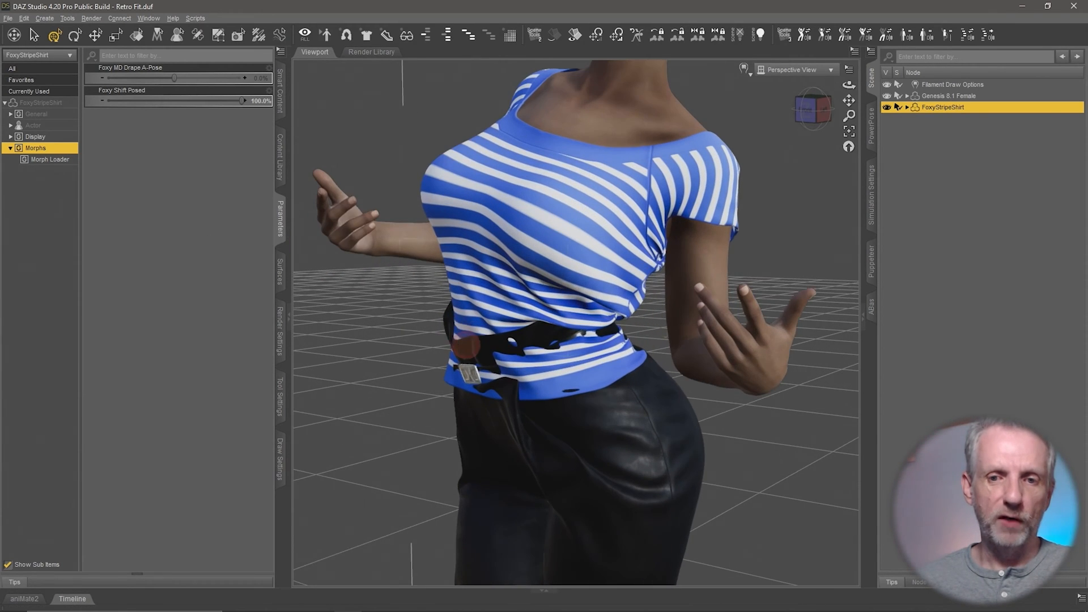
middle_click_drag(466, 347, 499, 394)
scroll(478, 369, "down", 3)
scroll(479, 372, "up", 1)
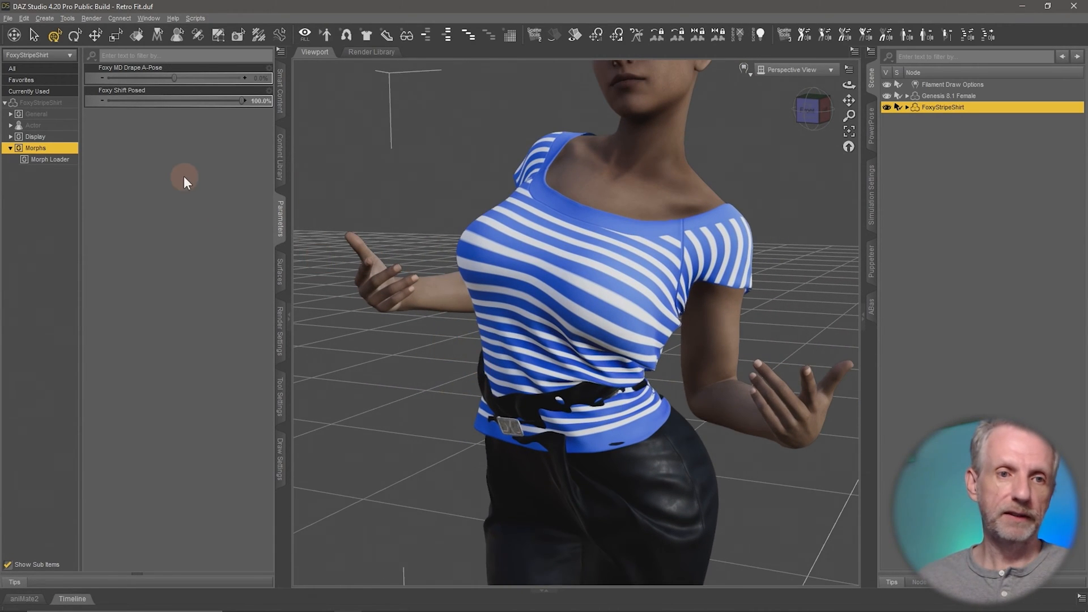
Step: Show the shirt's Actor adjustment morphs and try the FBMExpandAll dial
left_click(64, 127)
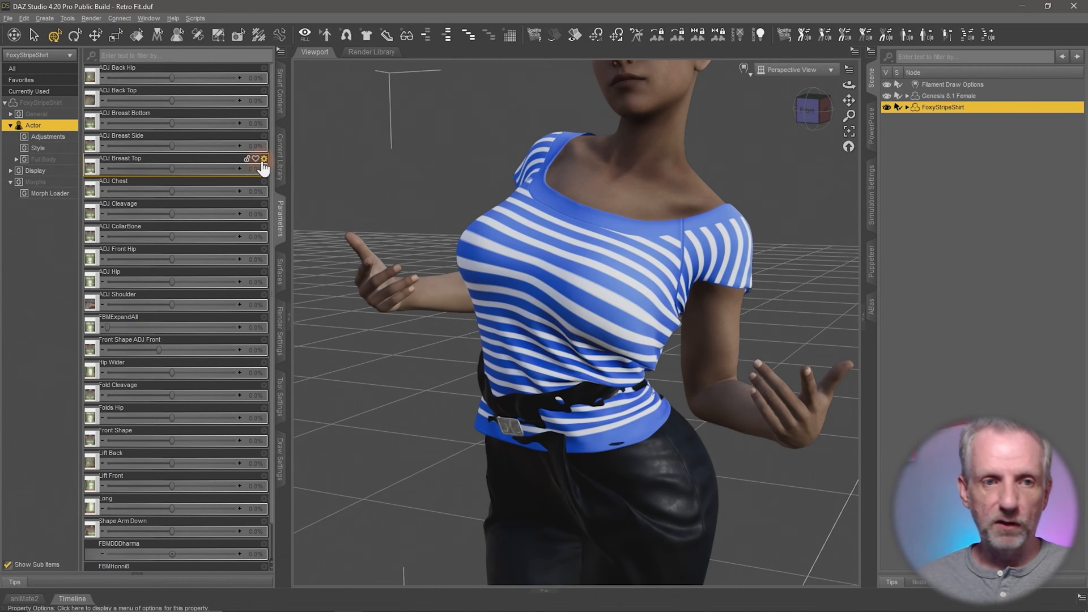
left_click(61, 138)
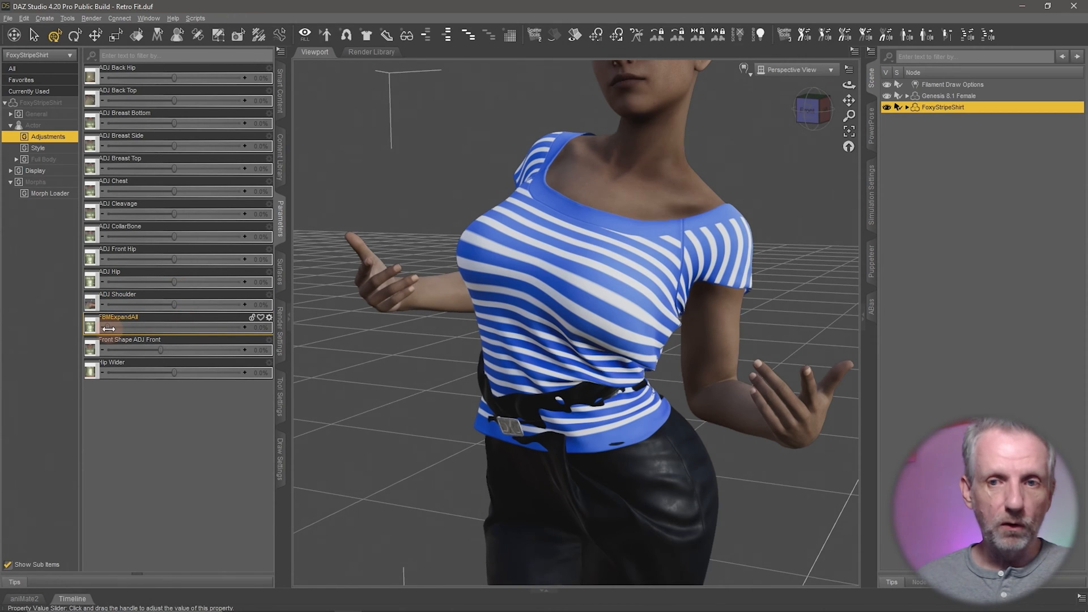
left_click_drag(108, 329, 192, 340)
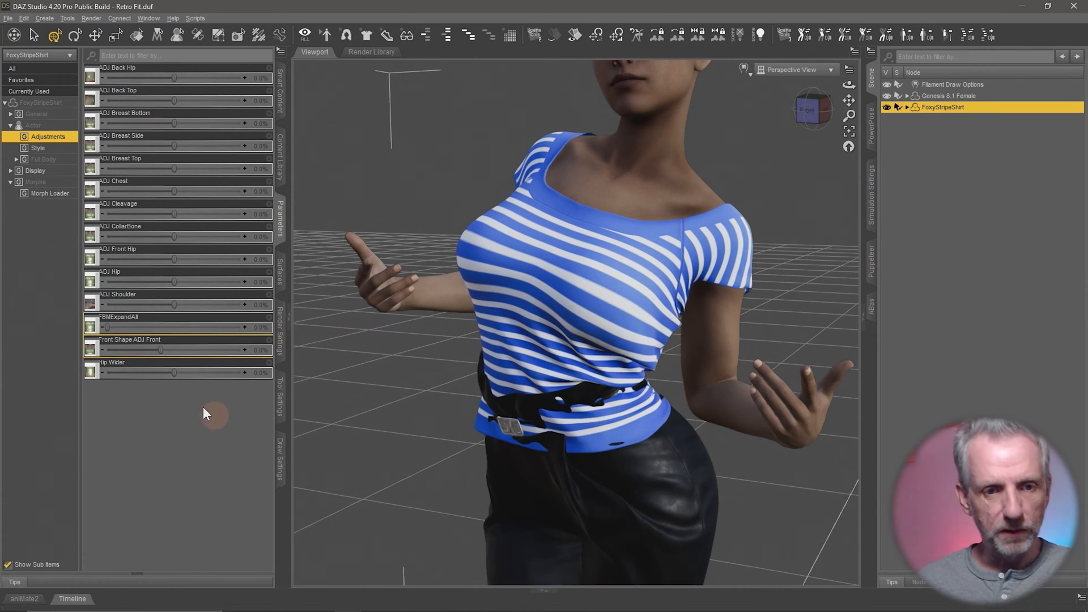
Step: Set the shirt's Hip Wider morph to 100% and inspect the belt area from different sides
left_click_drag(176, 373, 364, 392)
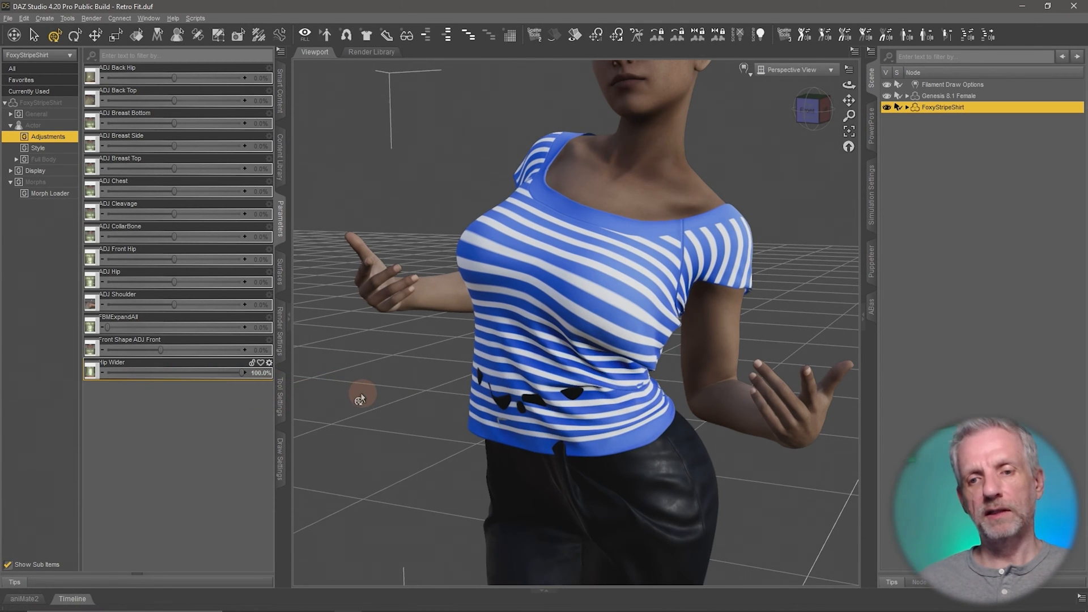
middle_click_drag(612, 441, 567, 455)
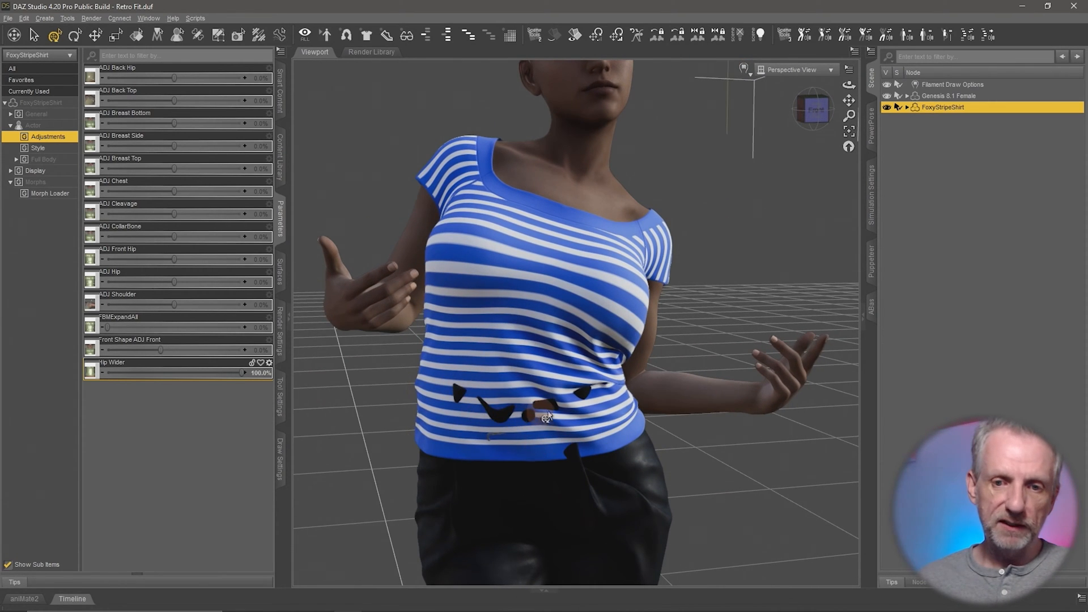
middle_click_drag(577, 421, 550, 425)
Step: Raise the maximum limit of the shirt's Hip Wider morph to 500% in its parameter settings
left_click(269, 363)
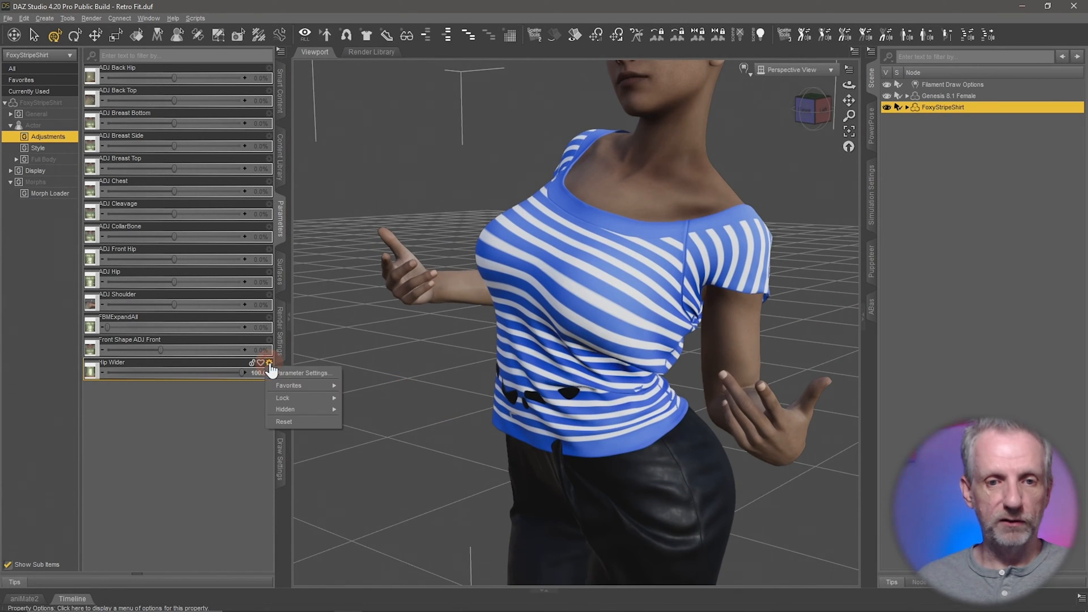
left_click(303, 370)
left_click(303, 182)
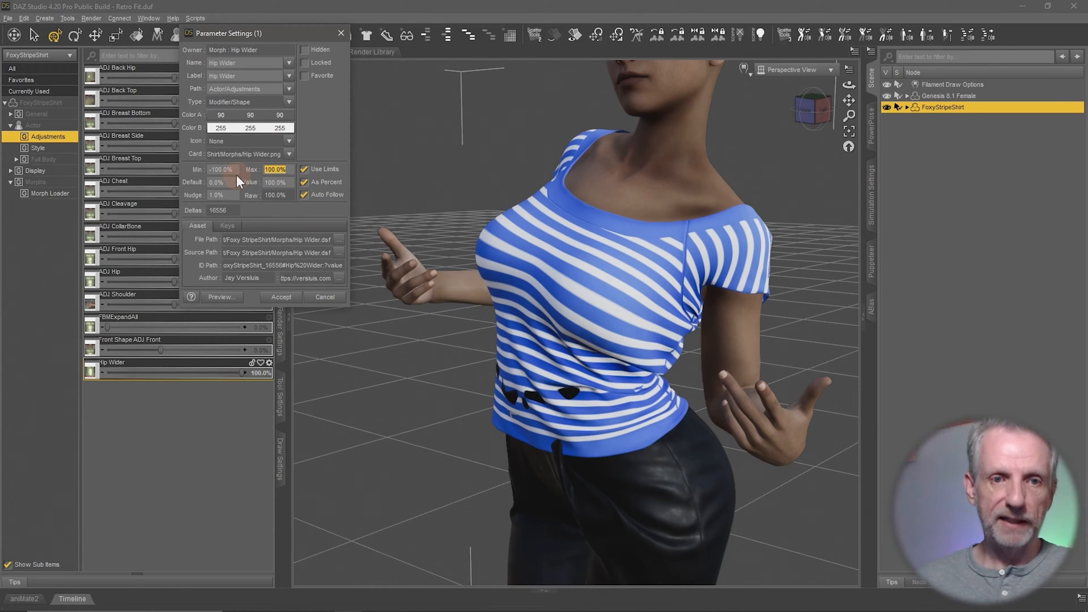
type("20")
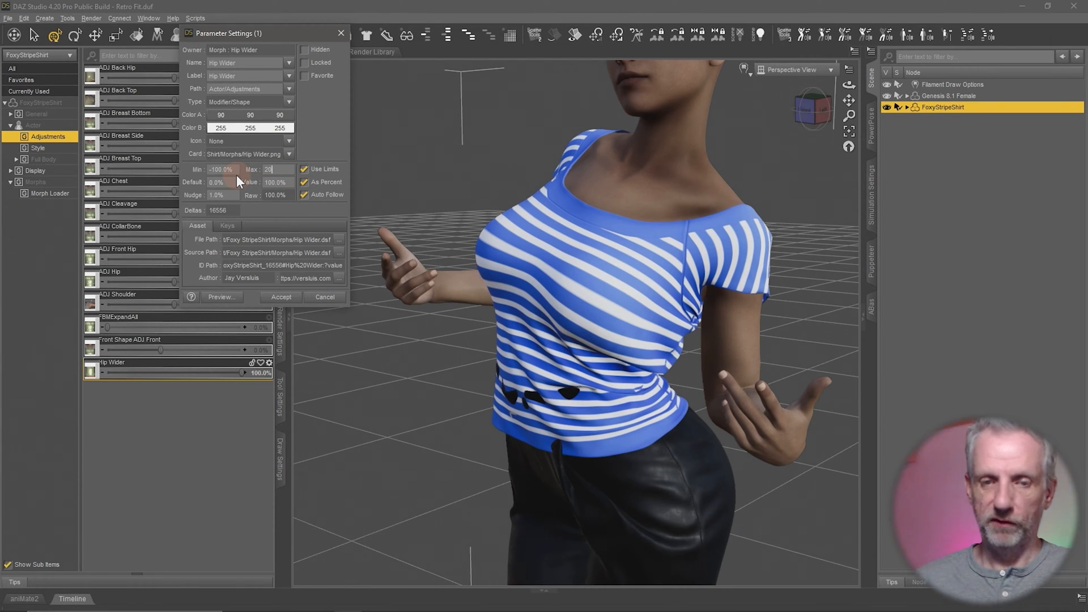
type("0500")
key("Return")
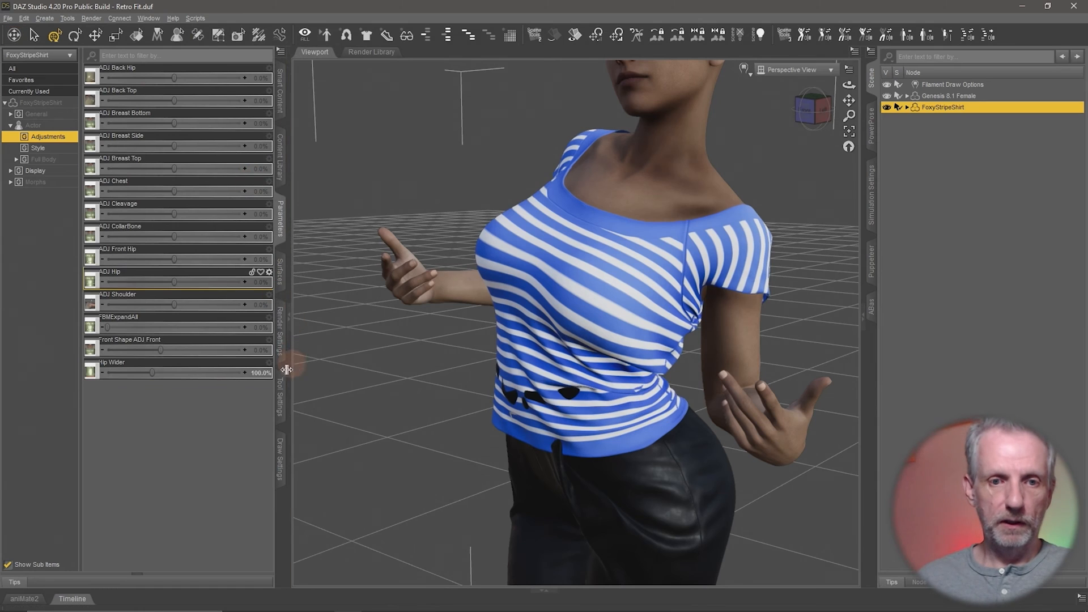
Step: Try a stronger Hip Wider value on the shirt, and return the morph to 0%
left_click_drag(153, 373, 210, 391)
mouse_move(437, 444)
left_mouse_down("alt")
mouse_move(376, 425)
mouse_move(442, 448)
mouse_move(409, 447)
mouse_move(437, 444)
mouse_move(470, 462)
mouse_move(430, 411)
mouse_move(478, 439)
mouse_move(498, 420)
left_mouse_up("alt")
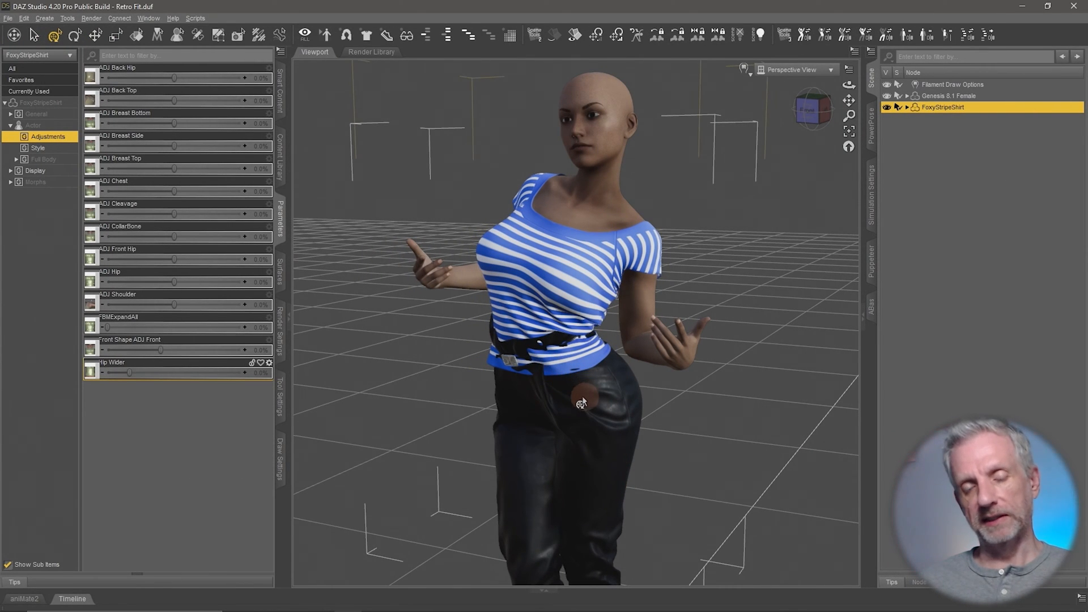
left_click_drag(532, 392, 594, 369, "alt")
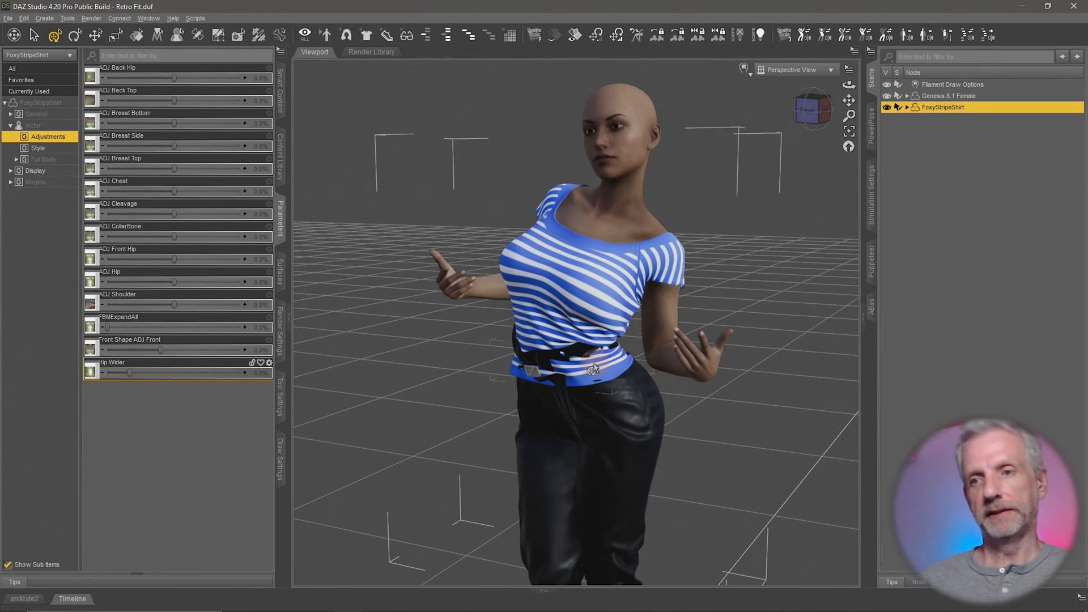
Step: Send the Genesis 8.1 Female figure with its clothing to Hexagon
left_click(968, 97)
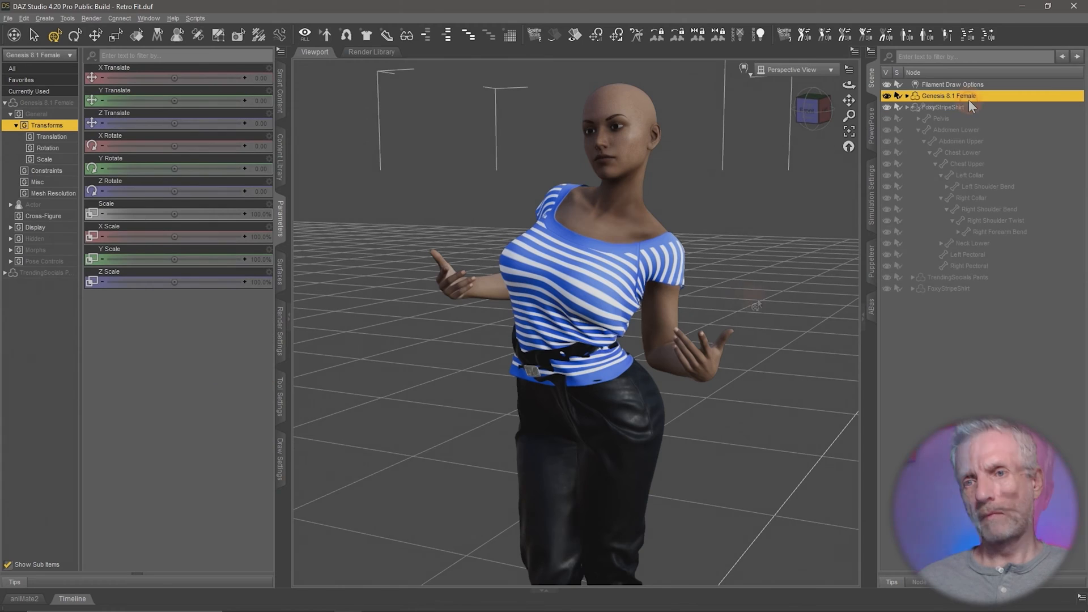
left_click(8, 18)
mouse_move(74, 166)
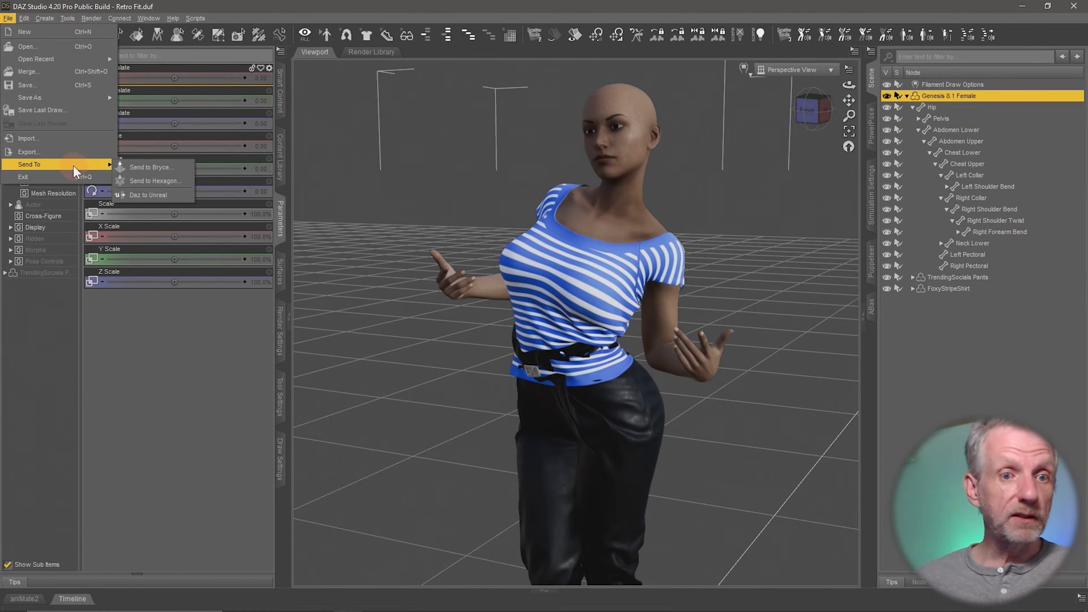
left_click(174, 180)
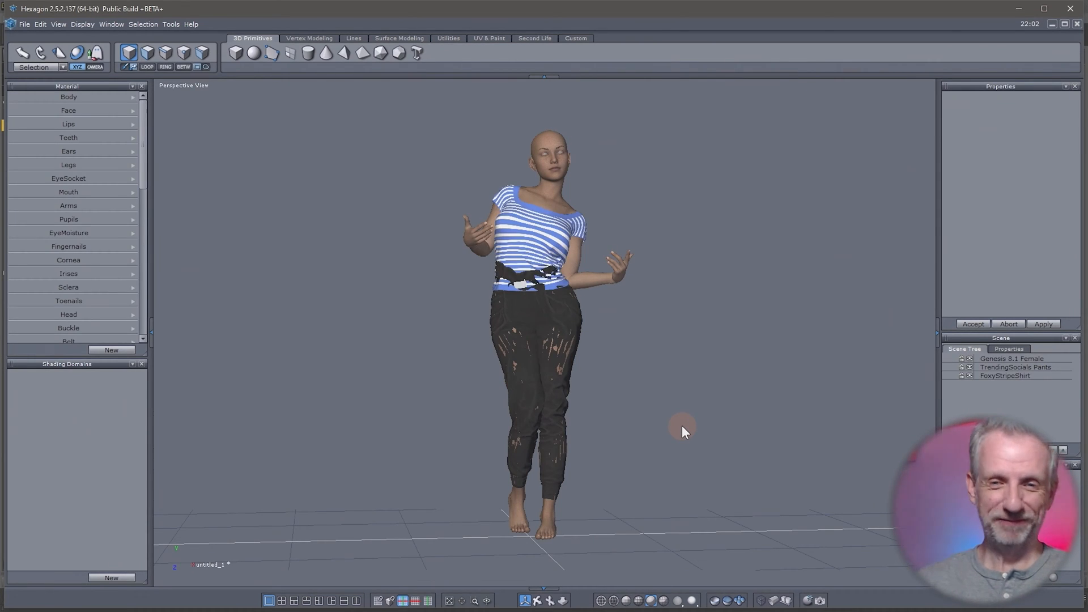
Step: Select FoxyStripeShirt and pick the complete edge loop around its bottom hem
scroll(597, 268, "down", 3)
scroll(597, 267, "up", 6)
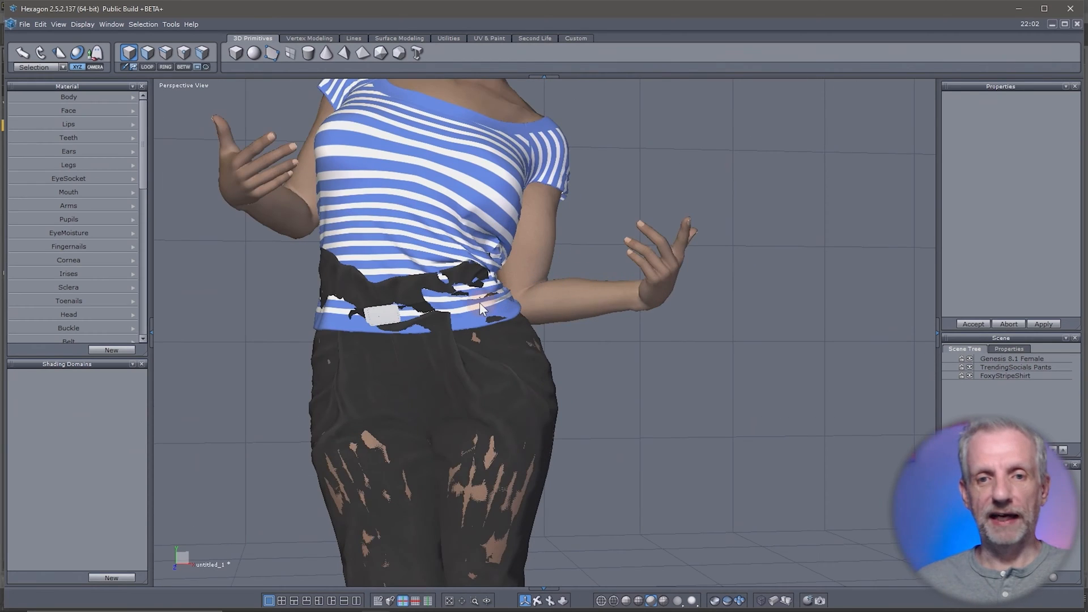
scroll(479, 304, "up", 2)
right_click_drag(439, 321, 430, 216)
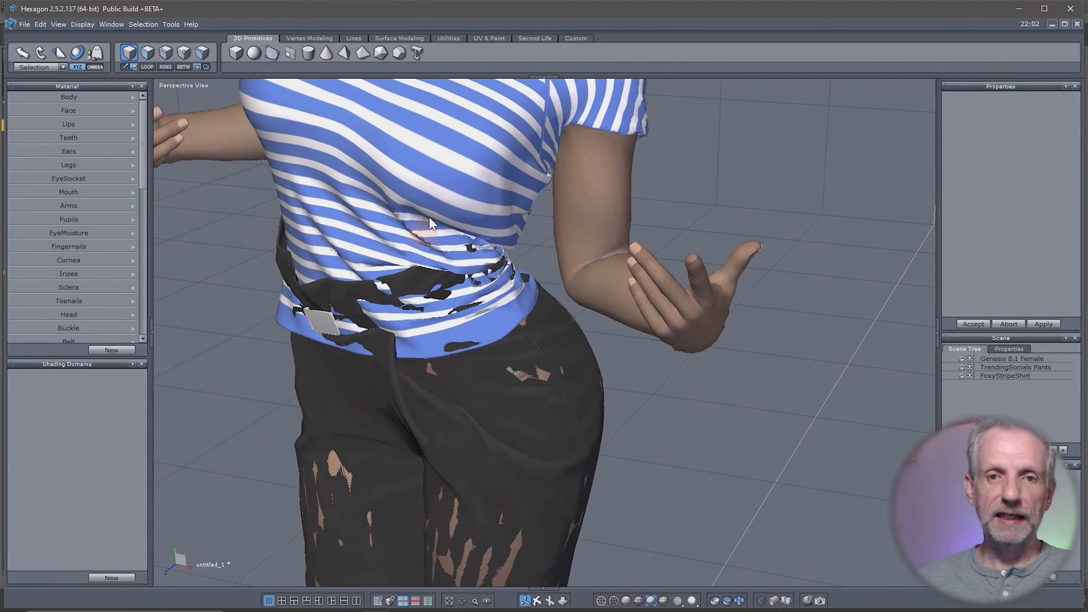
left_click(442, 181)
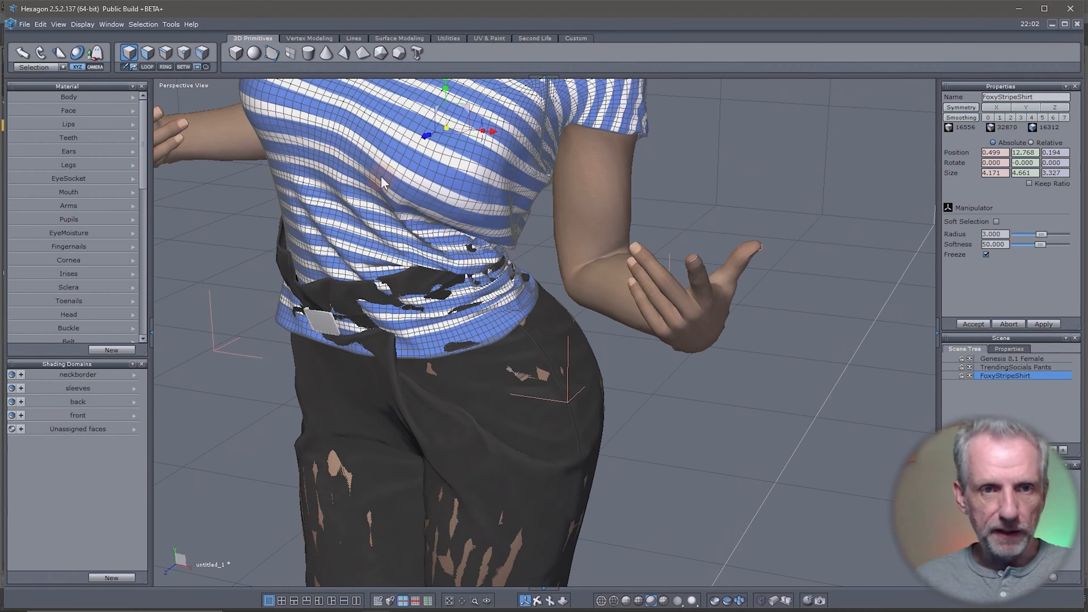
left_click(166, 53)
scroll(458, 352, "up", 5)
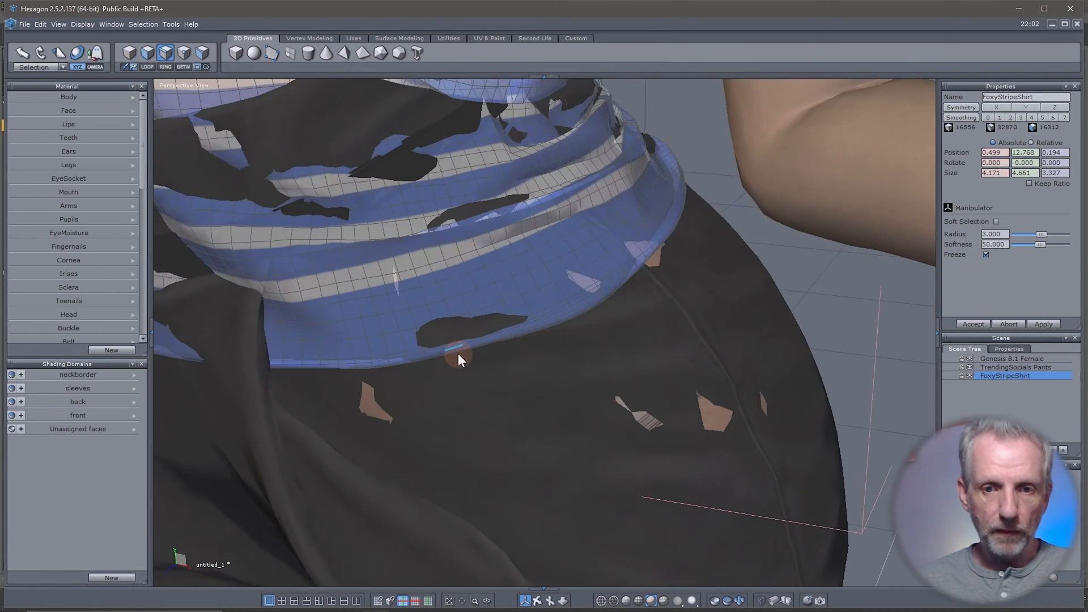
left_click(400, 361)
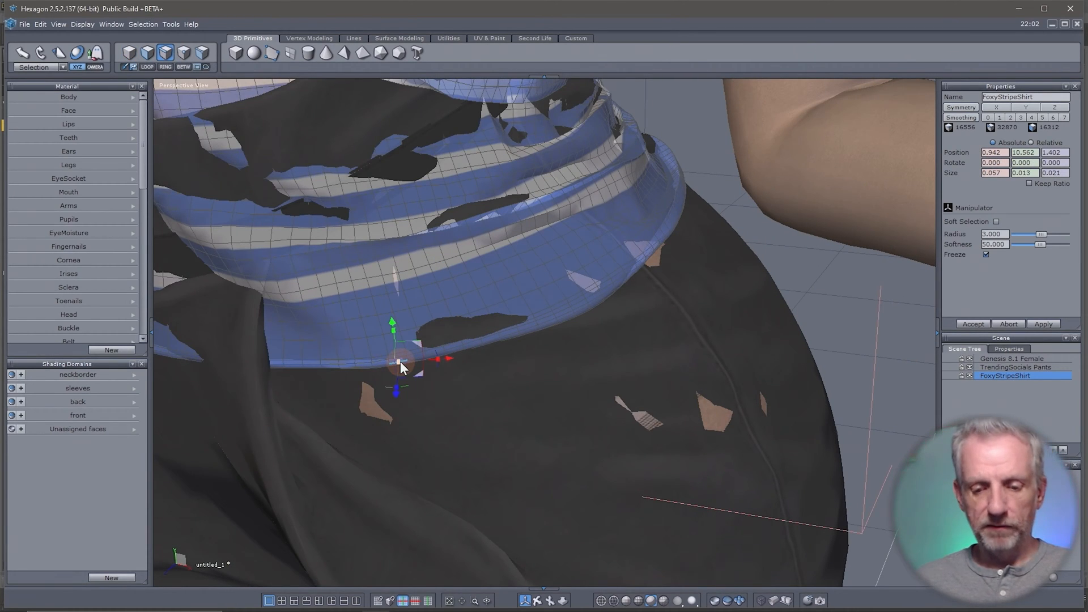
double_click(400, 361)
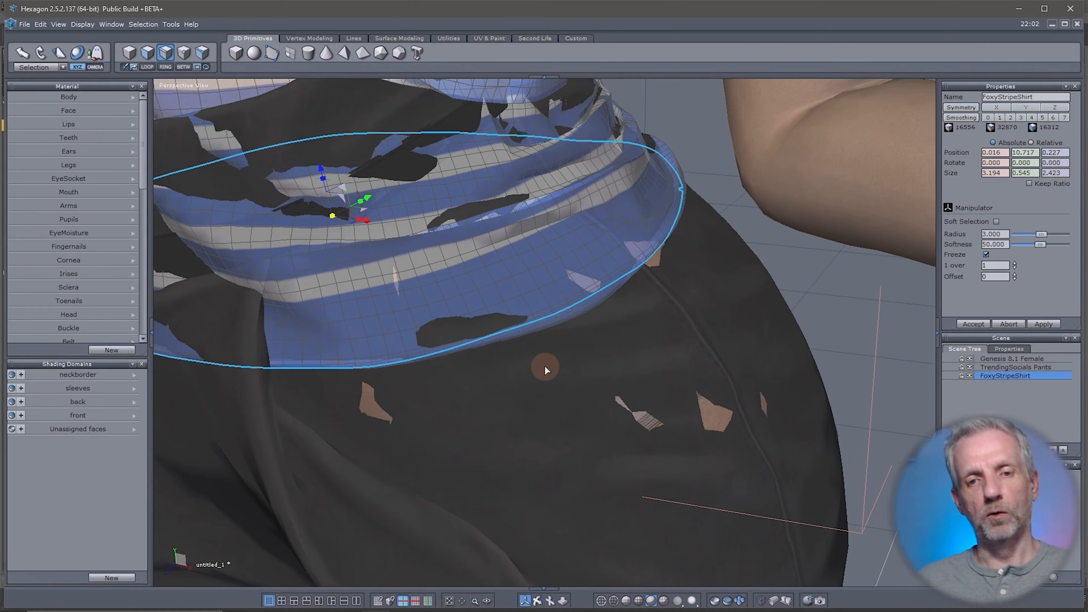
Step: Enable soft selection for the hem loop, with a radius of about 1.02 and a softness of 0
scroll(545, 368, "up", 3)
scroll(546, 368, "down", 5)
scroll(545, 366, "down", 4)
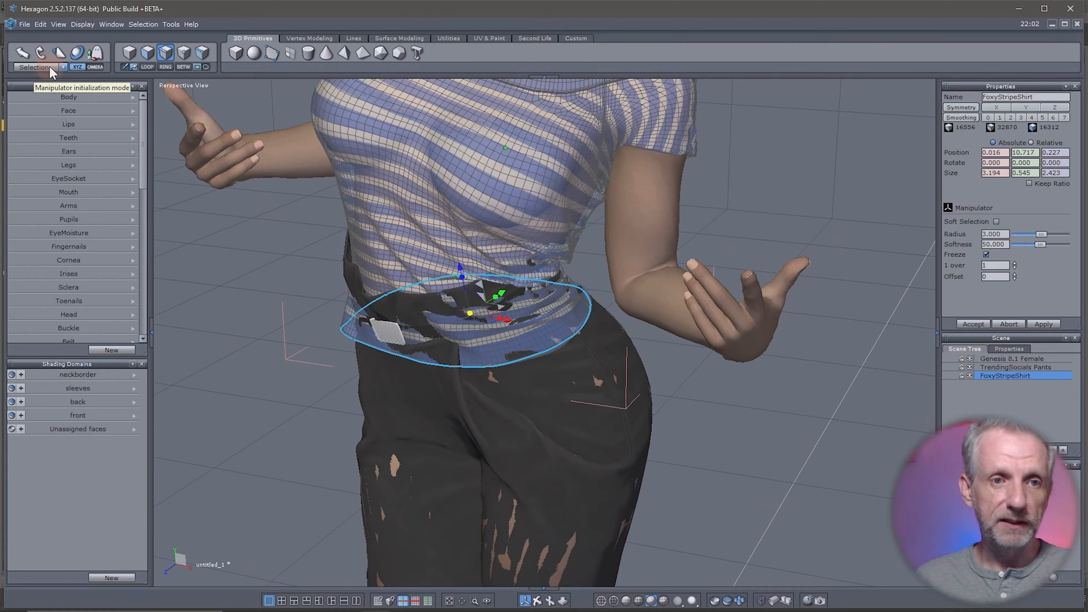
left_click(996, 221)
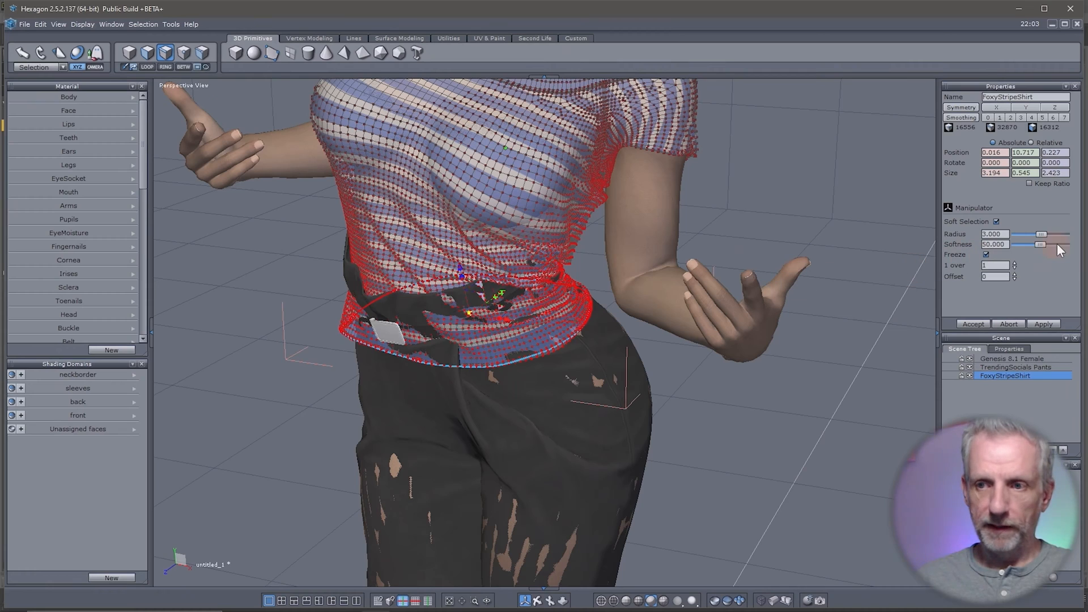
left_click_drag(1042, 233, 1028, 237)
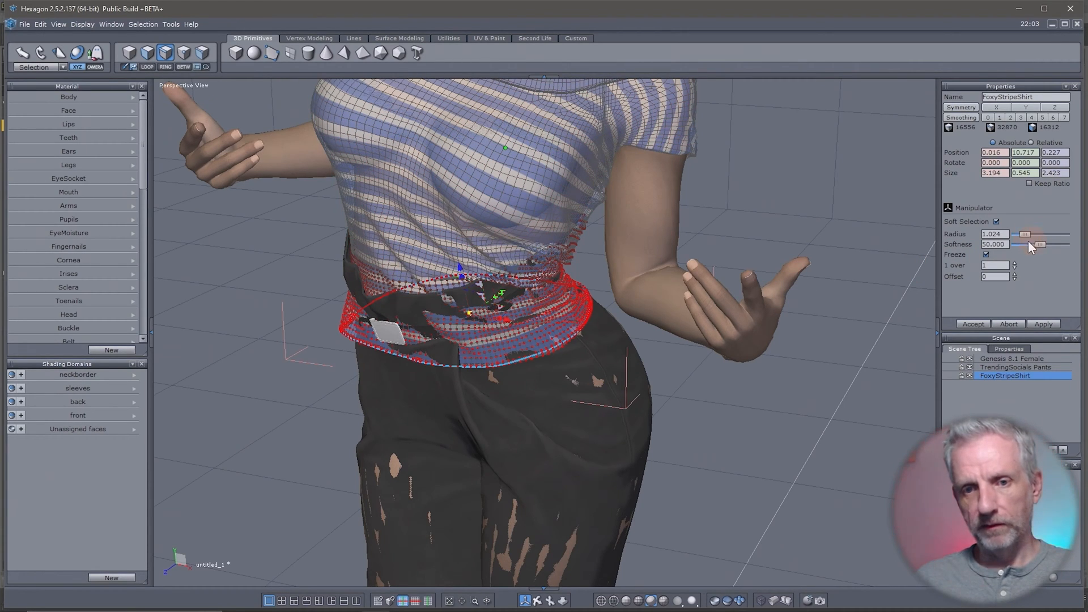
right_click_drag(525, 307, 561, 267)
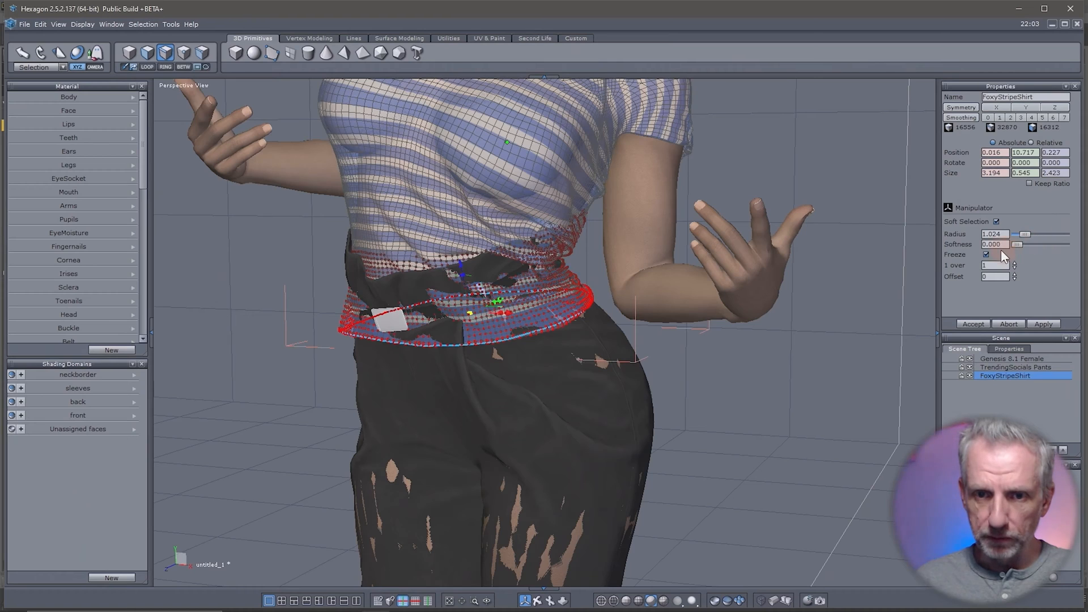
left_click_drag(1018, 244, 1045, 245)
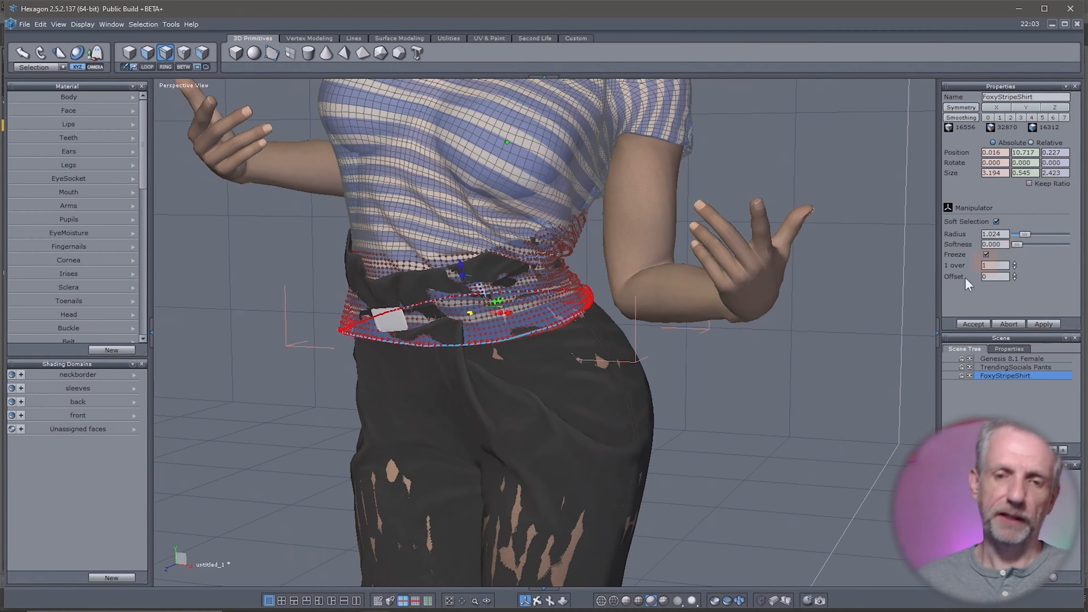
Step: Try scaling the hem loop uniformly outward with the current soft selection
mouse_move(574, 345)
middle_mouse_down()
mouse_move(594, 345)
mouse_move(569, 349)
middle_mouse_up()
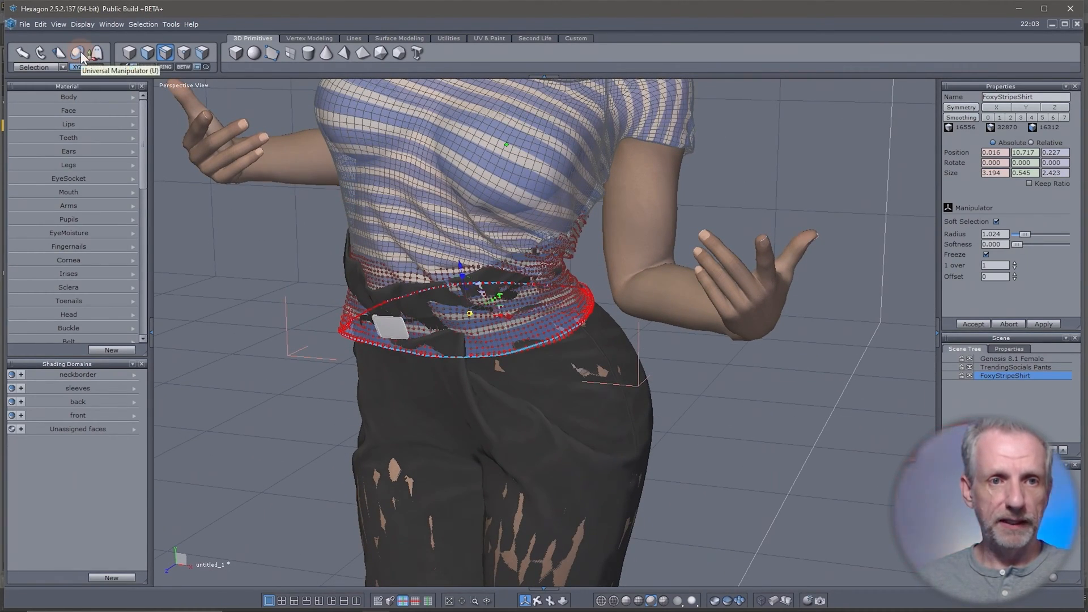
middle_click_drag(435, 330, 540, 355)
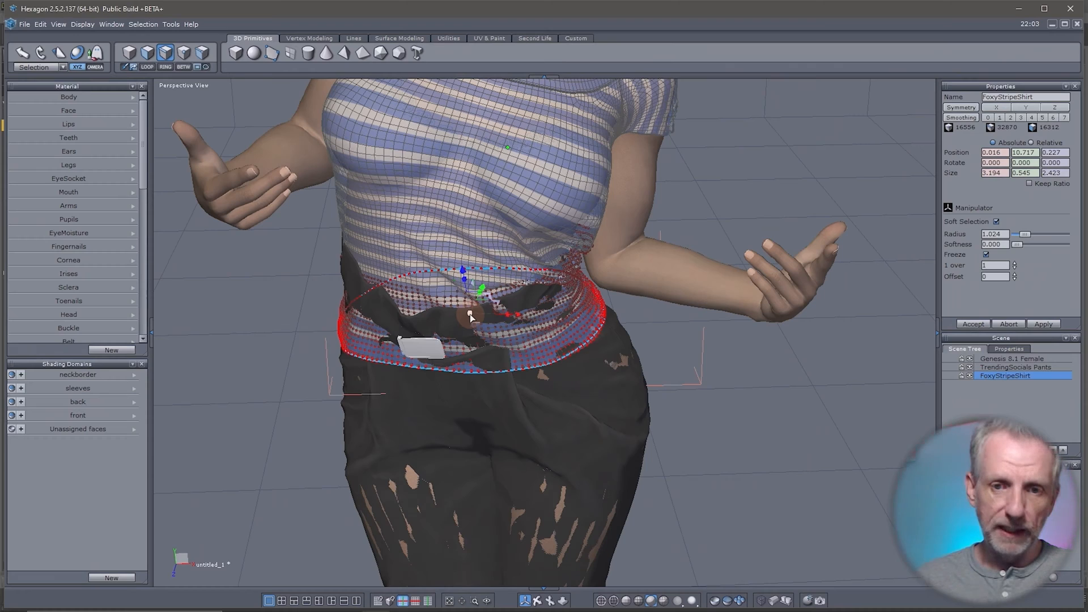
left_click_drag(471, 314, 589, 321)
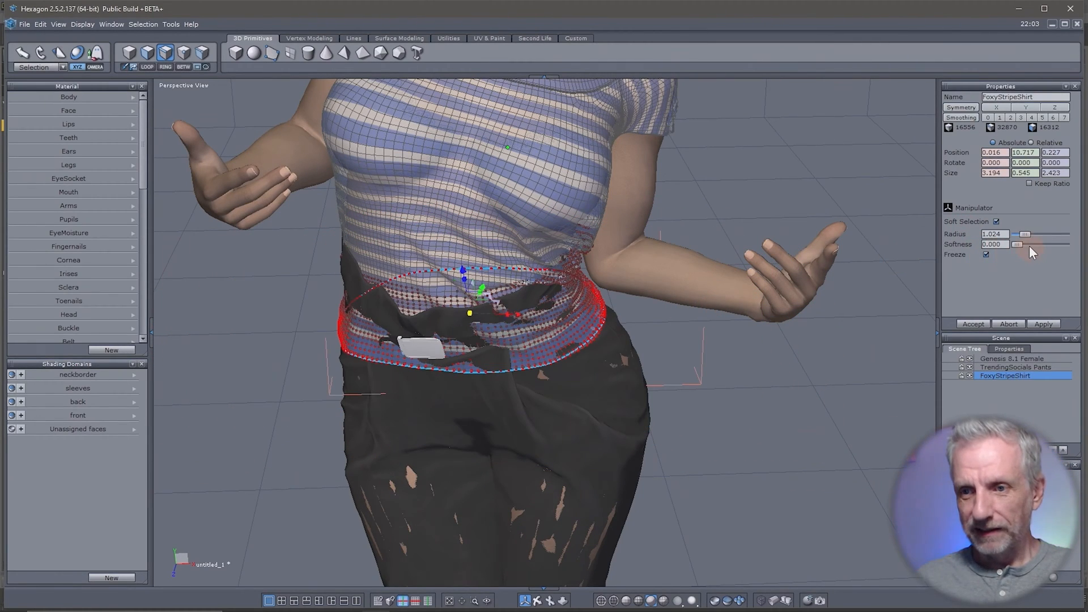
Step: Raise the softness to about 50.6, undo a test scaling of the hem, and widen the soft selection radius to about 1.6
left_click_drag(1020, 244, 1043, 243)
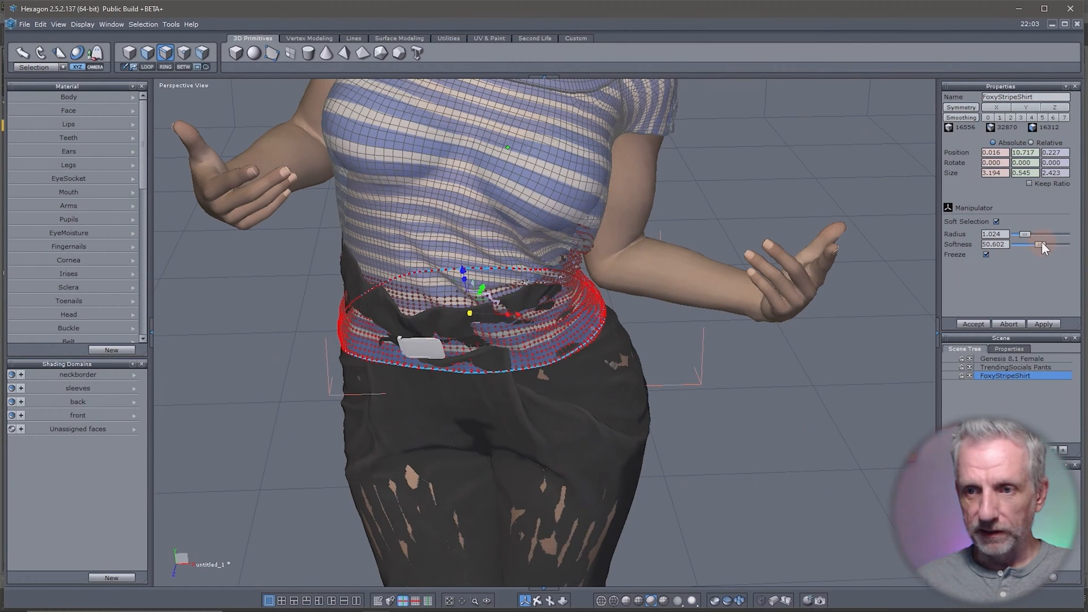
left_click_drag(469, 315, 490, 311)
key("ctrl+z")
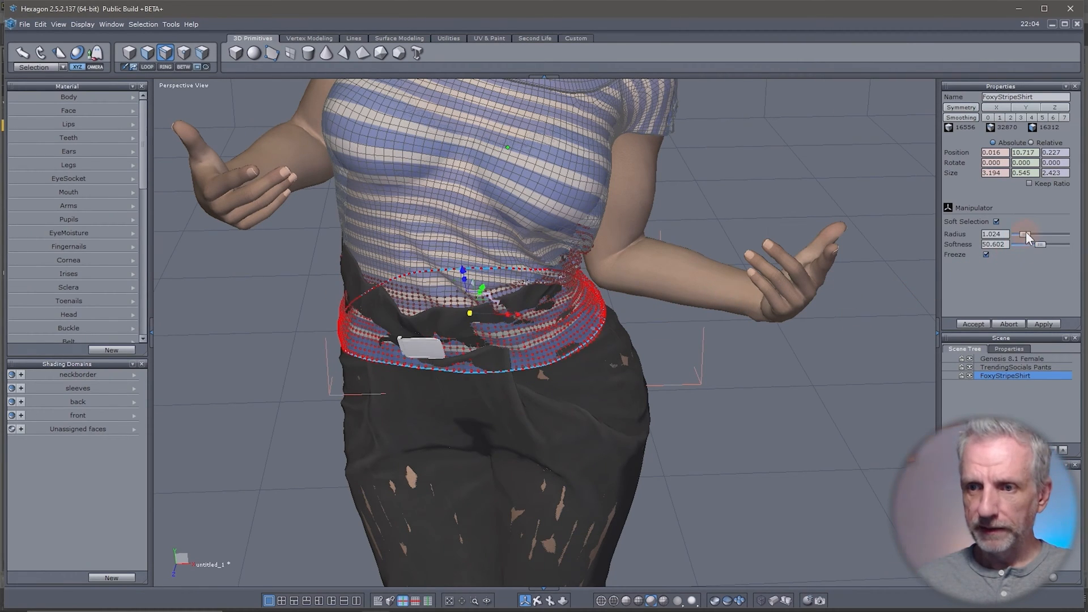
left_click_drag(1027, 234, 1031, 235)
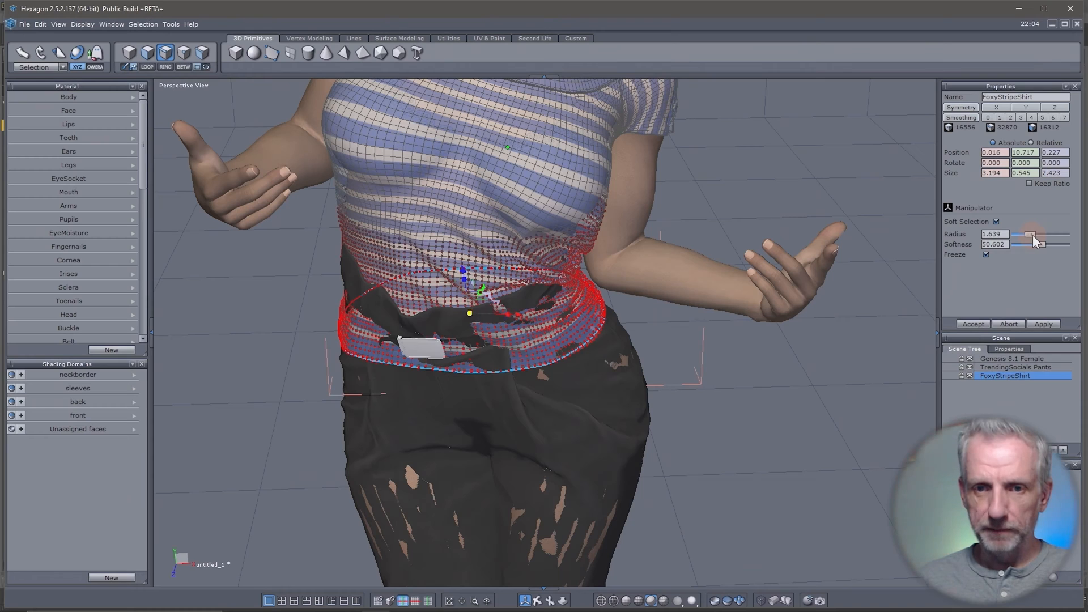
Step: Try flaring the hem to a size of about 4.19 × 0.72 × 3.18, check it from the side, and undo the scaling
left_click_drag(470, 314, 515, 315)
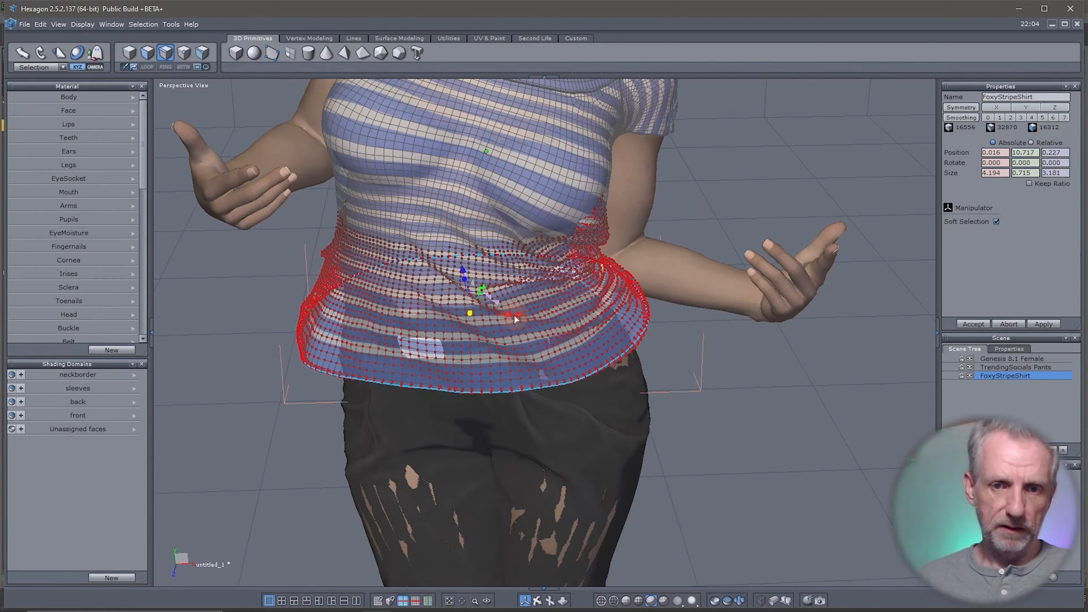
right_click_drag(451, 359, 951, 316)
key("ctrl+z")
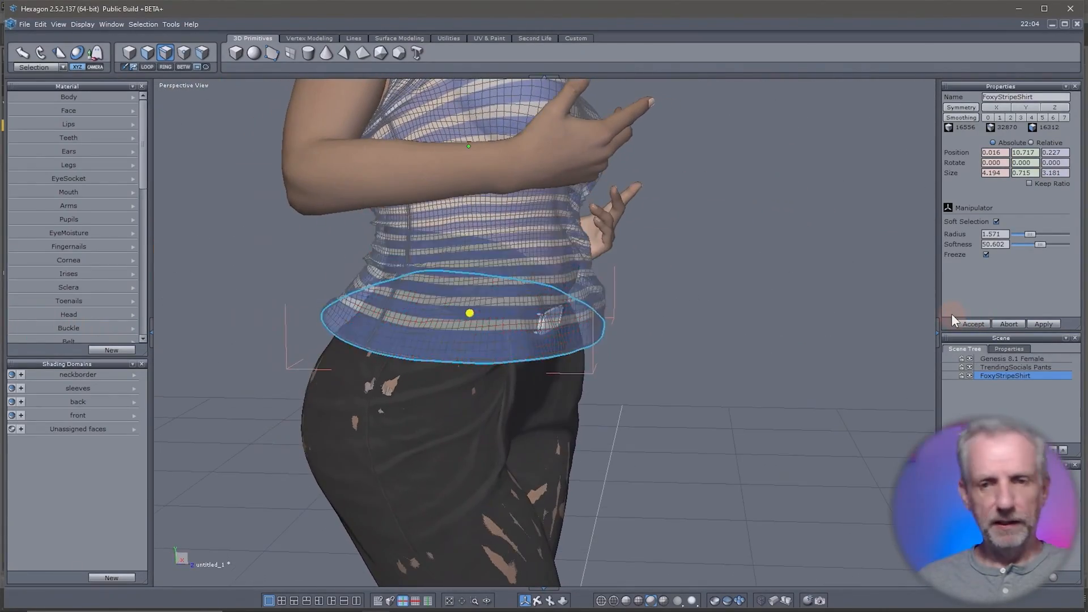
Step: Scale the soft-selected hem slightly outward to a size of about 3.37 × 0.57 × 2.55
right_click_drag(830, 315, 584, 358)
left_click_drag(470, 314, 480, 318)
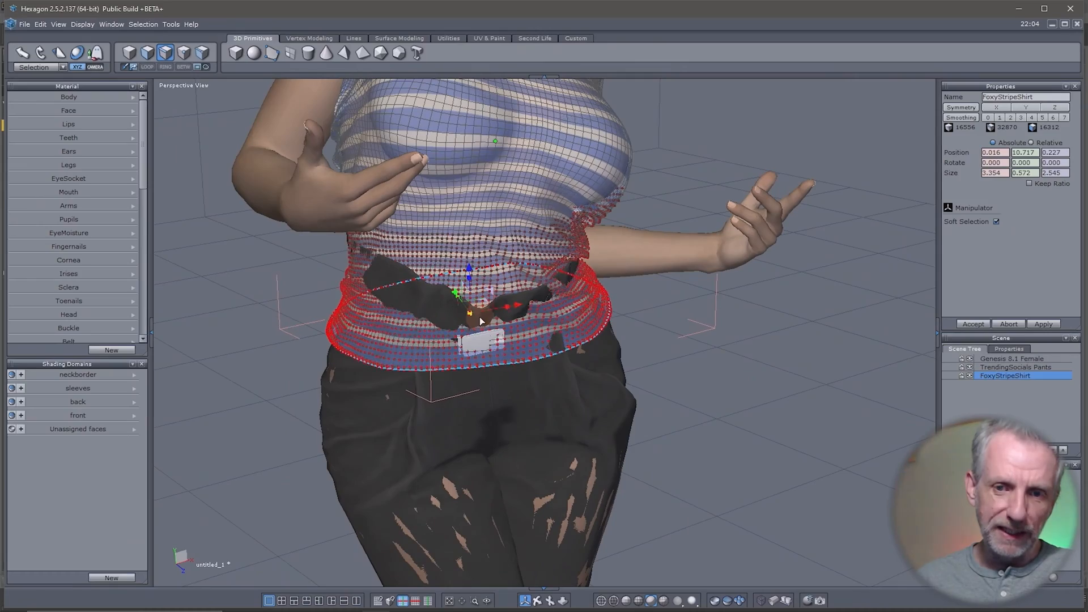
mouse_move(628, 354)
right_mouse_down()
mouse_move(342, 342)
mouse_move(243, 318)
mouse_move(119, 316)
mouse_move(744, 348)
right_mouse_up()
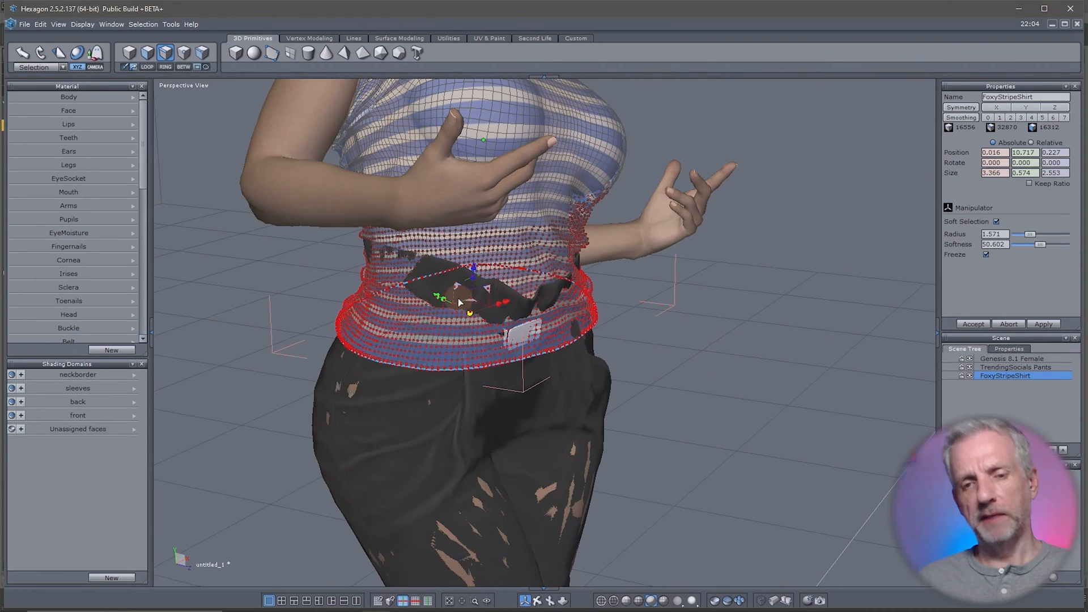
Step: Select a shirt face beside the exposed belt, reduce the soft selection radius to about 0.62, and pull the face outward over the belt
scroll(458, 298, "down", 3)
scroll(458, 298, "up", 6)
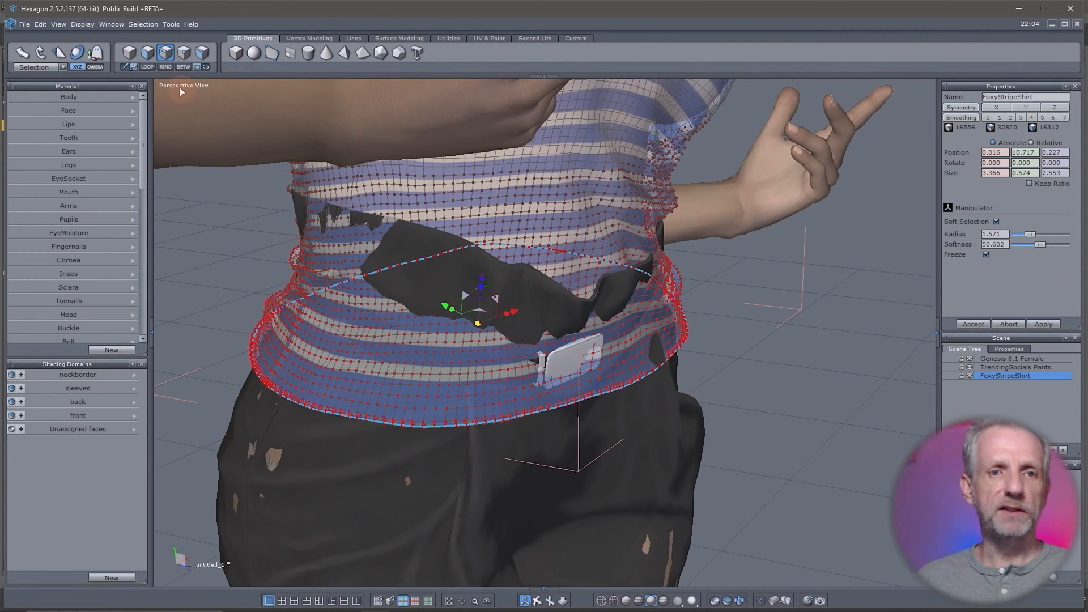
left_click(147, 52)
left_click(440, 282)
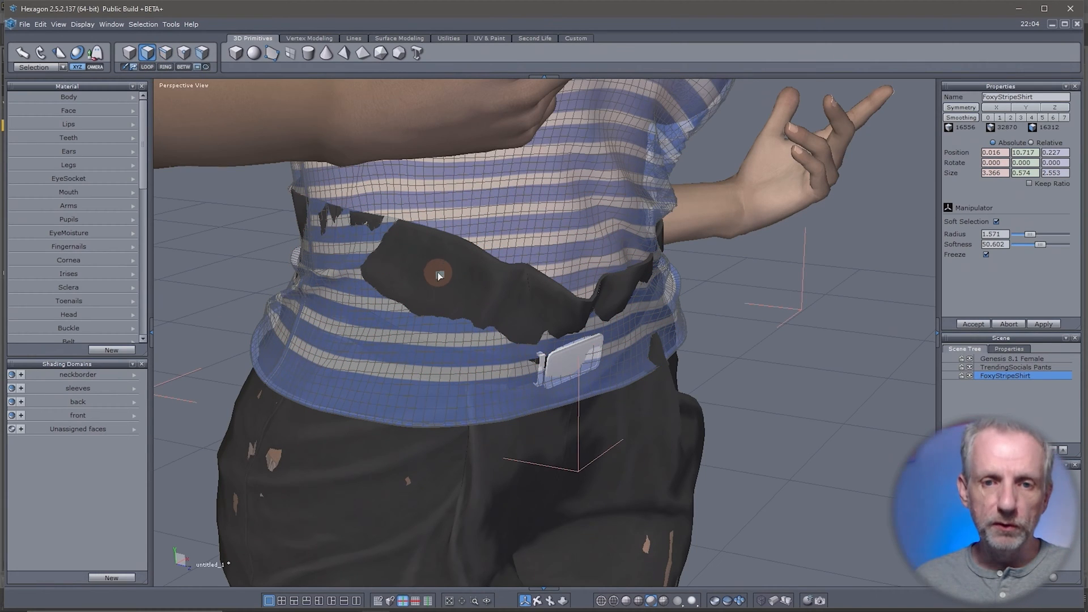
left_click(440, 275)
middle_click_drag(481, 311, 1031, 256)
left_click(1029, 242)
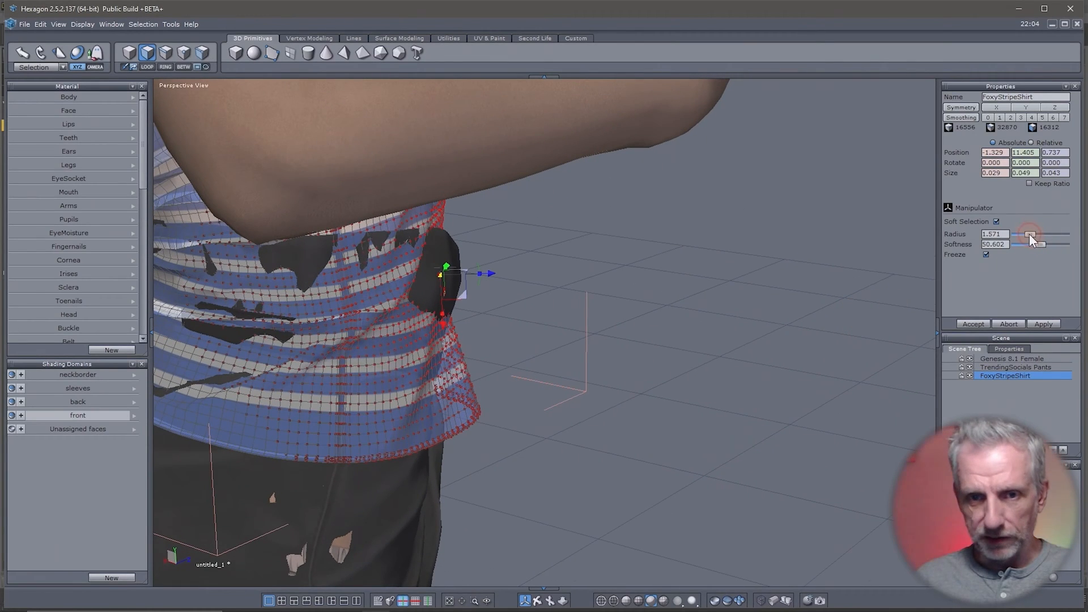
left_click_drag(1024, 237, 1022, 236)
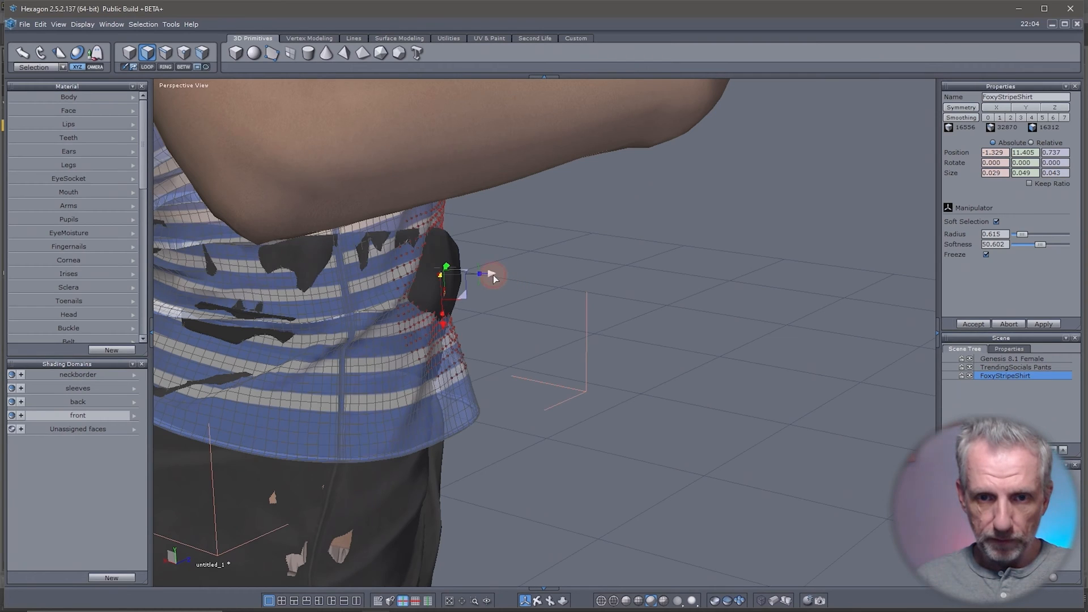
left_click_drag(493, 275, 506, 279)
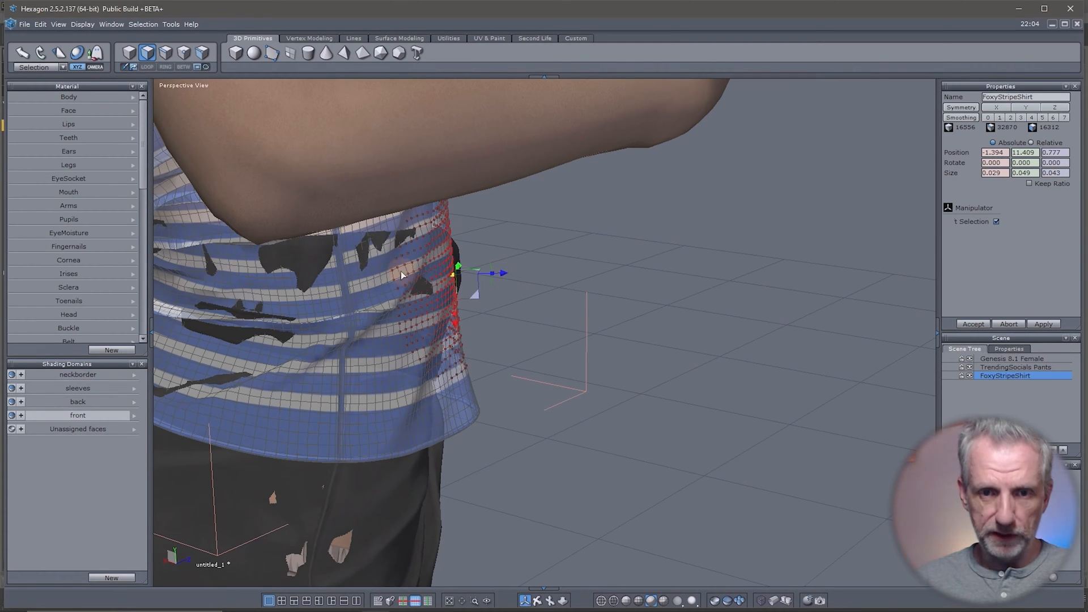
Step: Pull two more front shirt faces outward over the exposed belt, working towards the buckle
right_click_drag(445, 273, 200, 277)
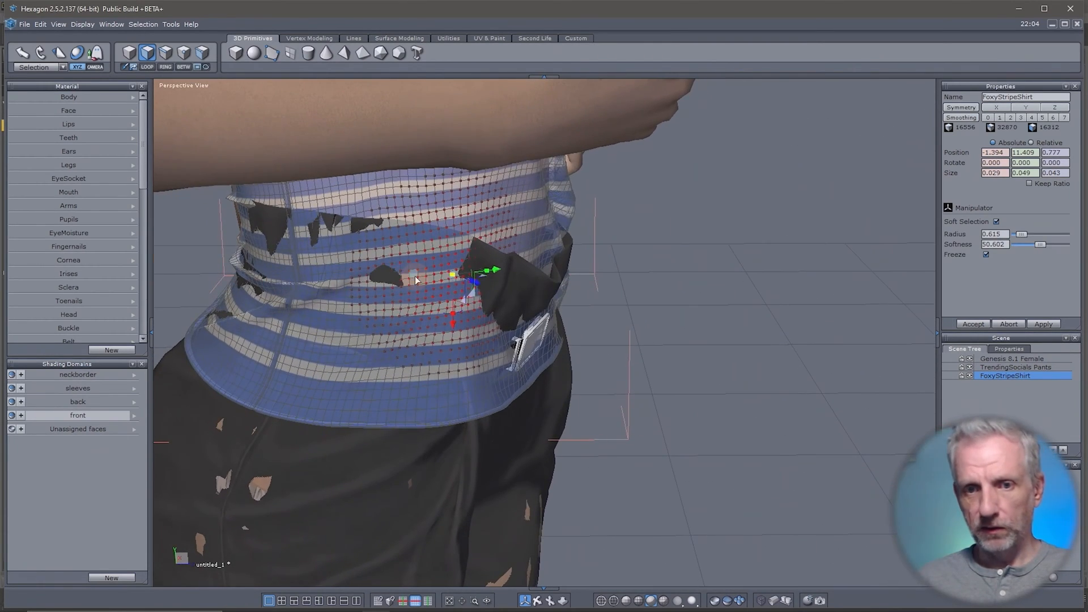
left_click(506, 281)
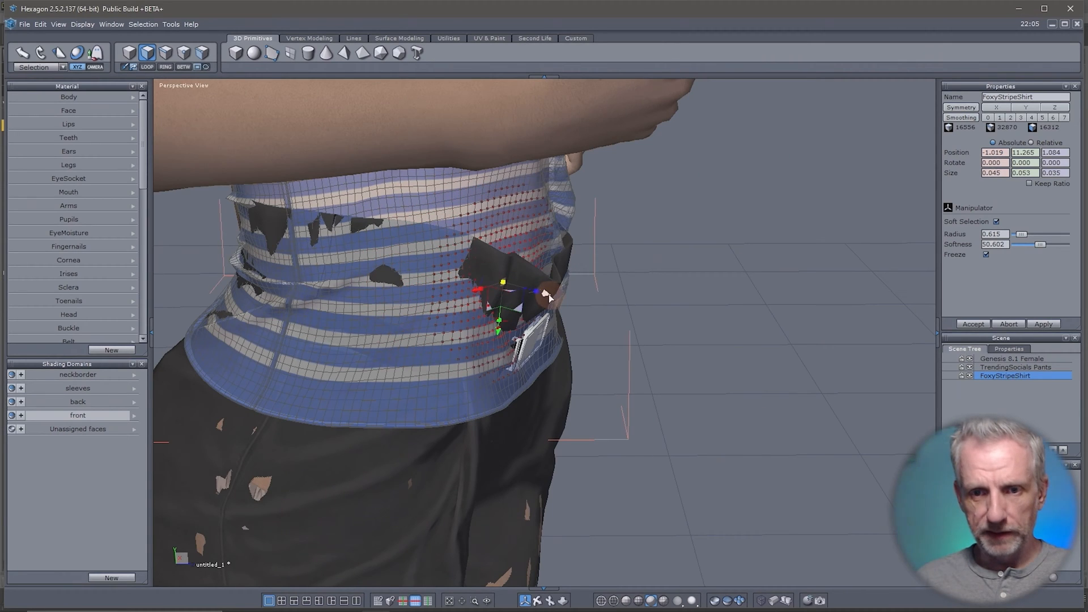
left_click_drag(548, 295, 568, 296)
right_click_drag(569, 296, 530, 301)
left_click(571, 297)
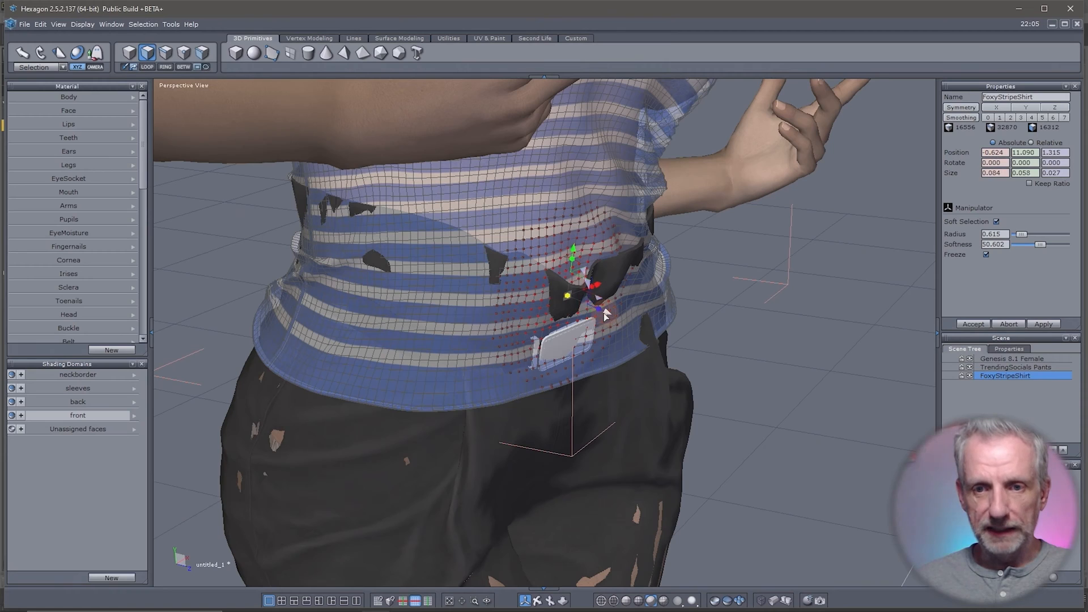
left_click_drag(605, 315, 617, 315)
Step: Pull the shirt face beside the buckle slightly outward to cover the belt, and inspect the front
right_click_drag(617, 315, 739, 355)
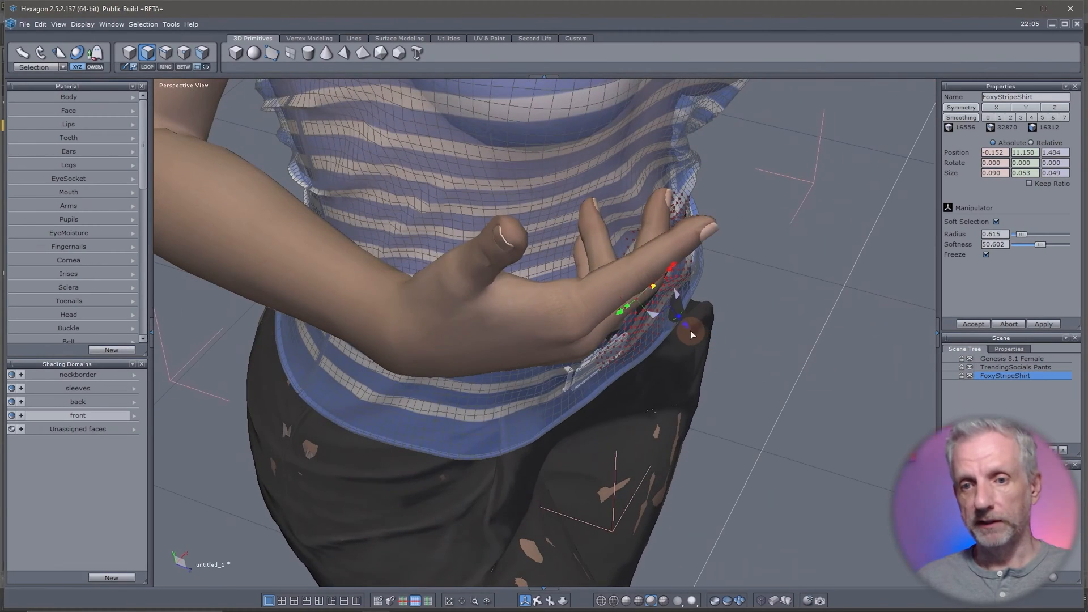
left_click_drag(694, 332, 698, 334)
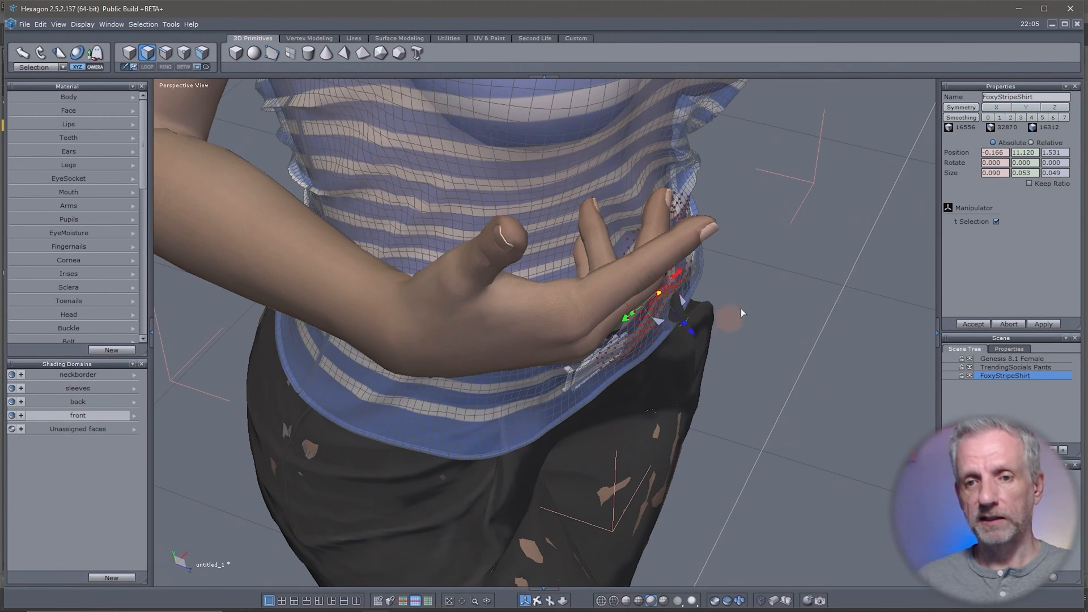
right_click_drag(740, 308, 599, 289)
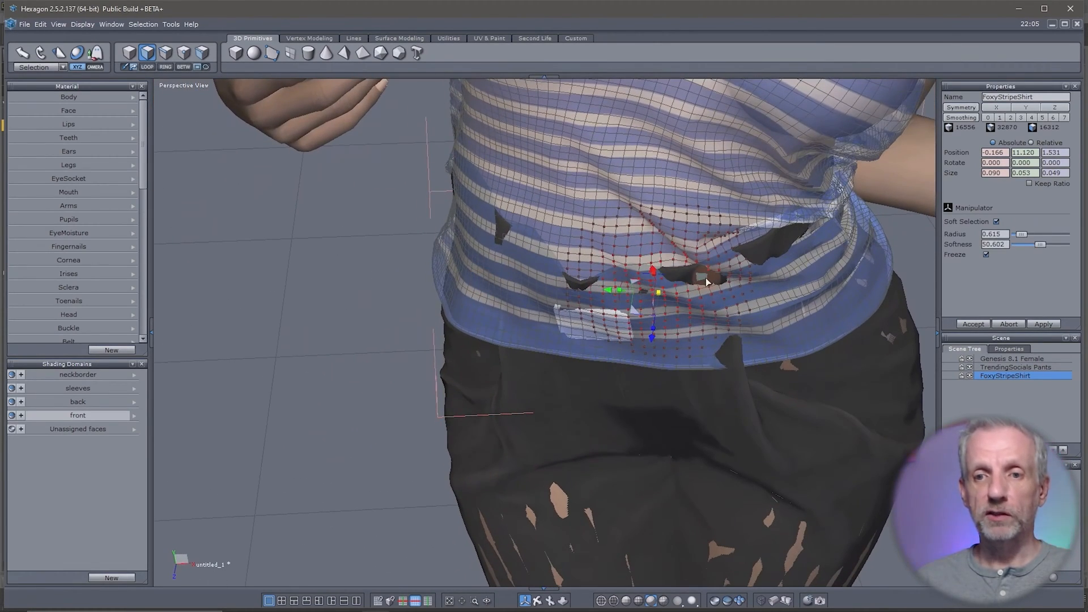
Step: Pull the front shirt faces outward over the remaining belt gaps, working from the centre towards the side of the waist
left_click_drag(705, 278, 628, 294)
right_click_drag(628, 294, 785, 345)
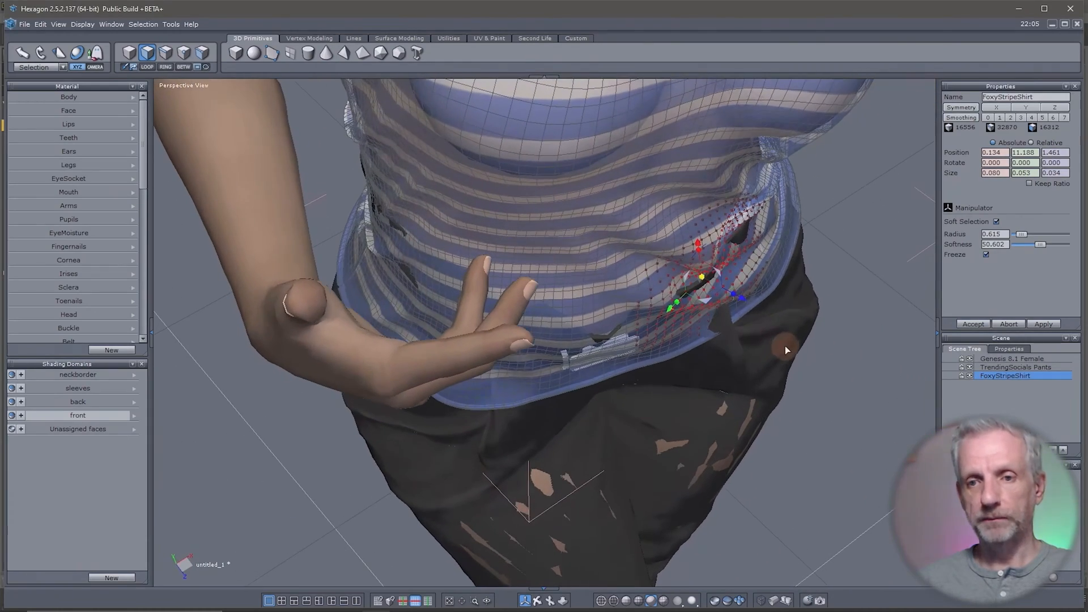
left_click_drag(741, 297, 753, 305)
right_click_drag(753, 304, 961, 328)
left_click_drag(836, 284, 848, 279)
right_click_drag(848, 279, 542, 322)
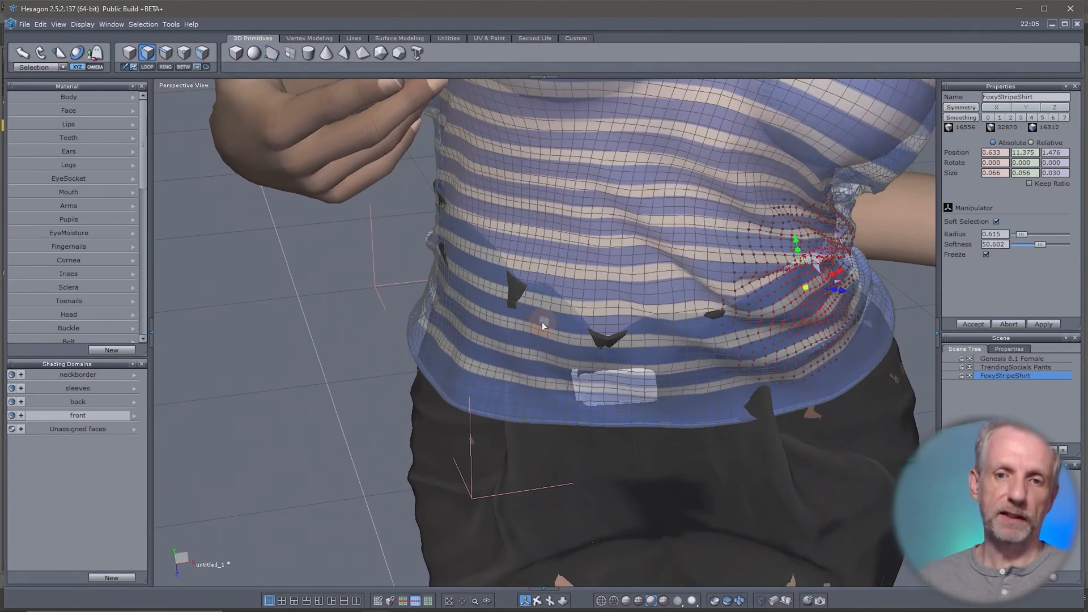
Step: Pull the shirt faces over the two small dark gaps beside and above the belt buckle outward
left_click(515, 290)
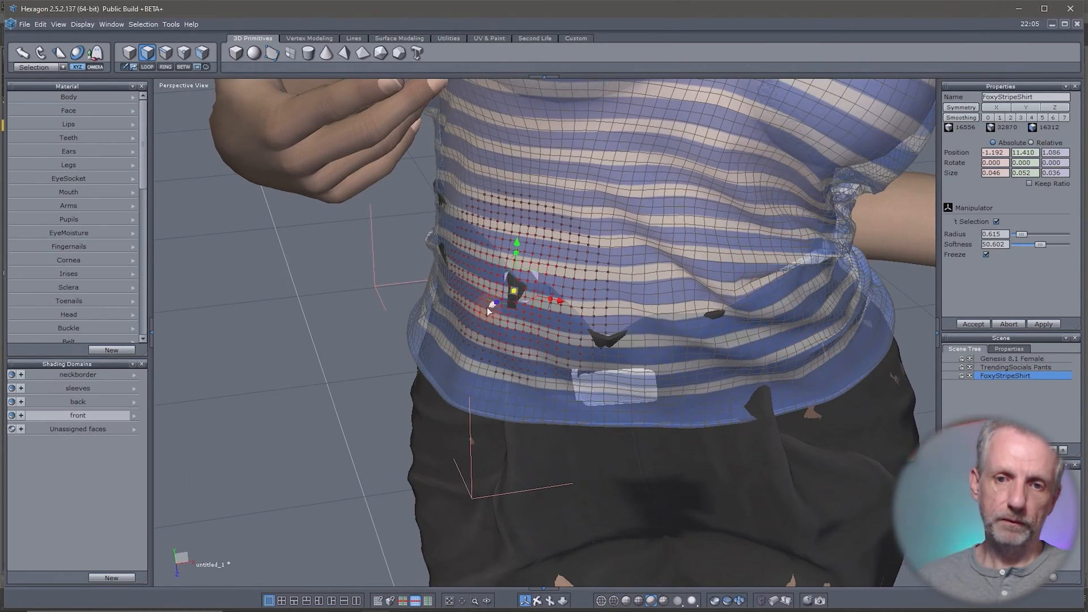
left_click(607, 335)
right_click_drag(608, 338, 708, 365)
left_click_drag(694, 349, 700, 351)
right_click_drag(701, 350, 447, 304)
Step: Select a face near the front hem and pull it slightly outward over the pants
left_click(395, 420)
right_click_drag(397, 421, 584, 461)
left_click_drag(551, 478, 562, 483)
right_click_drag(604, 441, 192, 430)
Step: Pull a face on the back of the shirt, near the side of the waist, outward over the belt, and inspect the whole shirt
scroll(406, 325, "down", 5)
right_click_drag(415, 287, 4, 230)
right_click_drag(711, 313, 597, 321)
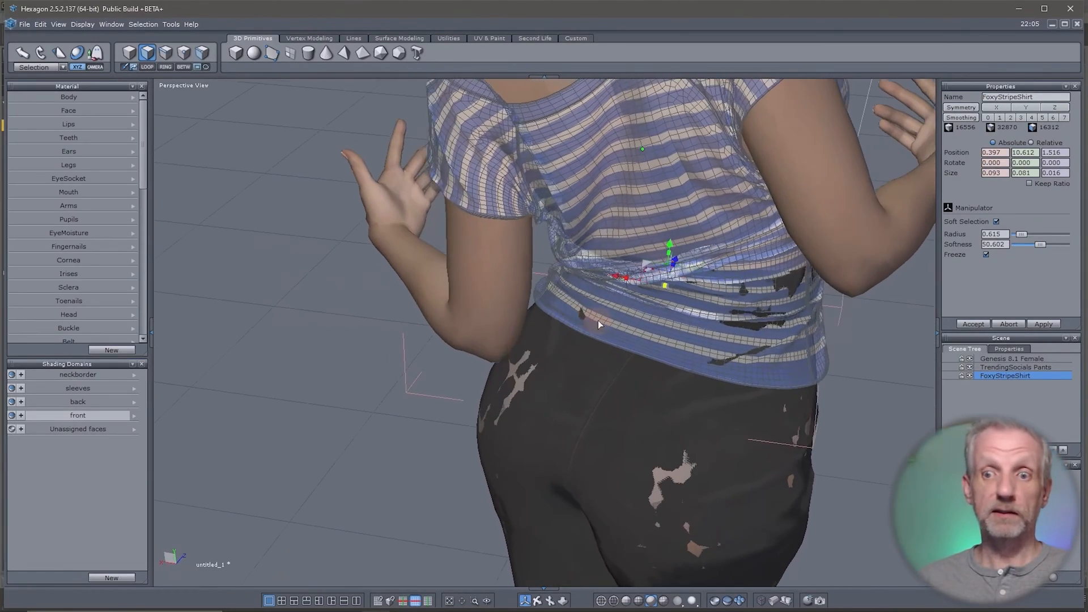
left_click(794, 281)
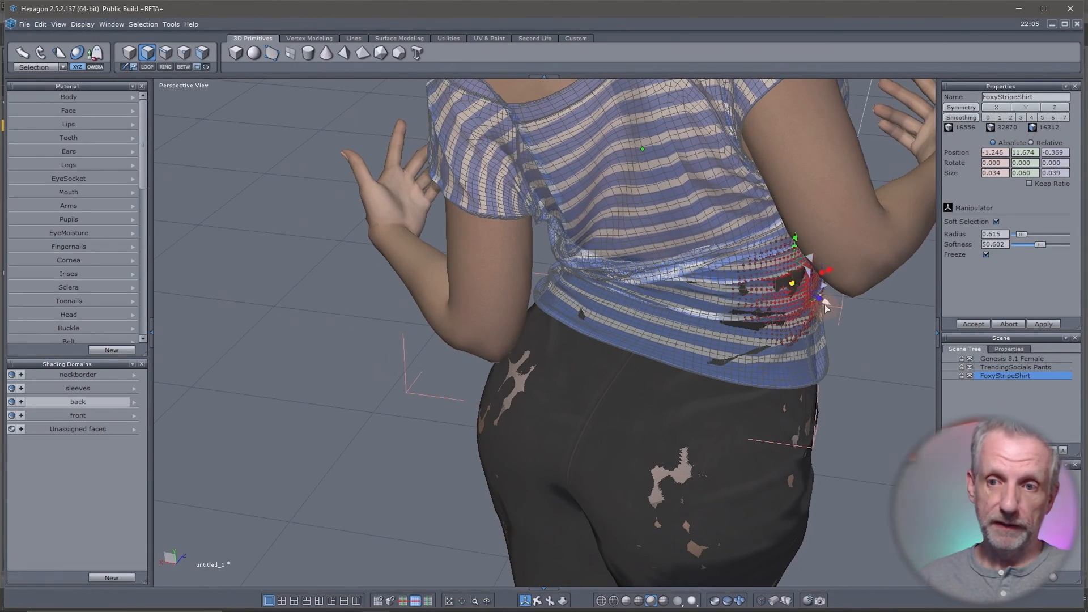
right_click_drag(760, 335, 274, 295)
scroll(284, 271, "up", 5)
scroll(284, 271, "down", 8)
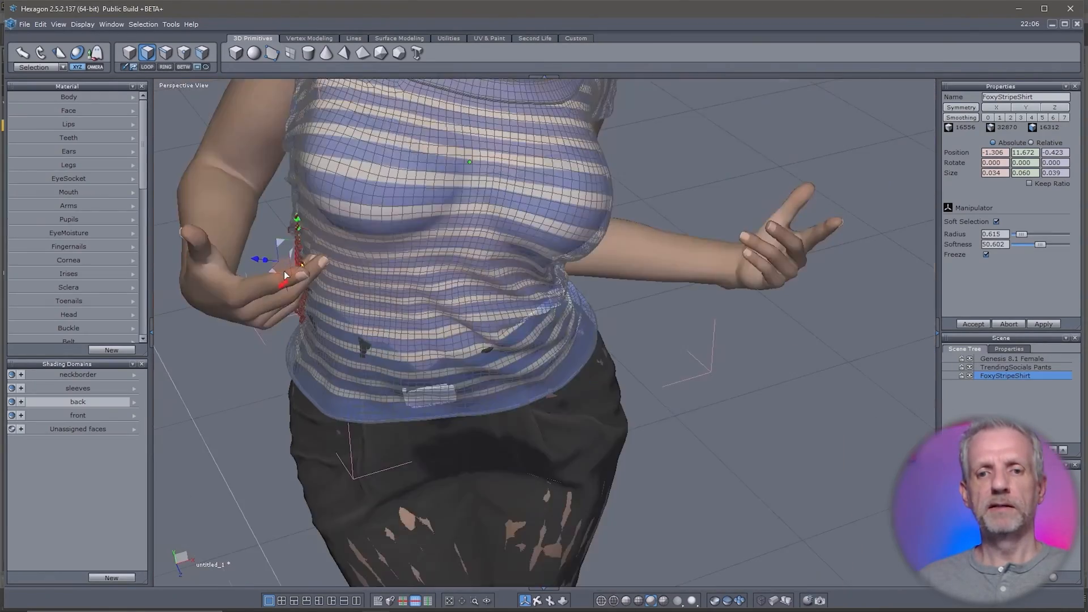
right_click_drag(311, 256, 206, 242)
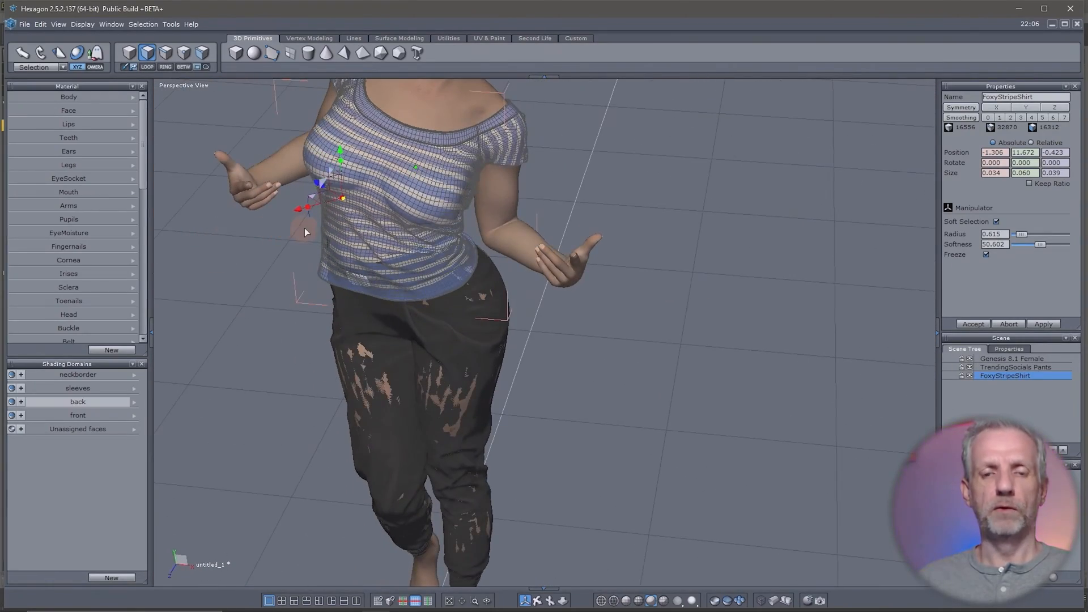
middle_click_drag(304, 228, 403, 281)
right_click_drag(403, 281, 468, 225)
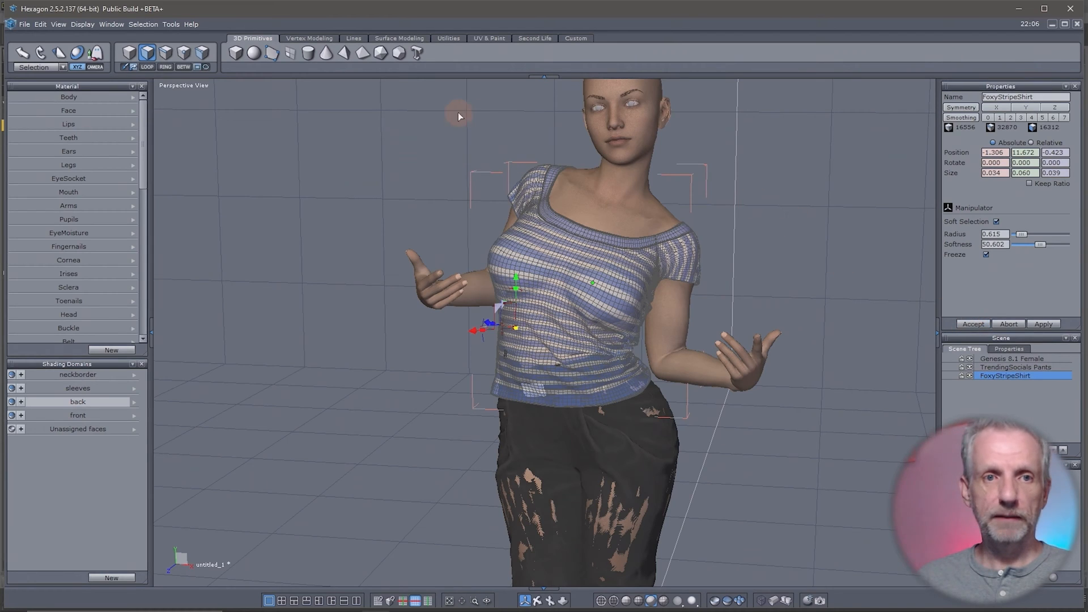
Step: Select the whole shirt object, send it back through the bridge, and switch to DAZ Studio
left_click(127, 50)
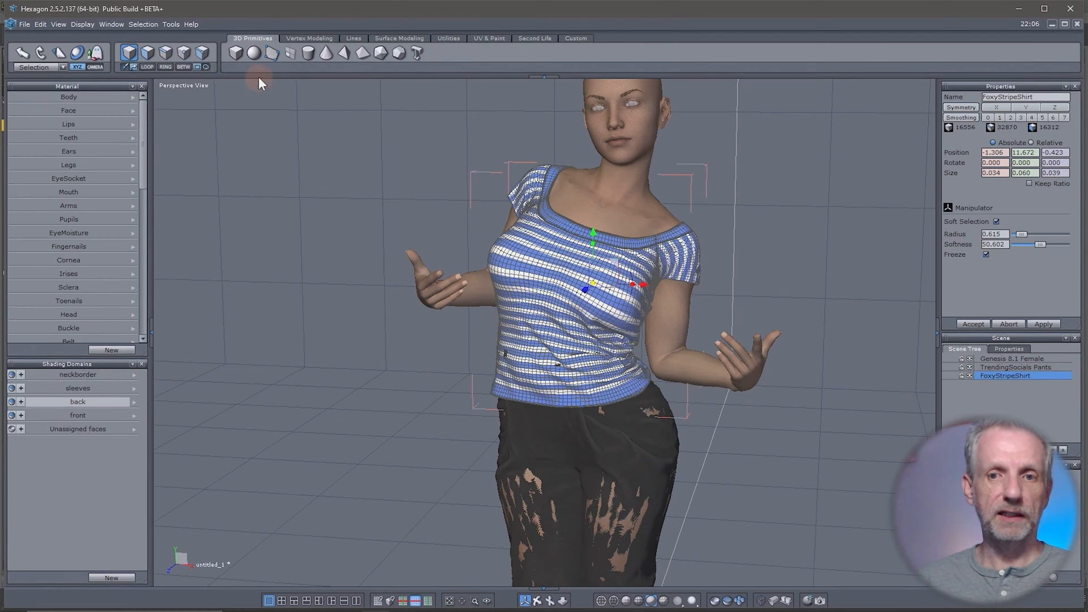
left_click(24, 25)
left_click(65, 155)
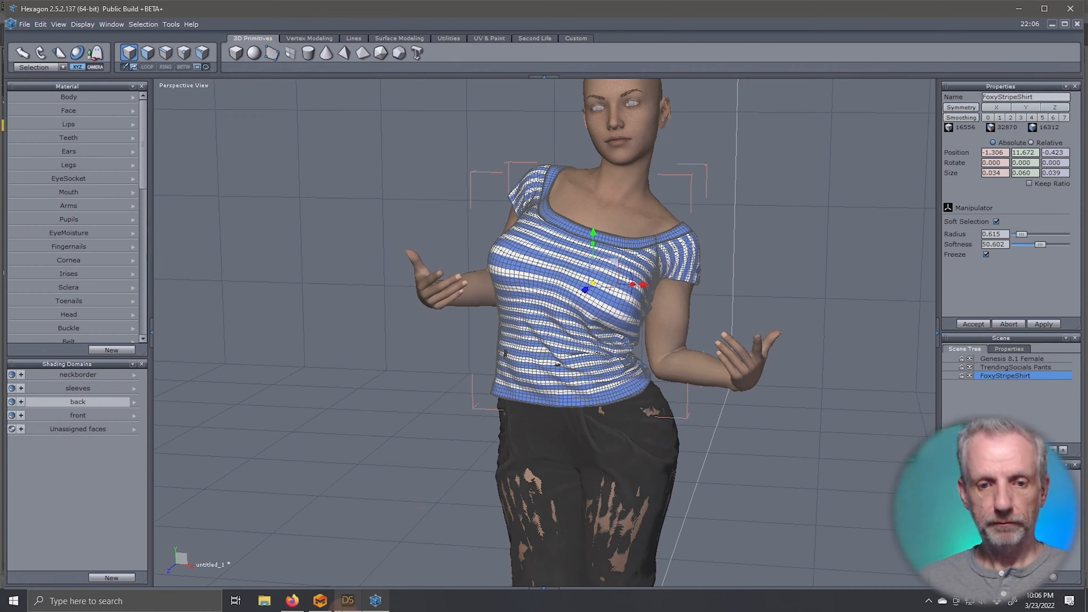
left_click(348, 600)
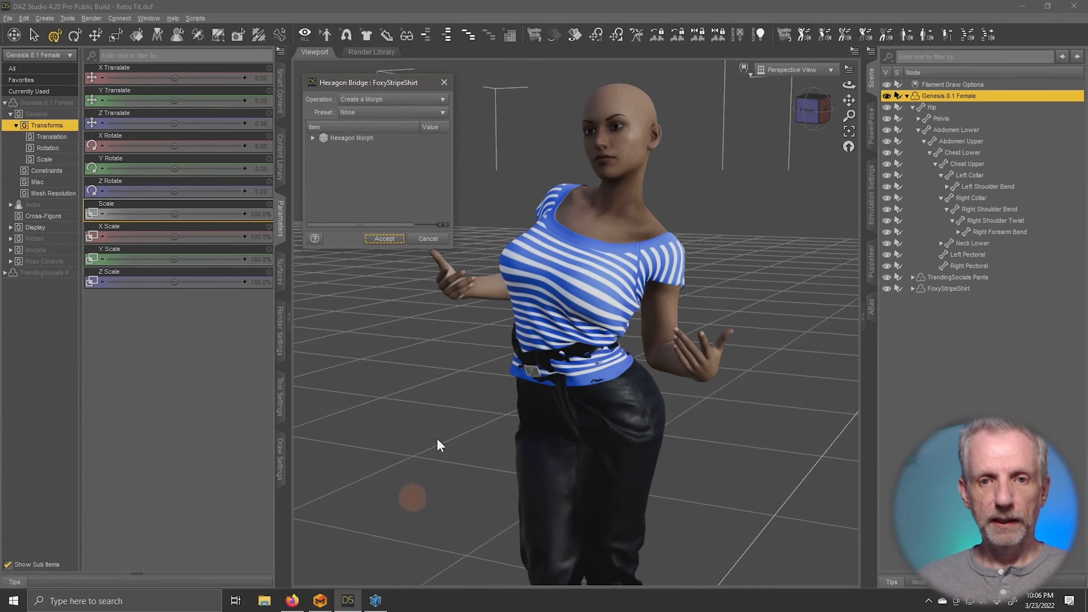
Step: Create the Hexagon Morph for the shirt with Reverse Deformations set to Yes
left_click(313, 137)
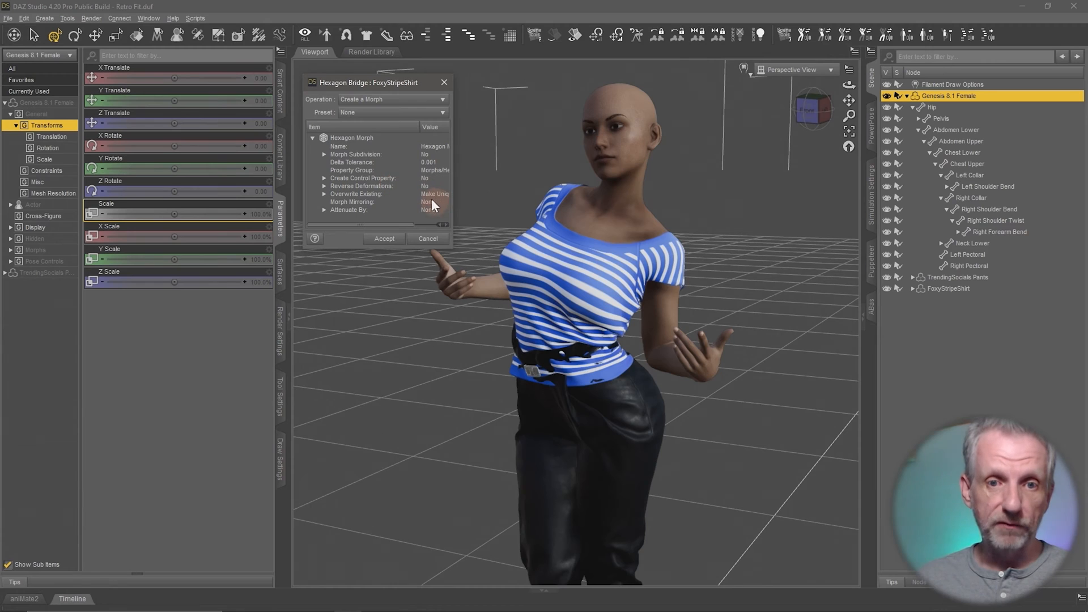
scroll(423, 185, "right", 2)
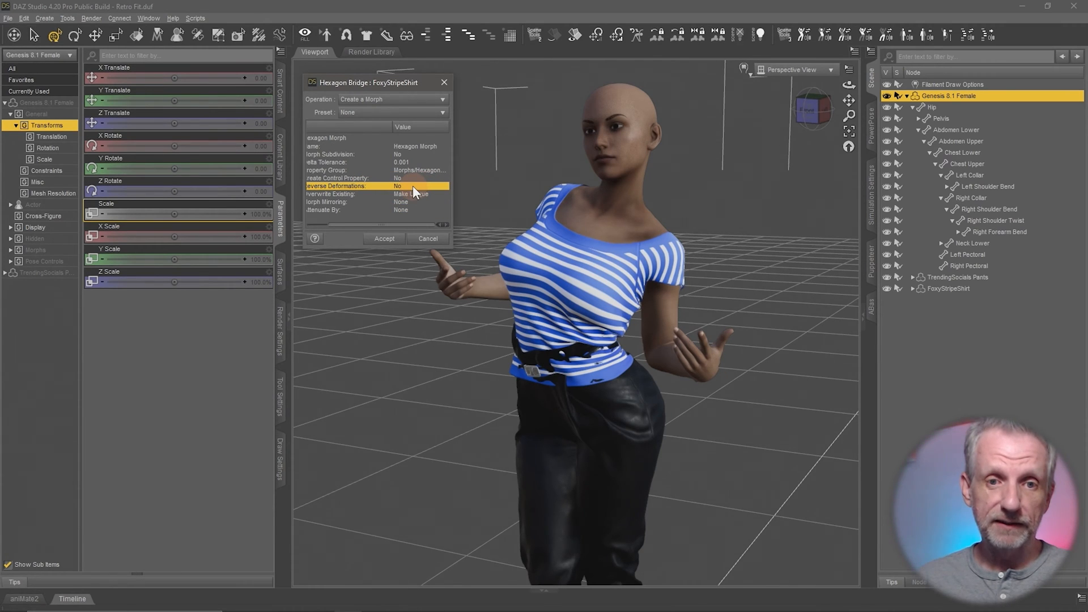
left_click_drag(455, 198, 511, 199)
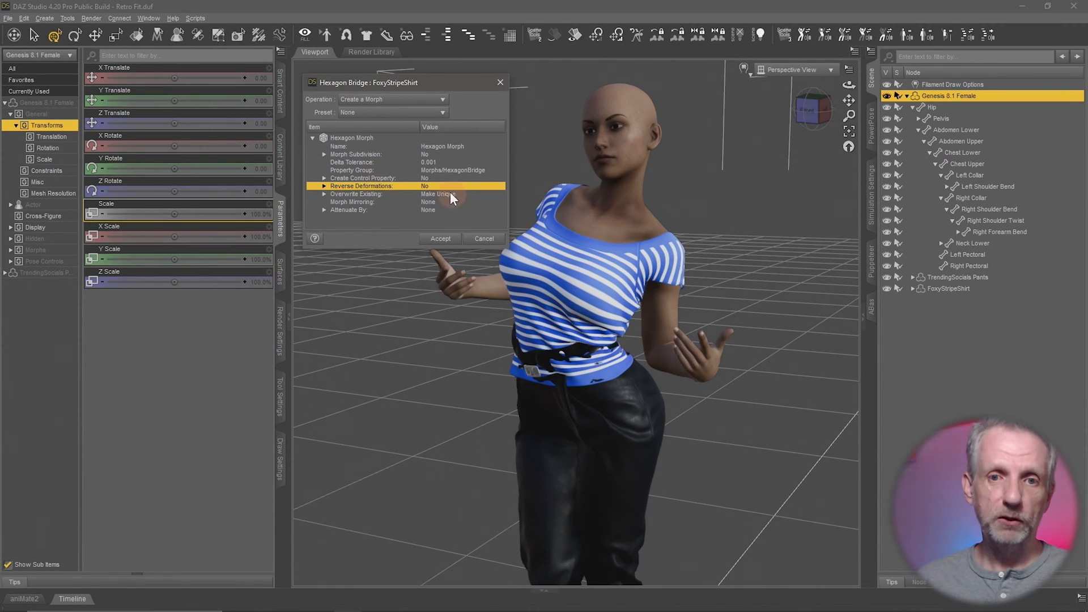
left_click(454, 191)
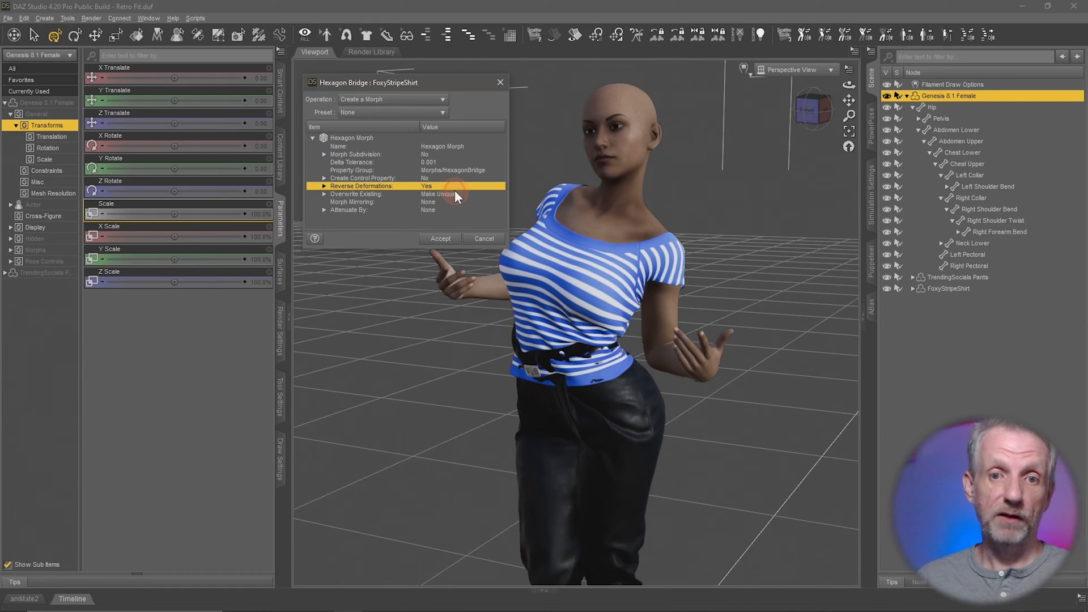
left_click(442, 238)
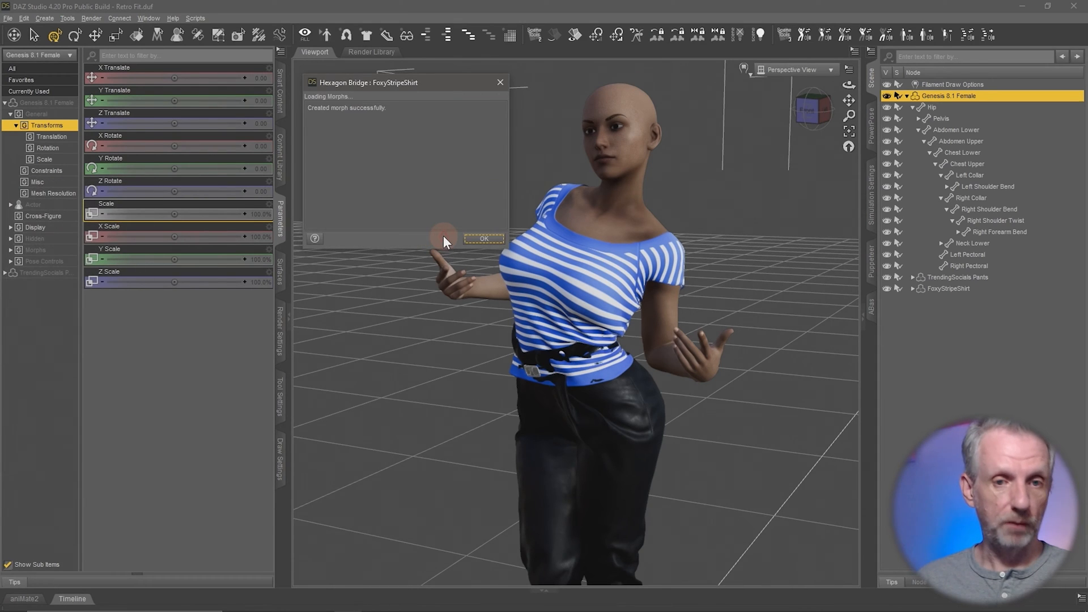
left_click(483, 239)
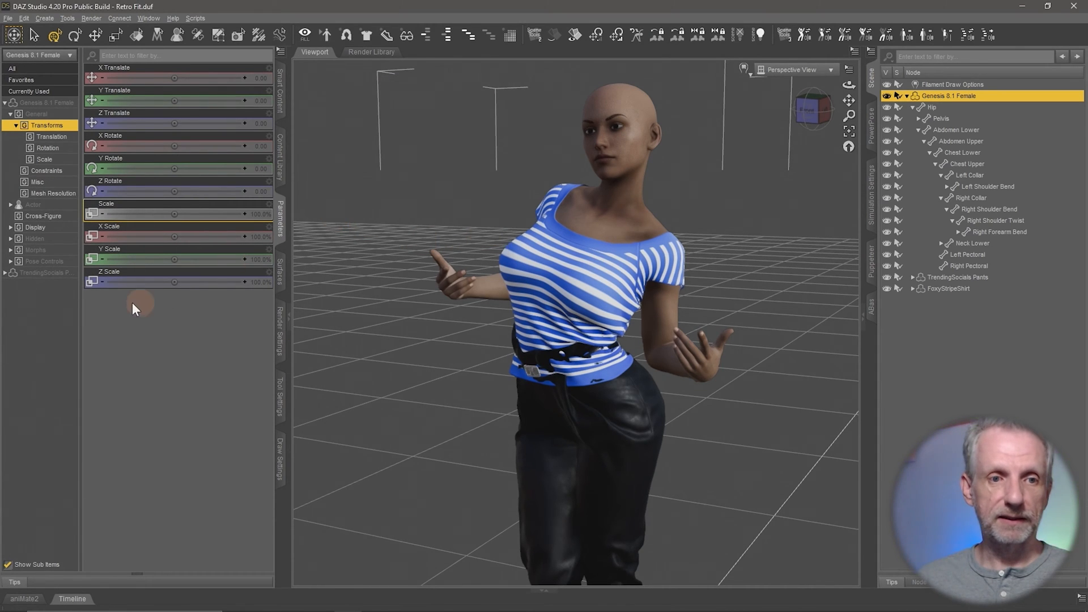
Step: Select FoxyStripeShirt, show its morphs, and set Hexagon Morph to 100%
left_click(68, 261)
left_click(946, 288)
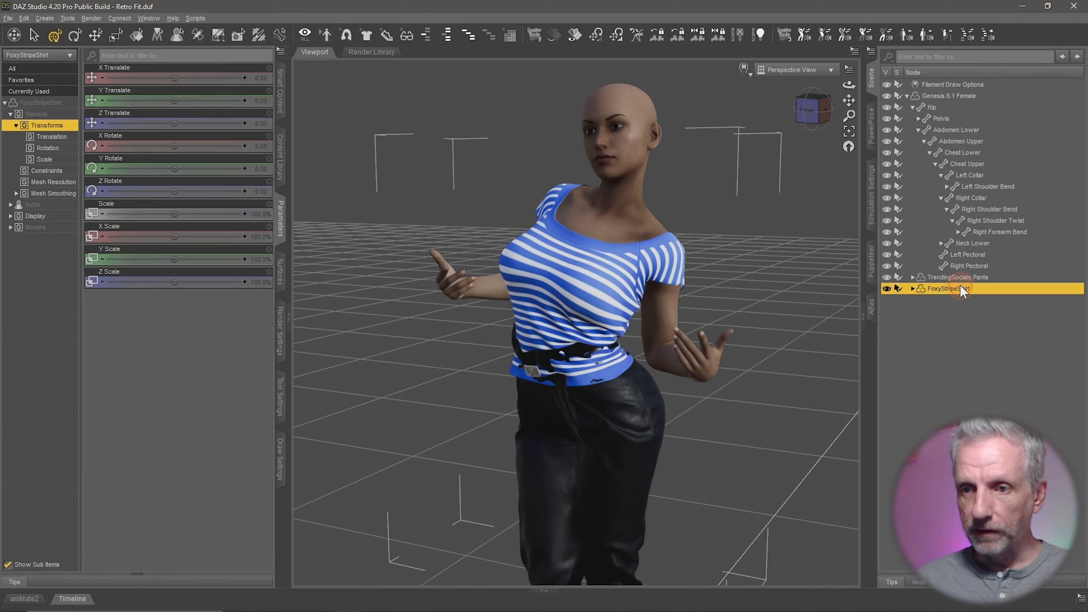
left_click(36, 217)
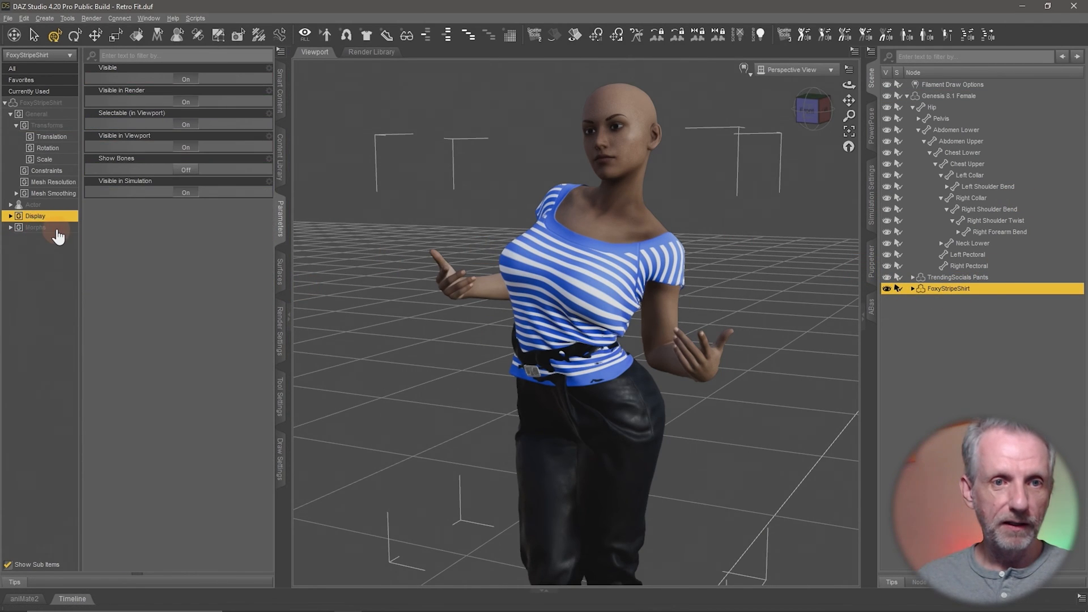
left_click(36, 227)
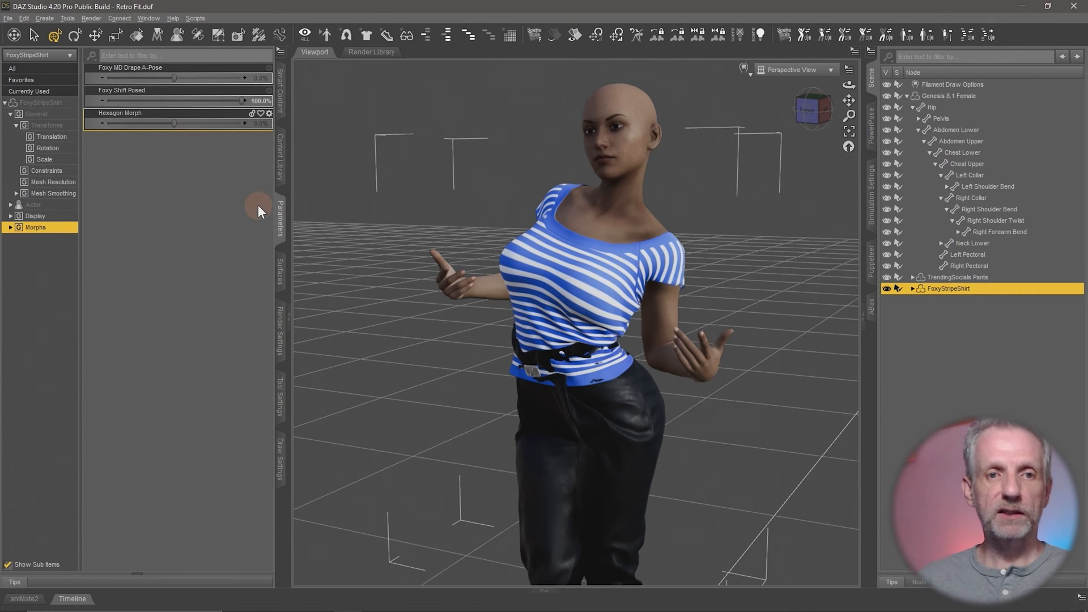
scroll(430, 295, "up", 6)
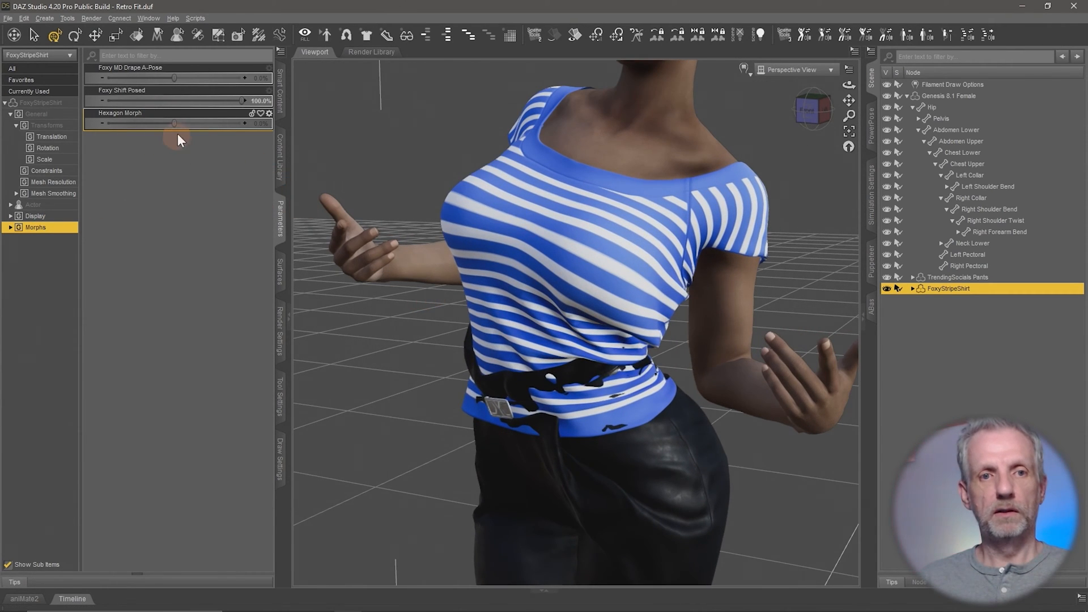
left_click_drag(175, 124, 277, 129)
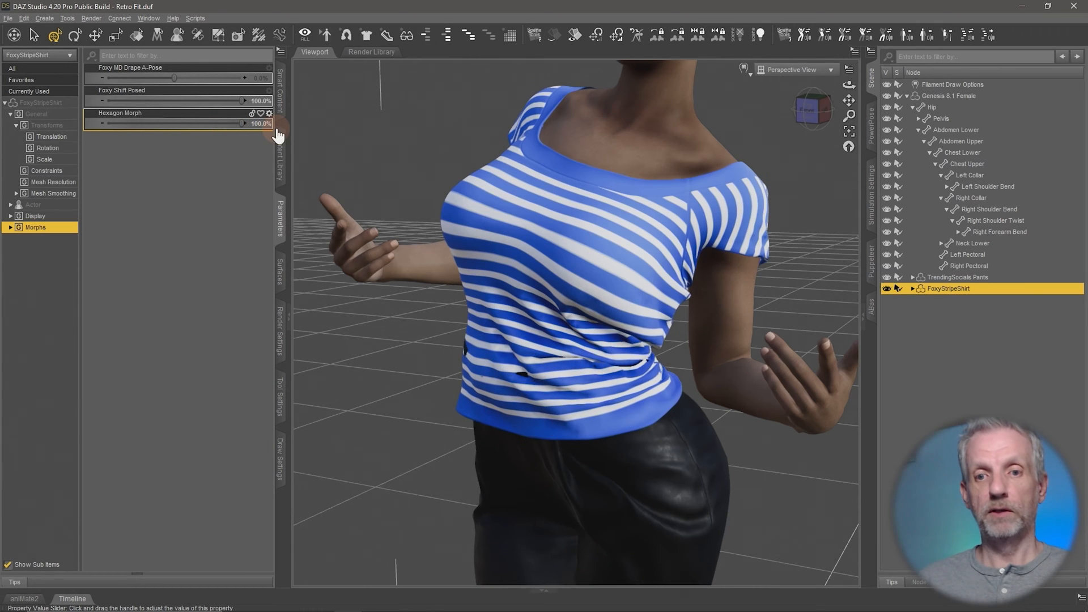
Step: Inspect the shirt's waist from the front and reset Hexagon Morph to 0%
middle_click_drag(524, 367, 443, 377)
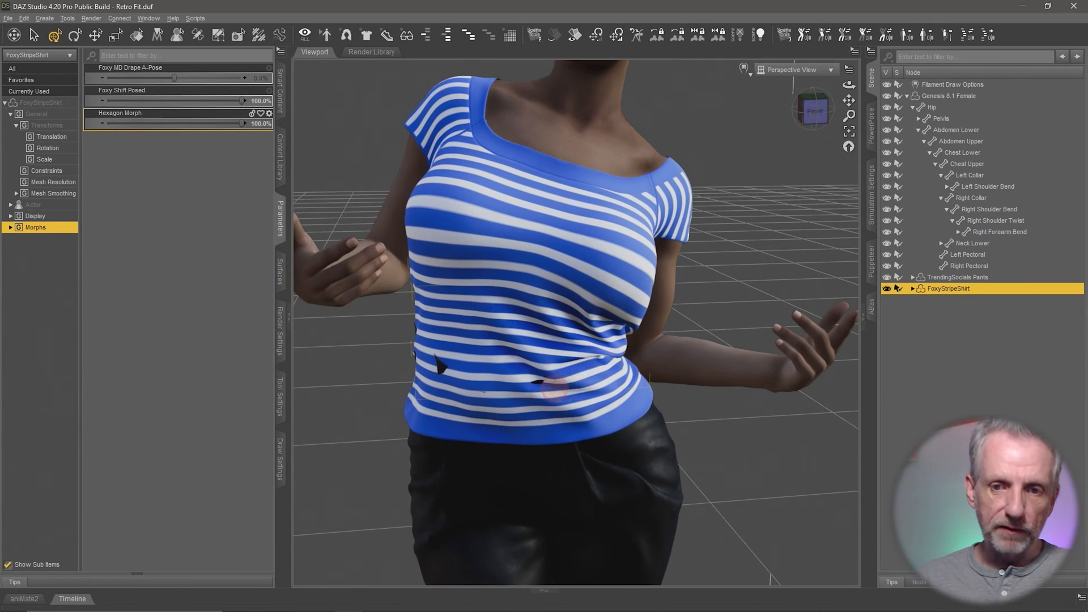
middle_click_drag(554, 389, 581, 384)
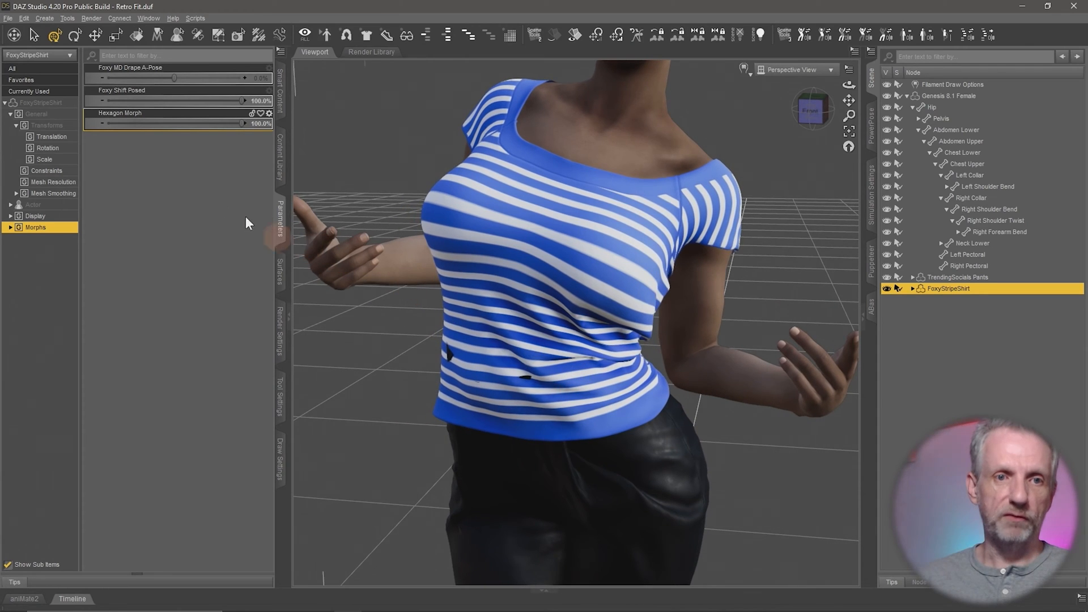
left_click(202, 126, "alt")
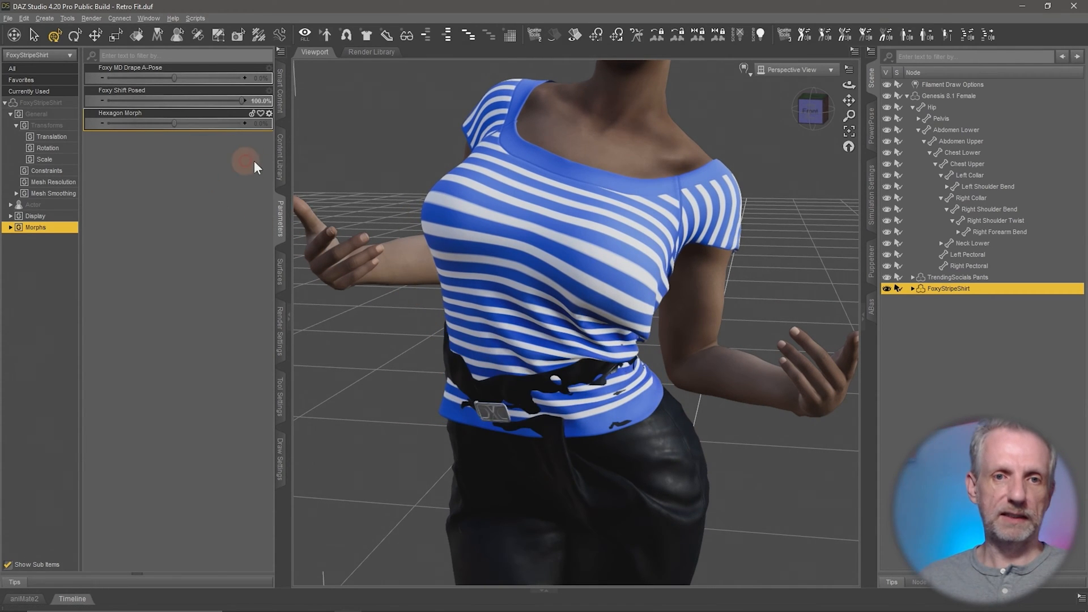
Step: Open the Hexagon Morph's parameter settings and change its label to Waist Fix
left_click(269, 114)
left_click(287, 118)
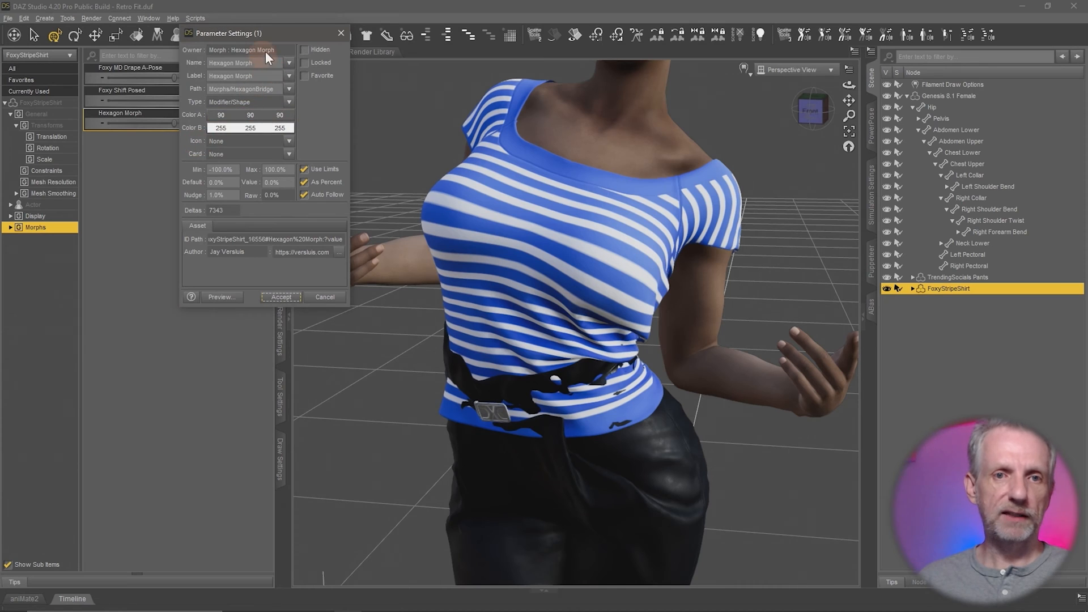
left_click_drag(257, 63, 182, 76)
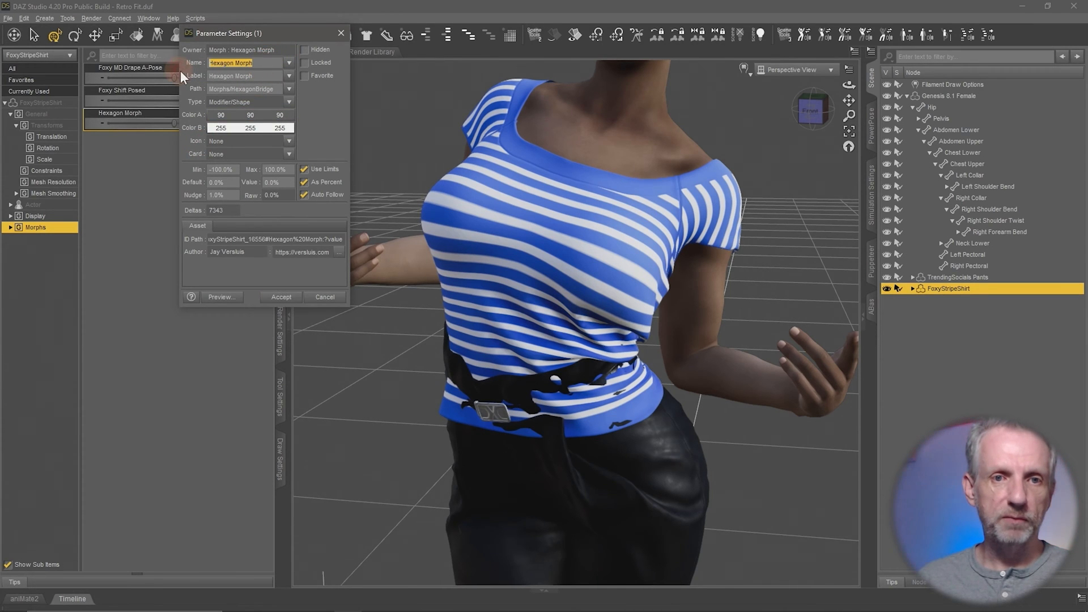
left_click_drag(258, 76, 149, 78)
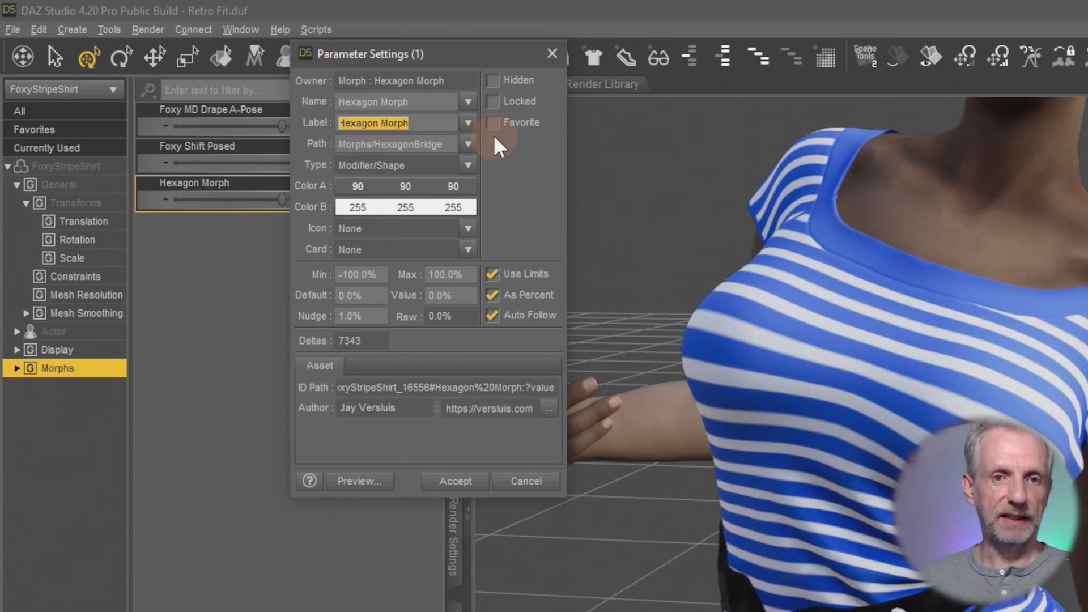
left_click_drag(425, 106, 327, 85)
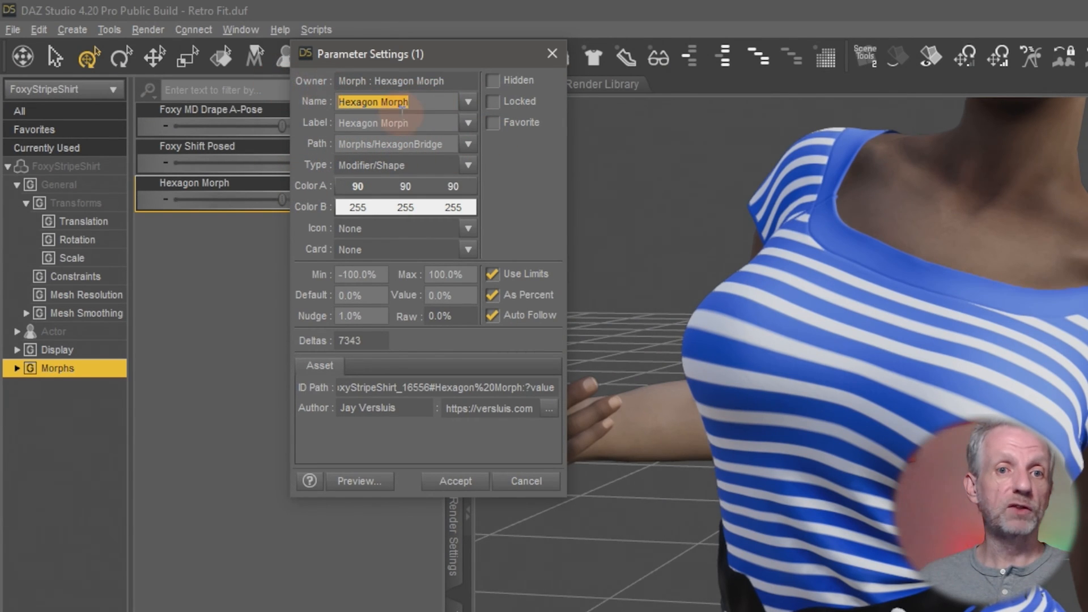
left_click_drag(426, 120, 335, 122)
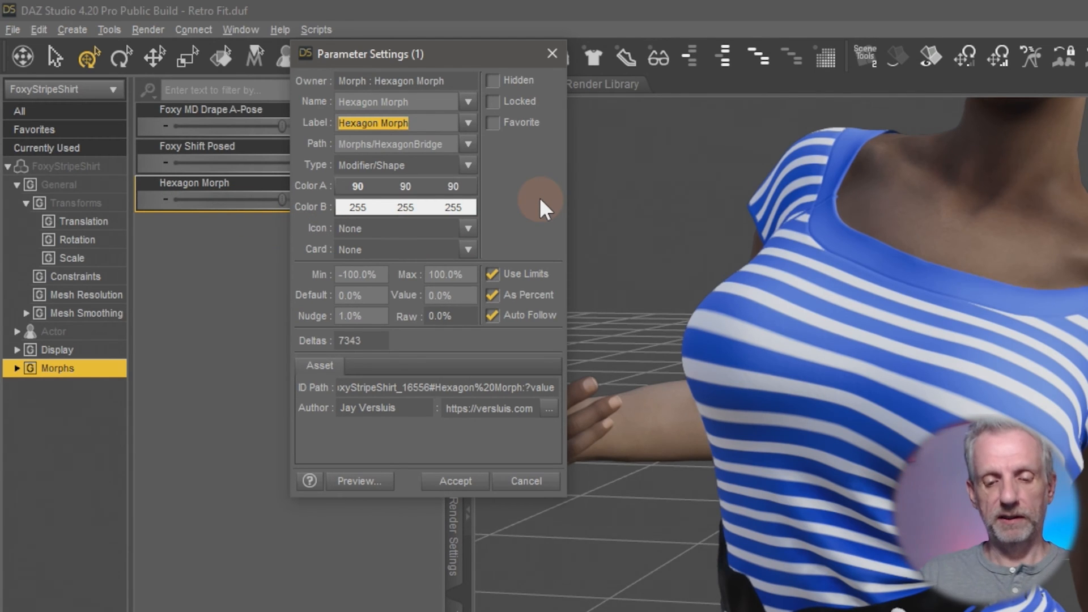
type("Waist Fix")
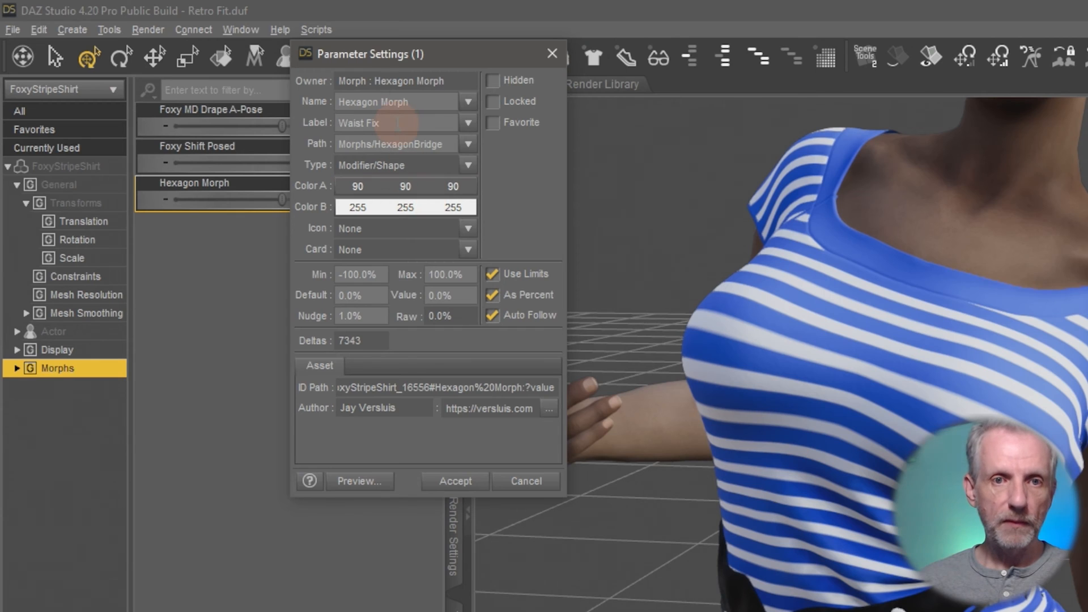
Step: Copy the label Waist Fix into the morph's name and accept the parameter settings
left_click_drag(397, 123, 276, 127)
key("ctrl+c")
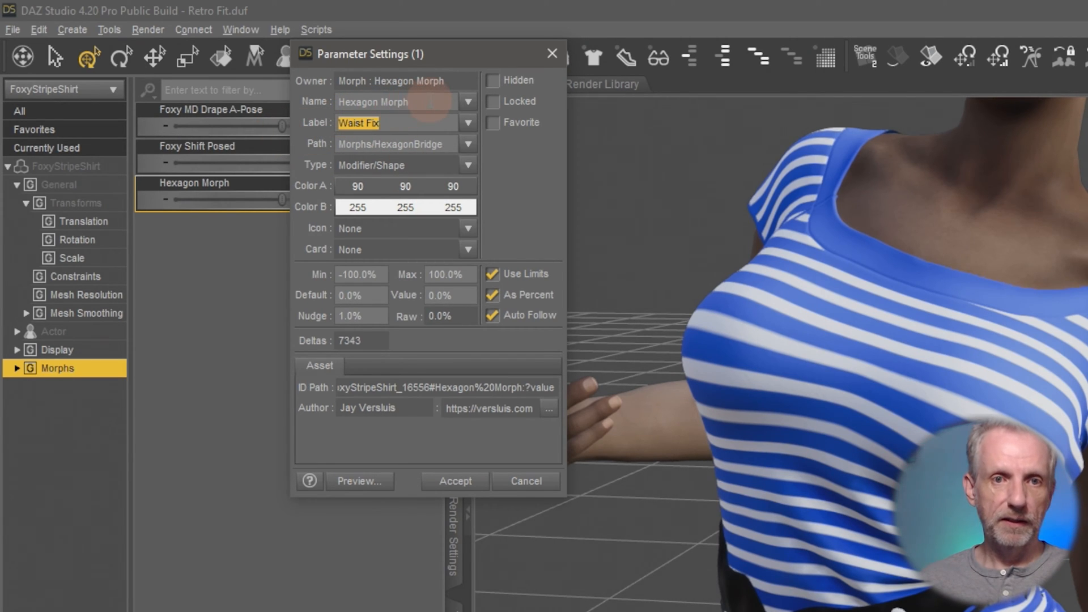
left_click_drag(430, 102, 282, 102)
key("ctrl+v")
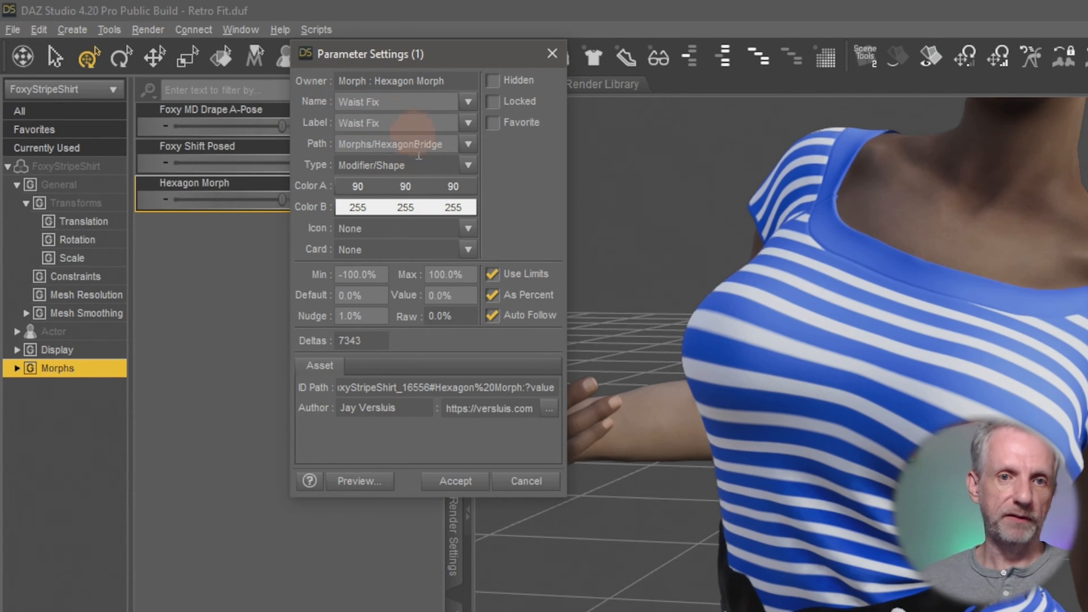
left_click(456, 481)
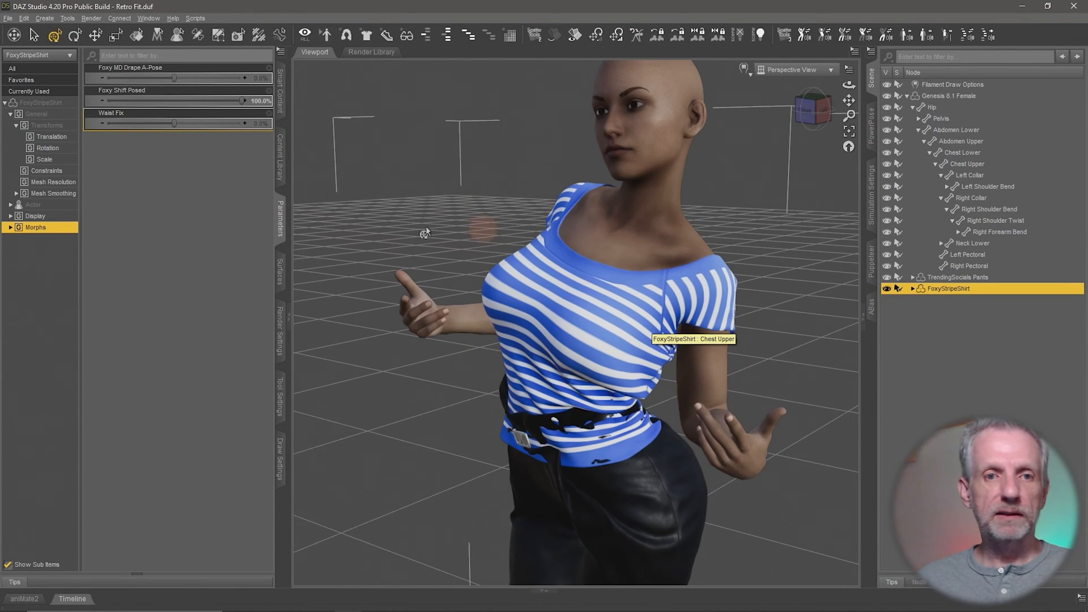
Step: Set TrendingSocials Pants as the collision item in the striped shirt's mesh smoothing settings
left_click(56, 195)
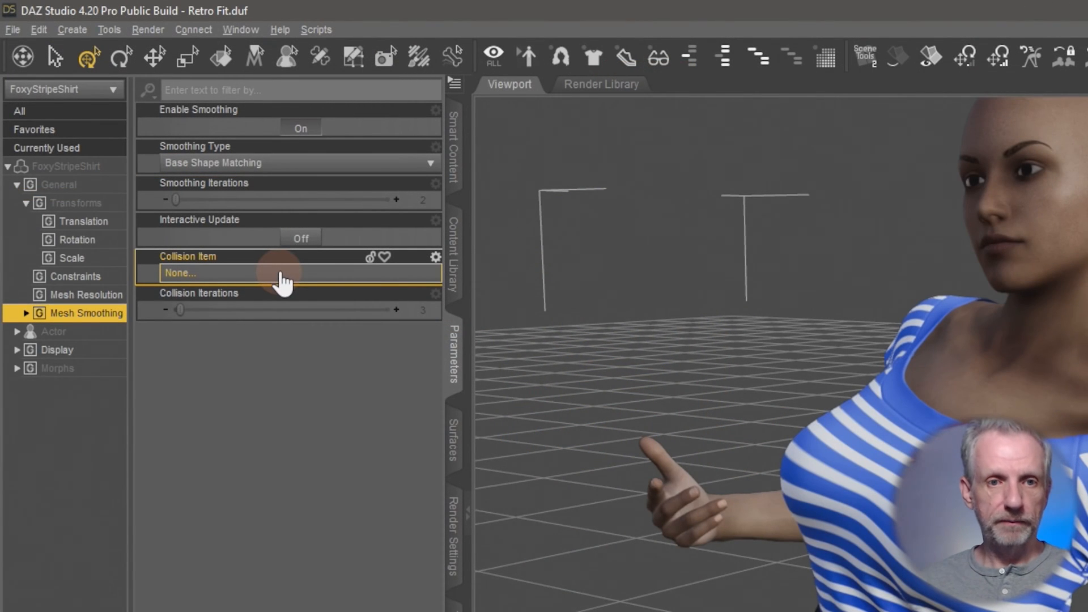
left_click(282, 274)
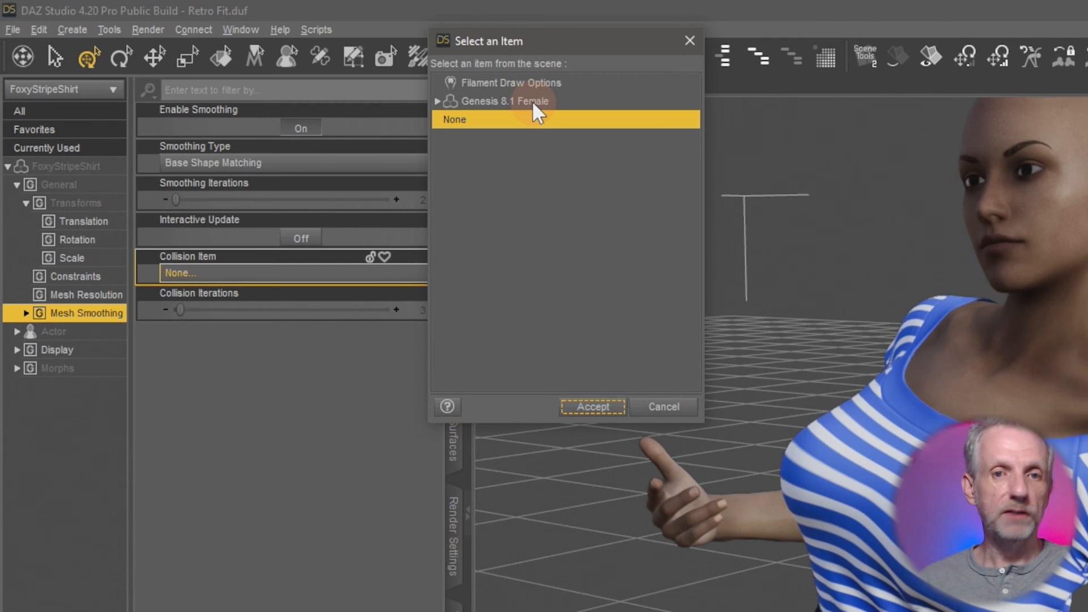
double_click(532, 100)
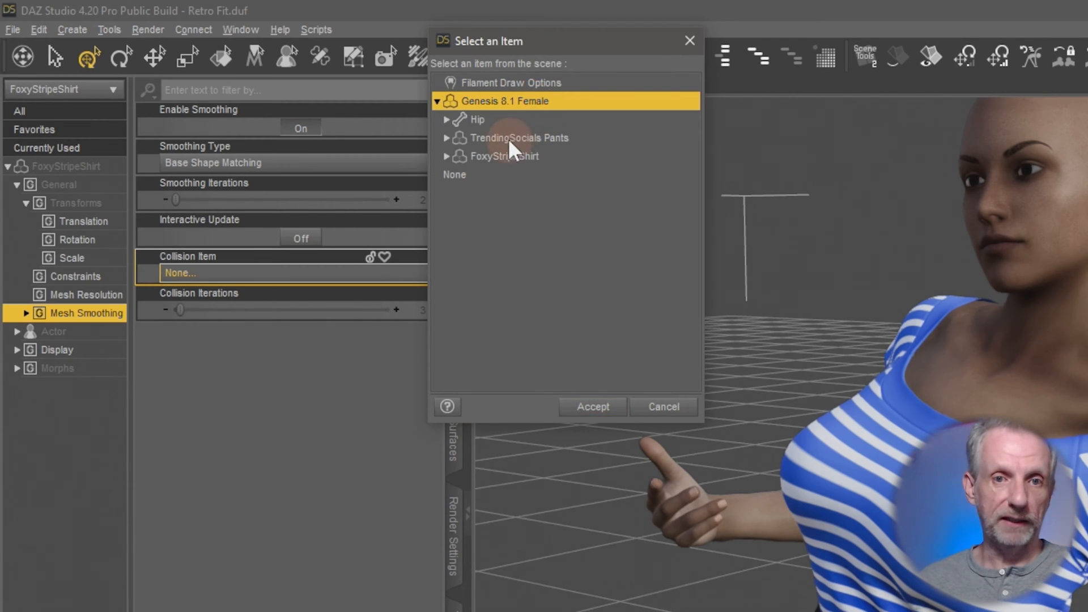
left_click(549, 139)
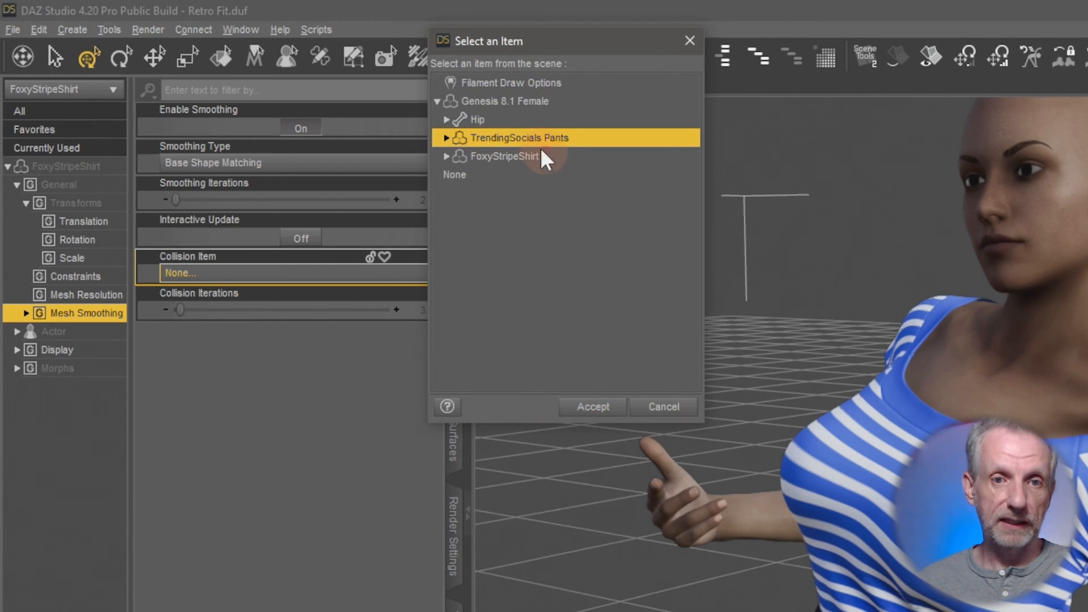
left_click(606, 411)
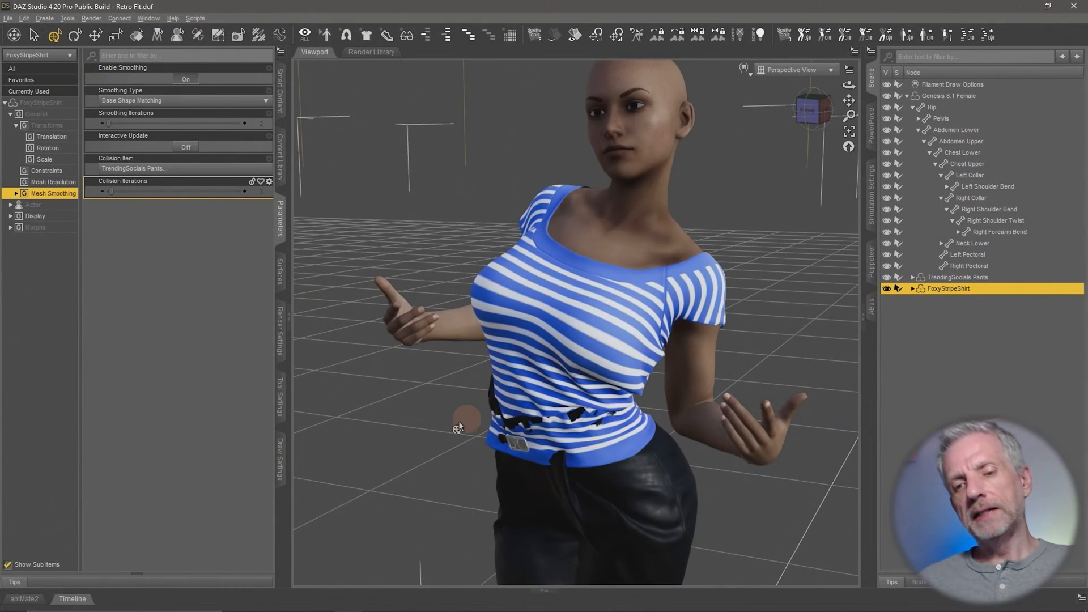
Step: Set the shirt's Waist Fix morph to 100% and check the waist up close from the side
middle_click_drag(460, 424, 455, 423)
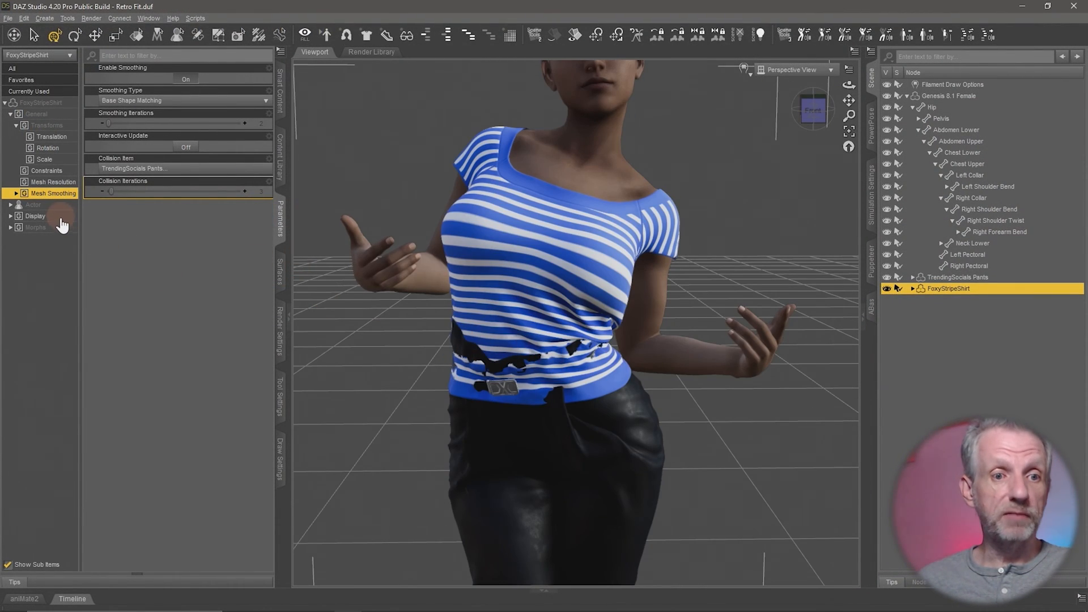
left_click(59, 228)
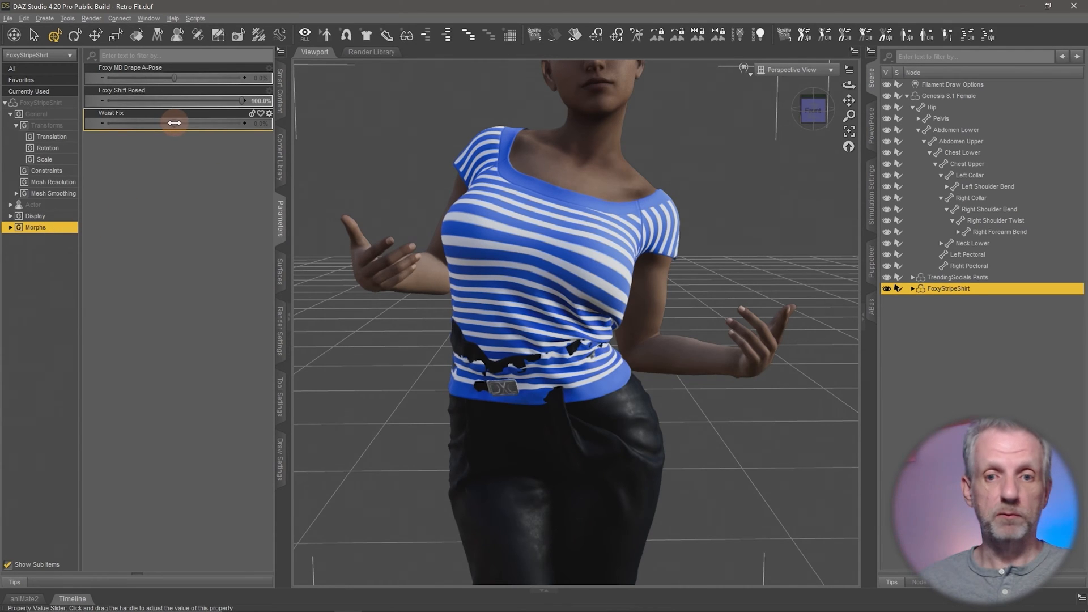
left_click_drag(174, 123, 260, 127)
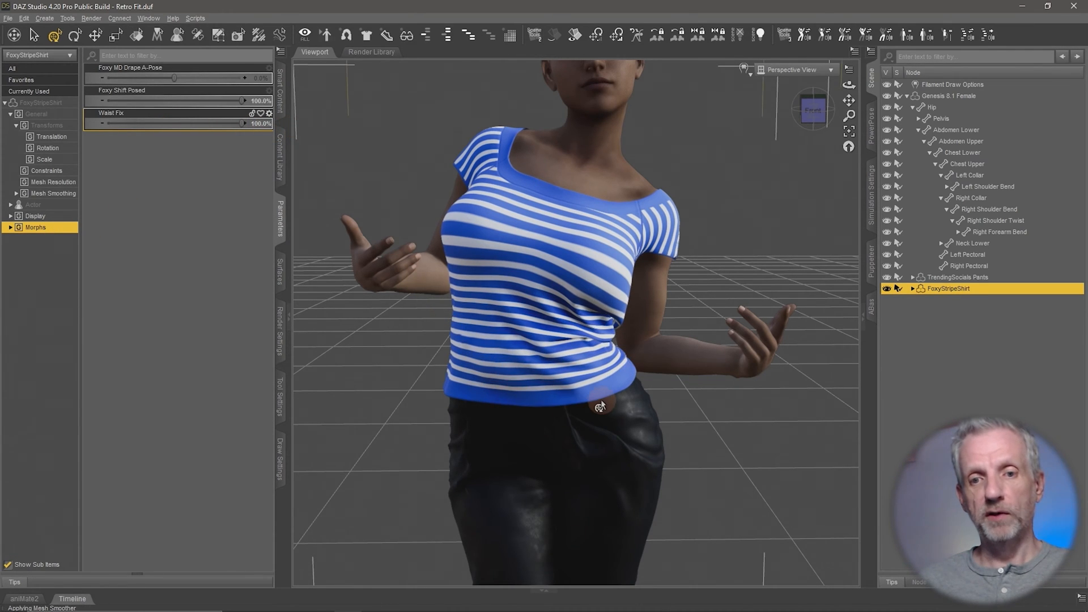
middle_click_drag(602, 402, 575, 395)
scroll(600, 406, "up", 3)
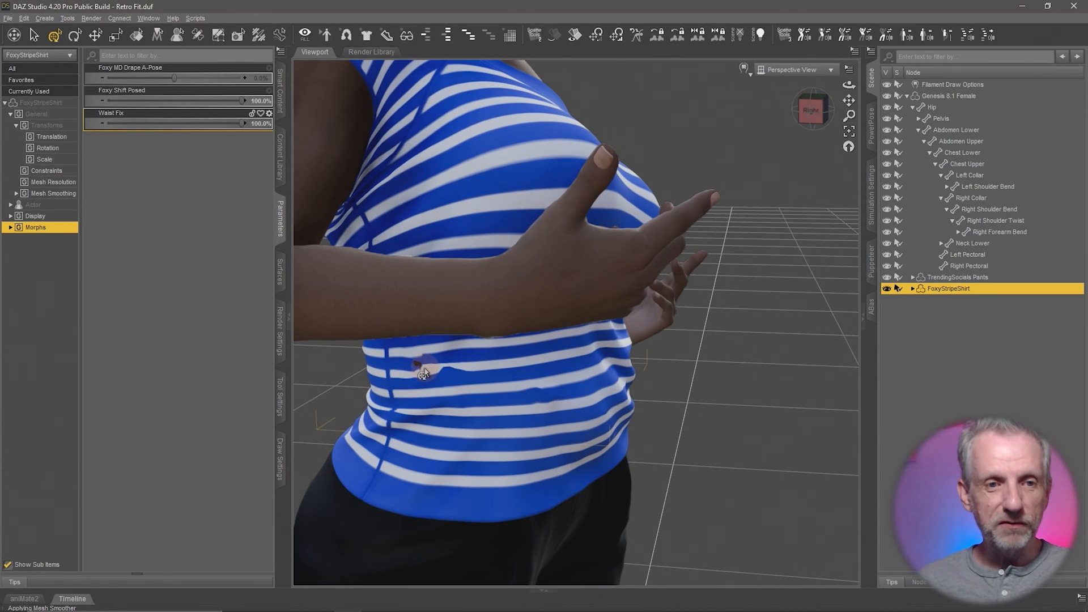
Step: Set the shirt's smoothing iterations to 5 and its collision iterations to 10
left_click(55, 194)
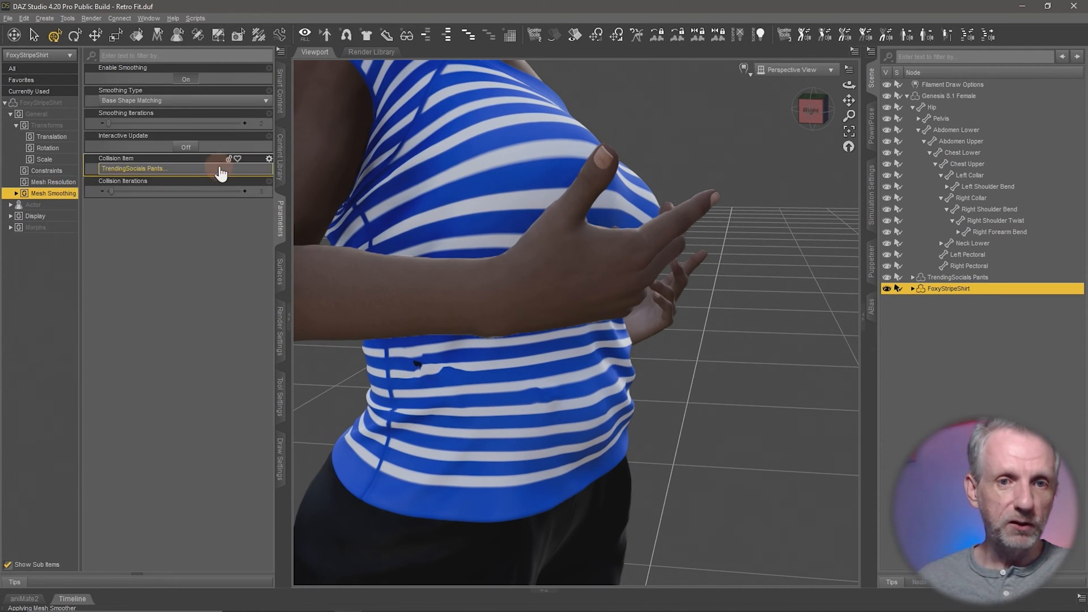
left_click(263, 122)
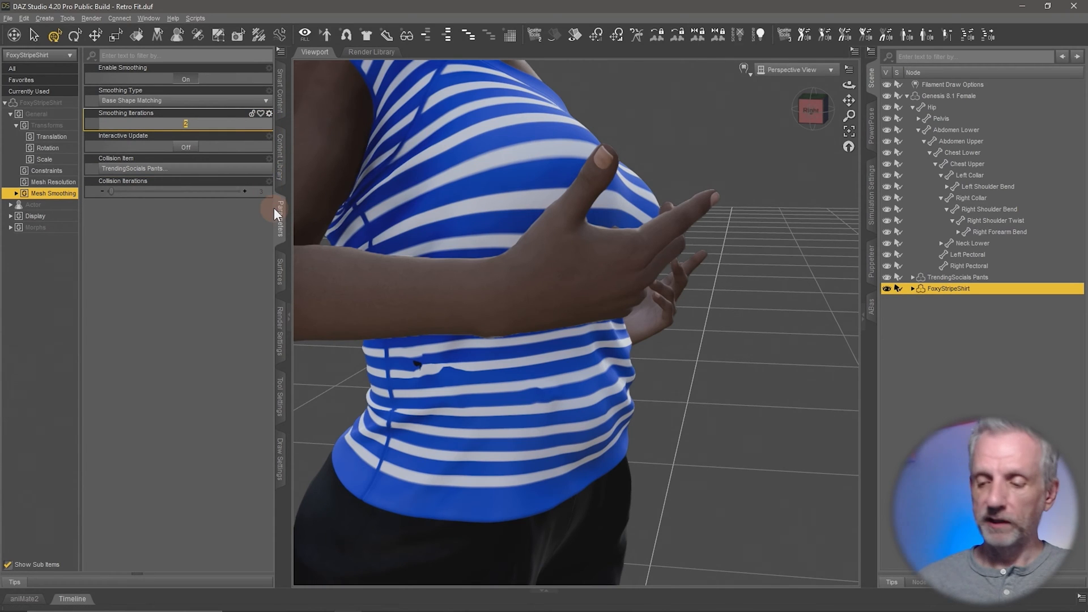
type("5")
key("Return")
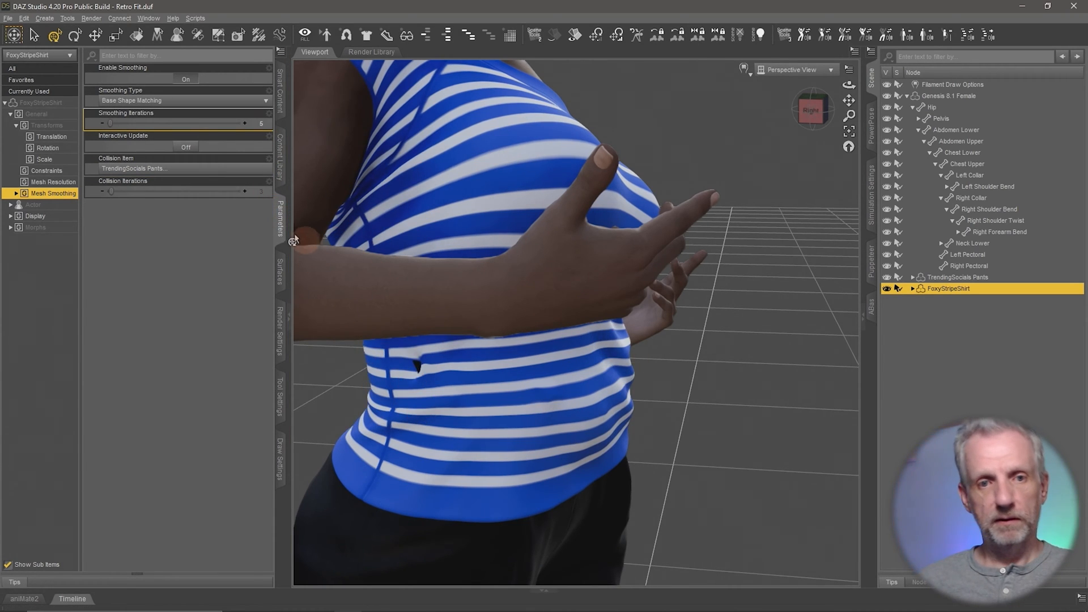
left_click(262, 191)
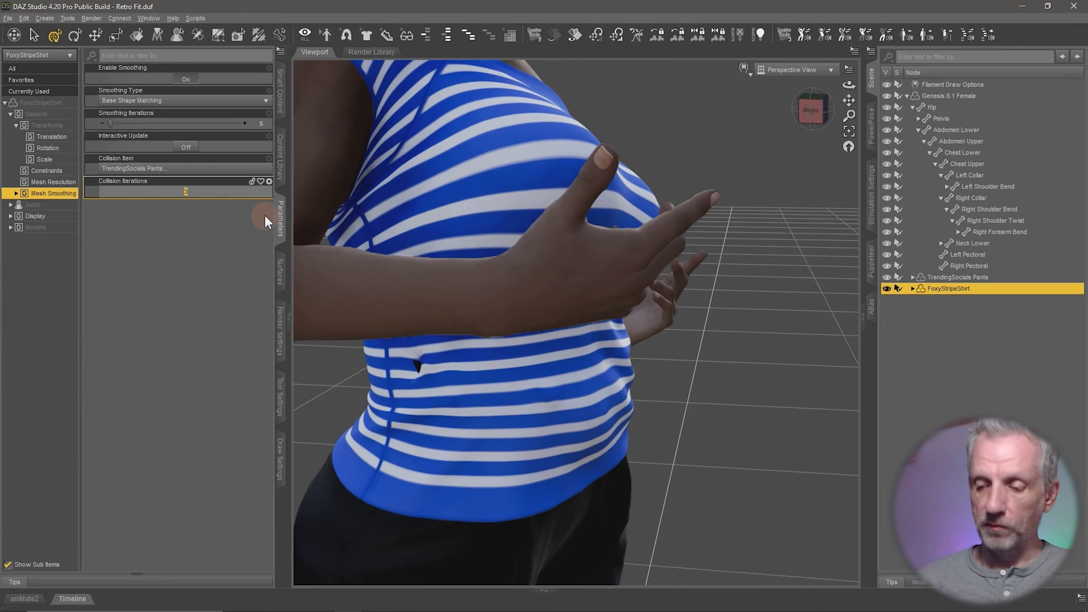
type("10")
key("Return")
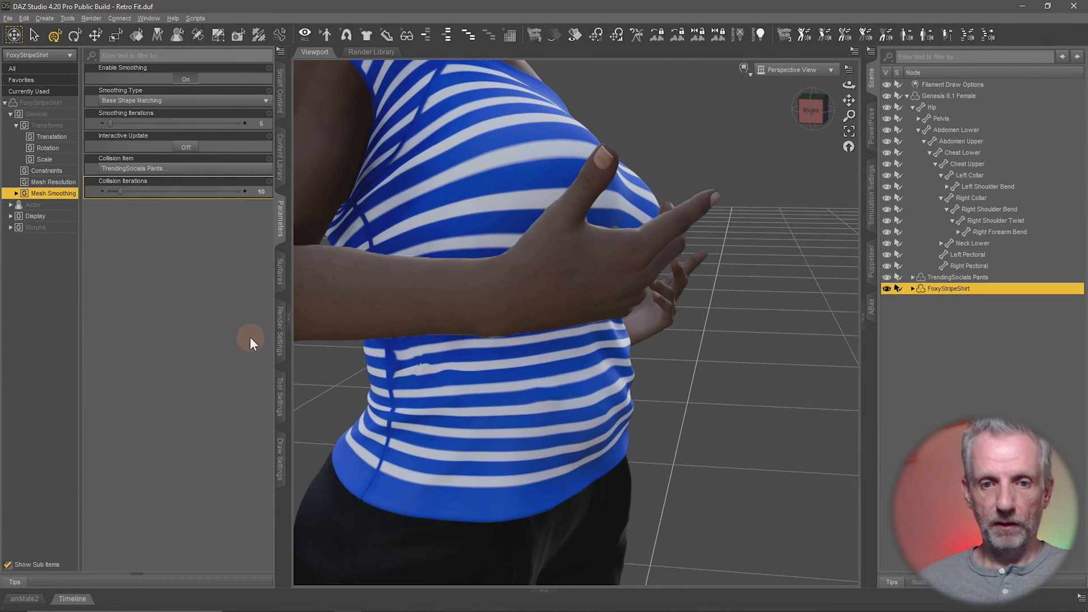
middle_click_drag(434, 387, 432, 382)
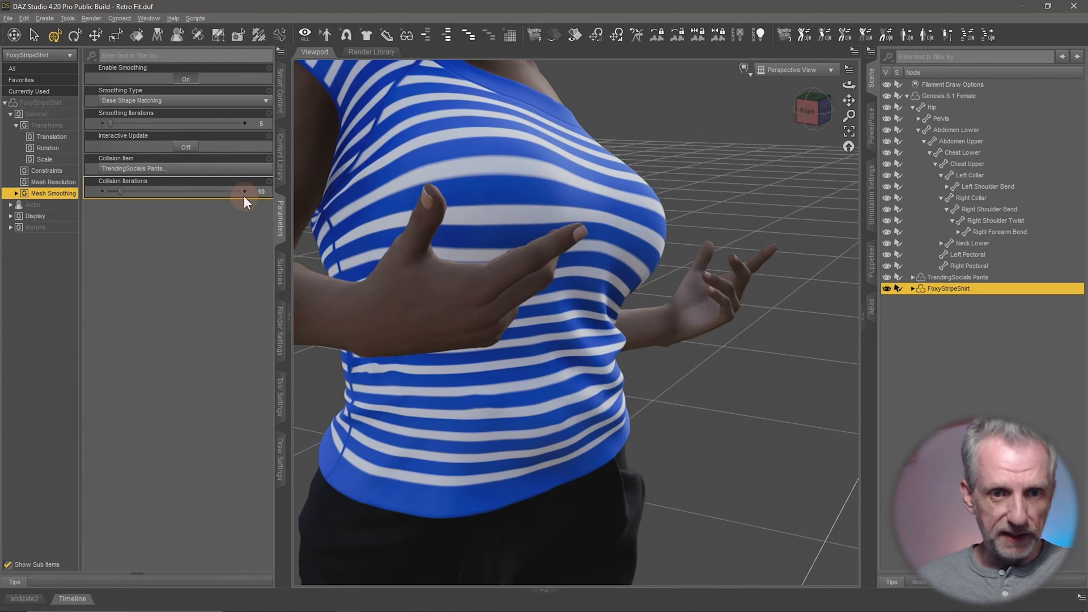
Step: Restore both iteration settings to their defaults and raise only the smoothing iterations to 10
left_click(208, 190, "alt")
left_click(220, 126, "alt")
left_click(265, 125)
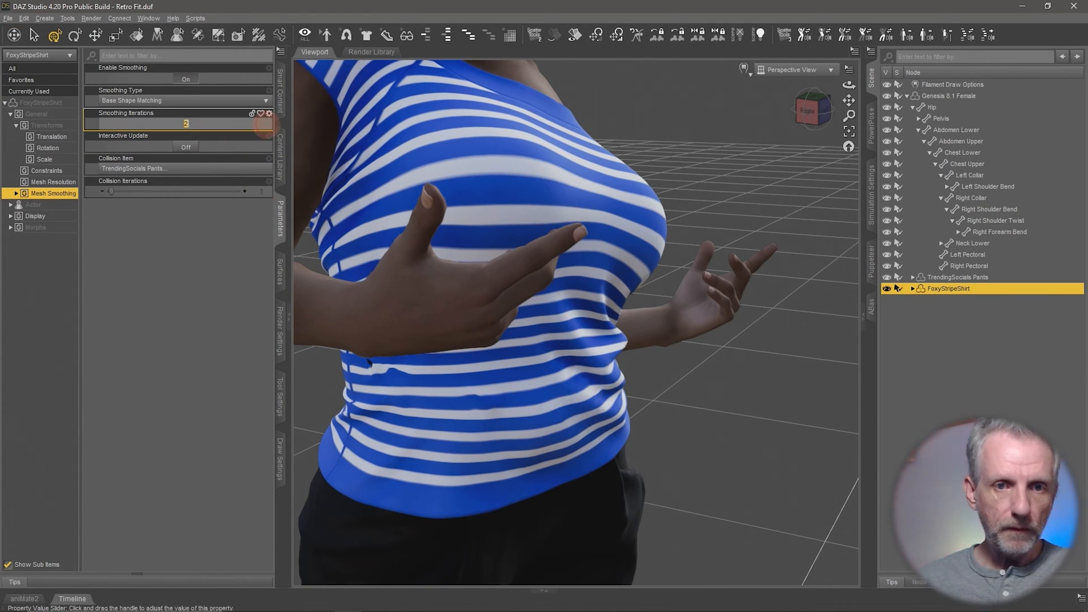
type("10")
key("Return")
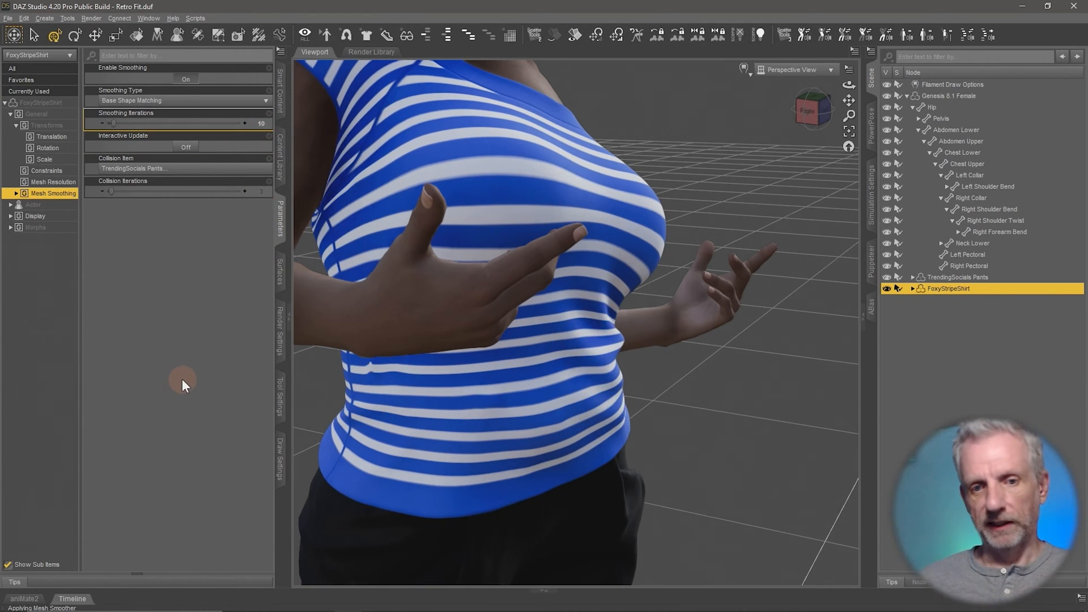
Step: Inspect the shirt's waist from the side and reset the smoothing and collision iterations to their defaults
middle_click_drag(419, 450, 415, 441)
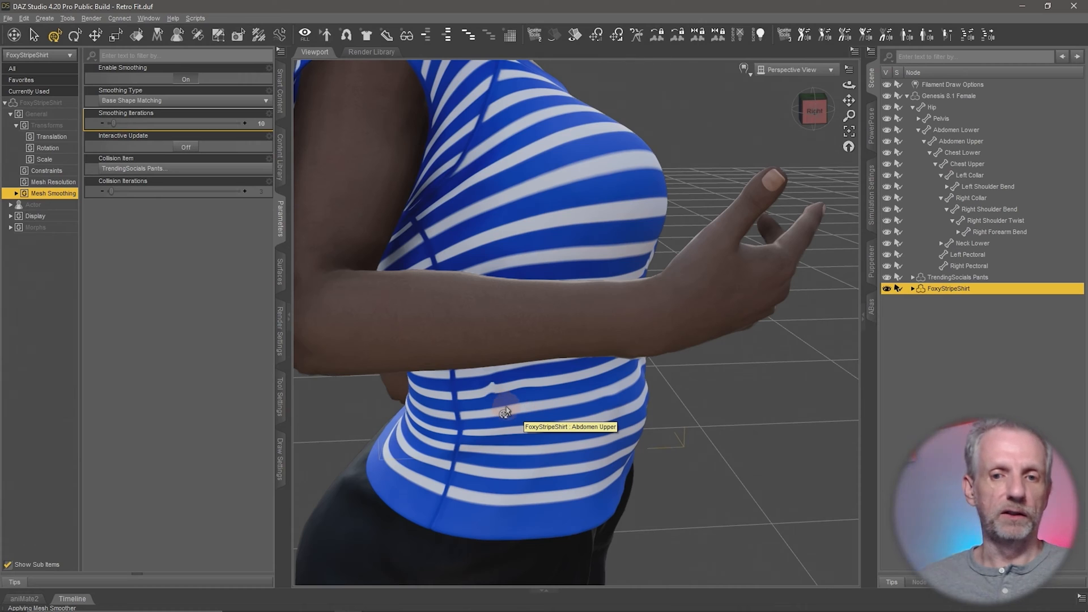
mouse_move(553, 416)
middle_mouse_down()
mouse_move(532, 415)
mouse_move(553, 414)
middle_mouse_up()
scroll(553, 412, "down", 5)
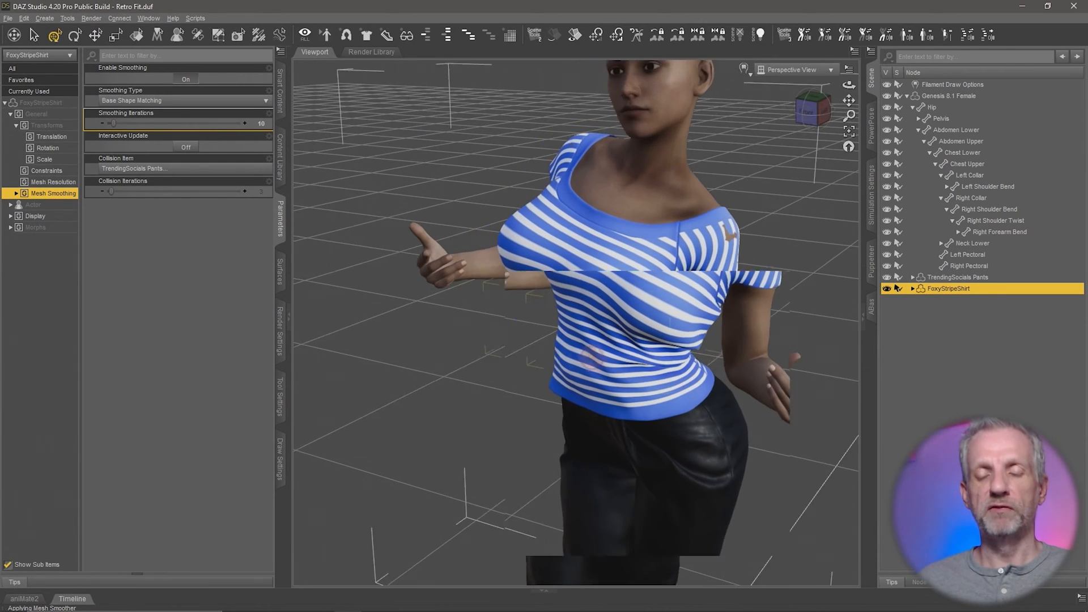
middle_click_drag(592, 358, 557, 353)
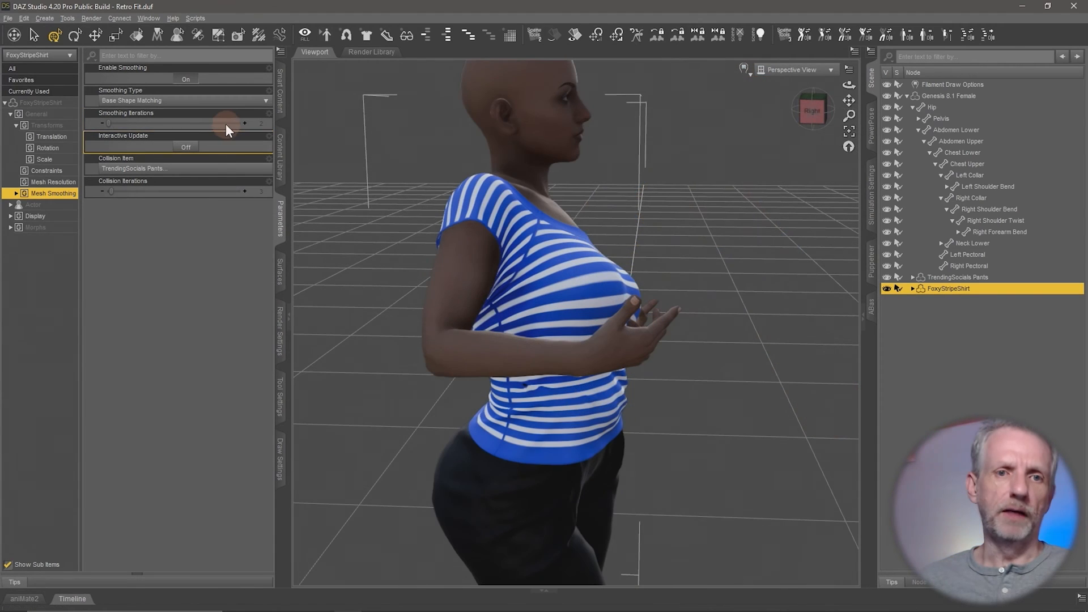
left_click(226, 123)
left_click(209, 192)
Step: Examine the shirt's waist up close for poke-through, the figure's overall outfit fit, and the face
scroll(496, 371, "up", 5)
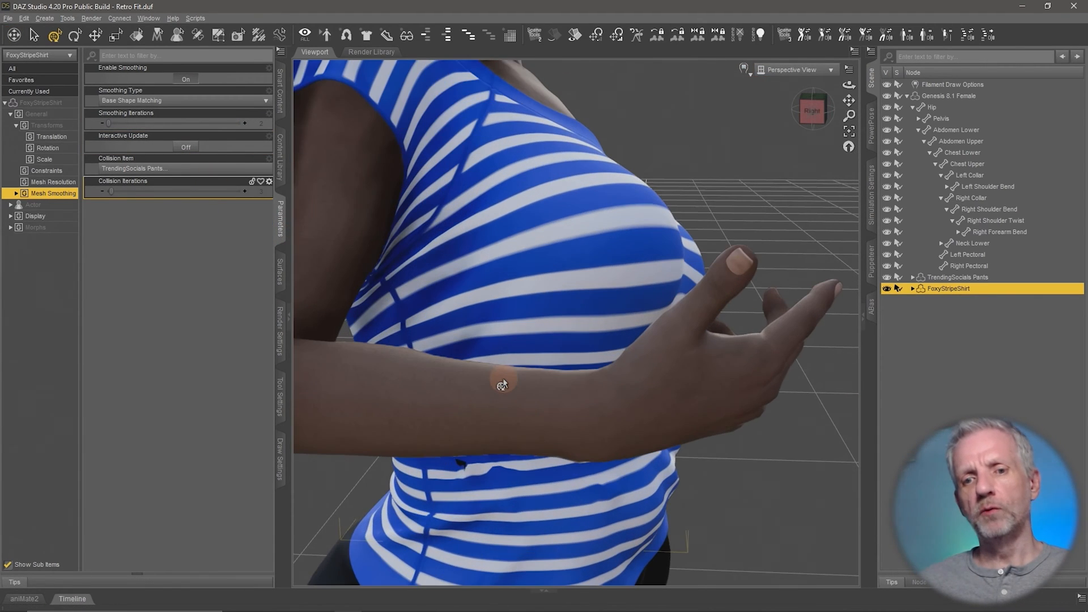
middle_click_drag(457, 455, 518, 384)
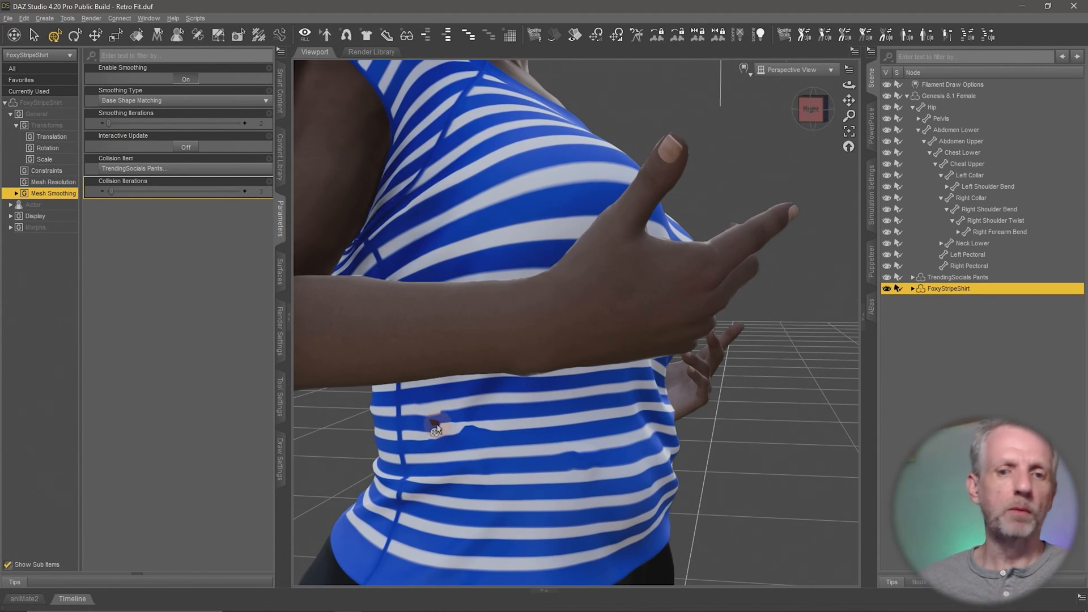
middle_click_drag(572, 453, 603, 390)
scroll(563, 454, "down", 5)
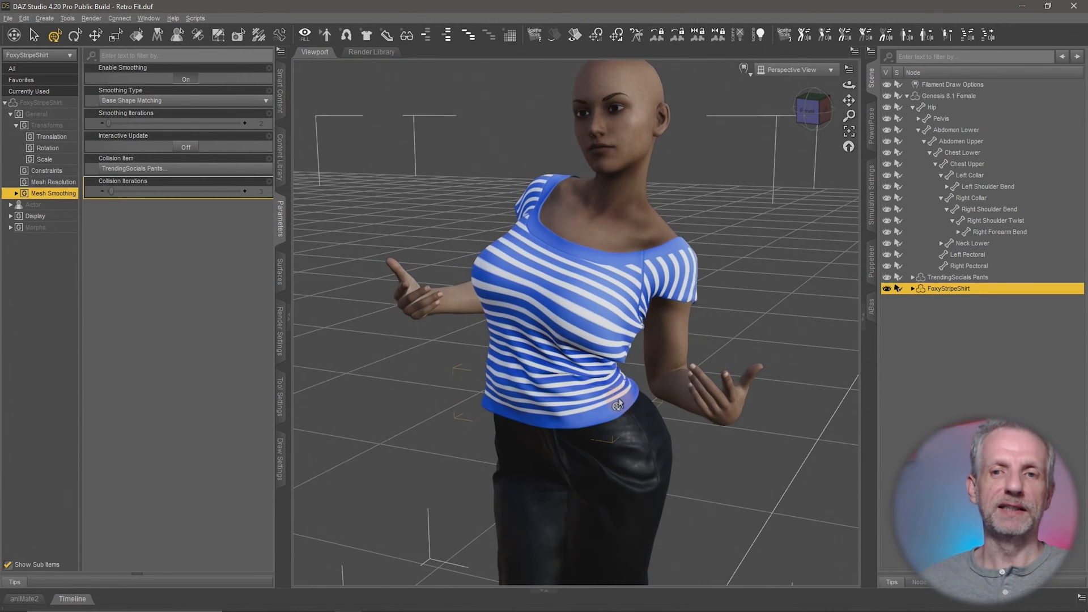
scroll(627, 400, "down", 3)
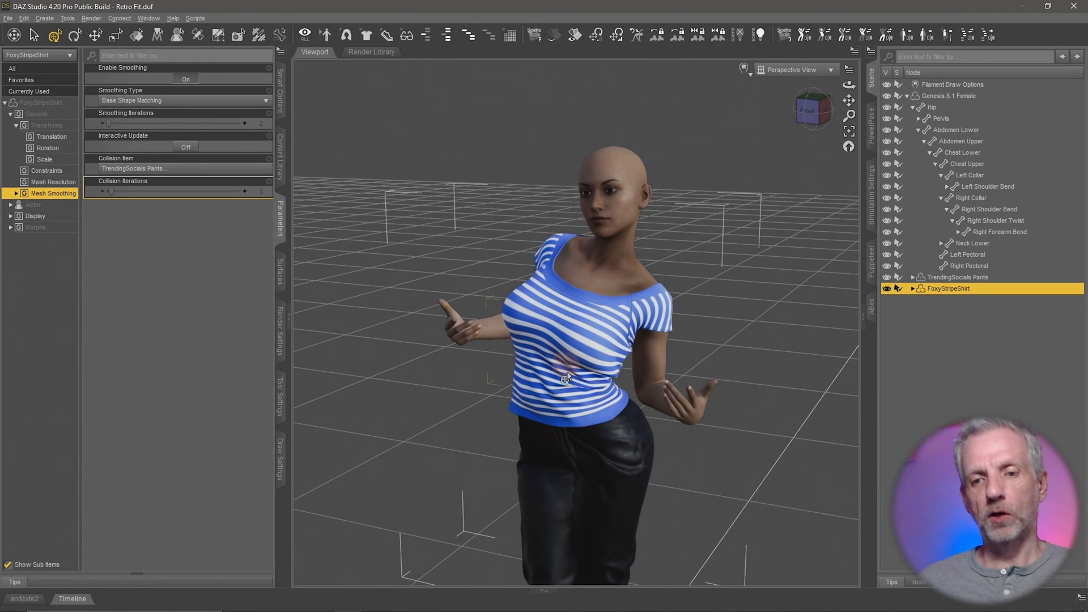
scroll(624, 346, "up", 3)
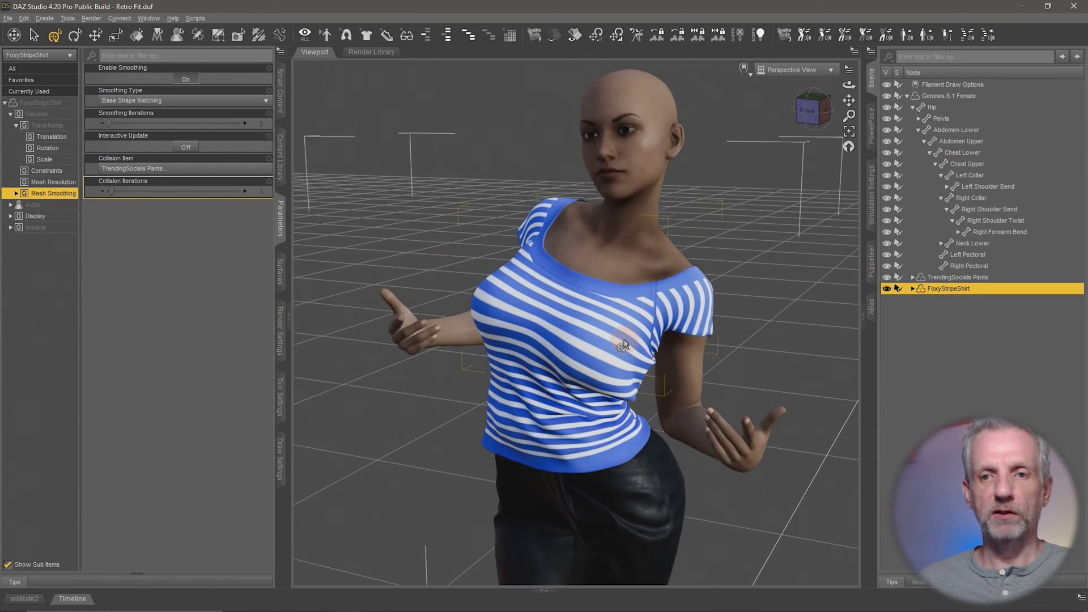
scroll(623, 345, "up", 6)
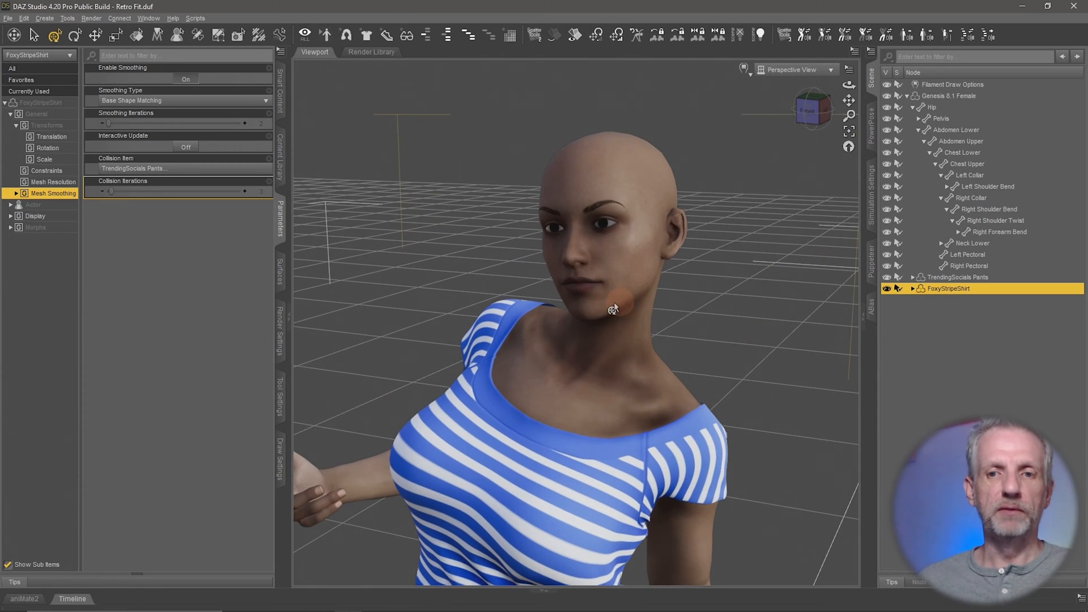
scroll(585, 299, "up", 5)
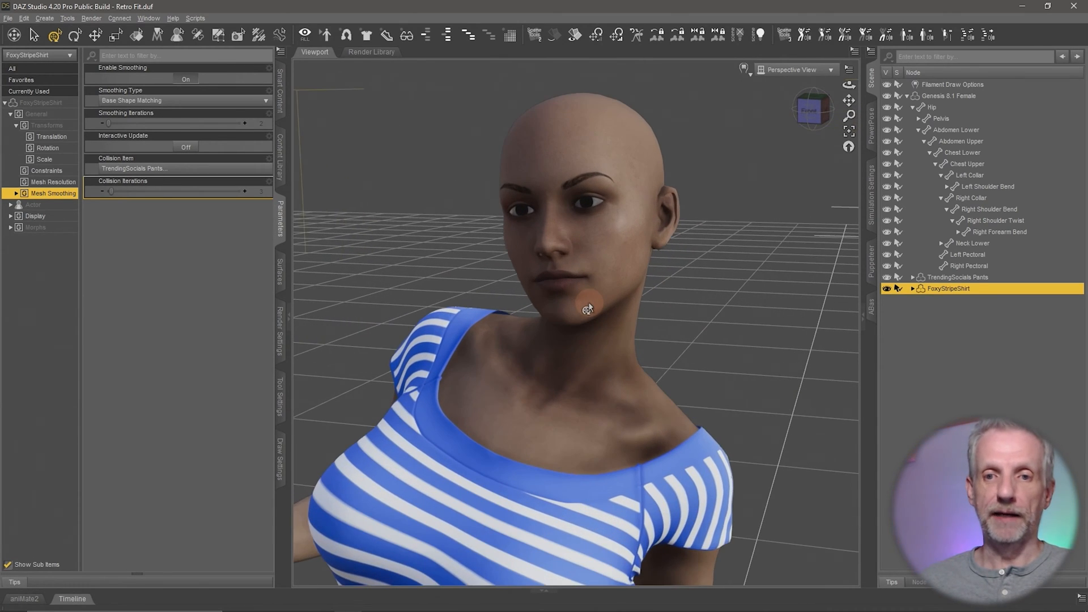
mouse_move(589, 303)
middle_mouse_down()
mouse_move(606, 306)
mouse_move(594, 288)
middle_mouse_up()
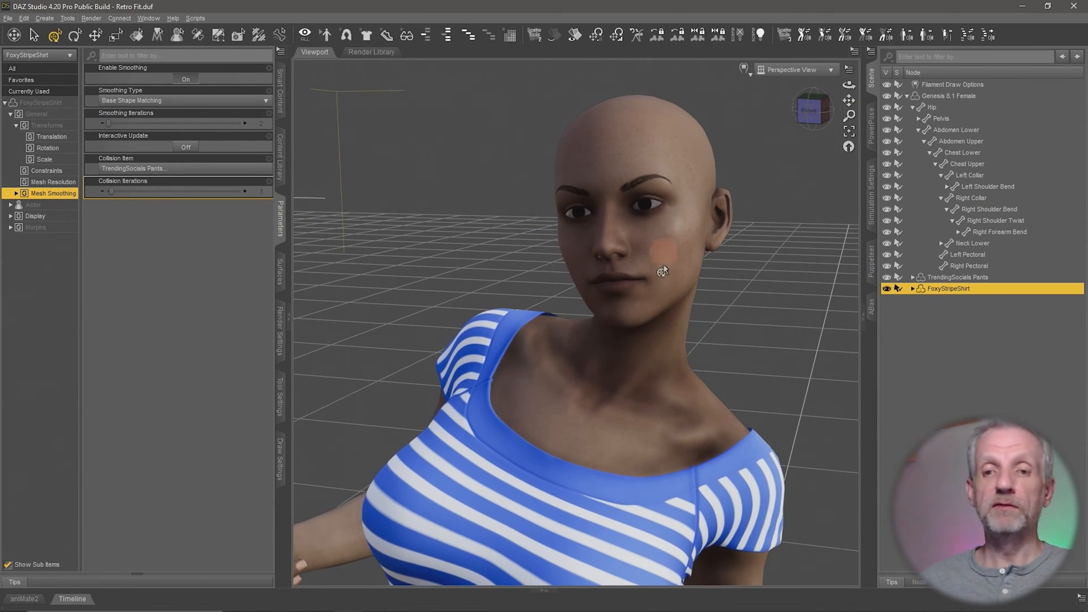
Step: Select Genesis 8.1 Female and look for the Olympia 8 Body morph among its full-body People shapes
left_click(959, 95)
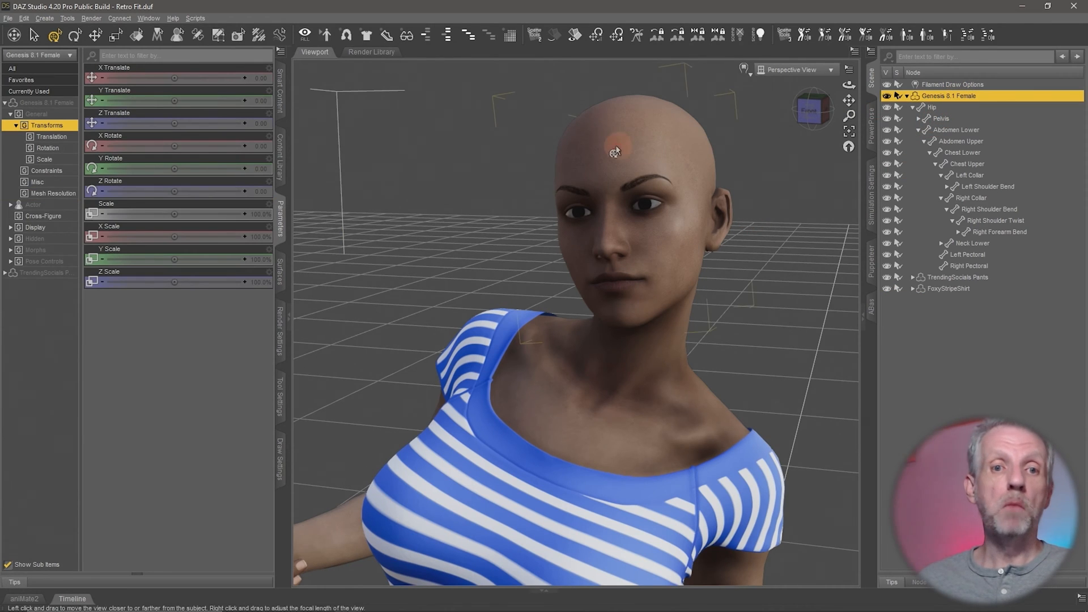
left_click(53, 205)
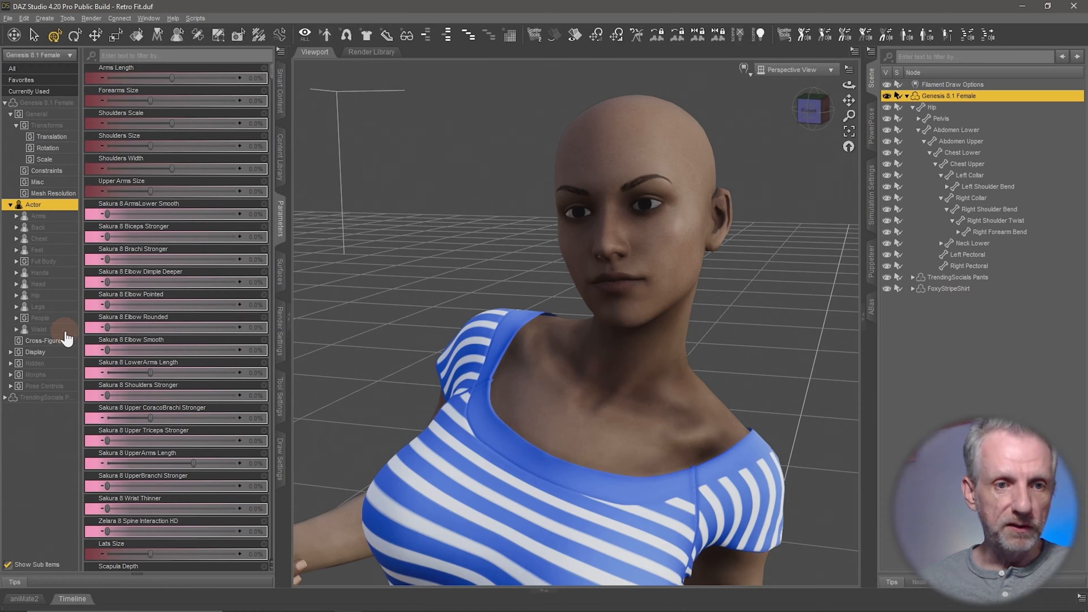
left_click(44, 262)
left_click(45, 284)
scroll(235, 331, "down", 5)
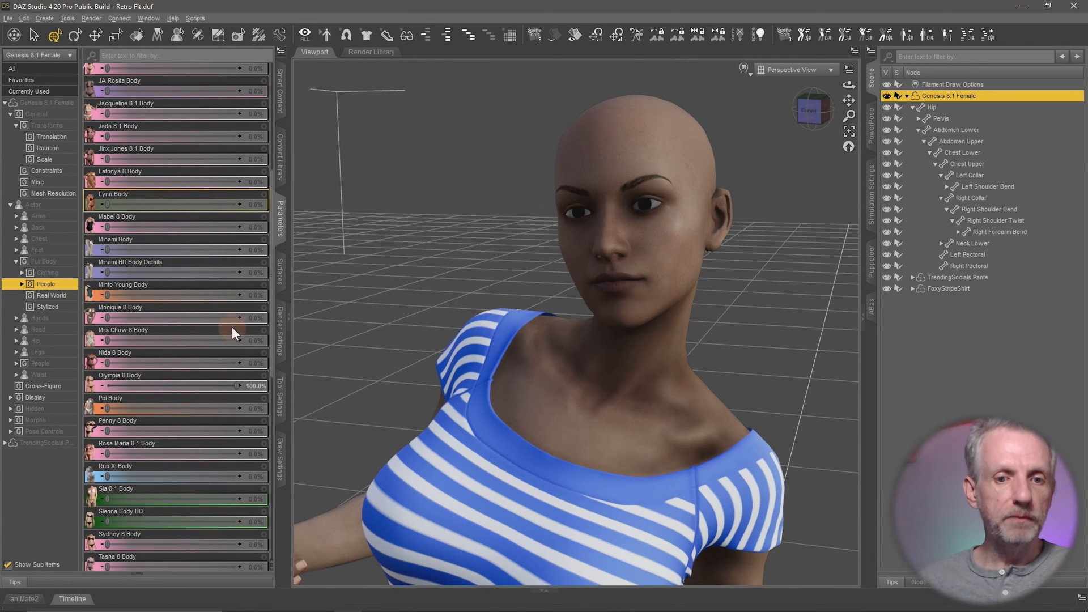
scroll(233, 328, "down", 1)
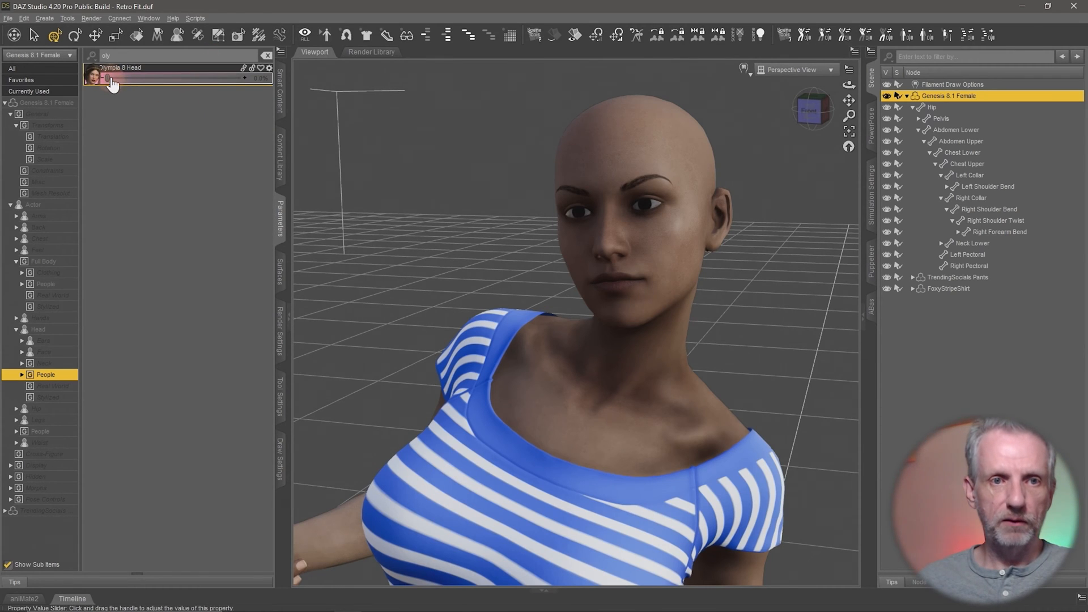
Step: Set the Olympia 8 Head morph to 50% and clear the morph filter to list all People head shapes
left_click_drag(147, 84, 243, 79)
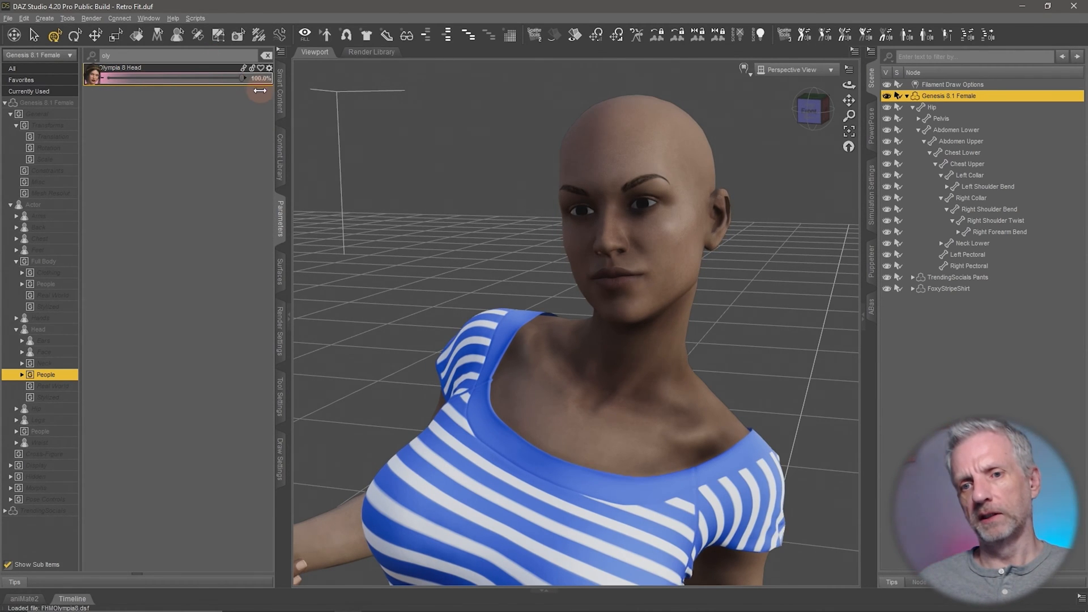
middle_click_drag(641, 396, 638, 400)
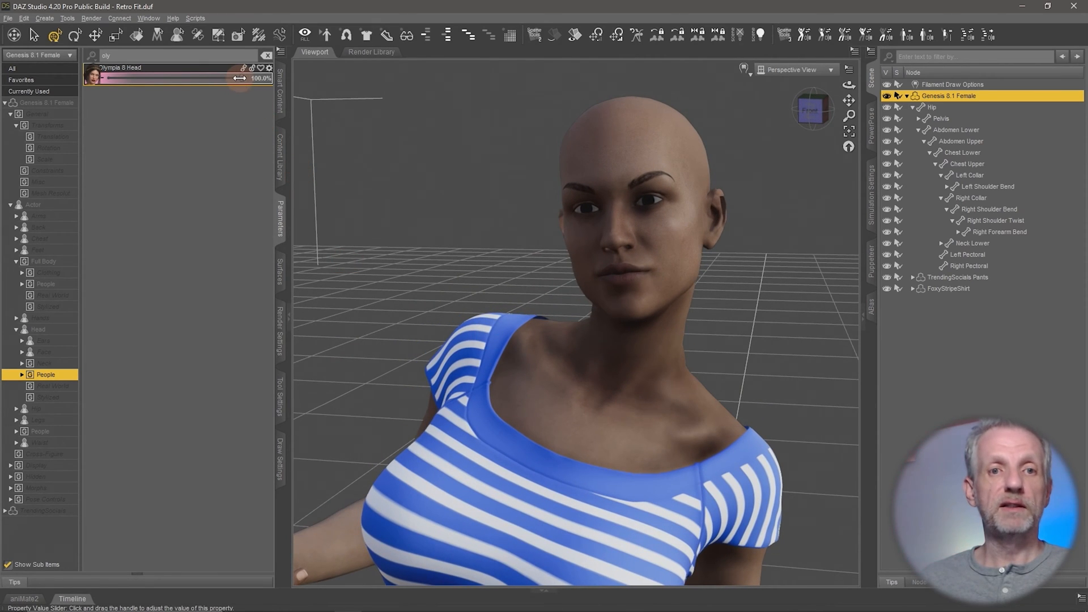
left_click_drag(243, 78, 177, 78)
left_click(262, 78)
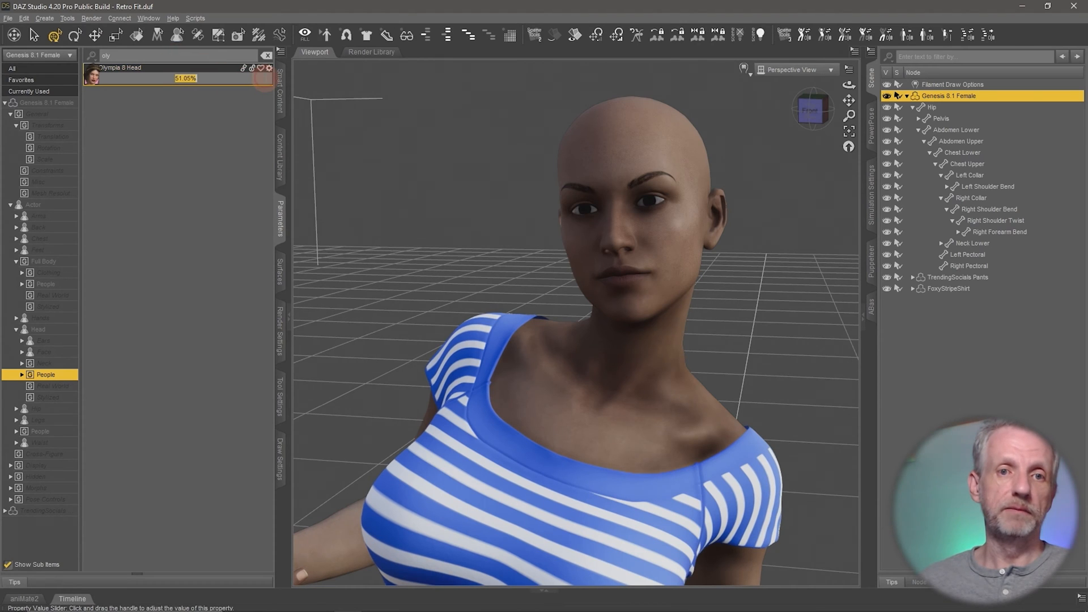
left_click(266, 55)
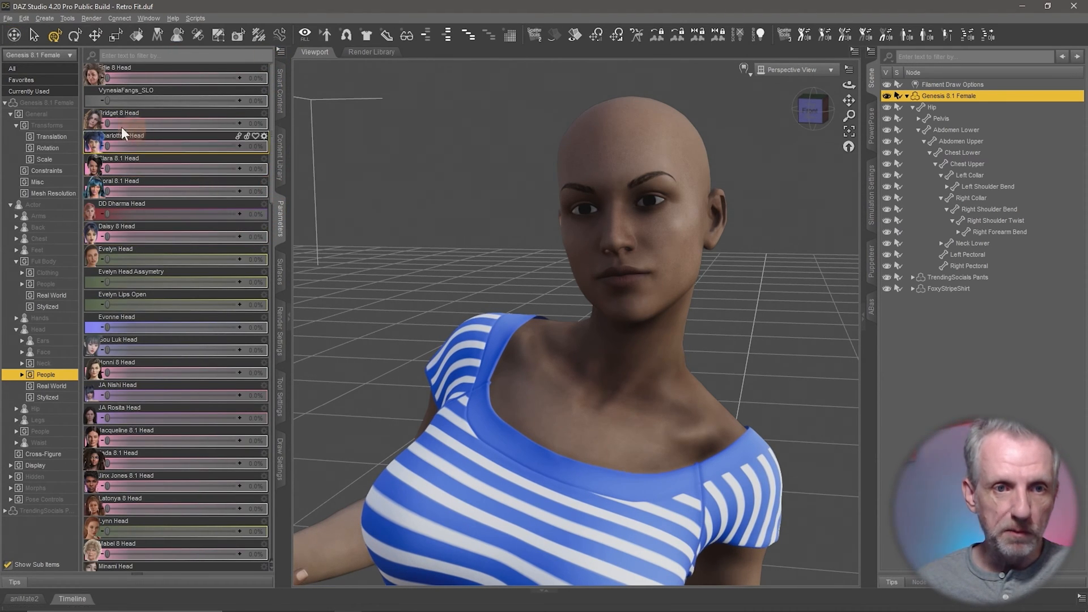
Step: Try the Honni 8 Head morph at 100% and the Mabel 8 Head morph at about 81%, reverting each one
mouse_move(119, 125)
left_mouse_down()
mouse_move(170, 129)
mouse_move(108, 127)
left_mouse_up()
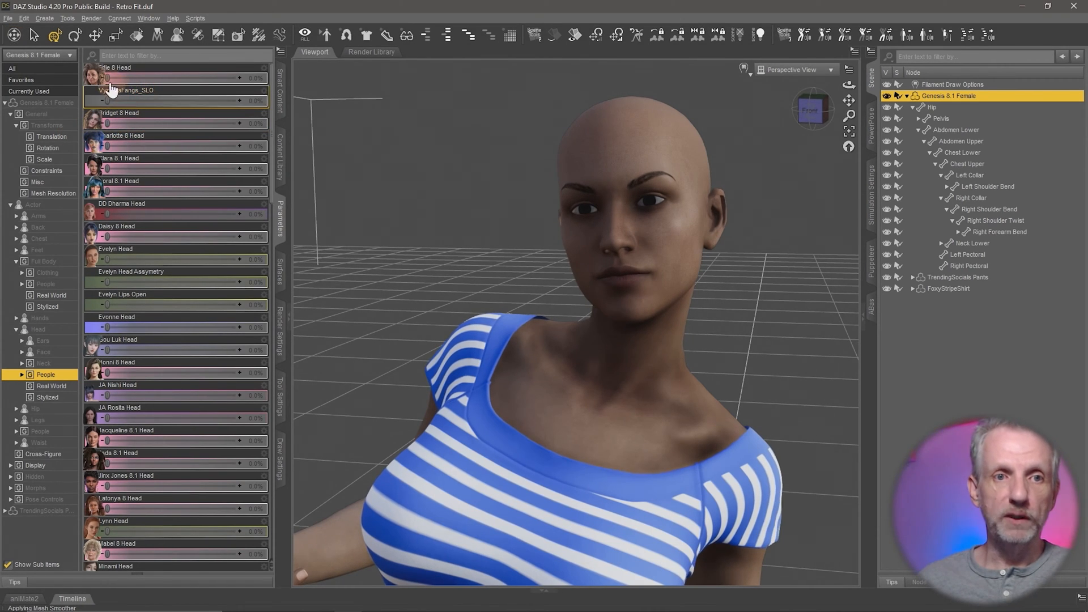
mouse_move(106, 79)
left_mouse_down()
mouse_move(161, 82)
mouse_move(106, 81)
left_mouse_up()
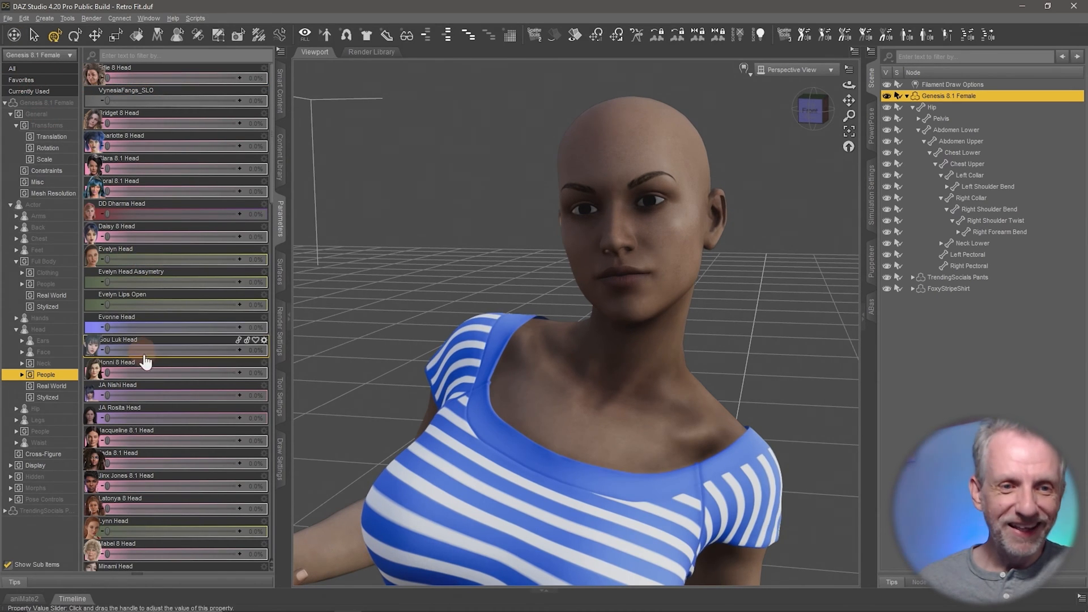
left_click_drag(108, 374, 267, 386)
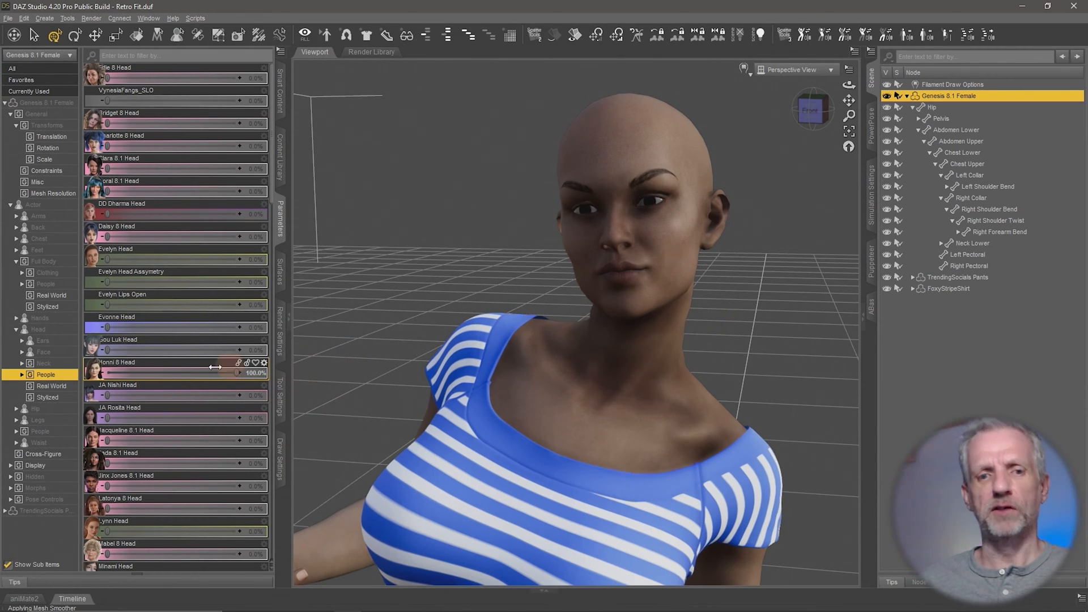
left_click(200, 376, "alt")
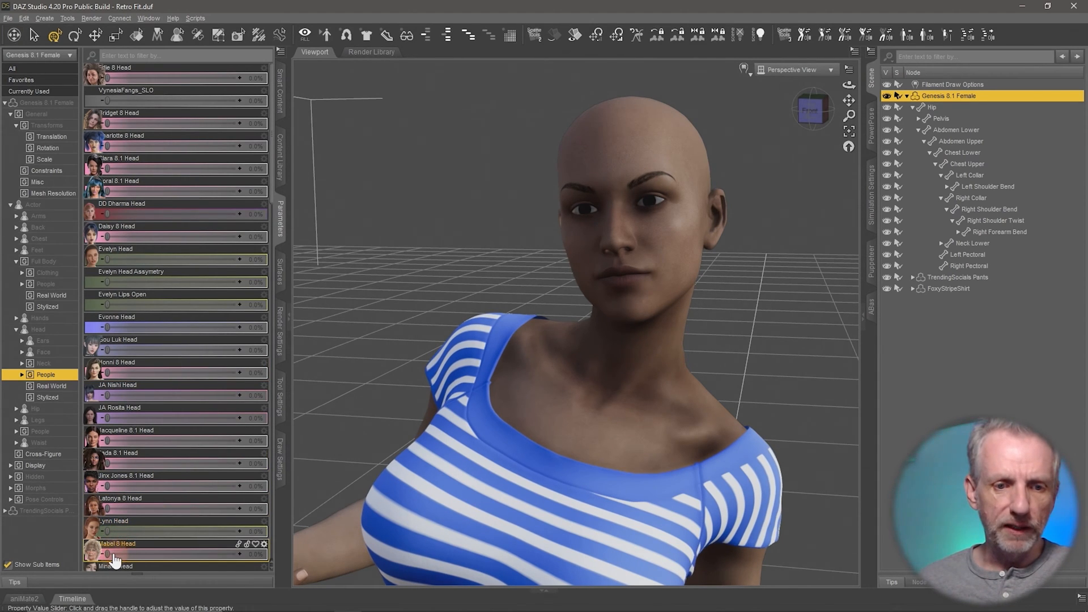
left_click_drag(108, 554, 210, 559)
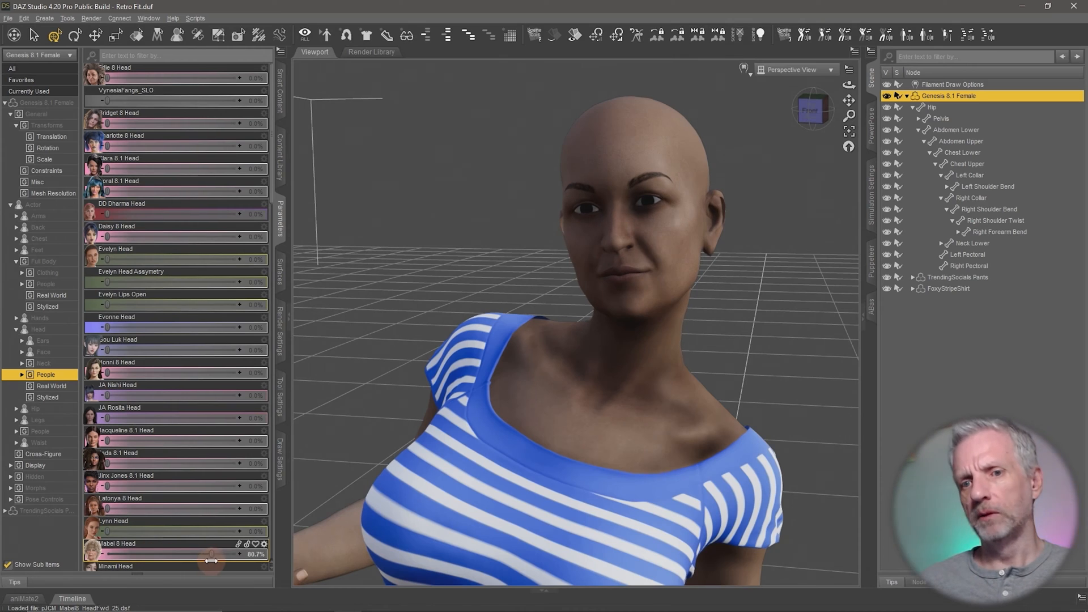
key("ctrl+z")
Step: Blend in the Pei Head morph at 50% and check the resulting face
scroll(207, 458, "down", 7)
scroll(207, 457, "down", 2)
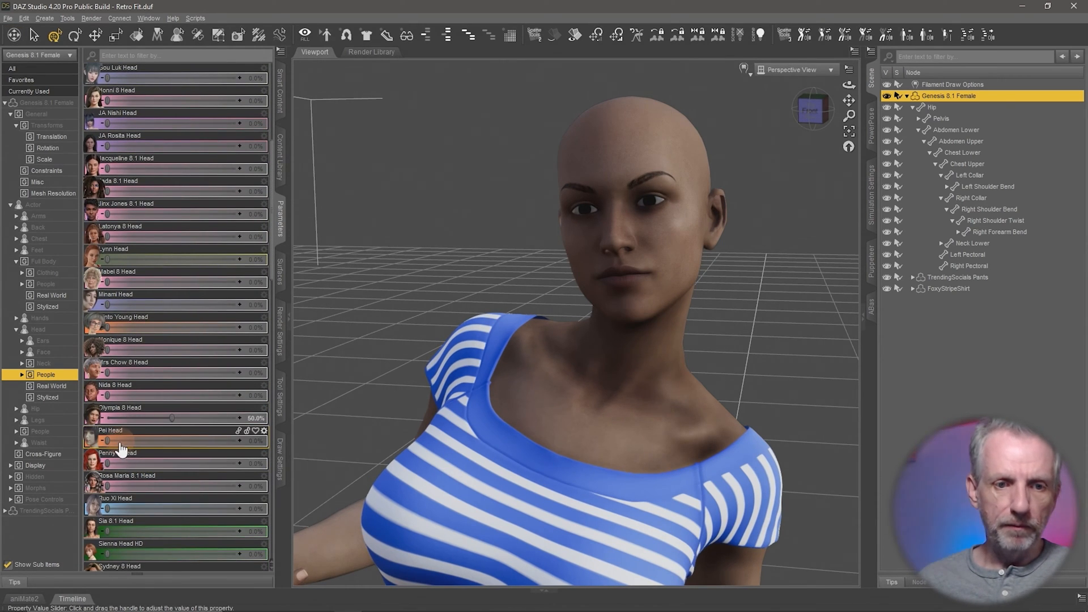
left_click_drag(107, 441, 179, 454)
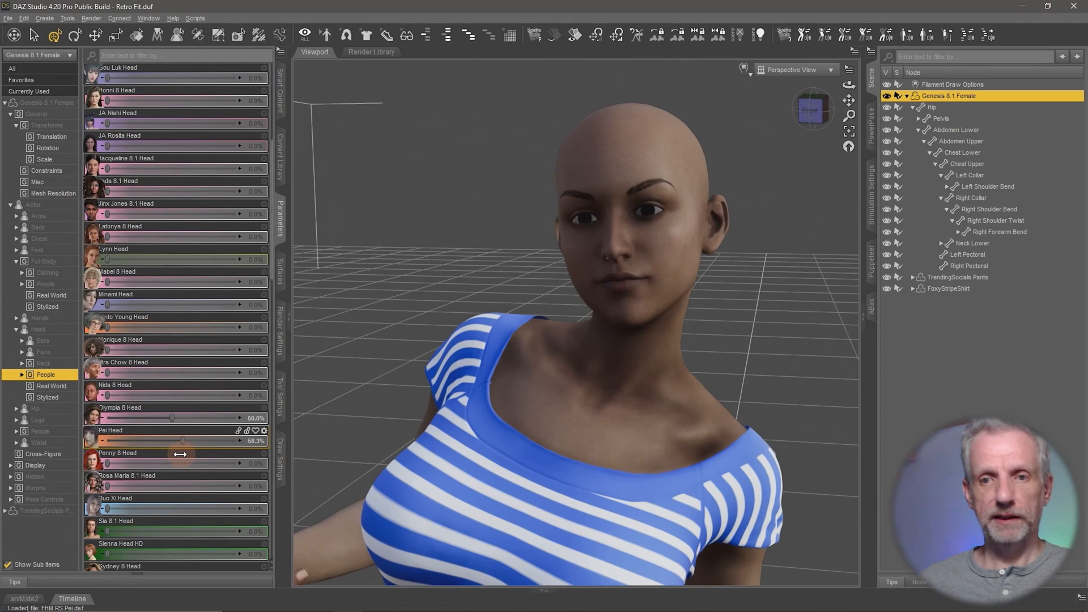
left_click(254, 440)
type("50")
key("Return")
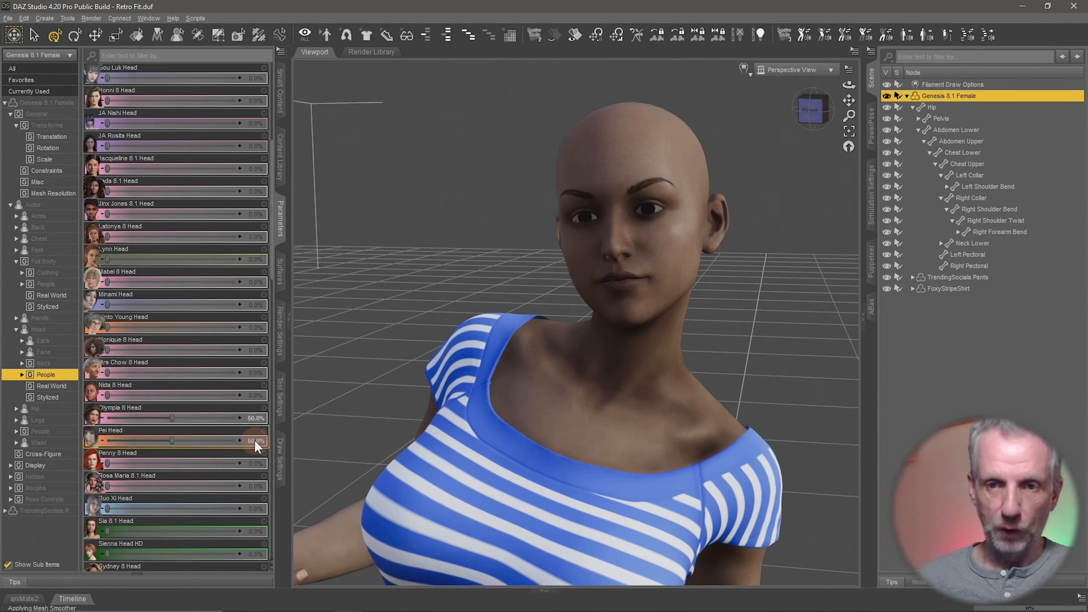
middle_click_drag(642, 509, 643, 504)
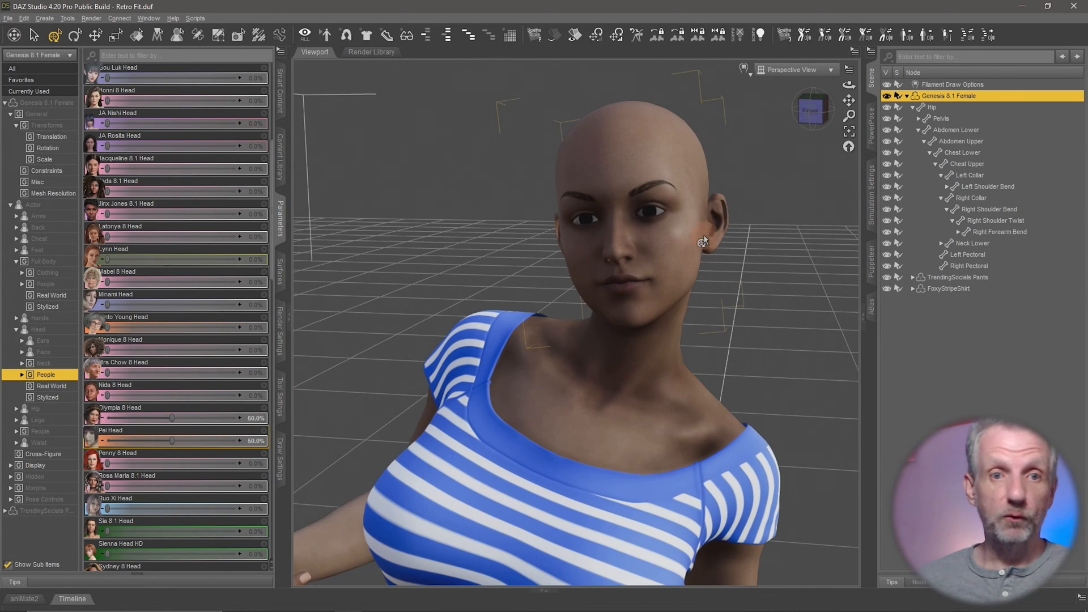
Step: Look through the Good Vibes Expressions for Genesis 8.1 Female and return to the list of expression products
left_click(280, 94)
left_click(11, 69)
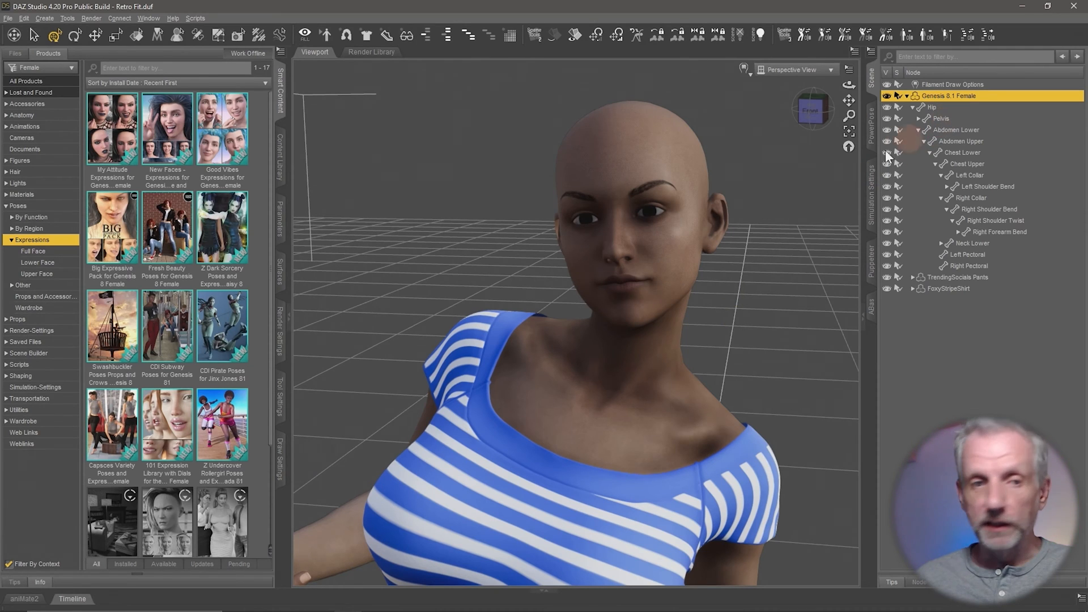
left_click(220, 143)
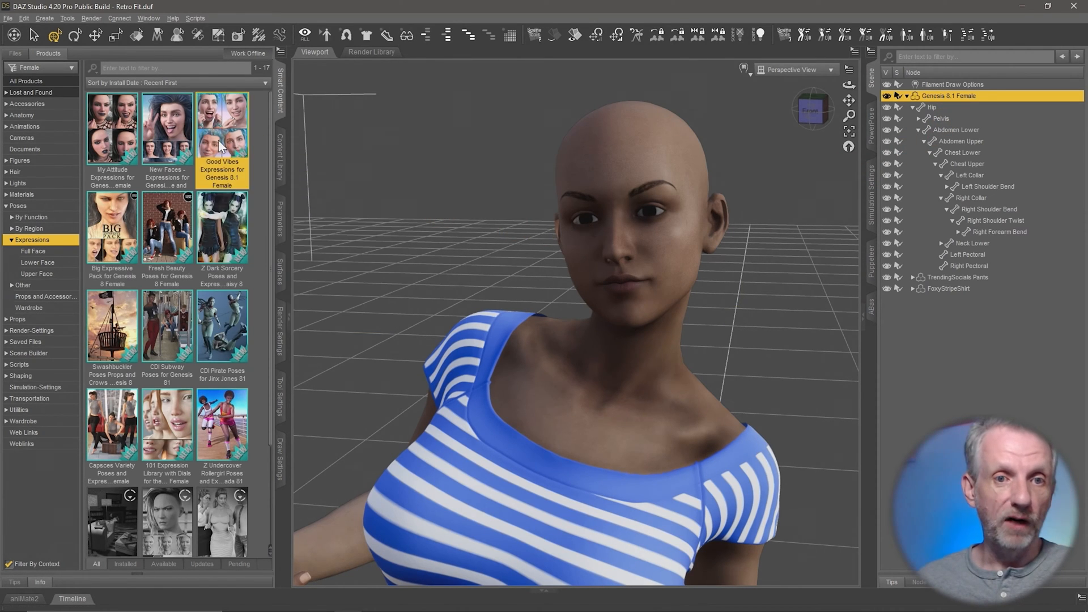
double_click(219, 140)
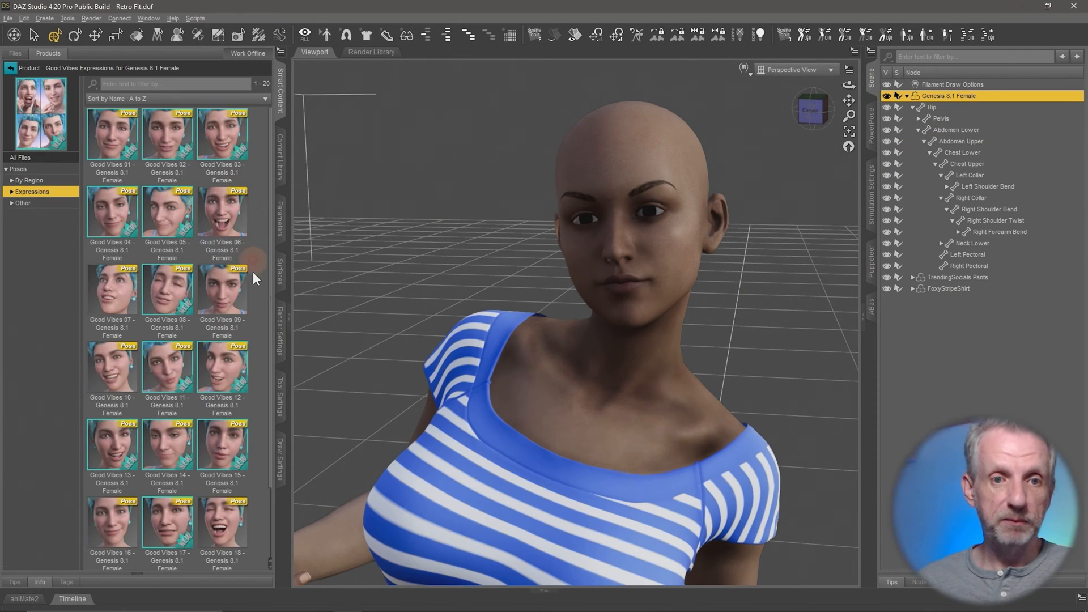
left_click(10, 68)
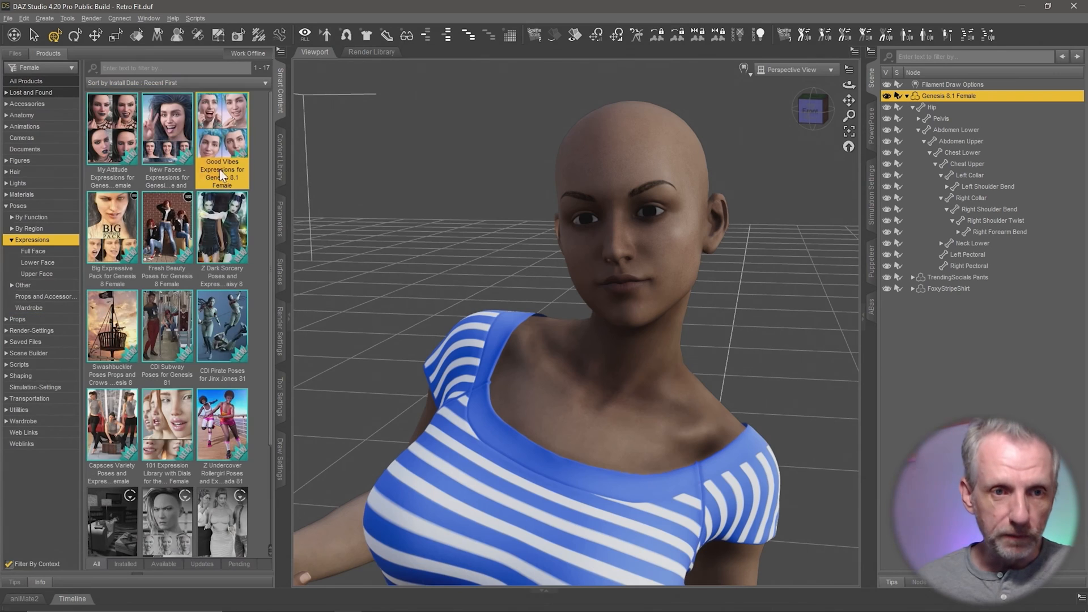
Step: Apply the My Attitude 03 expression from the My Attitude Expressions product to Genesis 8.1 Female
double_click(129, 133)
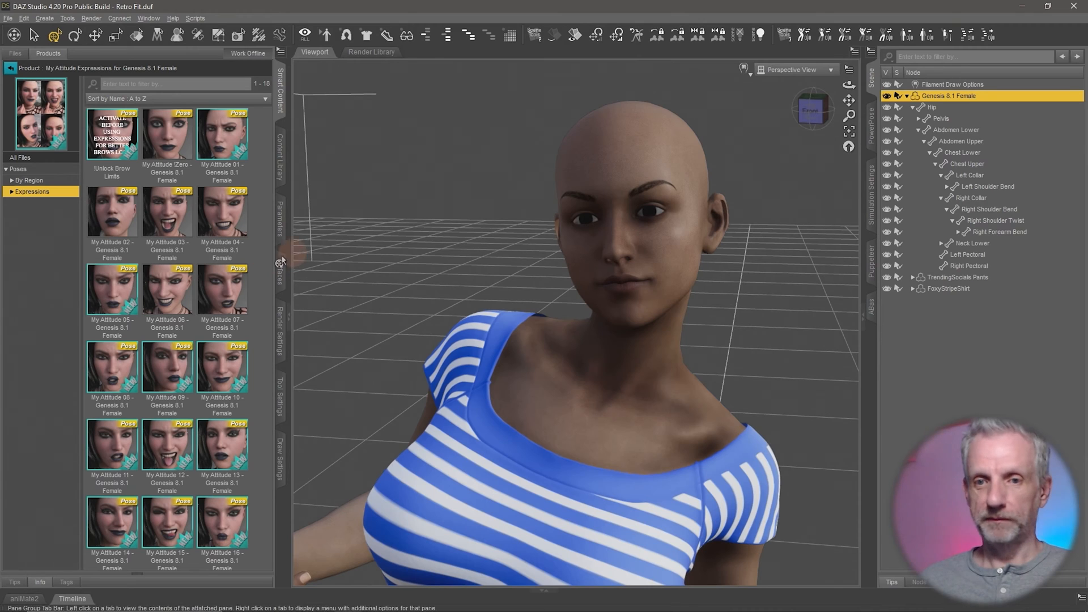
left_click_drag(168, 211, 305, 290)
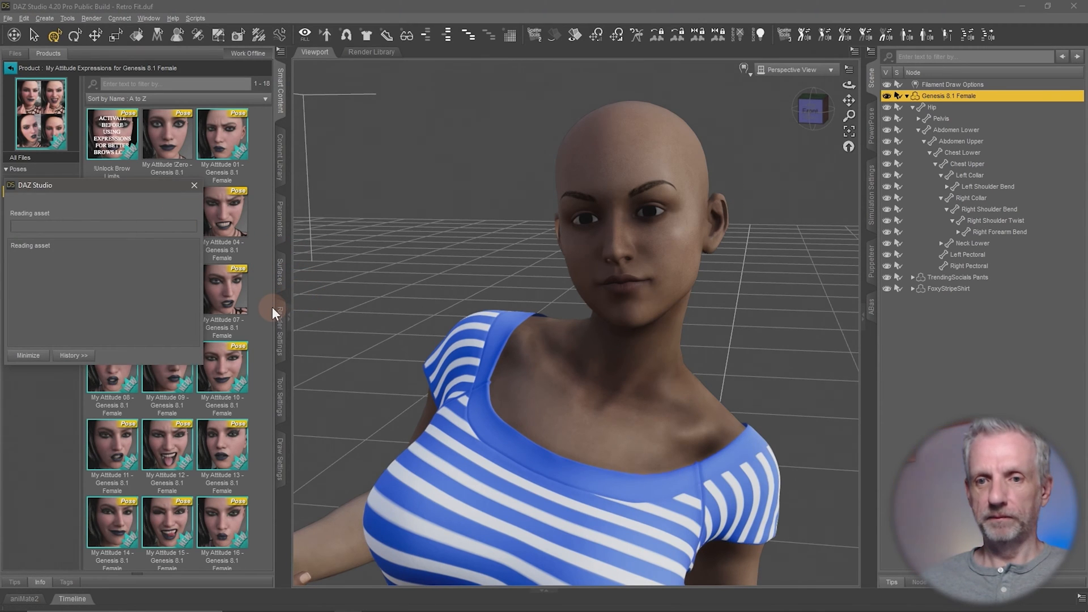
middle_click_drag(535, 412, 534, 412)
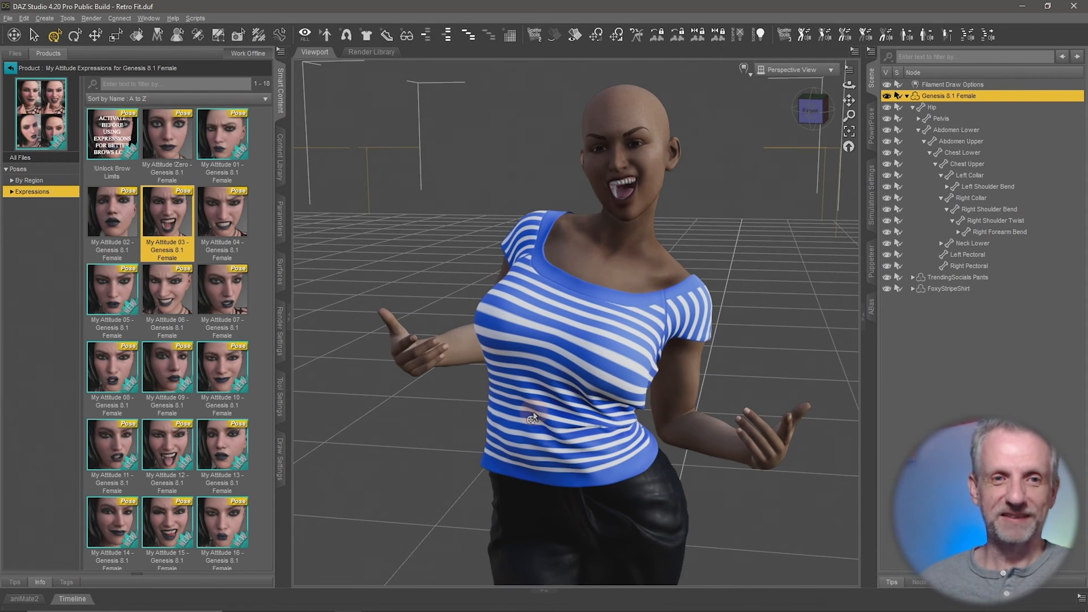
Step: Try the My Attitude 01, 05 and 06 expressions on the figure, and reapply My Attitude 03
double_click(232, 149)
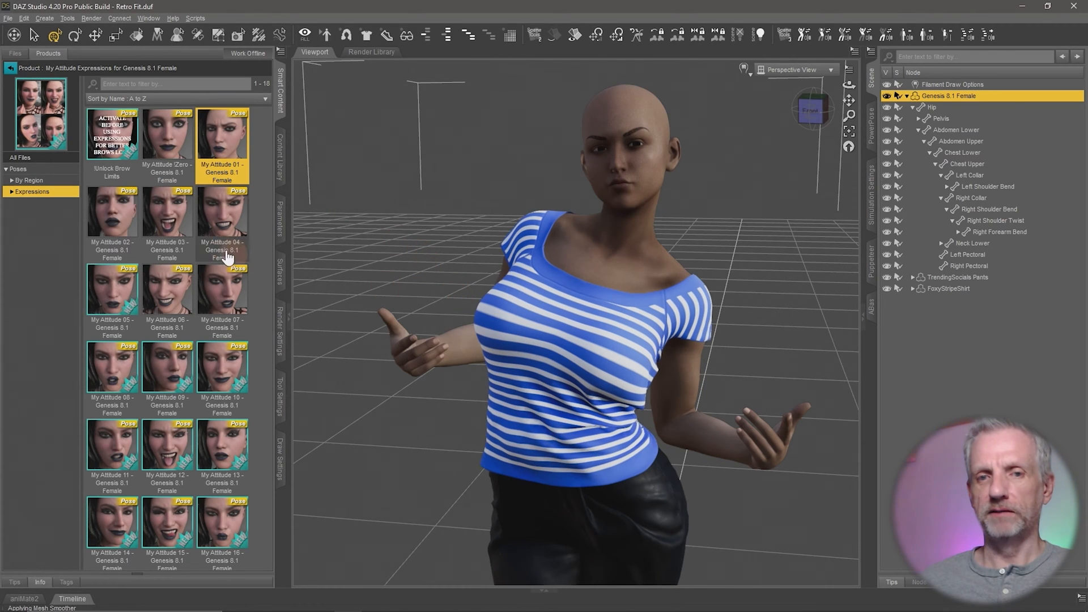
double_click(117, 298)
double_click(177, 300)
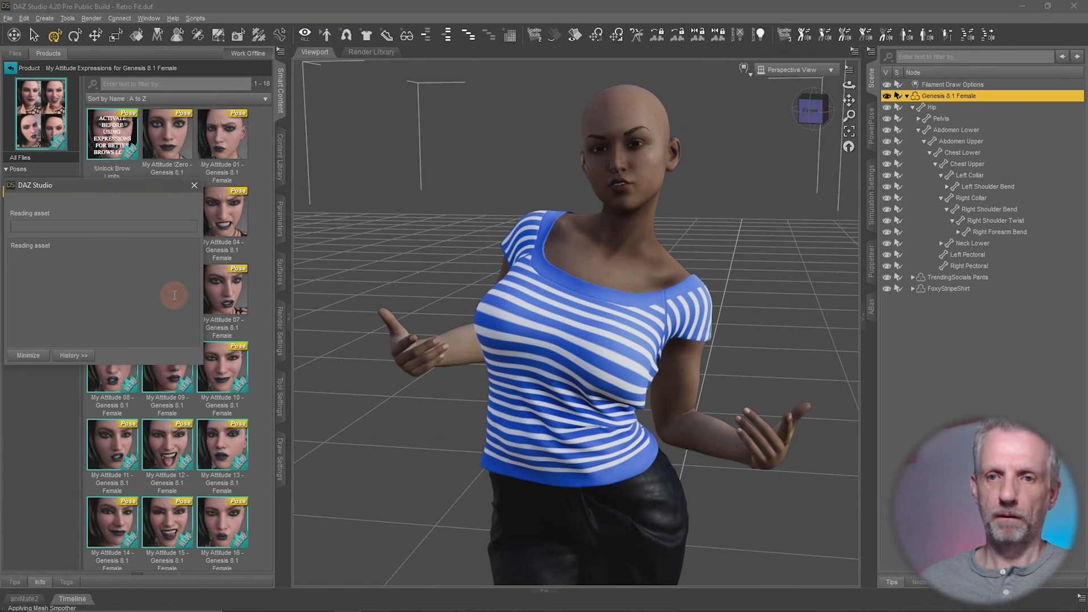
double_click(167, 213)
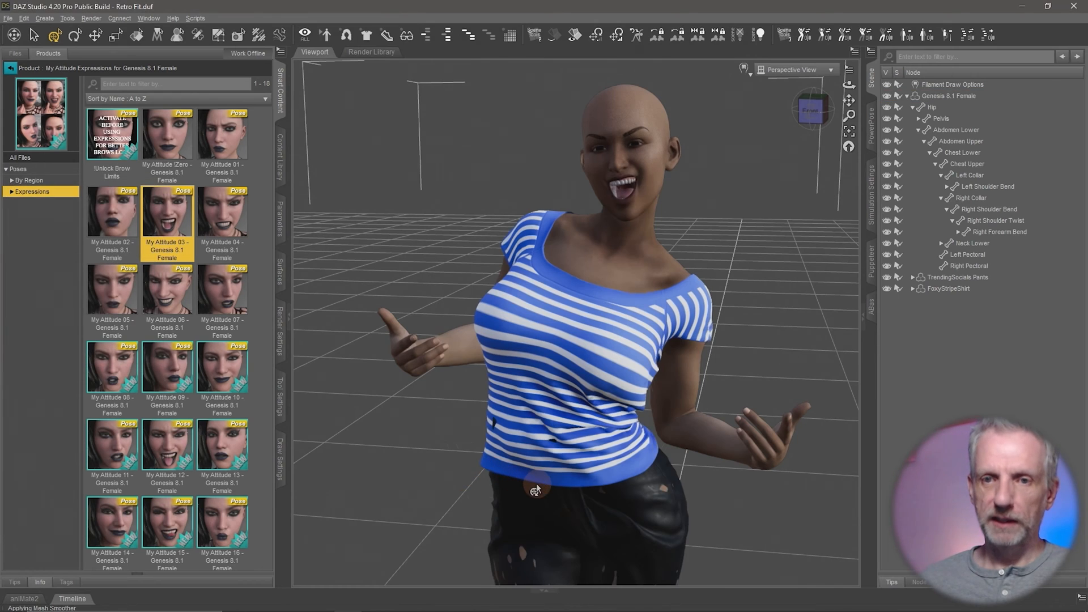
left_click_drag(579, 437, 643, 398, "alt")
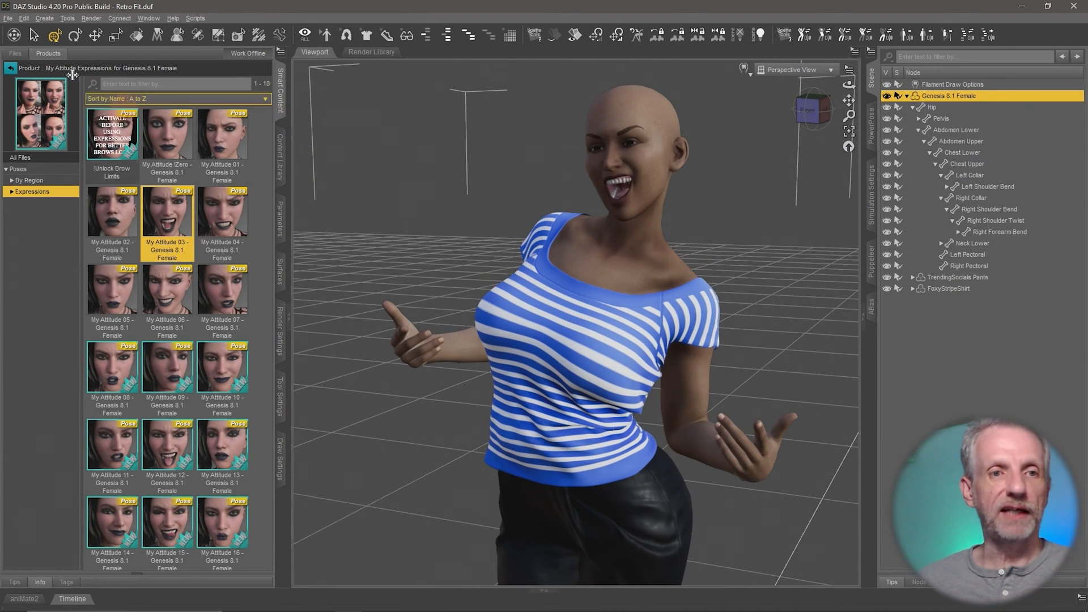
Step: Leave the expressions, browse the Materials products for Genesis 8.1 Female, and open the Olympia 8 product
left_click(12, 69)
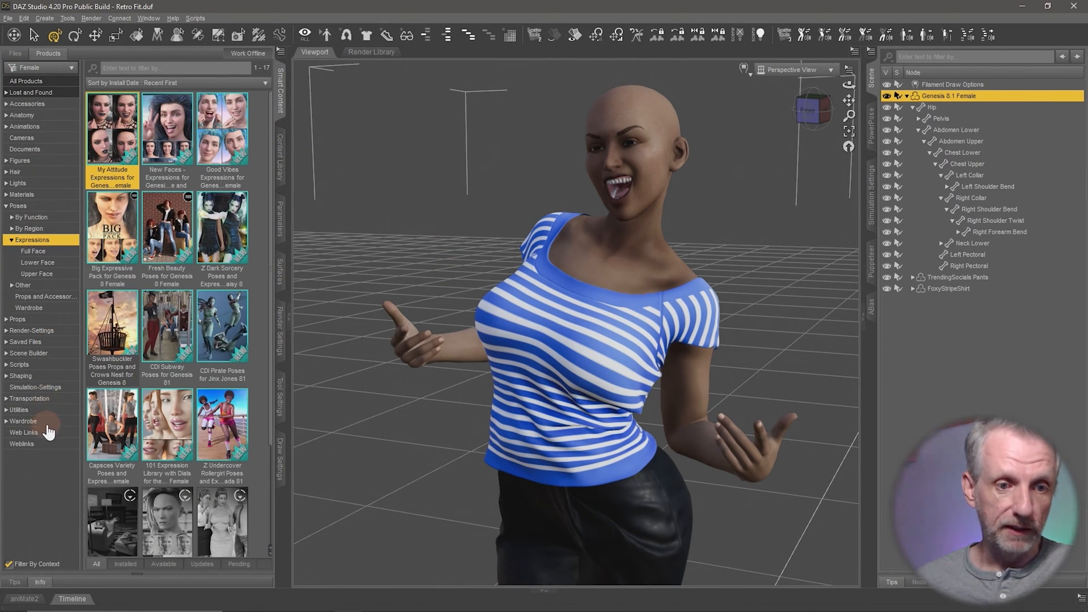
left_click(62, 187)
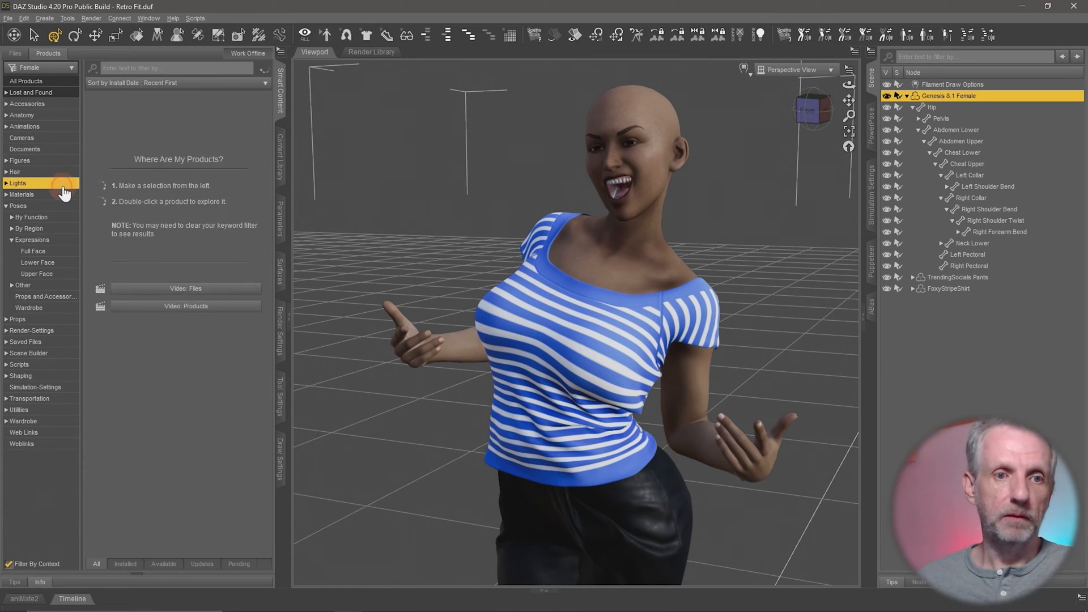
left_click(58, 195)
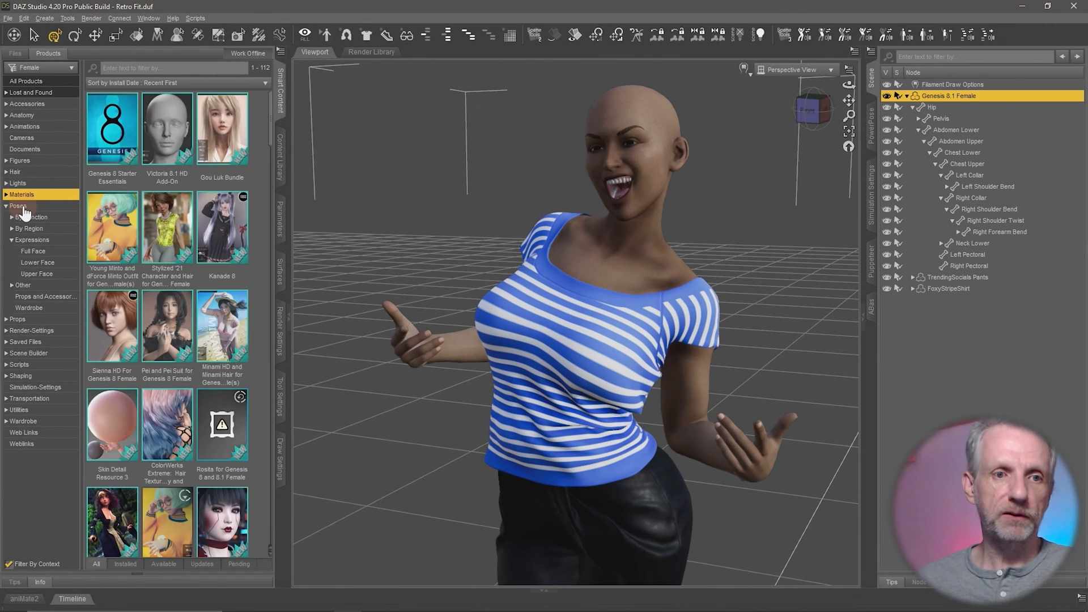
left_click(23, 208)
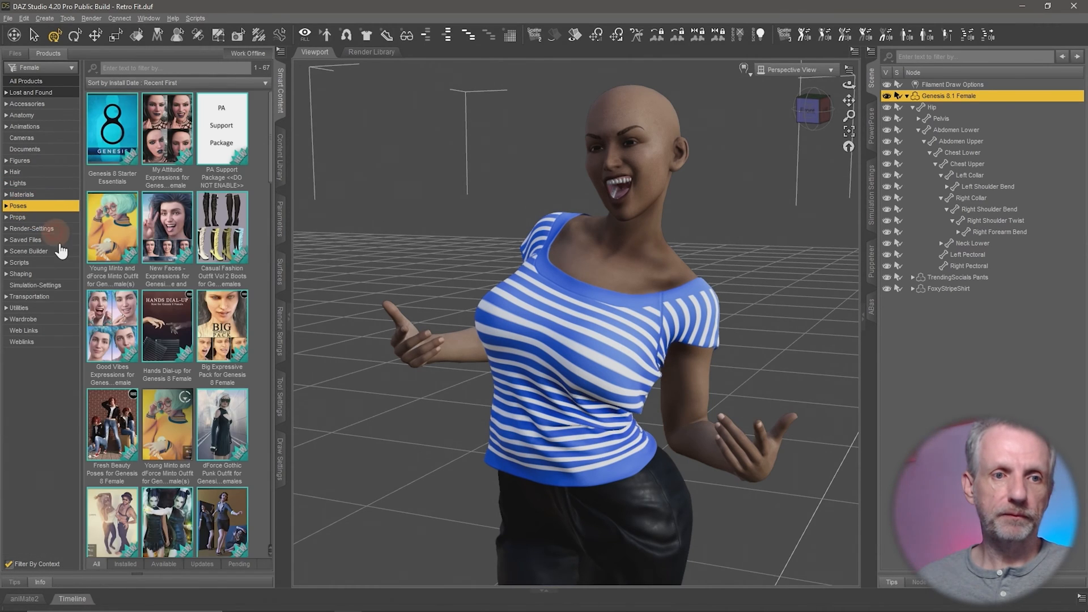
left_click(59, 194)
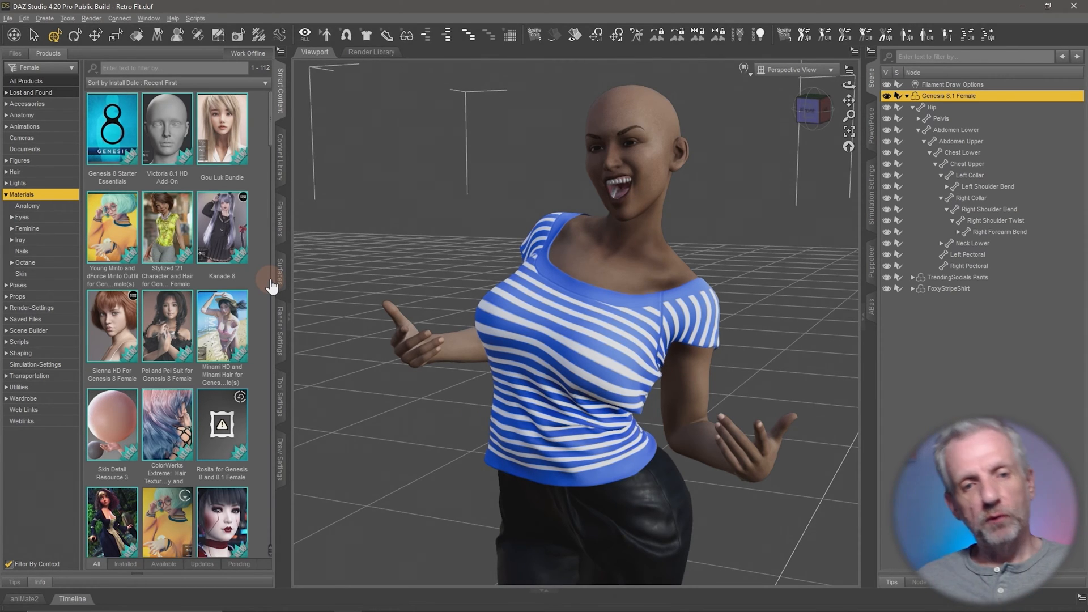
scroll(272, 285, "down", 15)
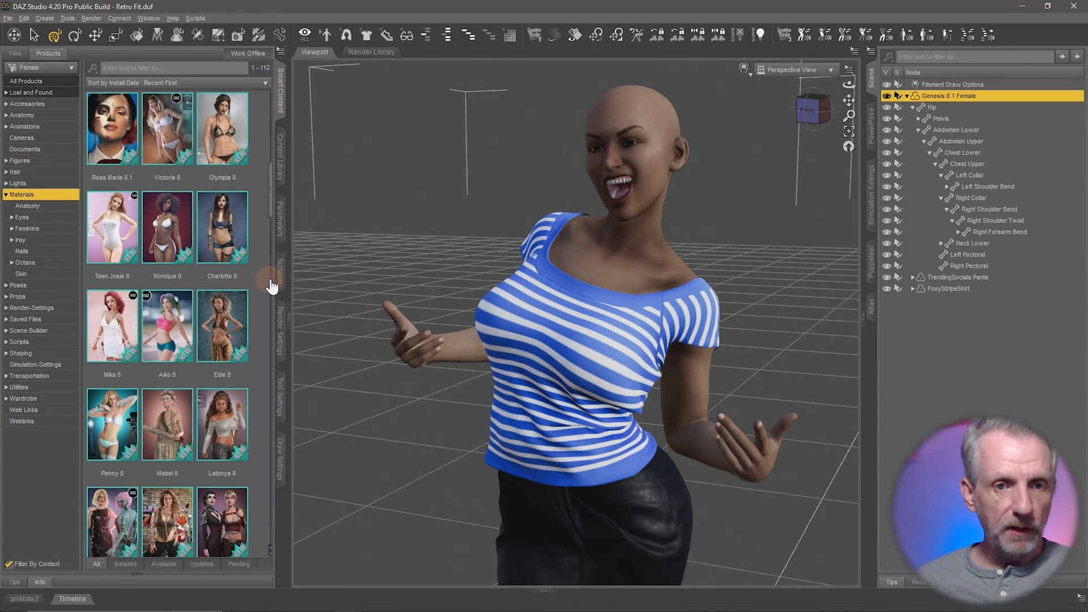
double_click(237, 127)
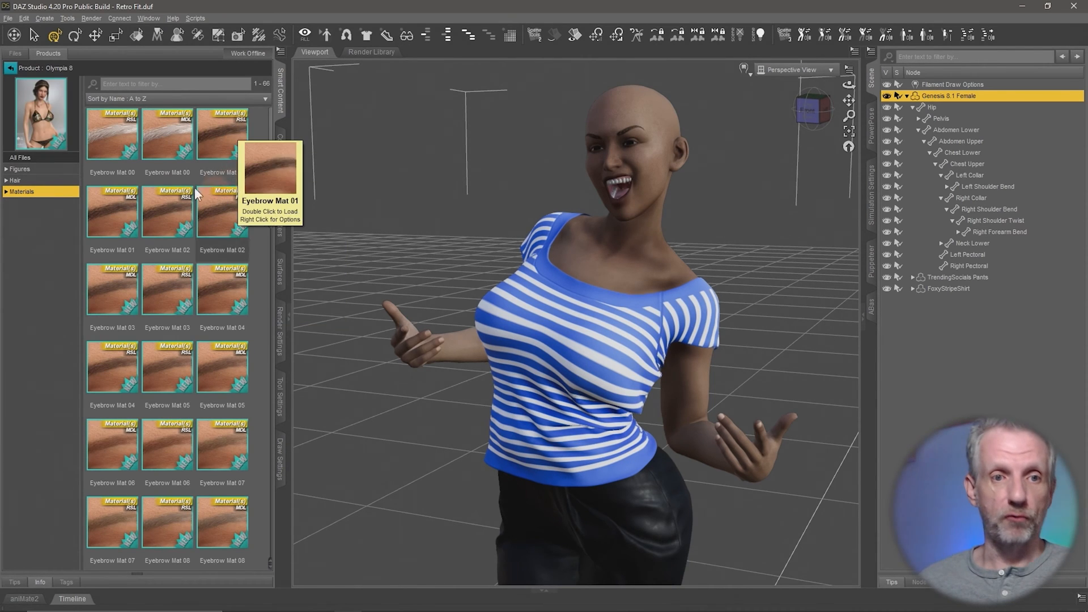
Step: Apply the Olympia 8 All Maps MDL preset from Olympia 8's Iray materials to the figure
double_click(25, 191)
left_click(50, 214)
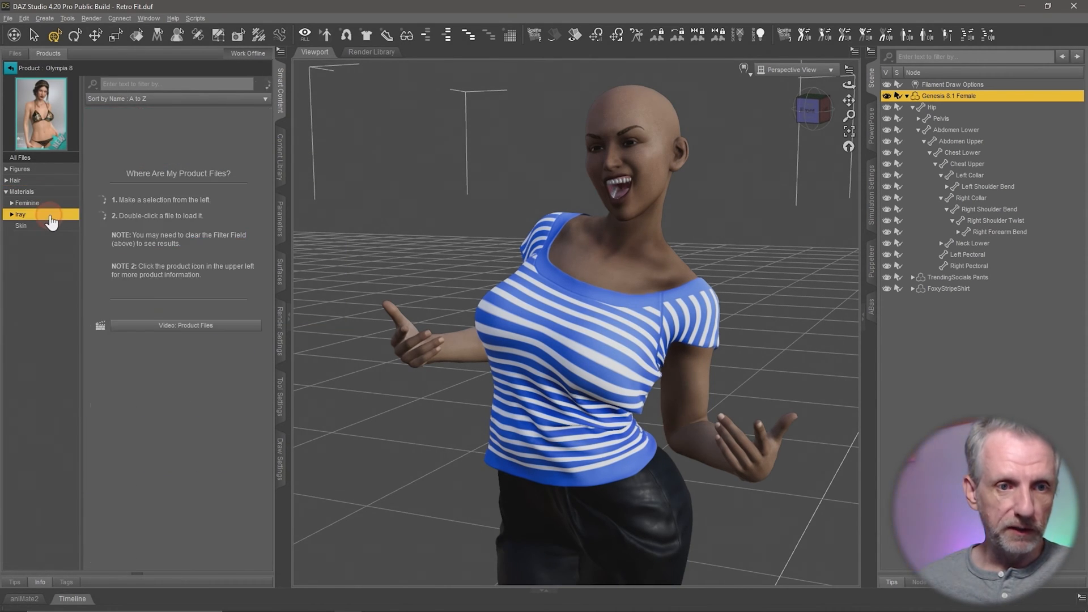
double_click(51, 221)
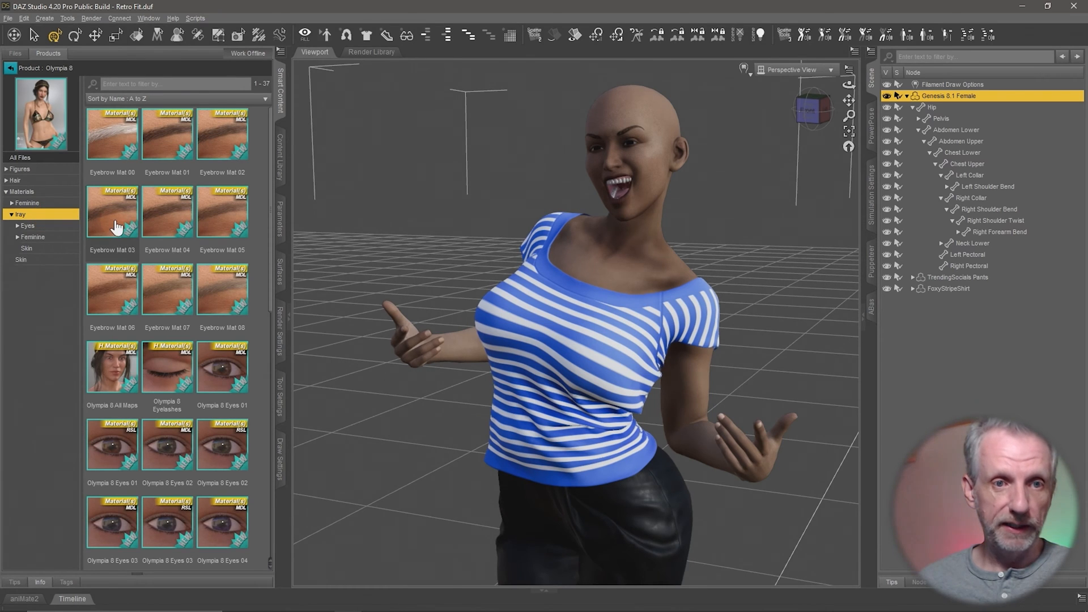
left_click(109, 374)
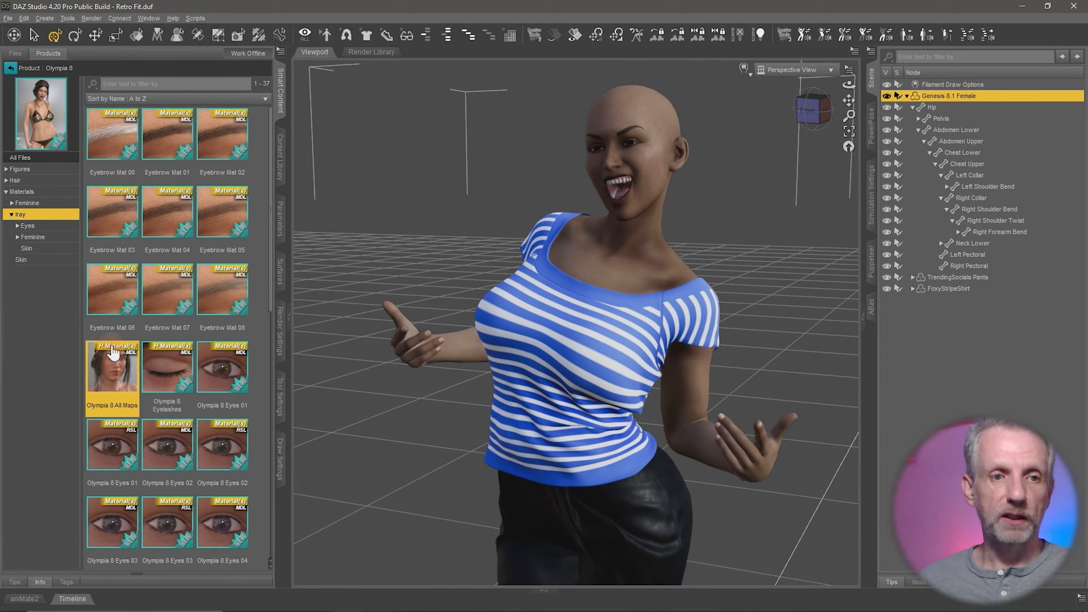
double_click(116, 374)
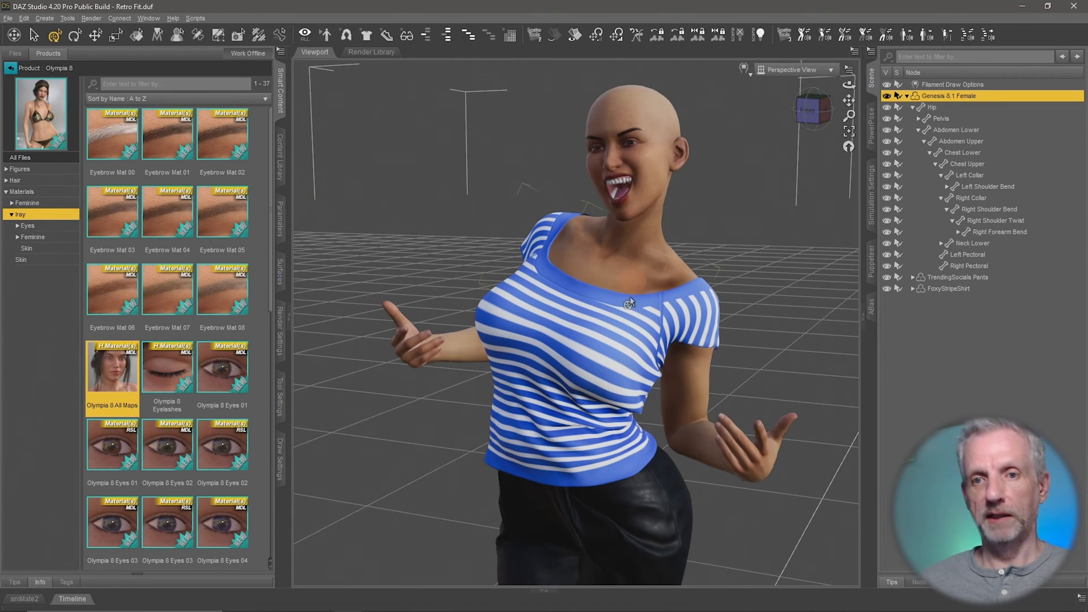
Step: Examine the dressed figure's skin, expression and shirt fit from closer and farther viewing distances
mouse_move(629, 424)
middle_mouse_down()
mouse_move(488, 424)
mouse_move(340, 405)
mouse_move(615, 464)
mouse_move(633, 424)
middle_mouse_up()
scroll(634, 424, "down", 5)
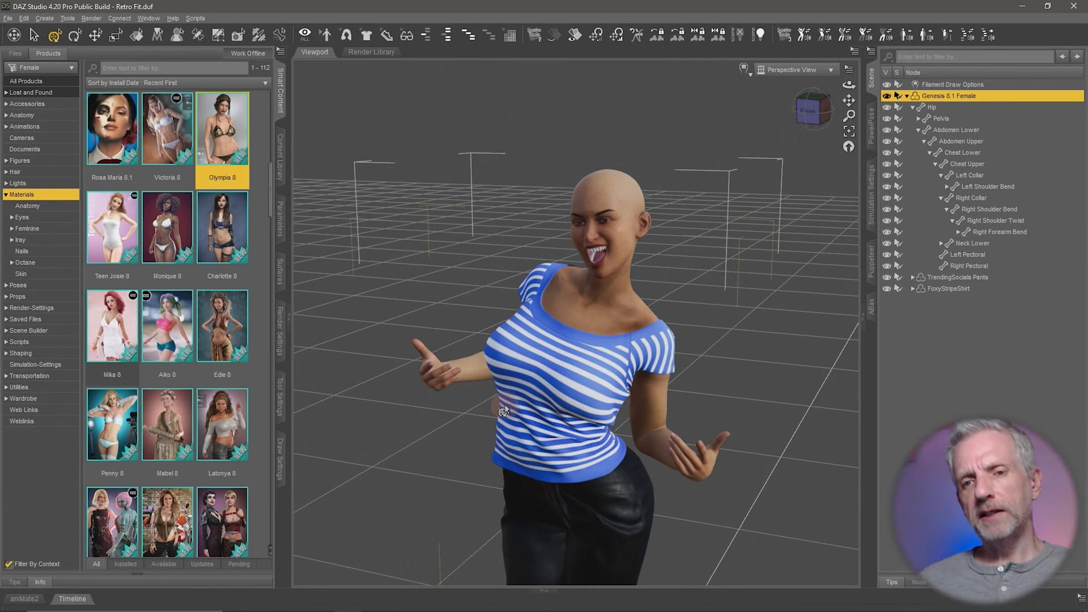
scroll(504, 411, "up", 4)
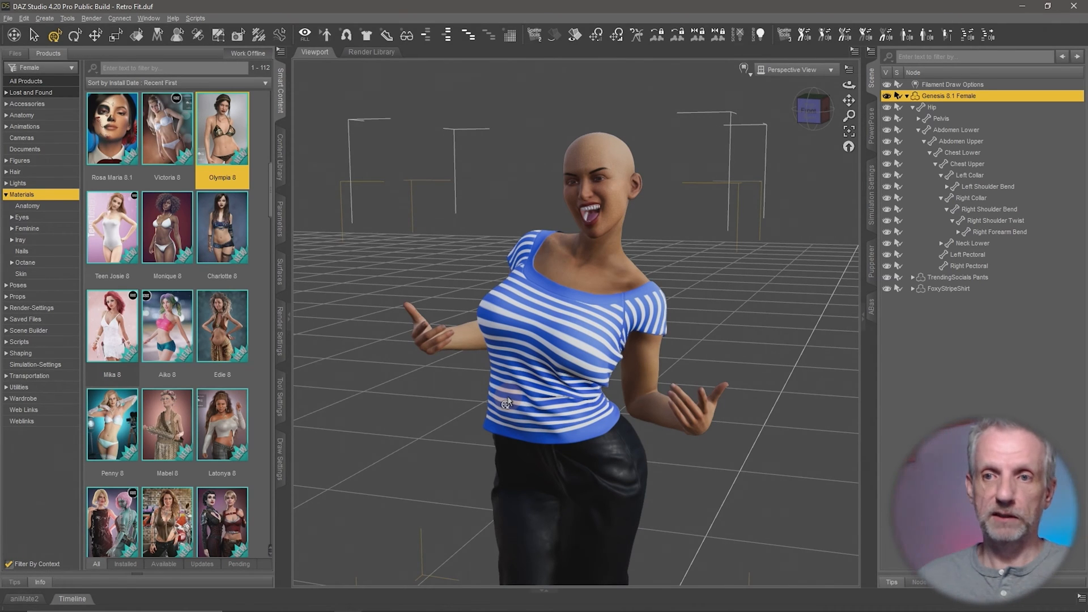
scroll(617, 310, "up", 6)
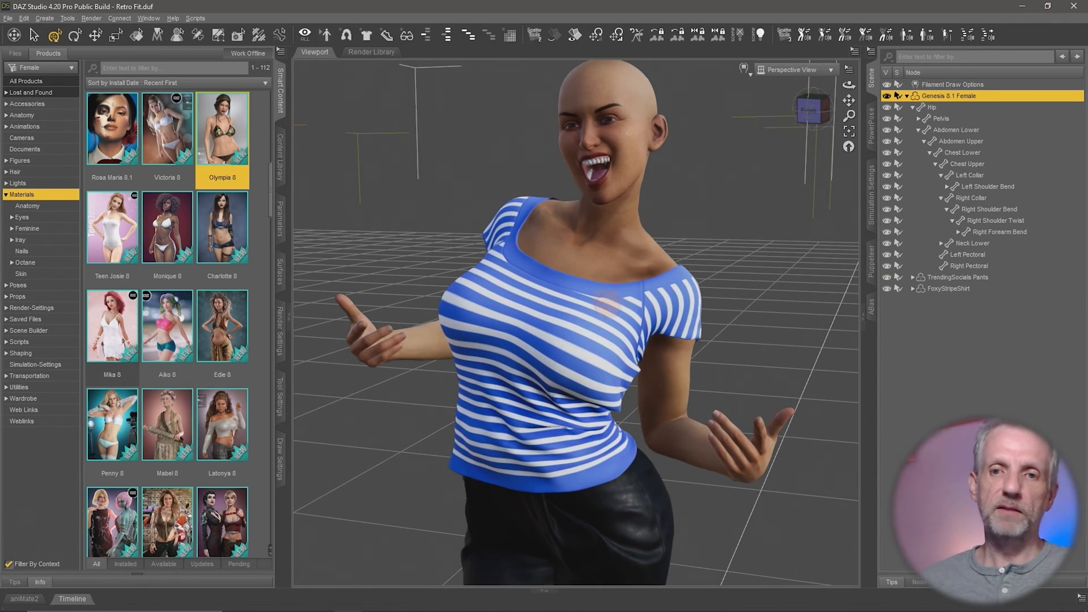
scroll(605, 299, "down", 6)
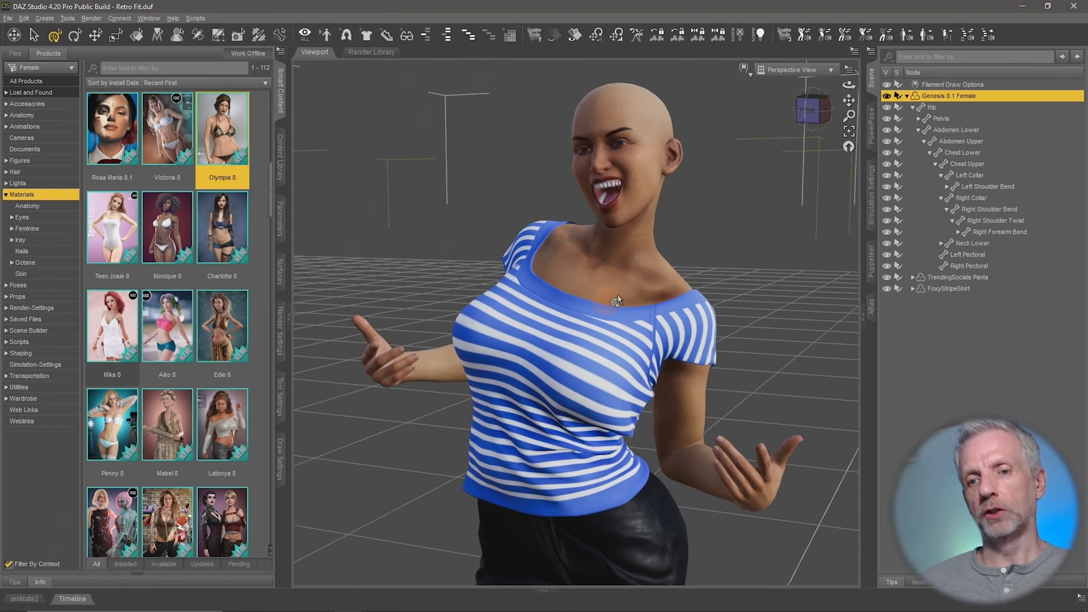
scroll(630, 297, "up", 6)
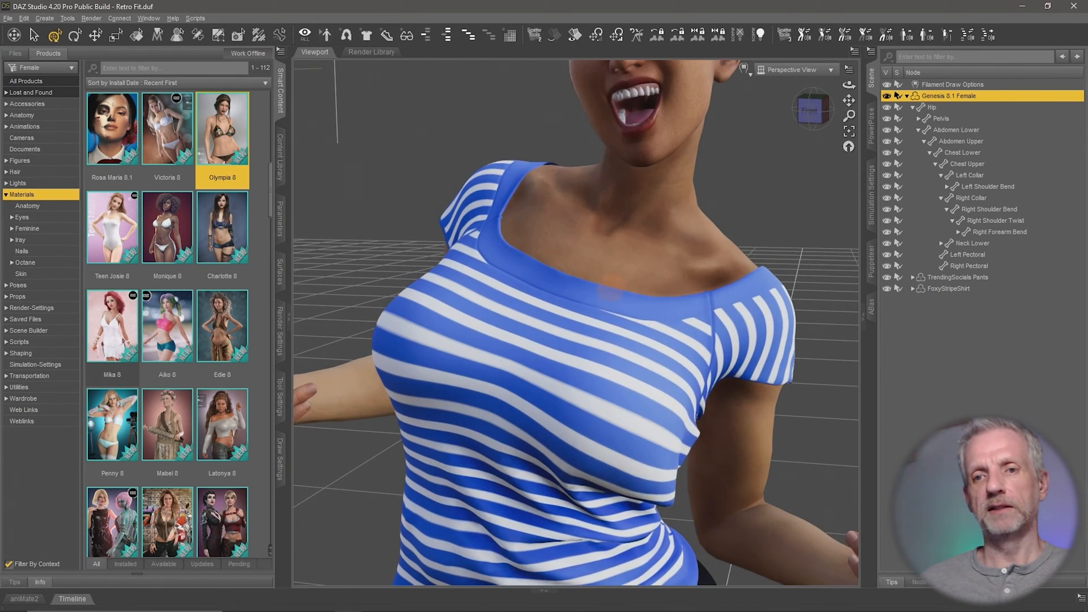
scroll(609, 293, "down", 8)
scroll(610, 294, "up", 6)
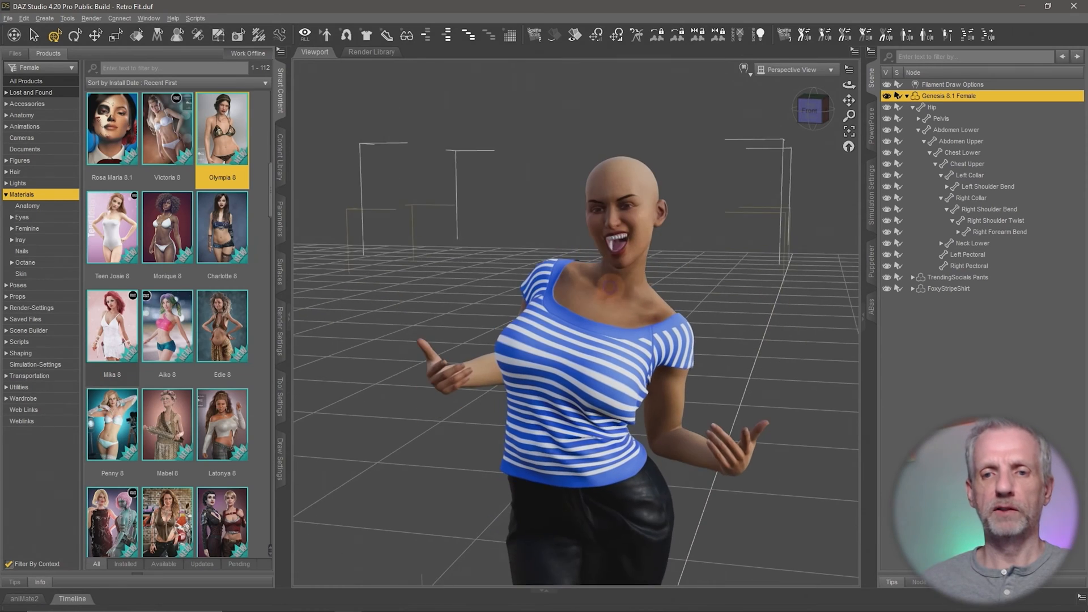
scroll(611, 289, "up", 2)
scroll(611, 289, "down", 1)
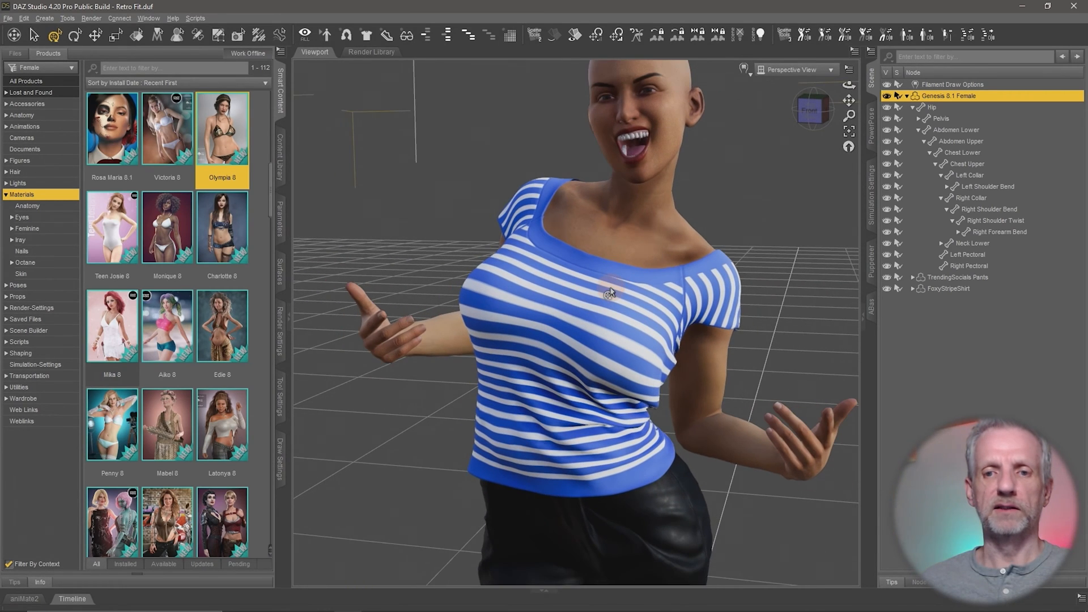
middle_click_drag(611, 289, 638, 303)
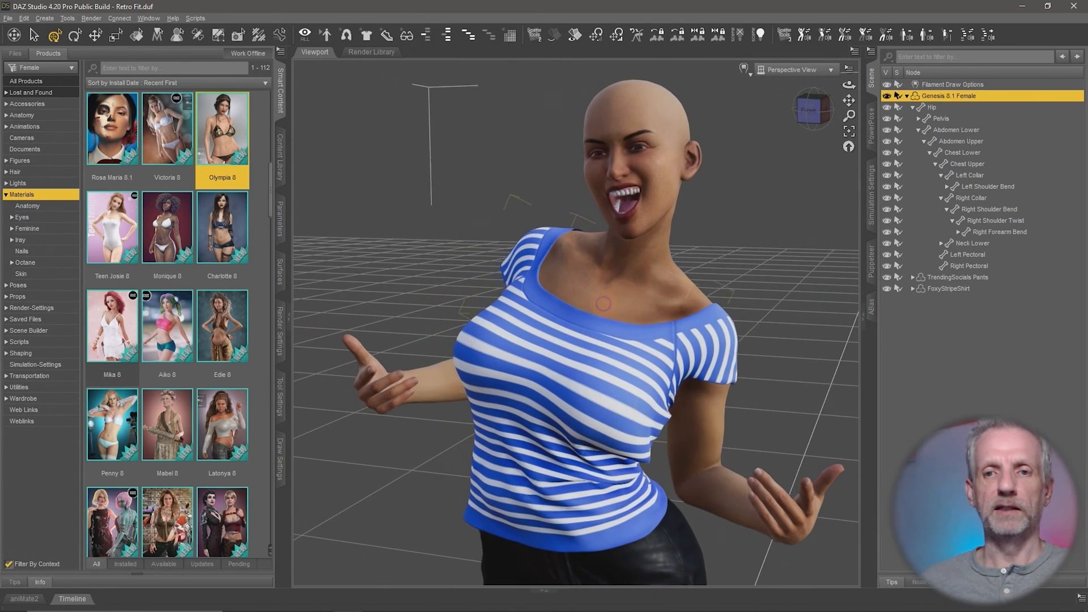
Step: Show the aspect frame in the perspective view and fit the figure's head, hands and upper legs inside it
left_click(850, 70)
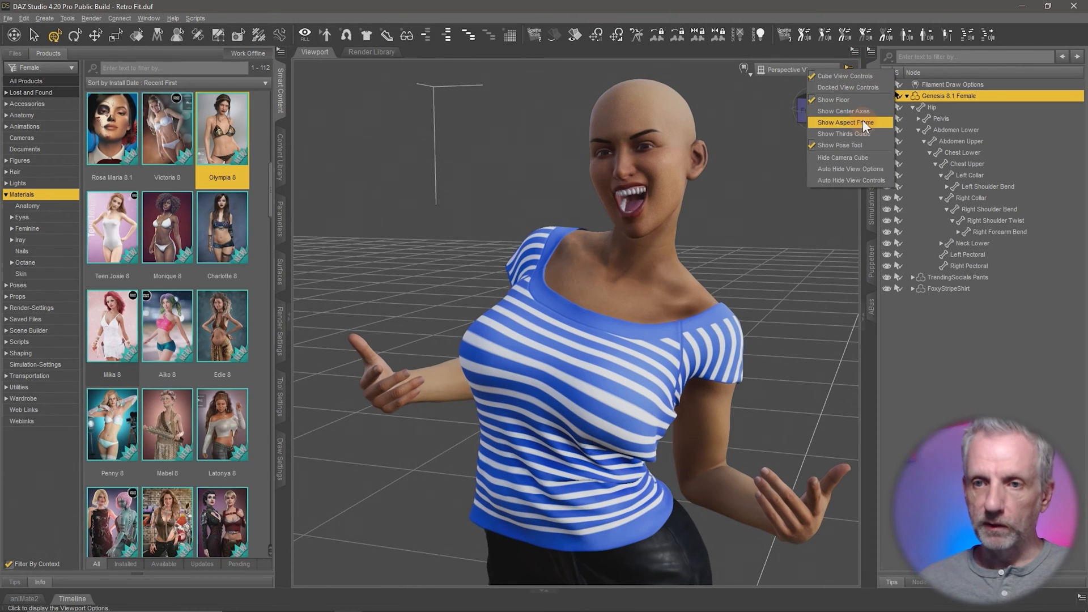
left_click(862, 123)
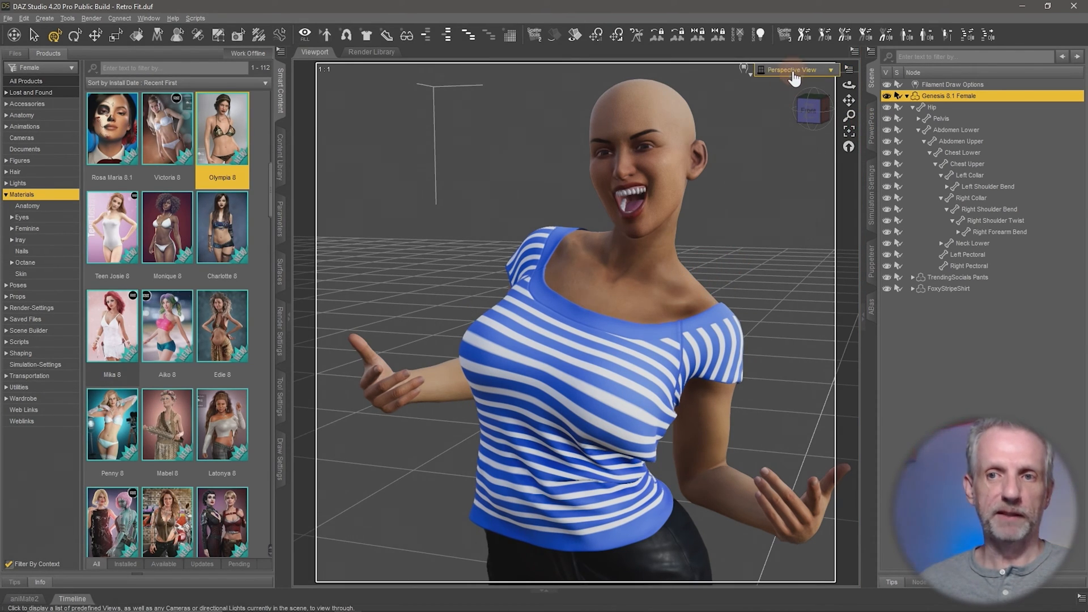
middle_click_drag(601, 174, 577, 171)
scroll(580, 181, "down", 2)
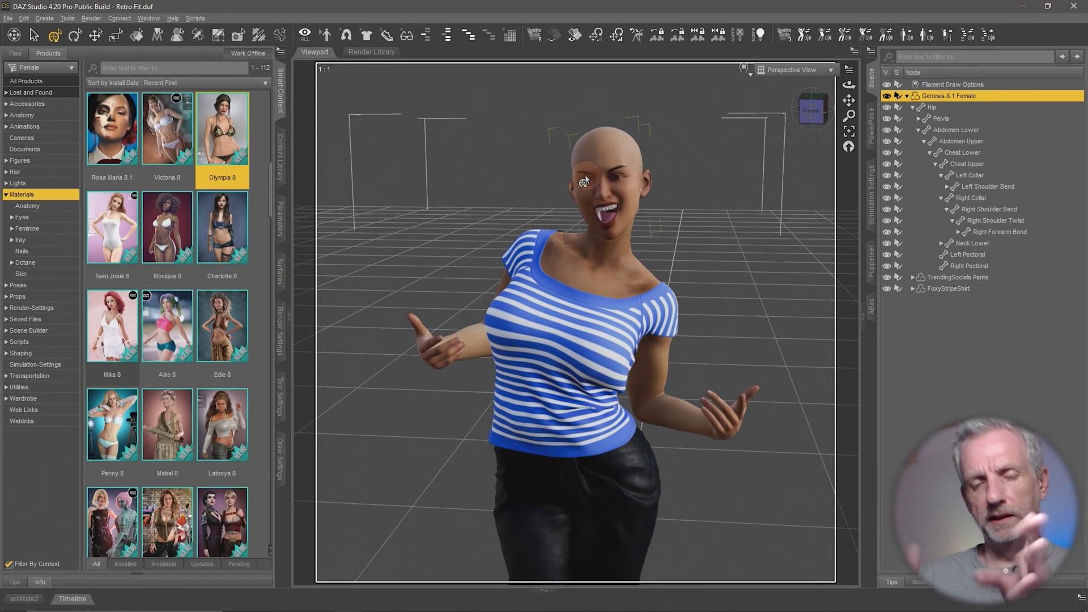
Step: Create a new camera named Camera that copies the active perspective view, and look through it
left_click(46, 17)
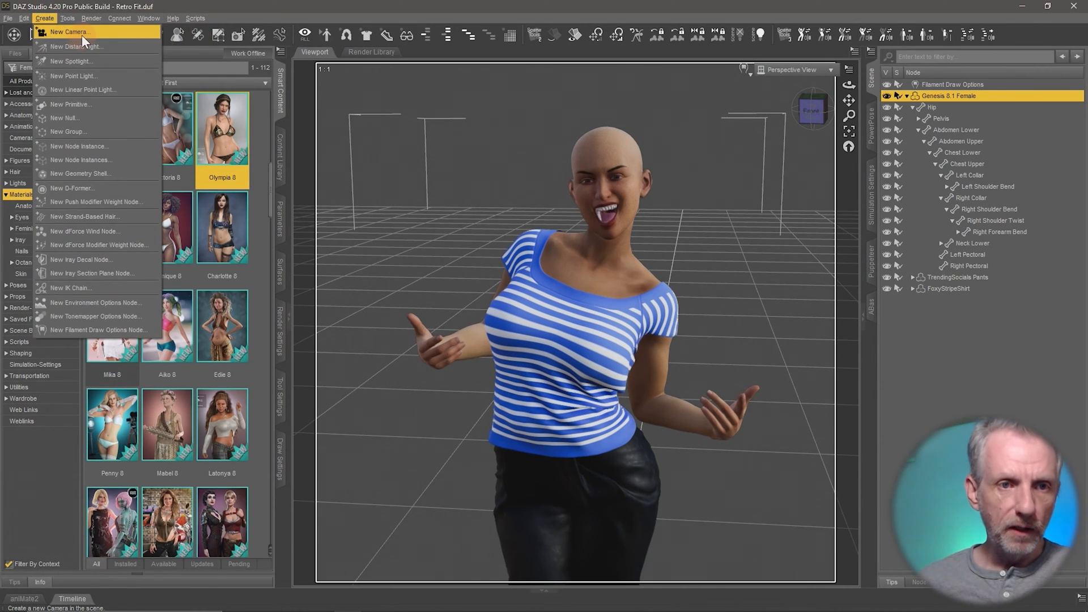
left_click(82, 37)
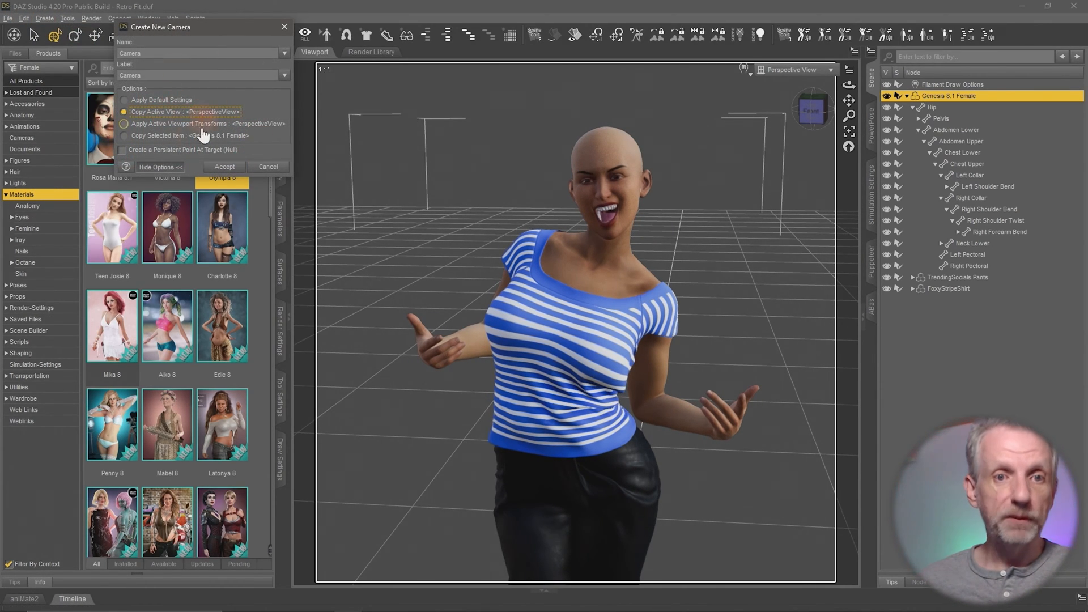
left_click(216, 170)
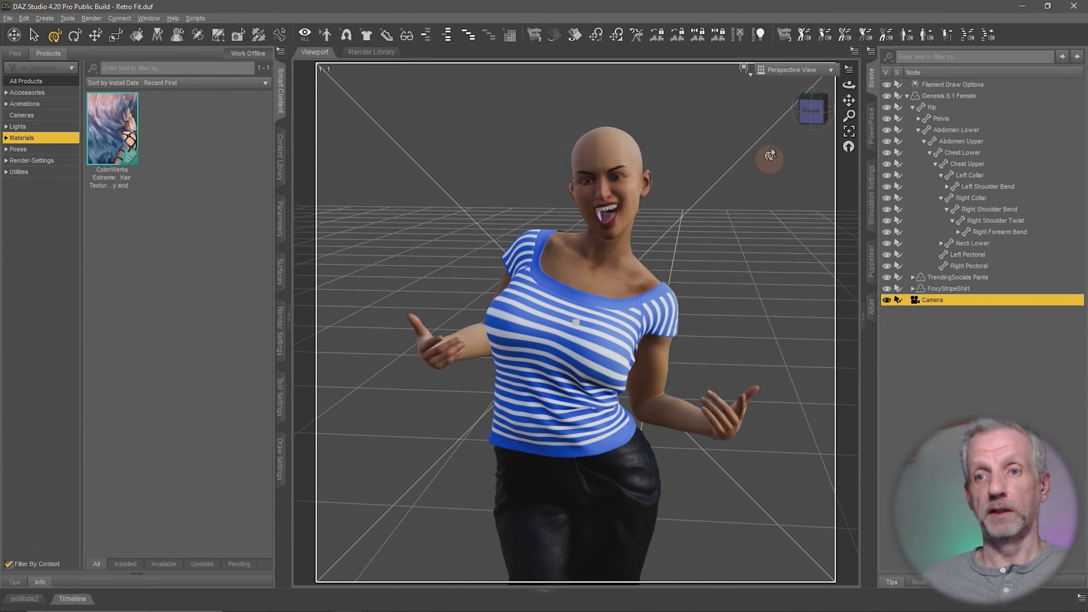
left_click(790, 70)
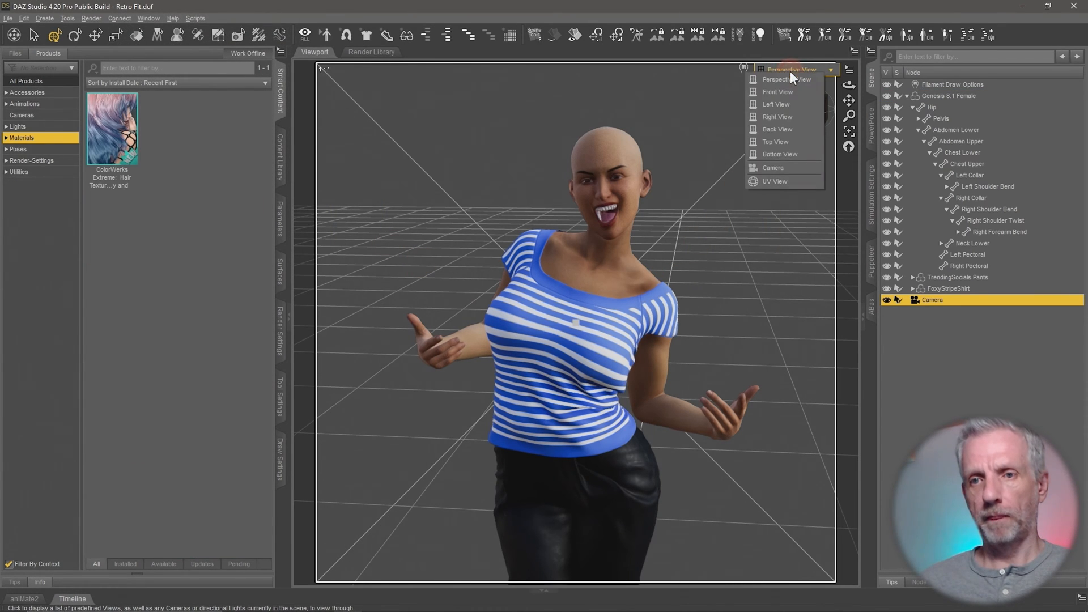
left_click(794, 164)
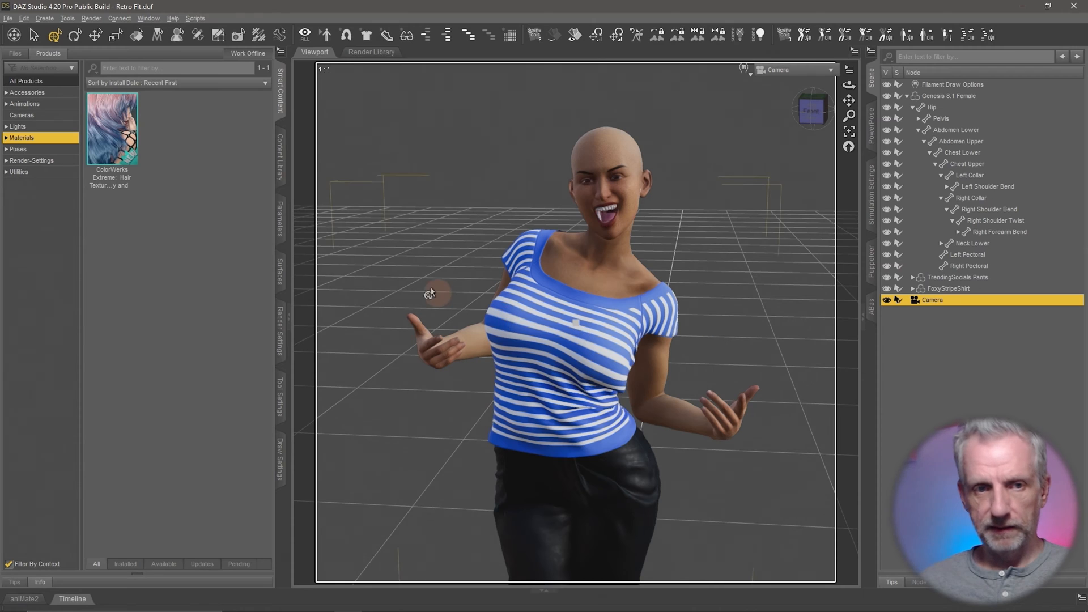
Step: Set the camera's focal length to 120 mm
left_click(280, 241)
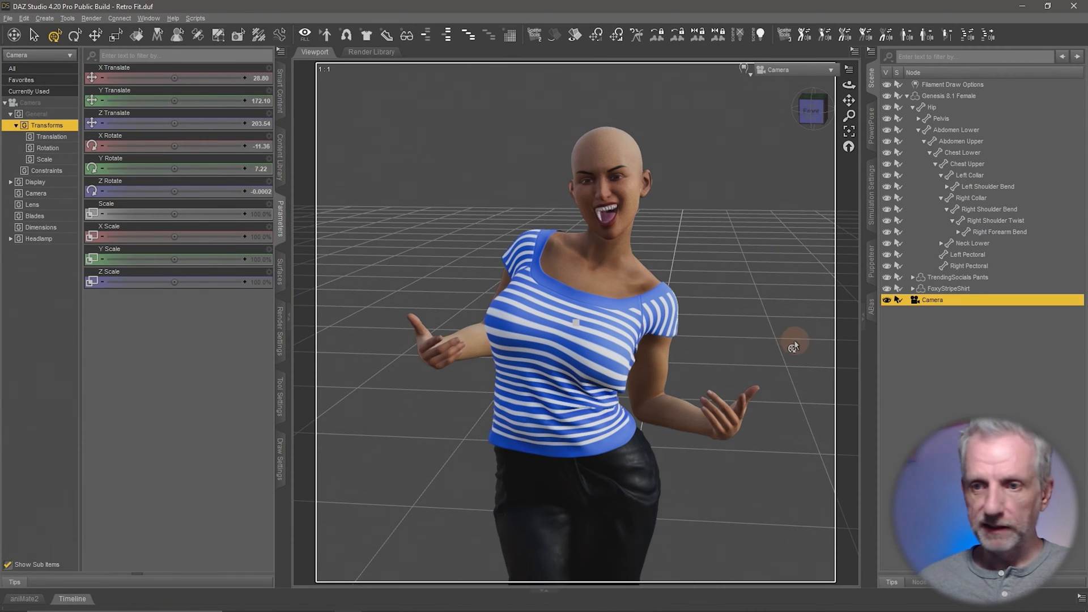
left_click(69, 196)
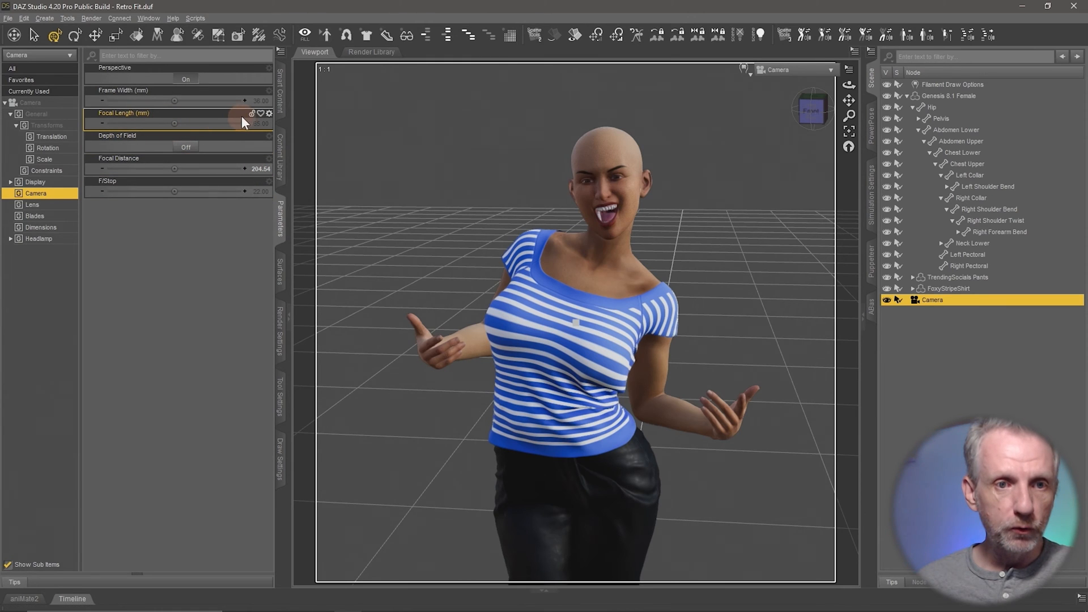
left_click(261, 123)
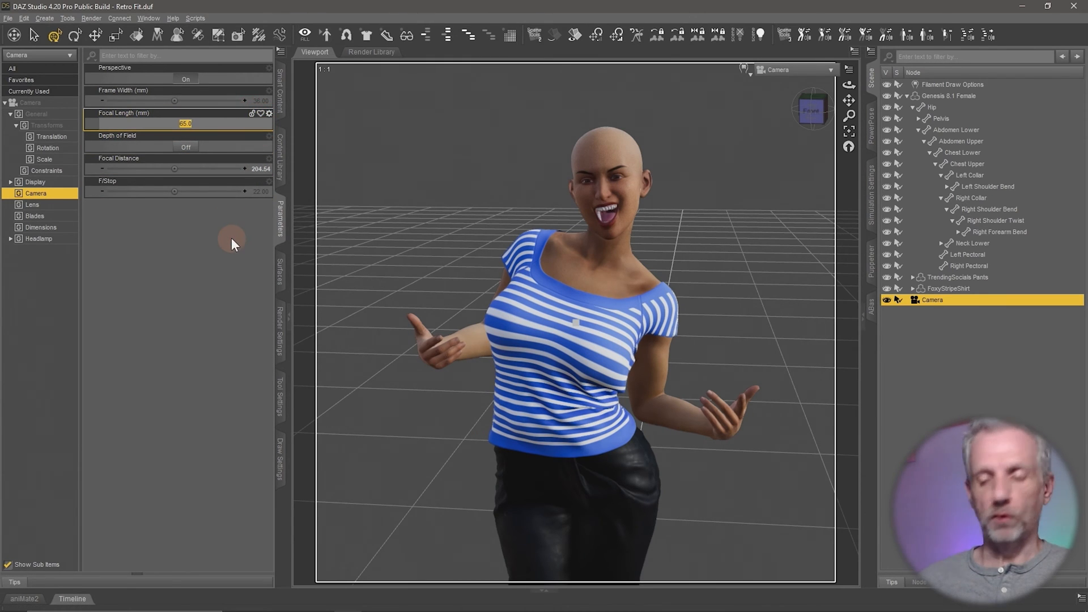
type("120")
key("Return")
Step: Reposition the camera around the figure so that the head, both hands and shirt fill the aspect frame
left_click_drag(419, 328, 477, 318)
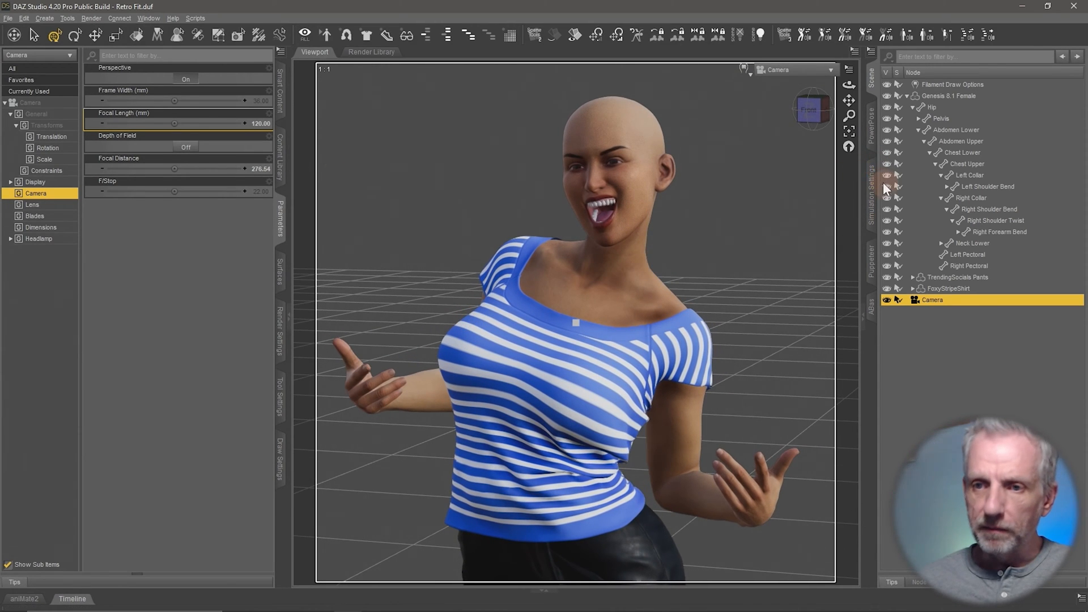
left_click_drag(772, 263, 768, 267)
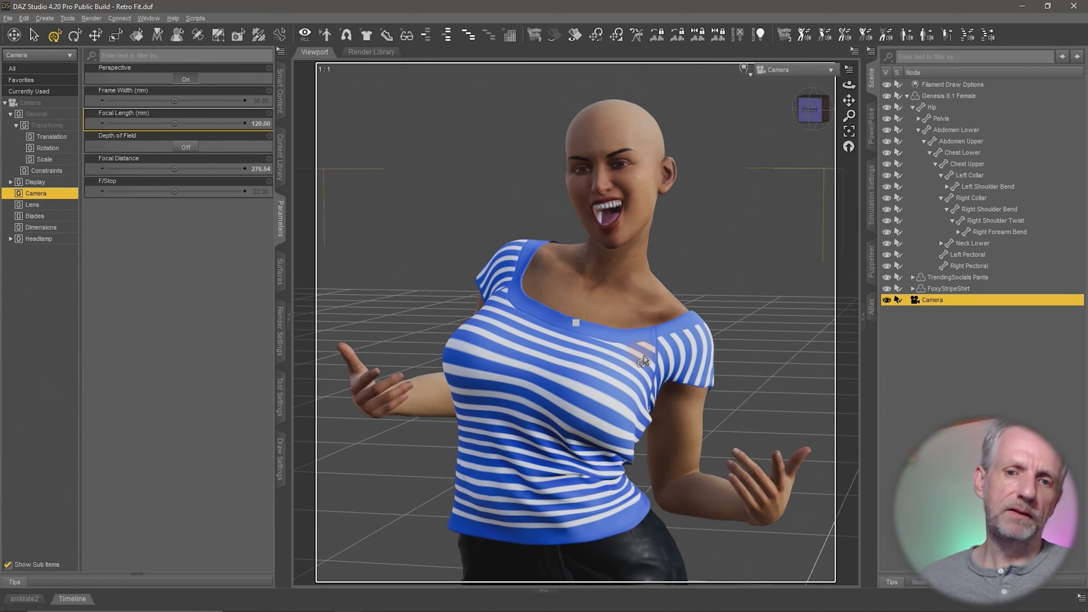
left_click_drag(639, 365, 662, 370)
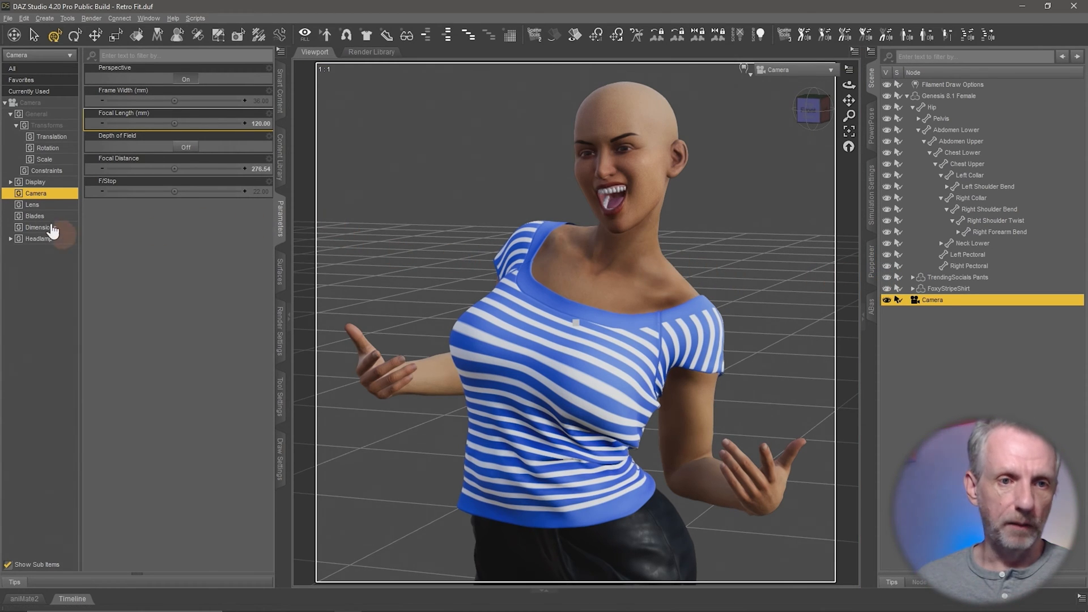
Step: Lock all the camera's transform properties, covering translation, rotation and scale, from X Translate to Z Scale
left_click(32, 103)
left_click(37, 114)
left_click(47, 126)
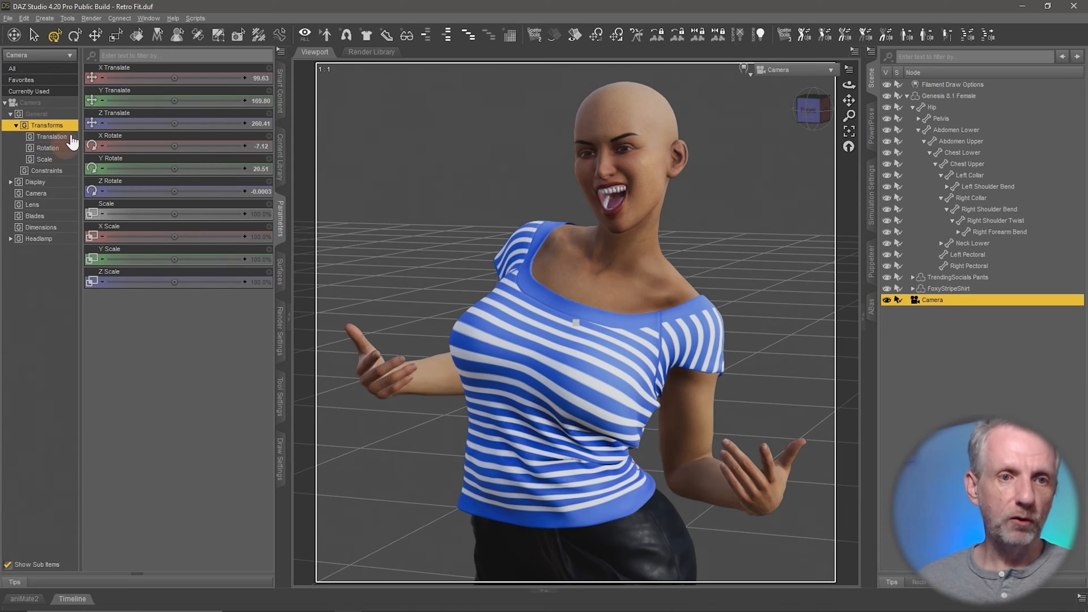
left_click(188, 187)
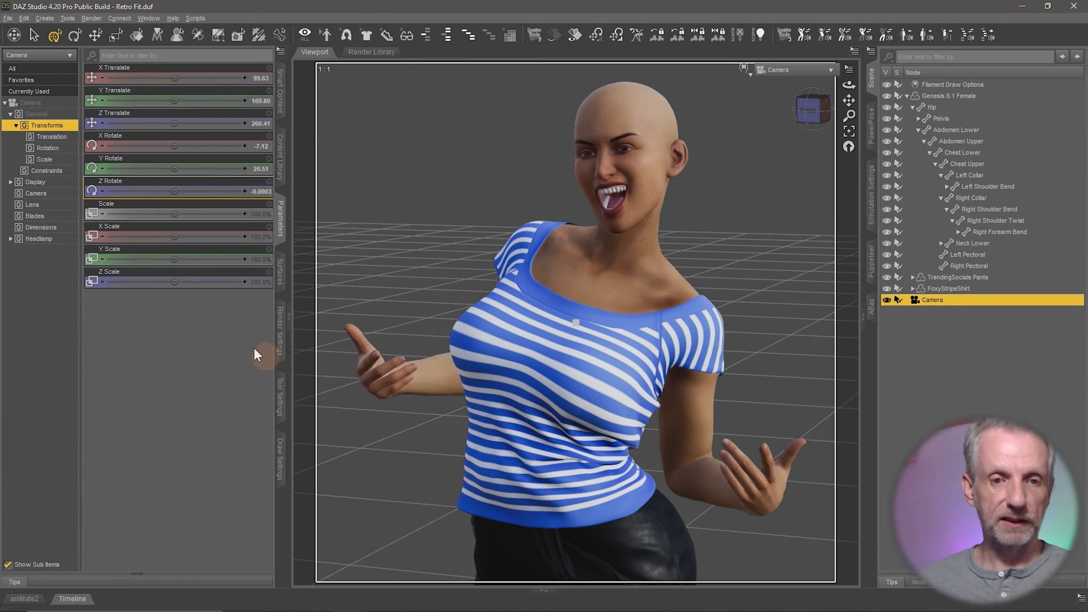
left_click_drag(198, 318, 178, 71)
left_click(158, 70)
left_click(175, 250)
left_click(176, 69)
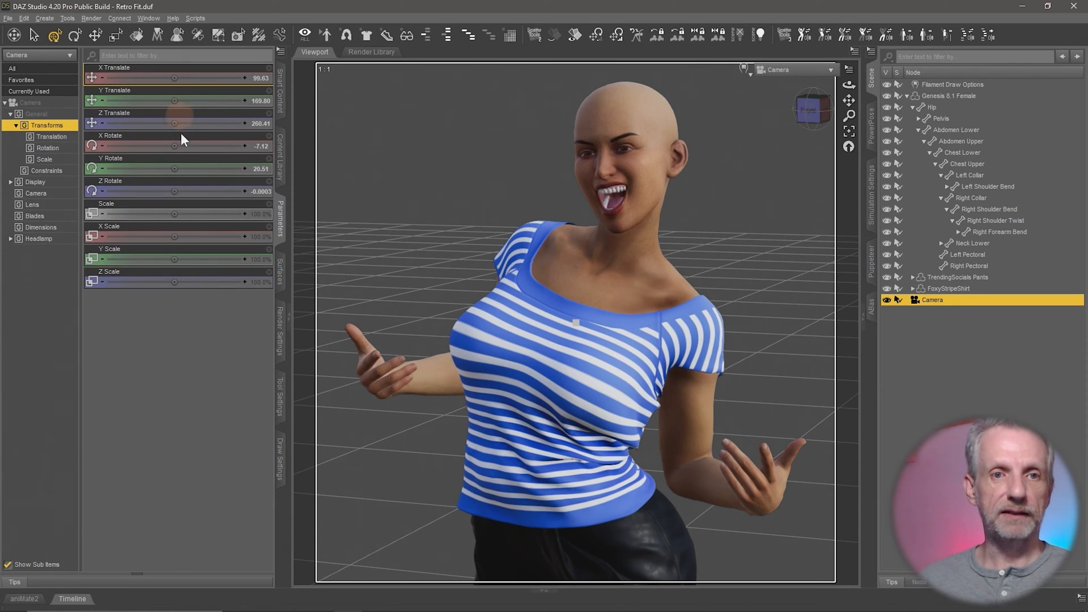
left_click_drag(187, 262, 185, 97)
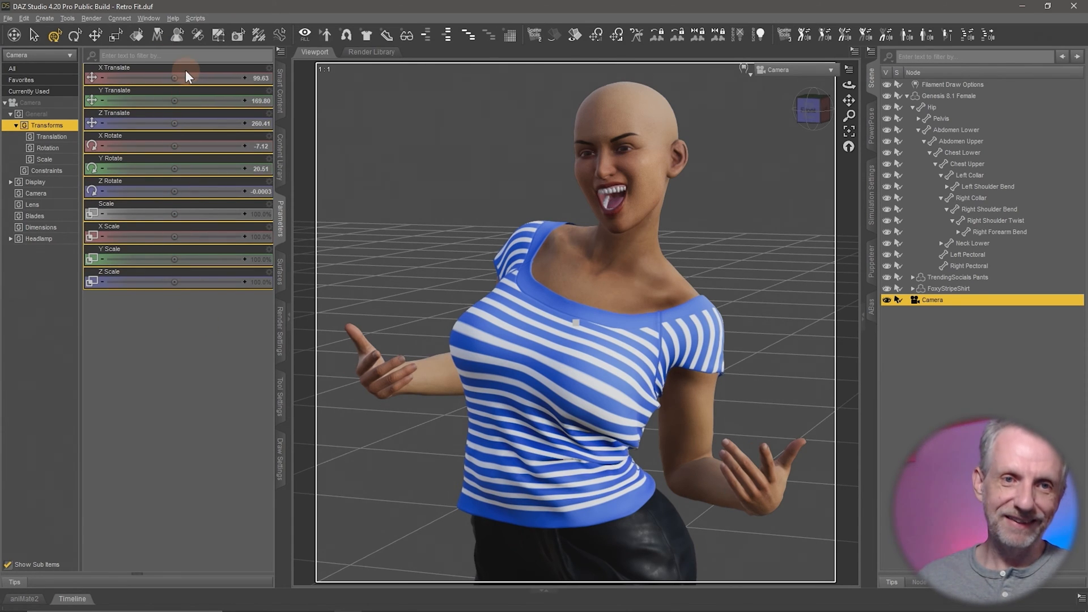
right_click(188, 76)
mouse_move(223, 152)
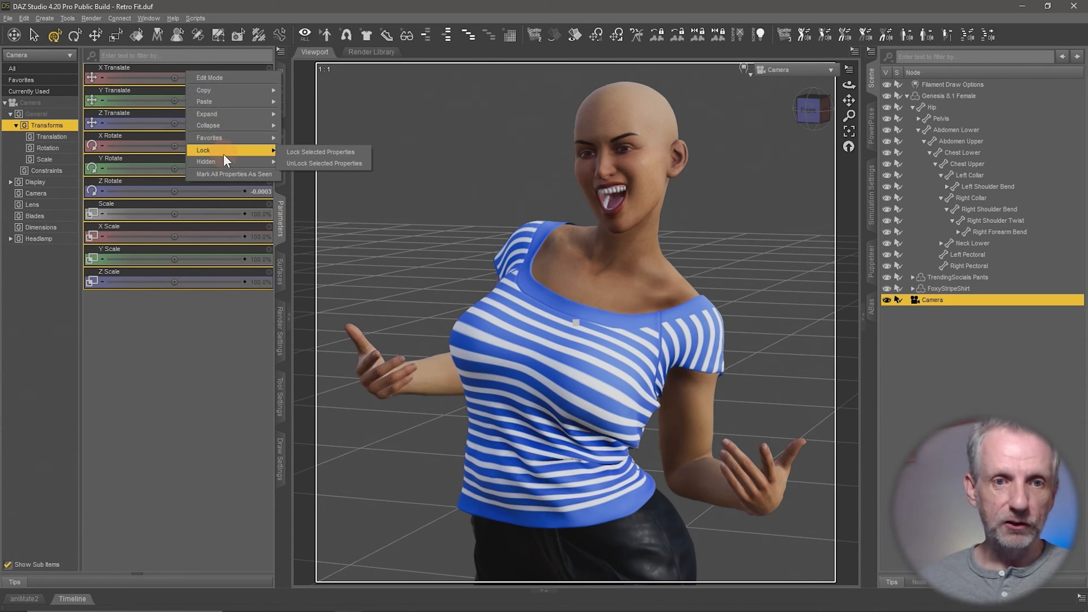
left_click(321, 153)
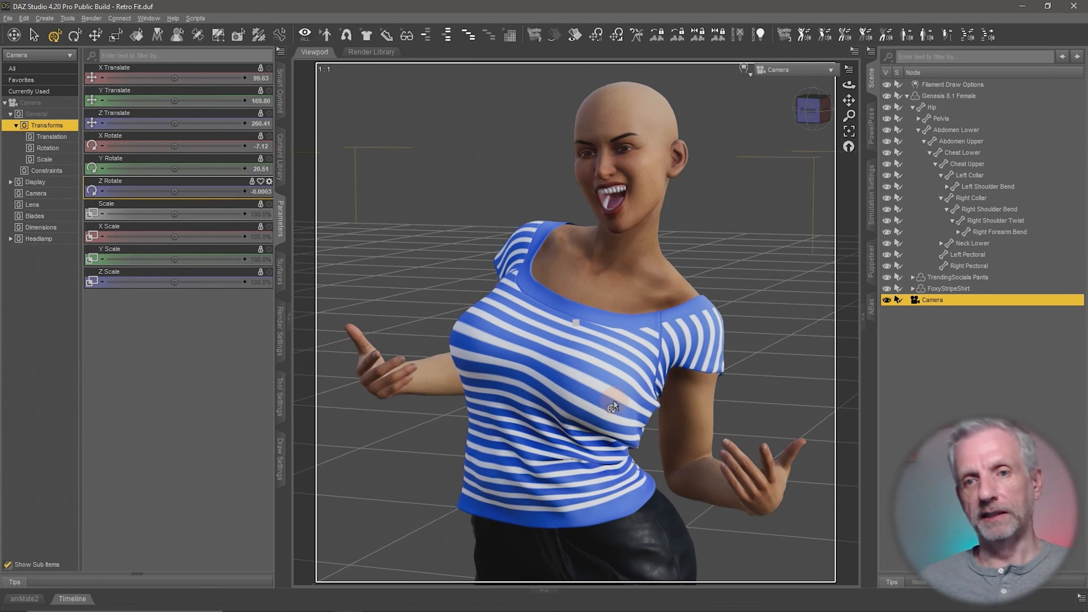
Step: Select Genesis 8.1 Female and open its PowerPose body template
left_click(949, 96)
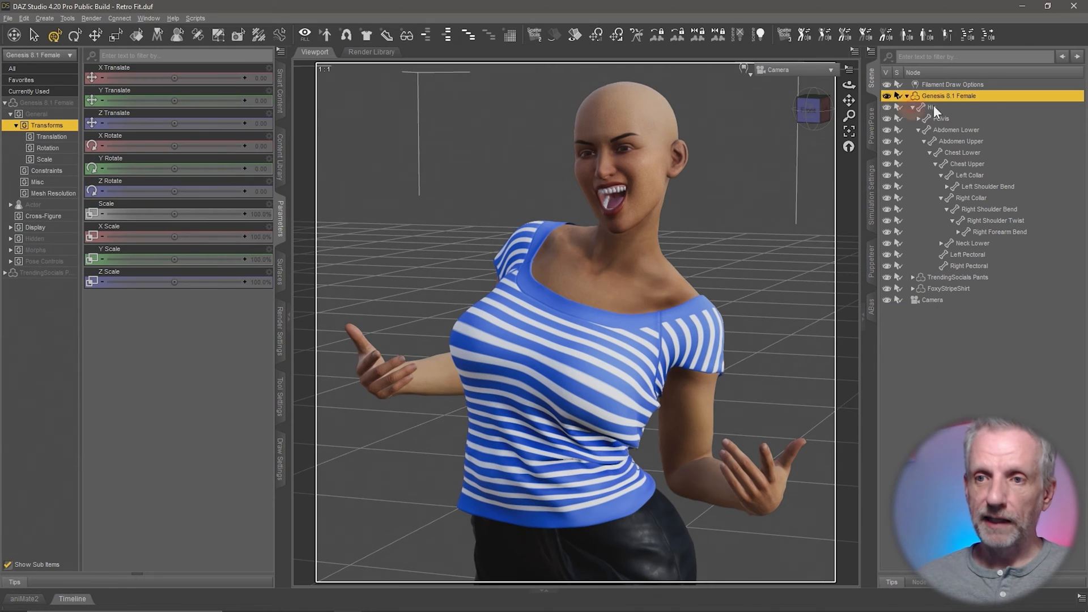
left_click(872, 128)
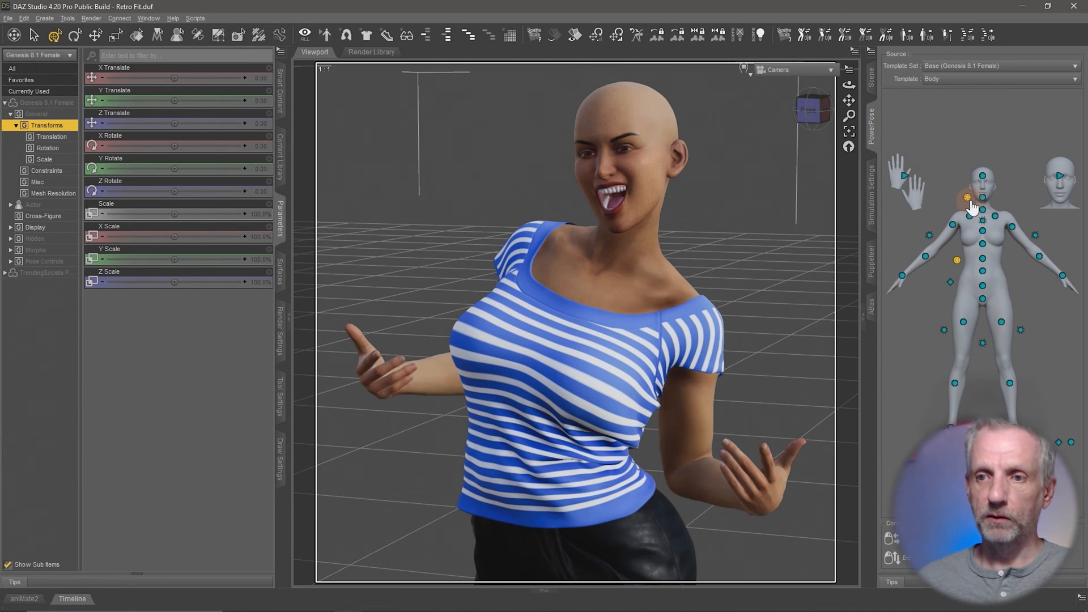
Step: Turn the figure's head slightly using its PowerPose control point, reaching a bend of about 7.8 and a twist of about 8.2
left_click_drag(968, 198, 995, 197)
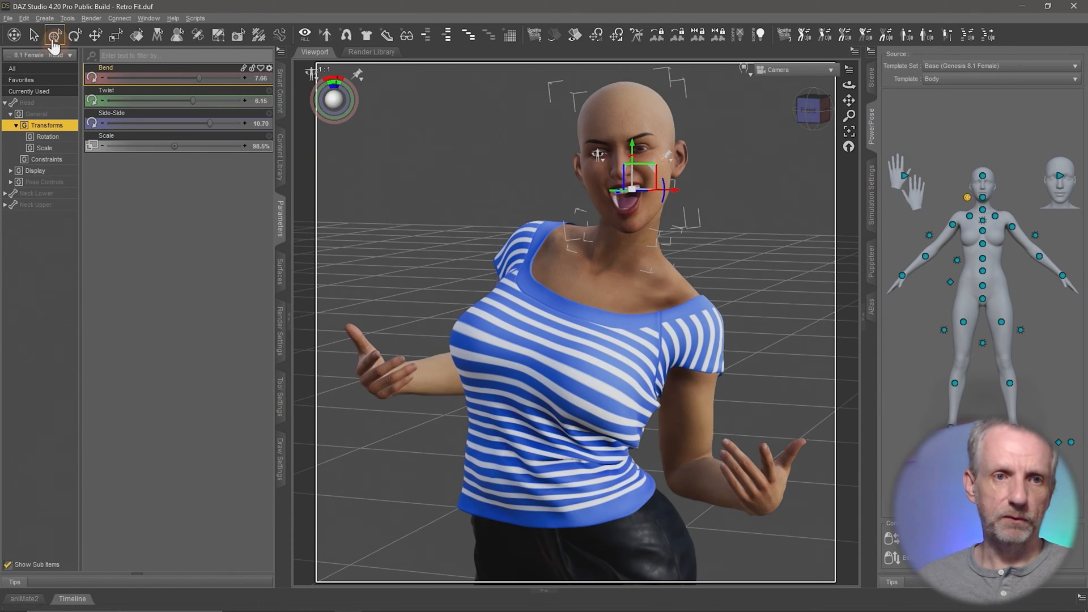
left_click(36, 36)
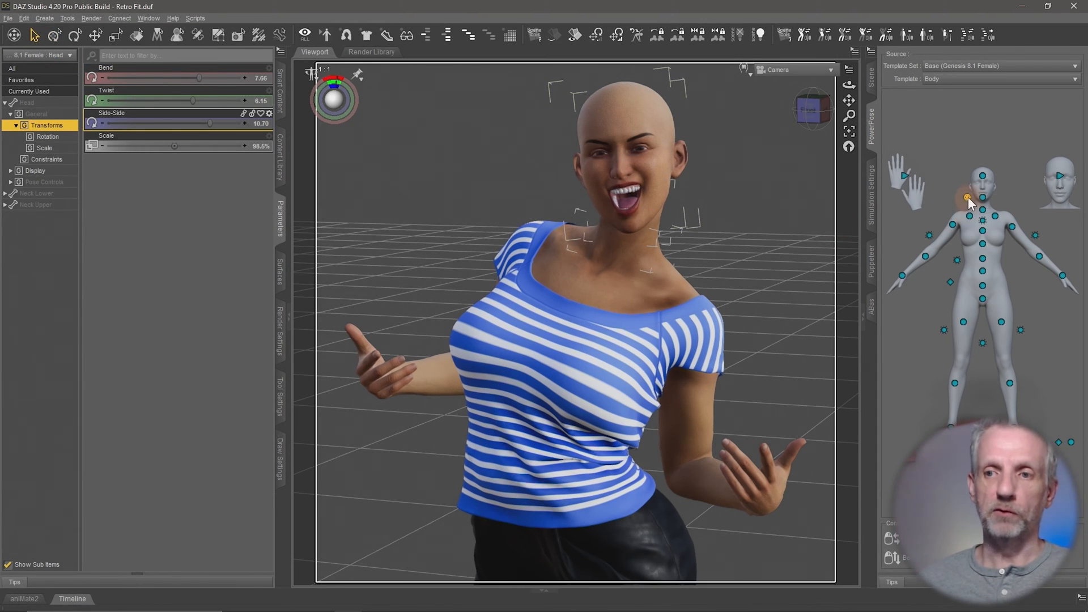
mouse_move(967, 198)
left_mouse_down()
mouse_move(993, 183)
mouse_move(977, 197)
left_mouse_up()
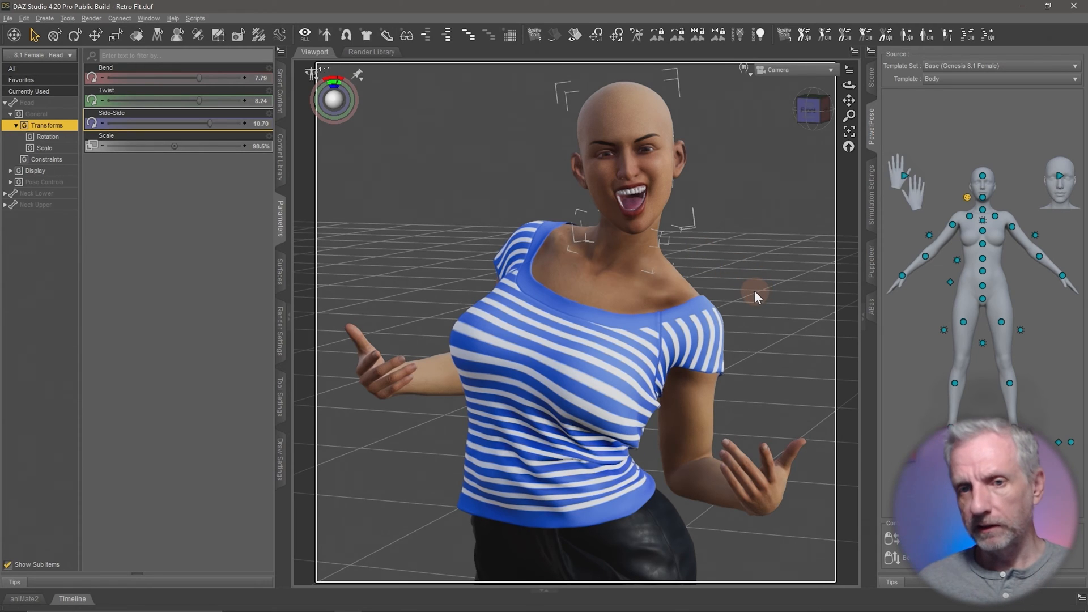
Step: Switch the PowerPose template to Face and select the lower face rig at the chin
left_click(997, 79)
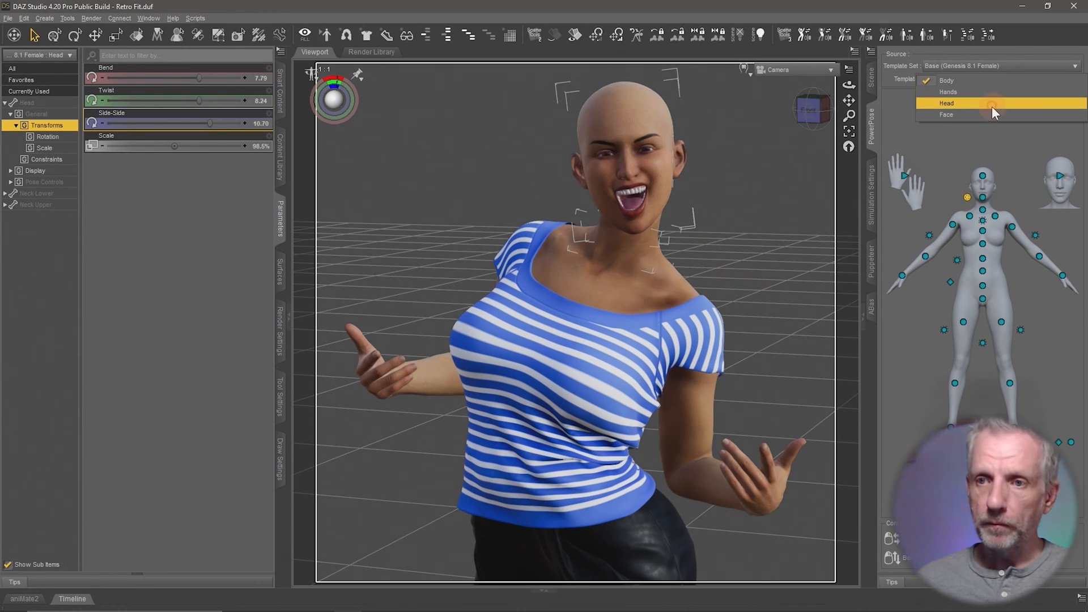
left_click(992, 106)
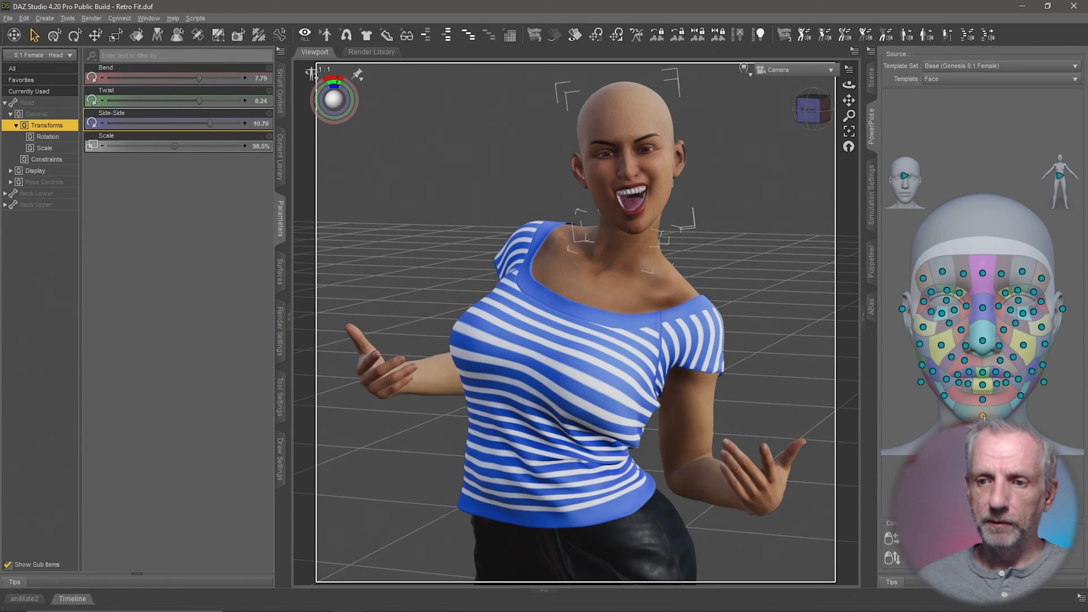
left_click(982, 418)
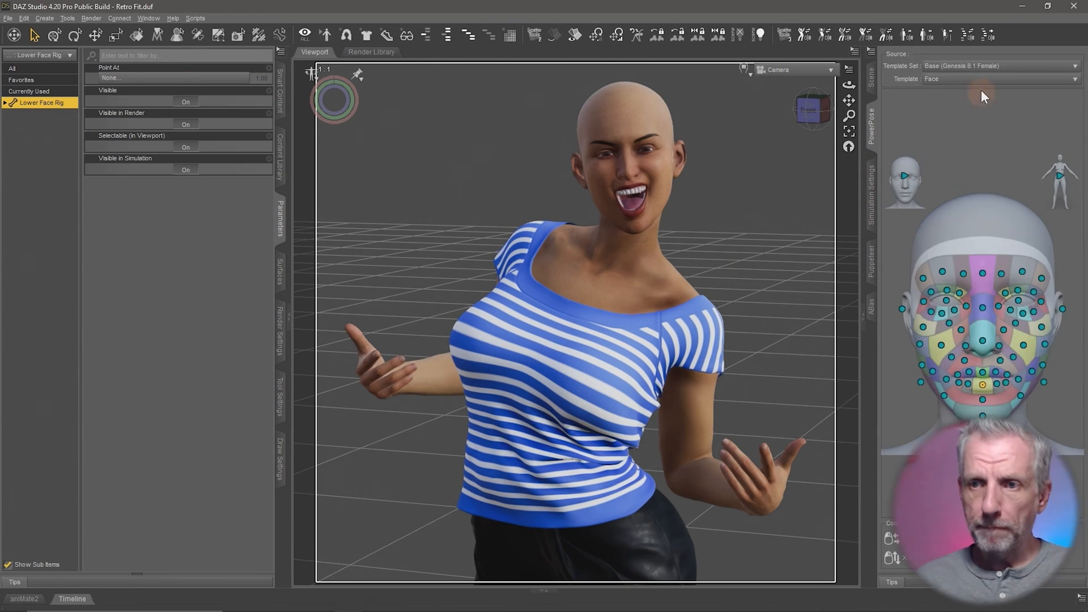
Step: Open the mouth further by setting the Lower Jaw bone's Up-Down rotation to about 15
left_click(988, 289)
left_click(964, 312)
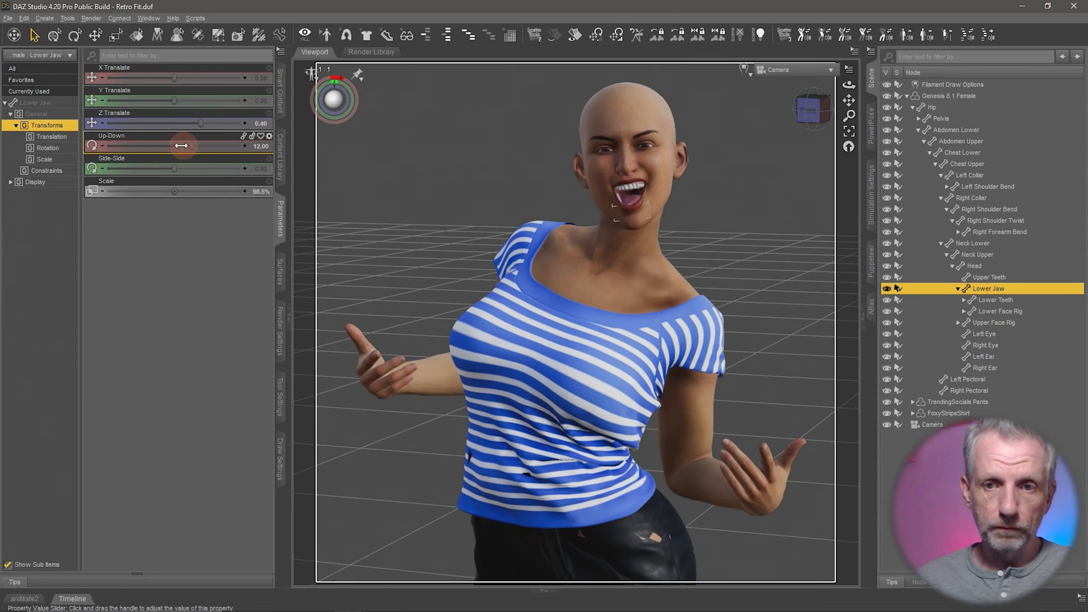
left_click_drag(182, 147, 196, 148)
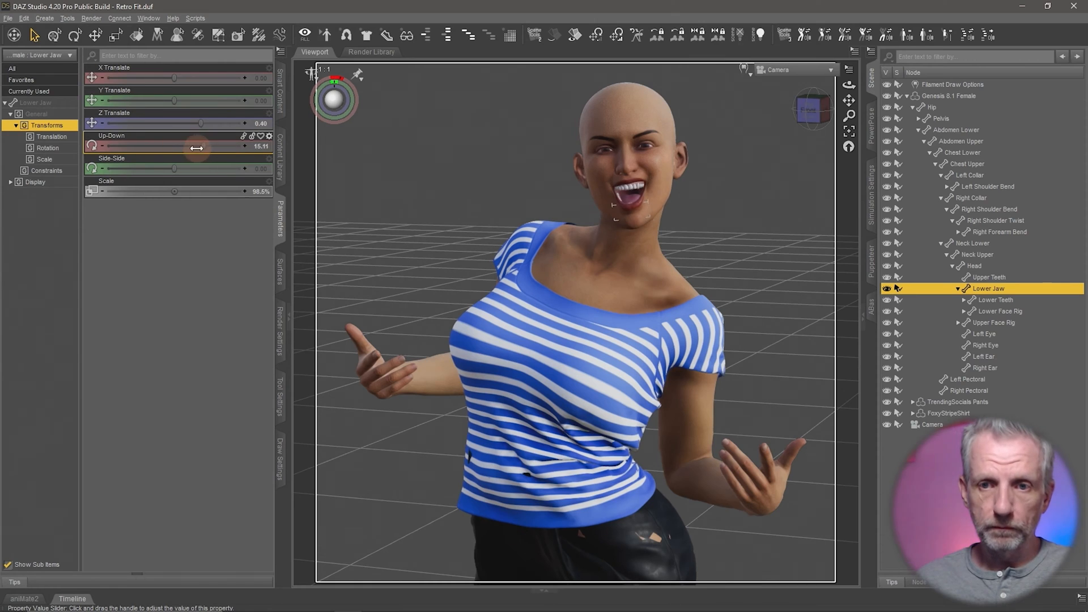
Step: Examine the Left Nasolabial Lower and Chin bones in the Lower Face Rig, and collapse the figure's bone hierarchy
left_click(964, 311)
left_click(1015, 322)
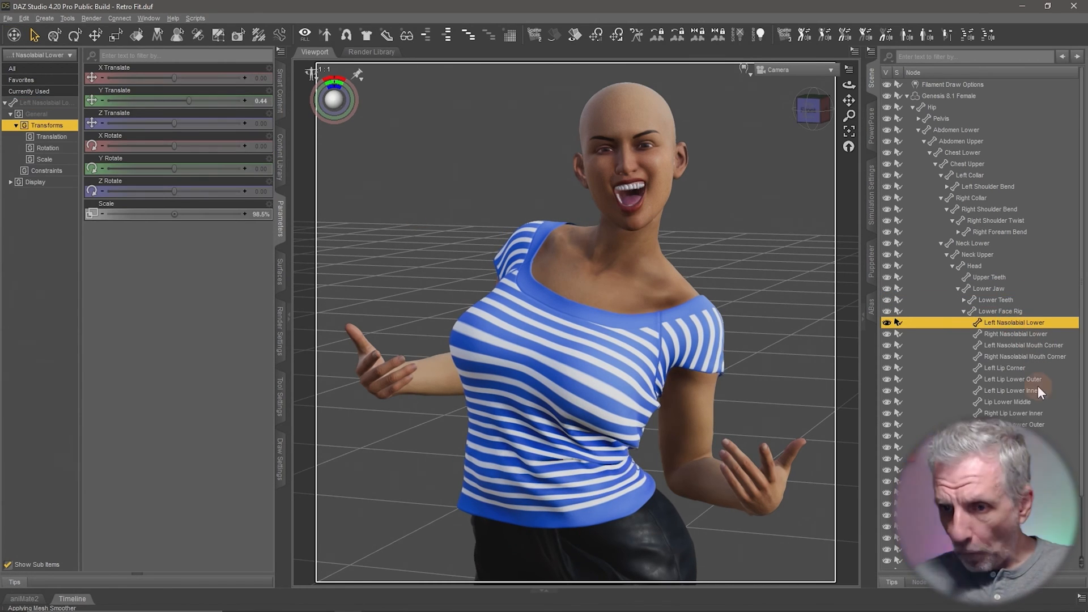
left_click(993, 459)
scroll(993, 458, "down", 2)
left_click(964, 243)
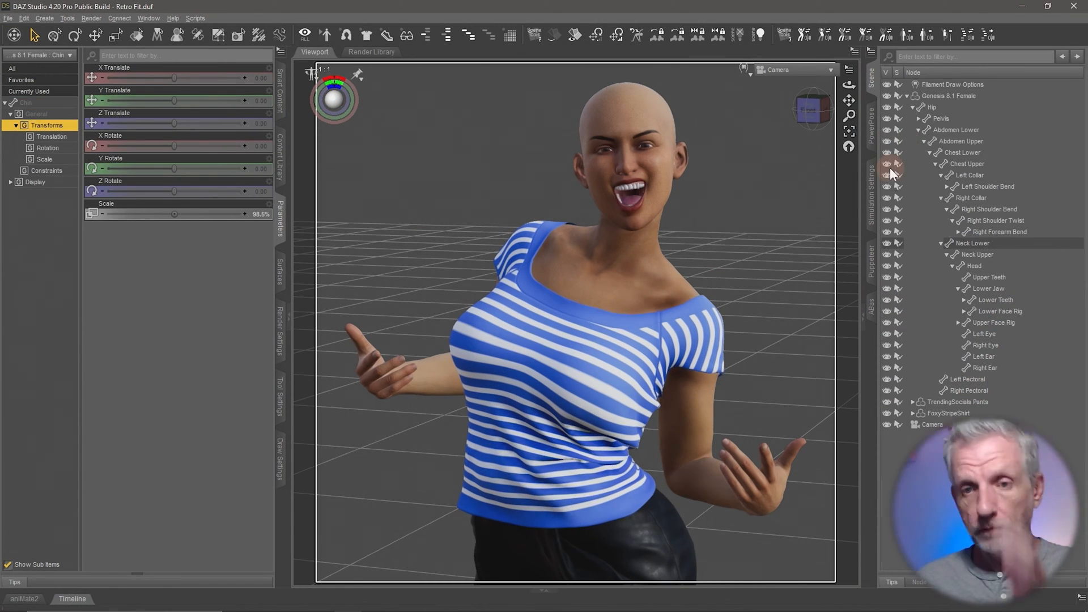
left_click(912, 108)
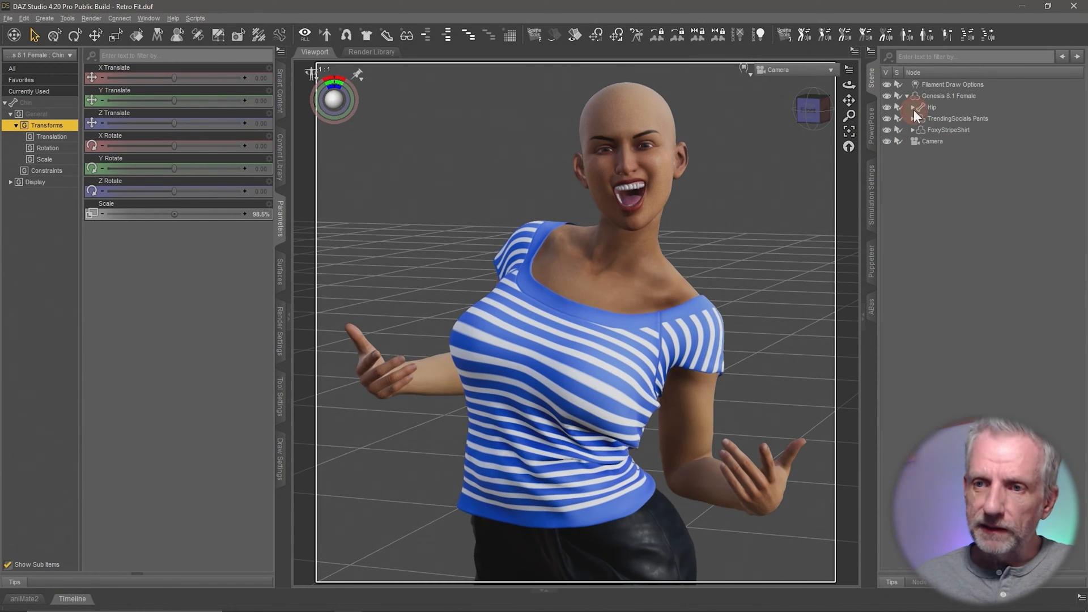
Step: Store the current open-mouth expression of Genesis 8.1 Female as a pose point in the Puppeteer grid
left_click(876, 140)
left_click(876, 199)
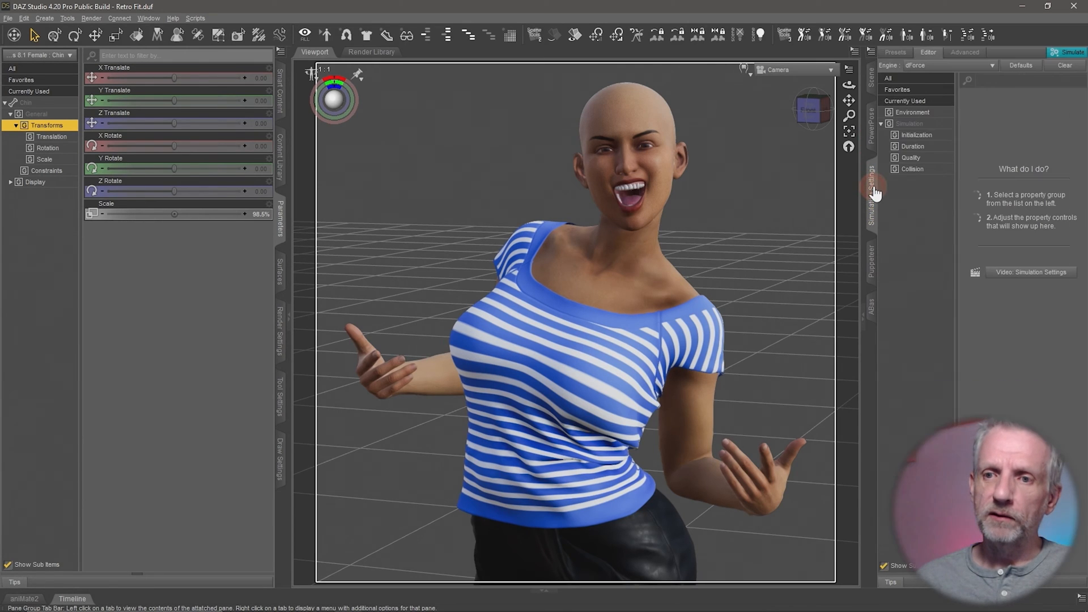
left_click(873, 263)
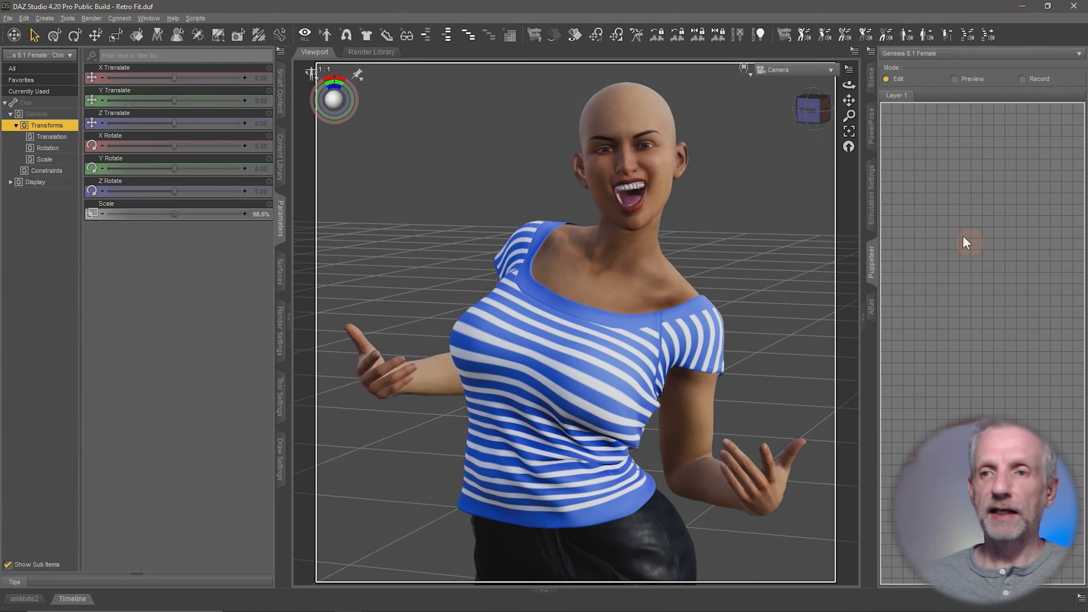
left_click(985, 181)
Step: Select Genesis 8.1 Female and apply the My Attitude !Zero pose from My Attitude Expressions to neutralise her face
left_click(872, 77)
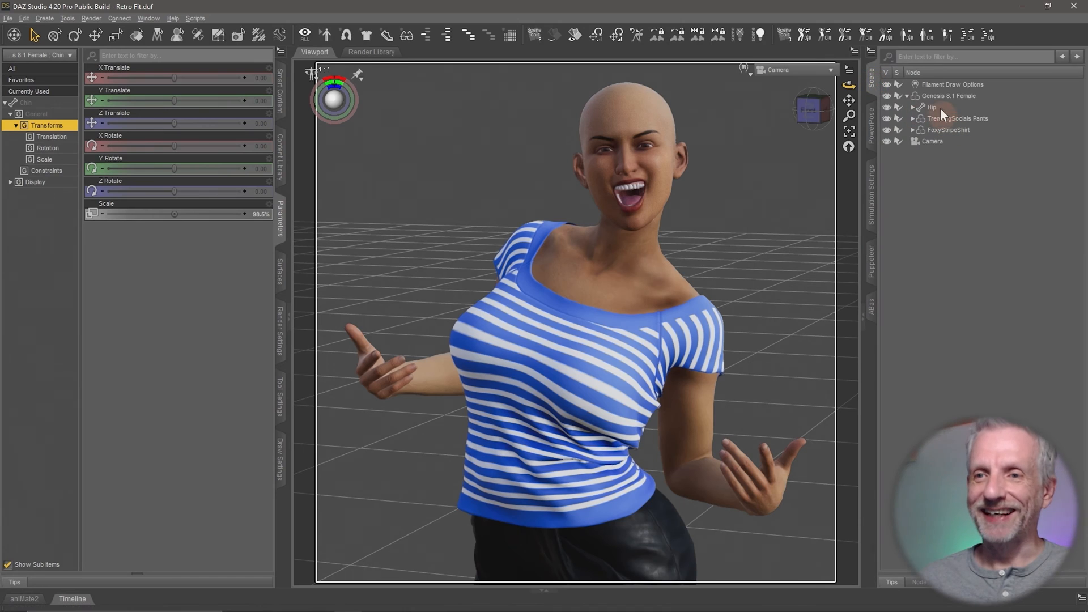
left_click(949, 96)
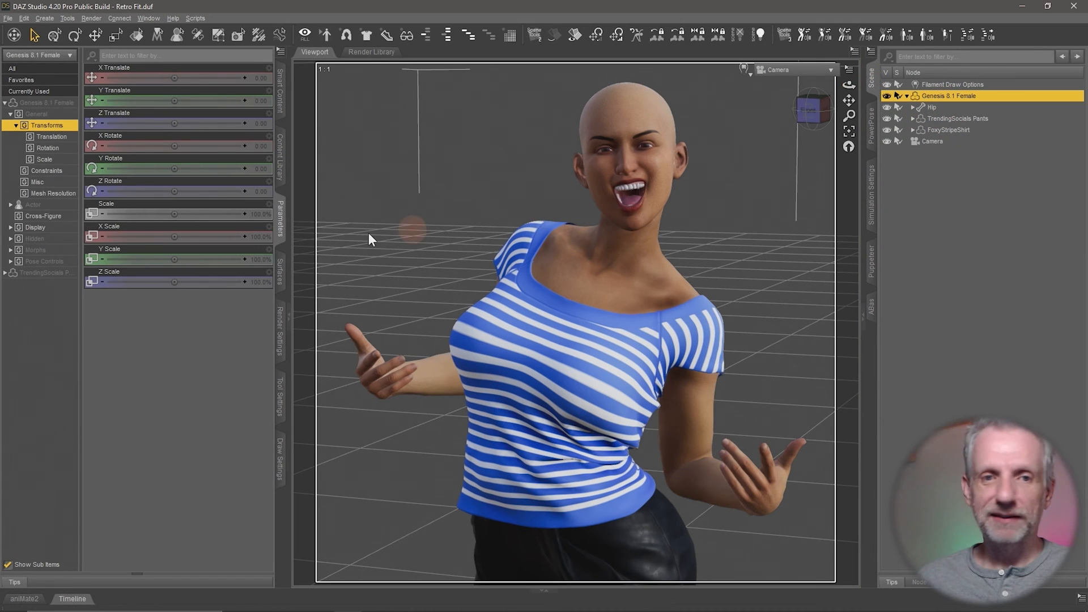
left_click(280, 91)
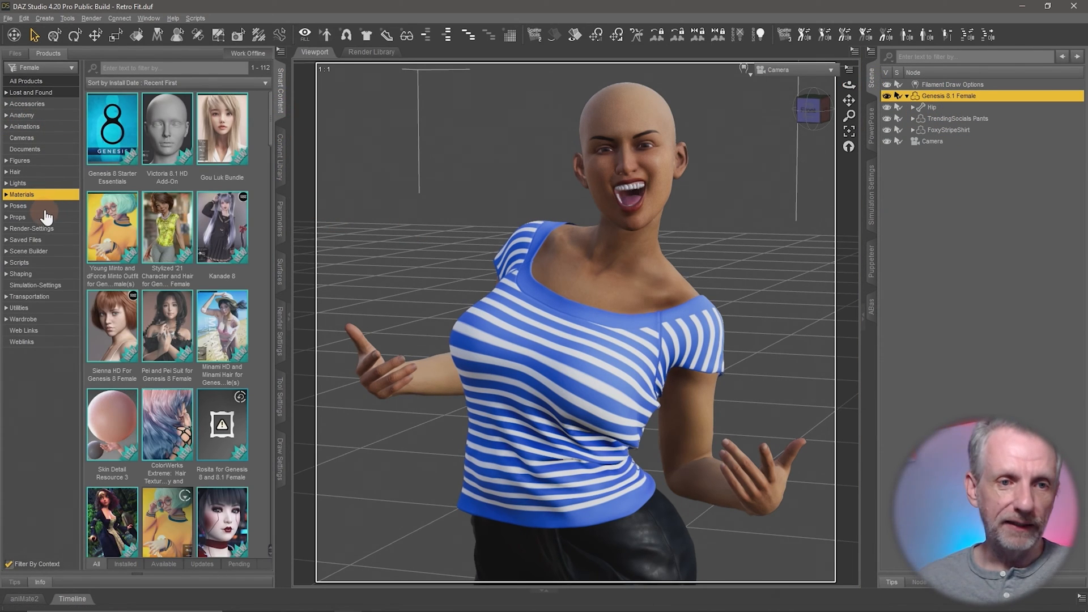
left_click(45, 207)
double_click(157, 220)
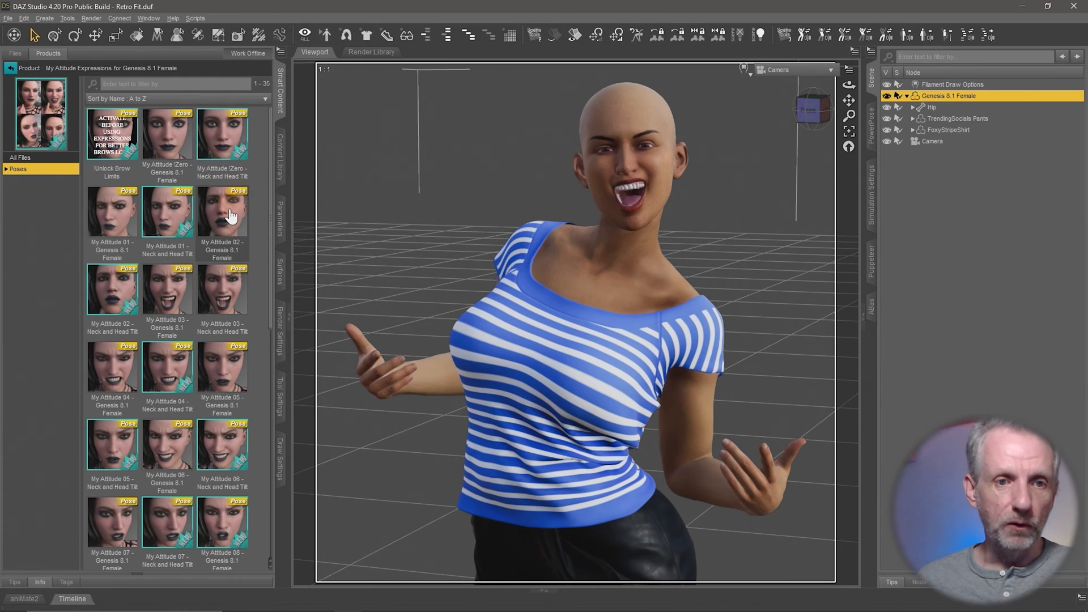
double_click(178, 134)
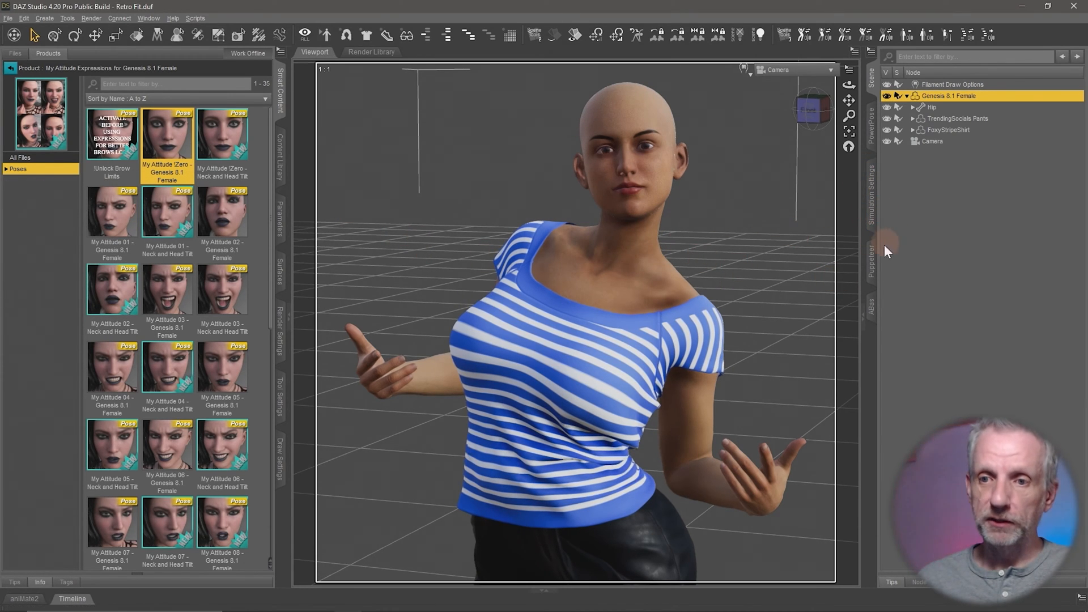
Step: Store the neutral face as a second Puppeteer point below the first, and blend towards the open-mouth expression in Preview mode
left_click(872, 266)
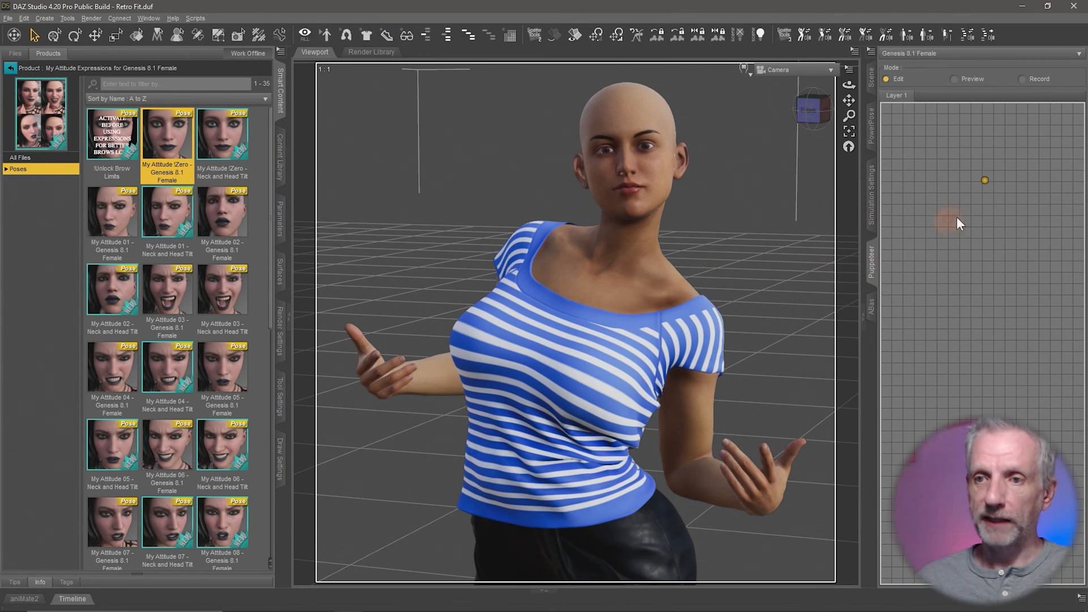
left_click(982, 288)
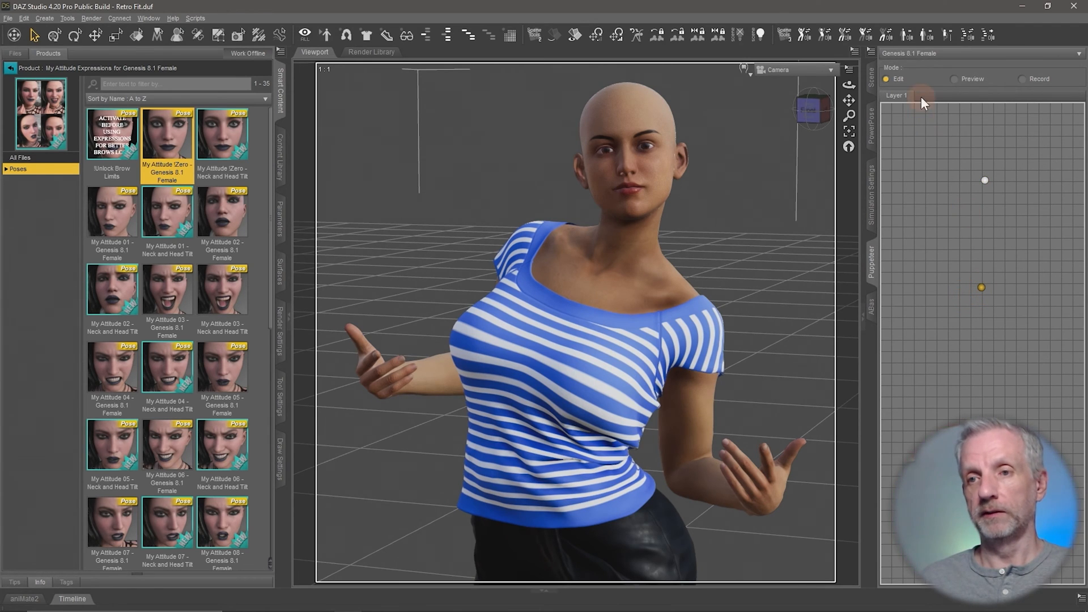
left_click(957, 80)
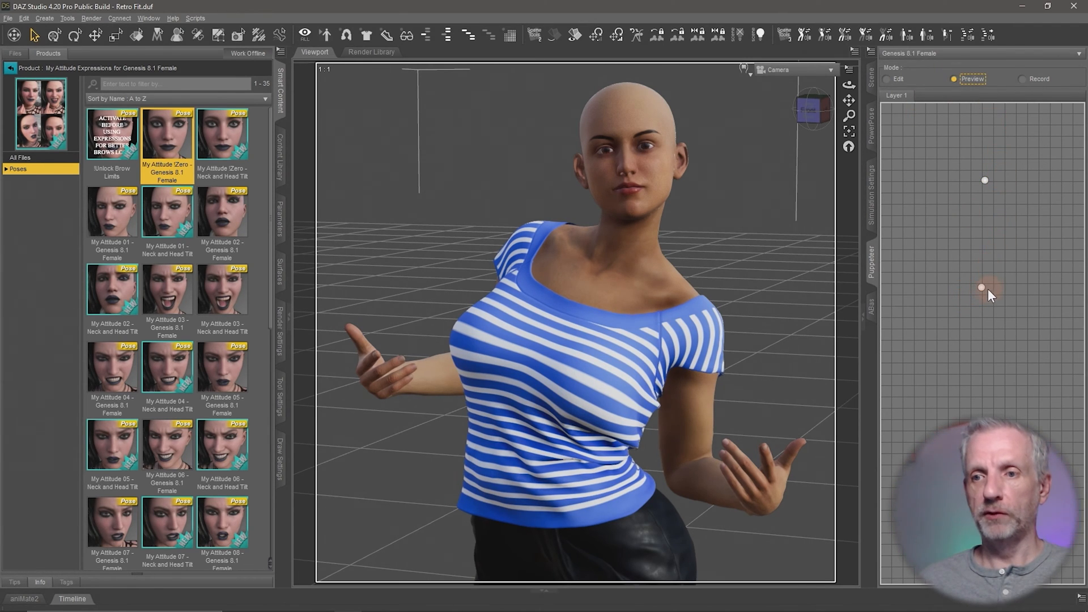
left_click_drag(984, 288, 987, 210)
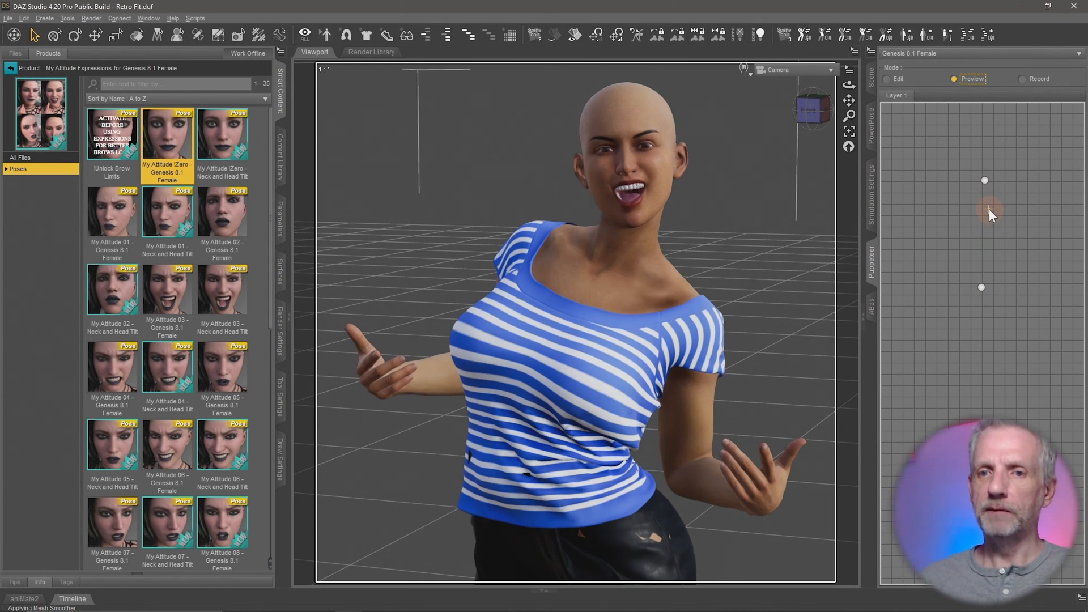
mouse_move(990, 200)
left_mouse_down()
mouse_move(981, 180)
mouse_move(990, 206)
left_mouse_up()
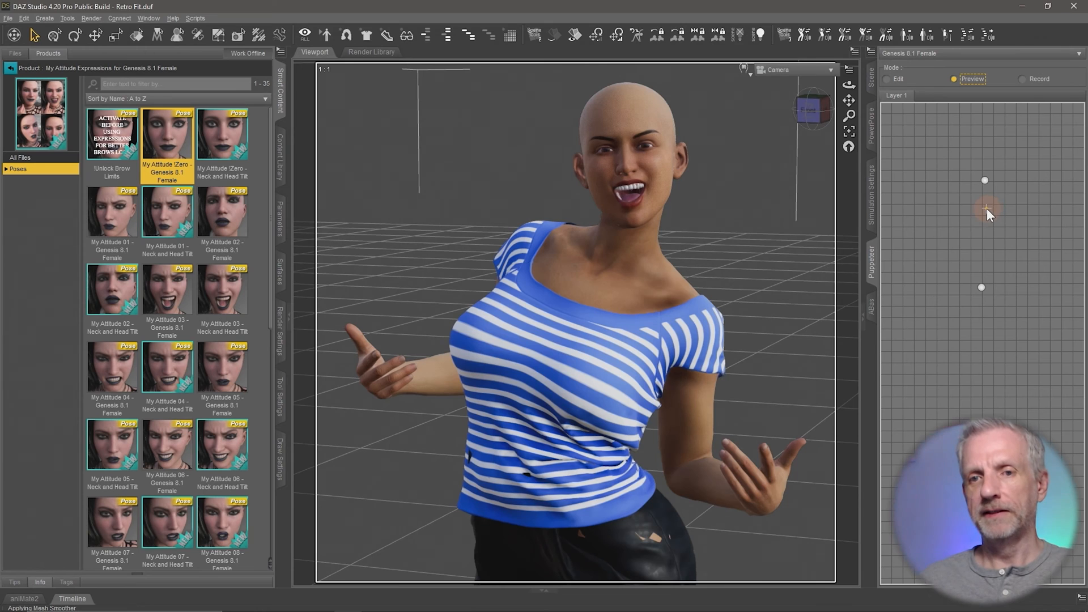
mouse_move(987, 208)
left_mouse_down()
mouse_move(983, 186)
mouse_move(984, 207)
left_mouse_up()
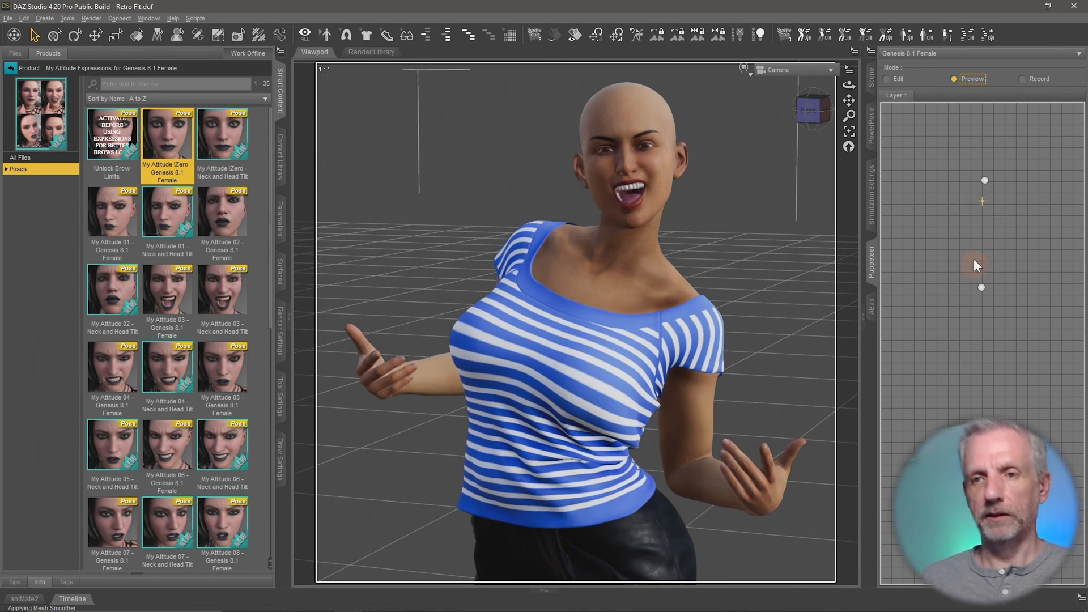
left_click(873, 84)
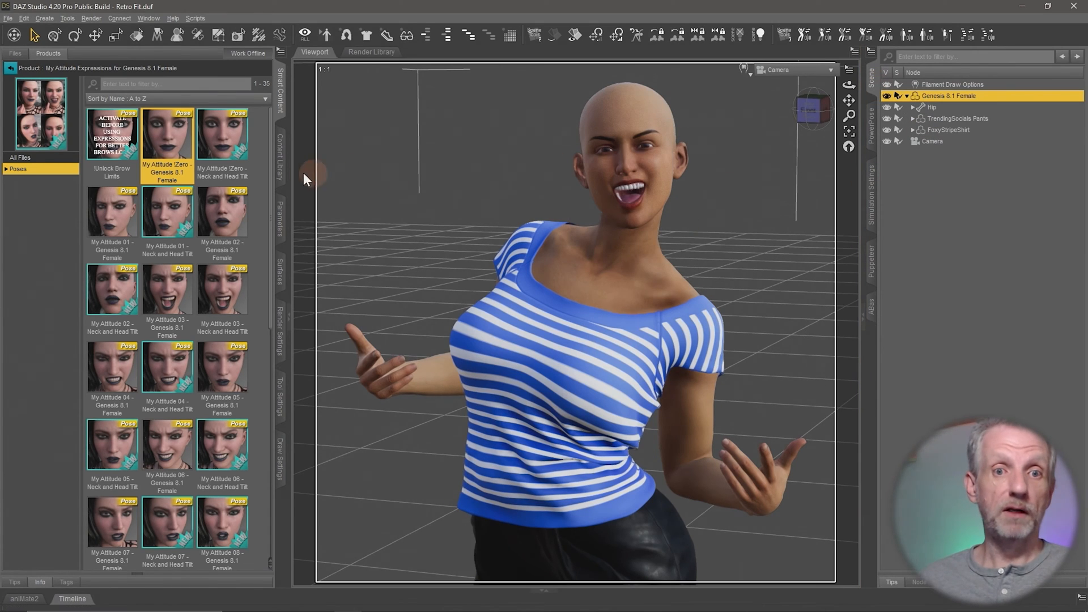
Step: Apply the C1-IBL-01 render preset from the Click N Render IBL Set in the Render-Settings products
left_click(282, 177)
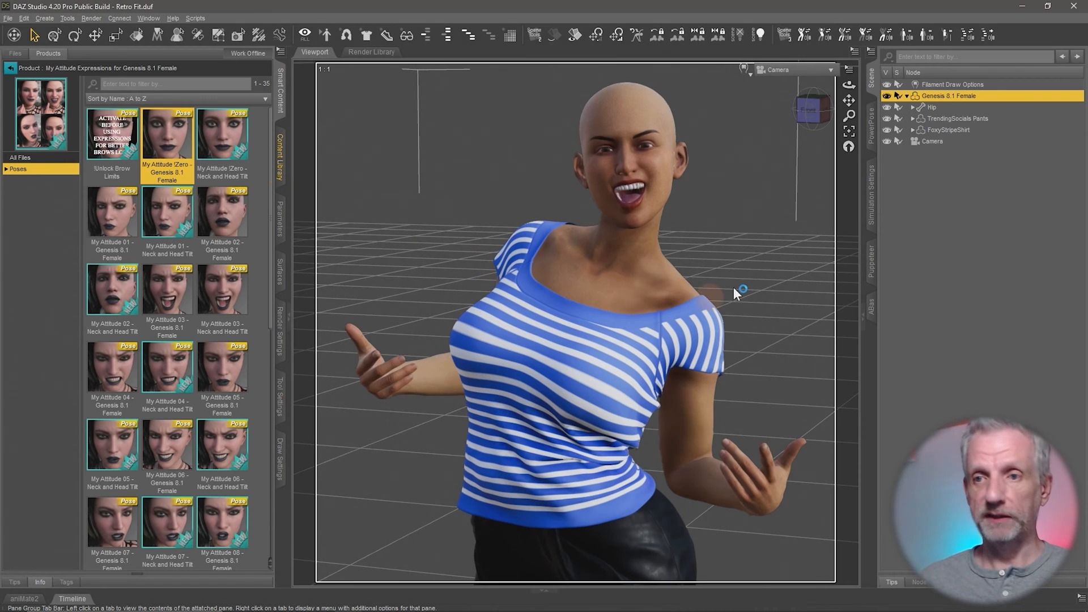
left_click(10, 68)
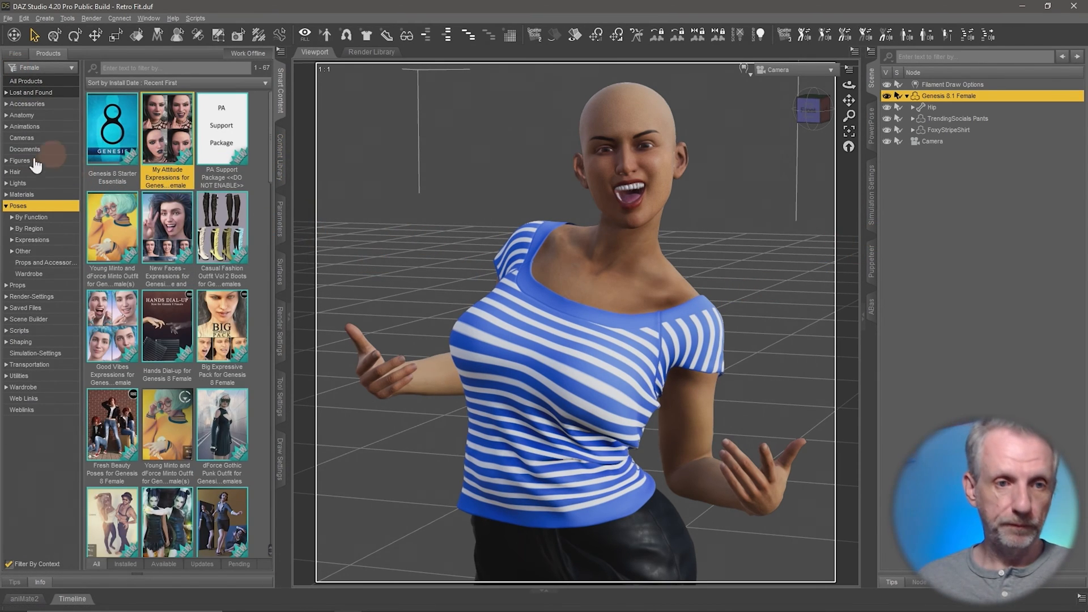
left_click(6, 206)
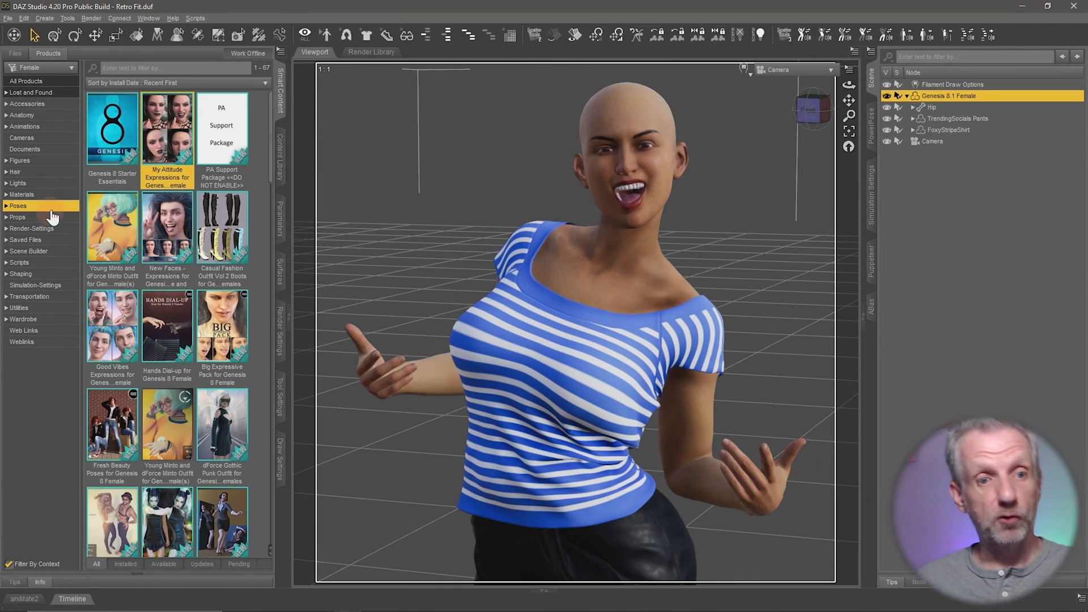
left_click(54, 229)
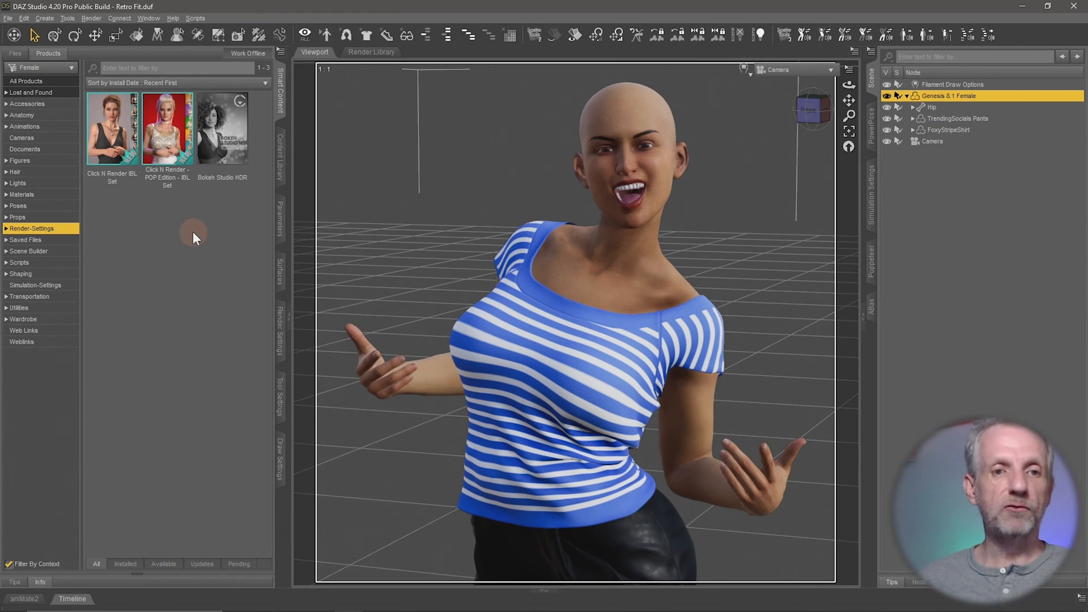
left_click(121, 119)
double_click(121, 118)
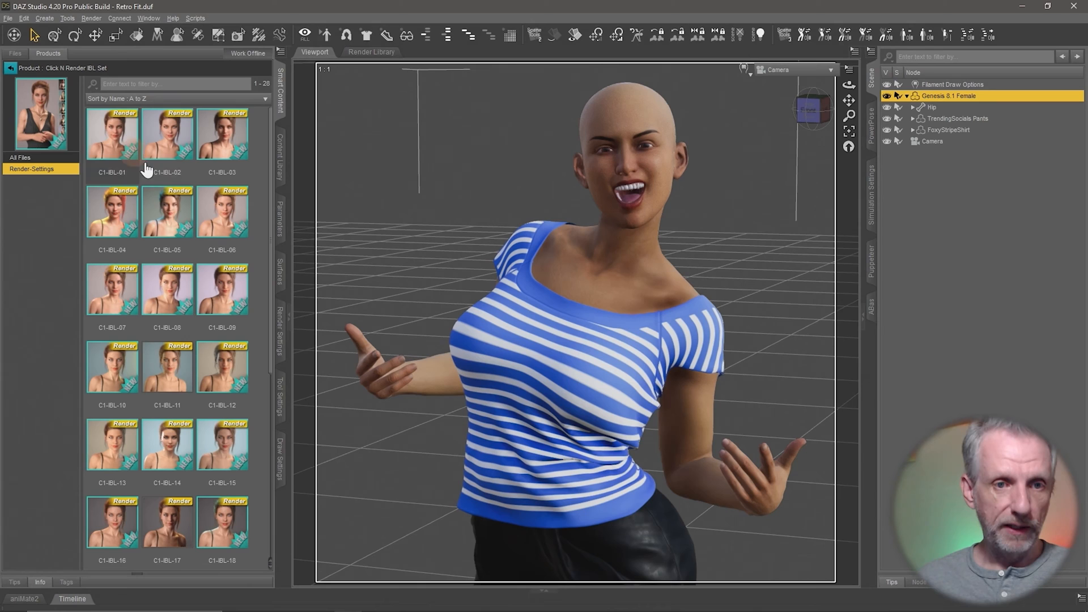
double_click(114, 137)
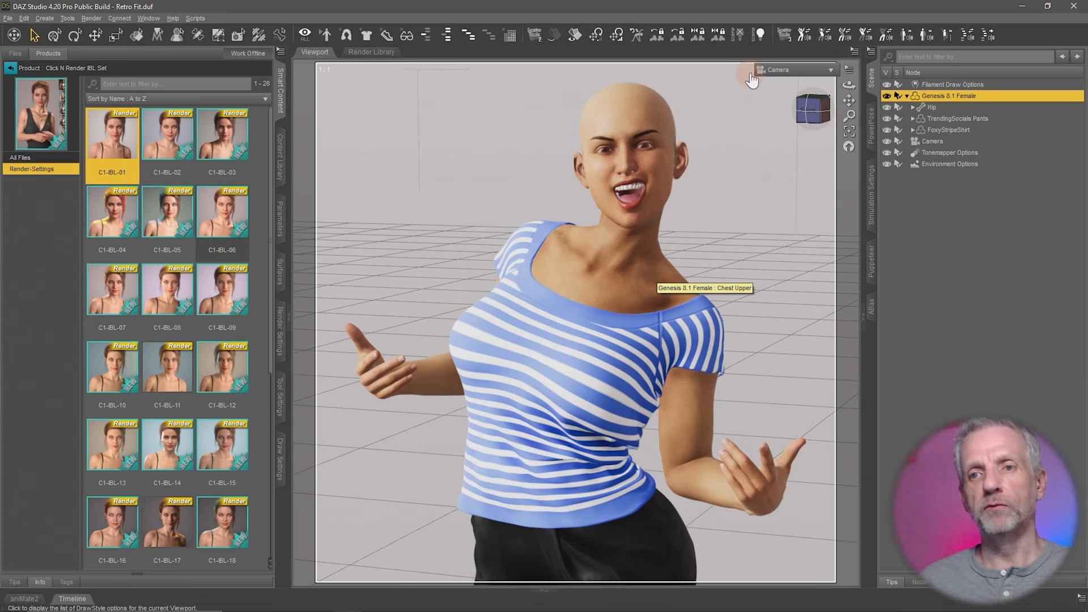
Step: Set the viewport's draw style to NVIDIA Iray and apply the C1-IBL-16 render preset
left_click(750, 73)
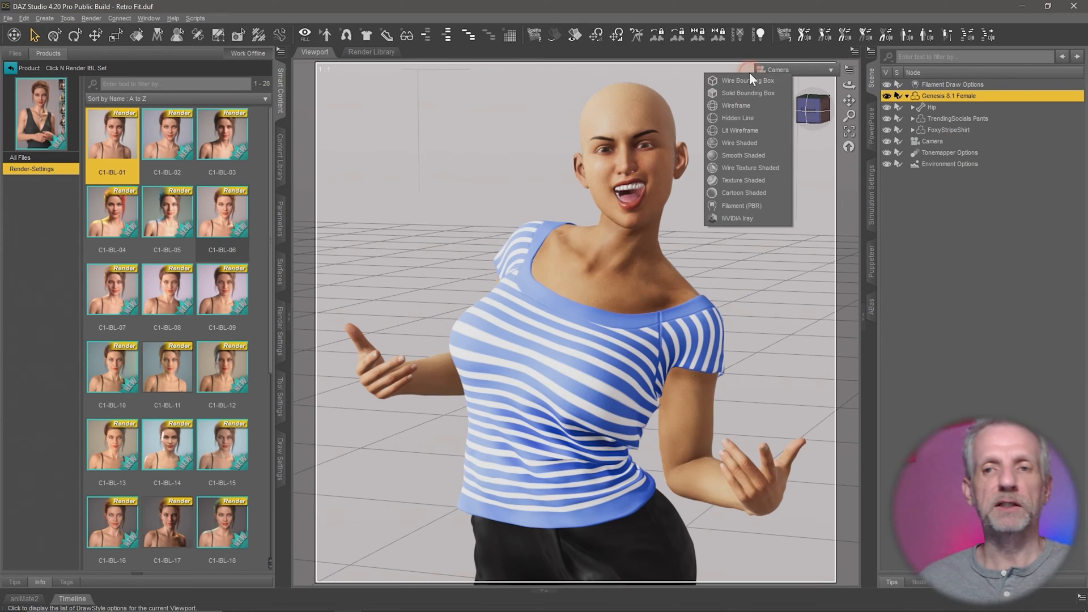
left_click(771, 221)
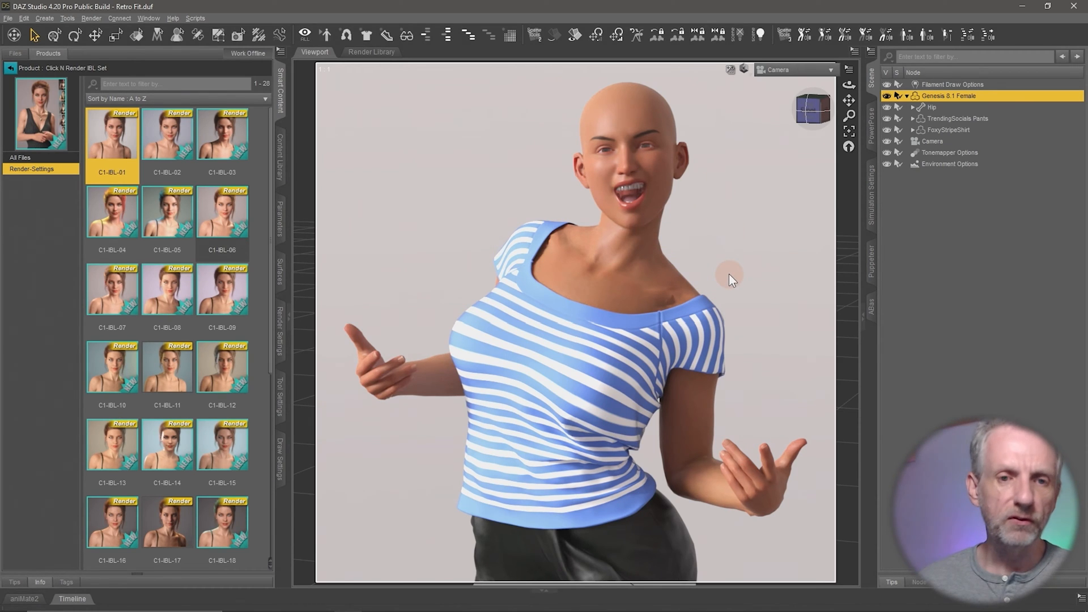
scroll(185, 386, "down", 5)
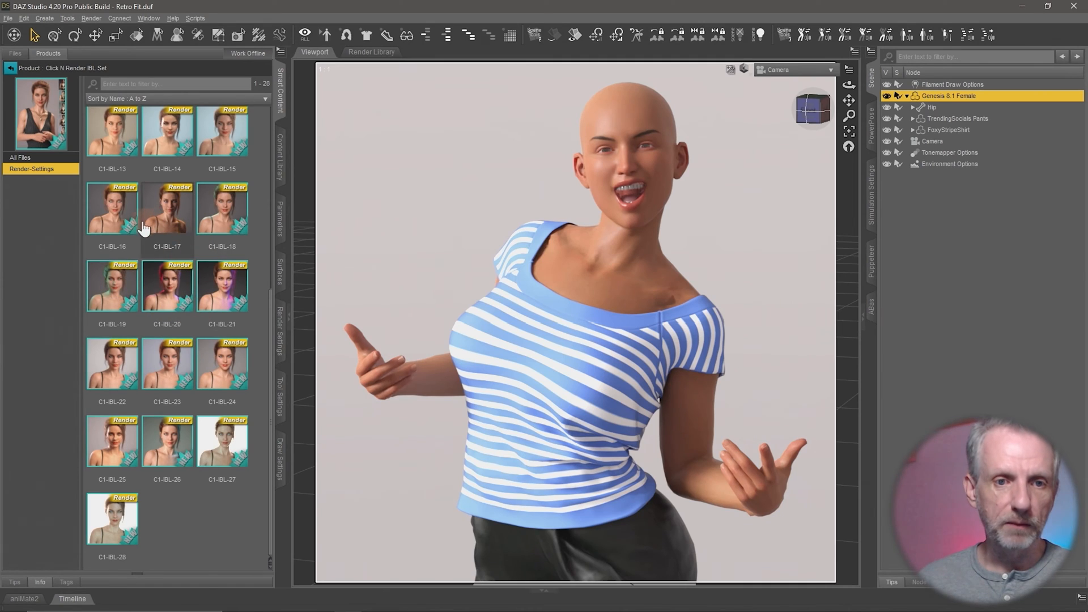
left_click(119, 224)
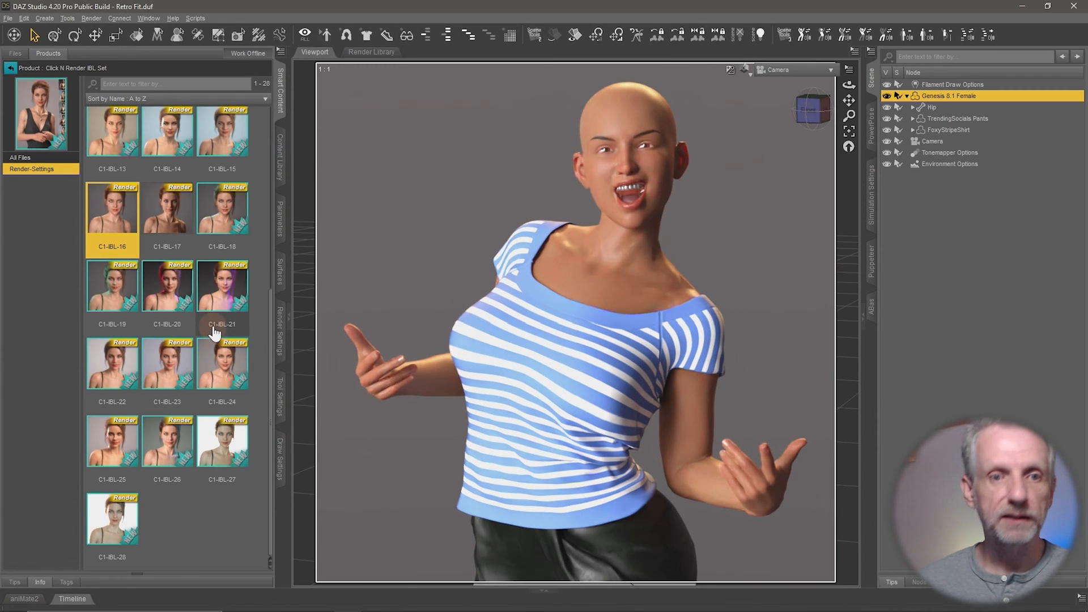
Step: Try the C1-IBL-17, C1-IBL-18, C1-IBL-19 and C1-IBL-21 render presets, and settle on C1-IBL-20
left_click(177, 223)
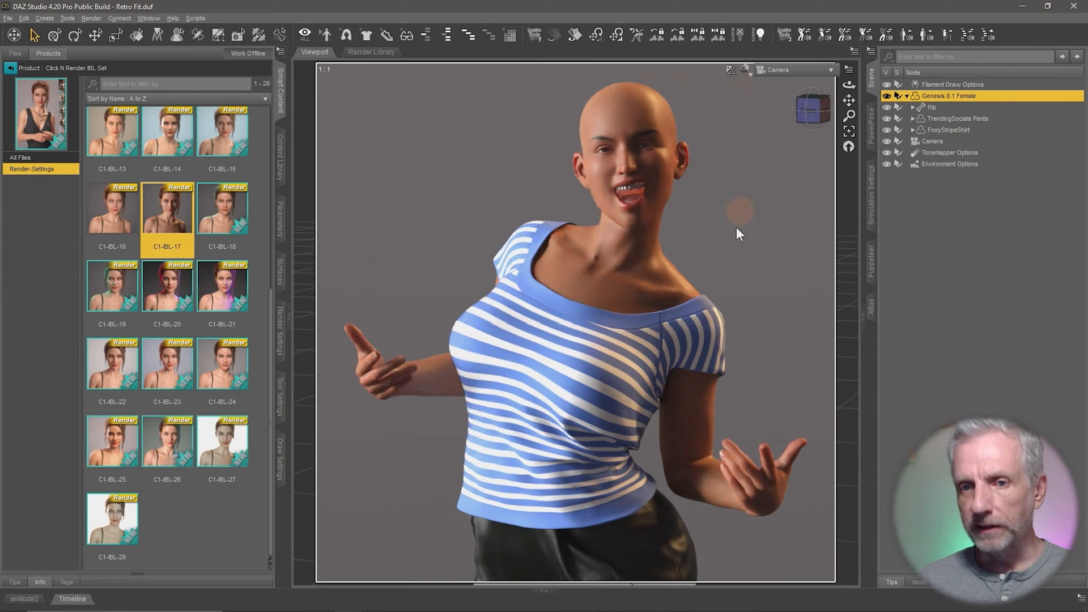
double_click(223, 215)
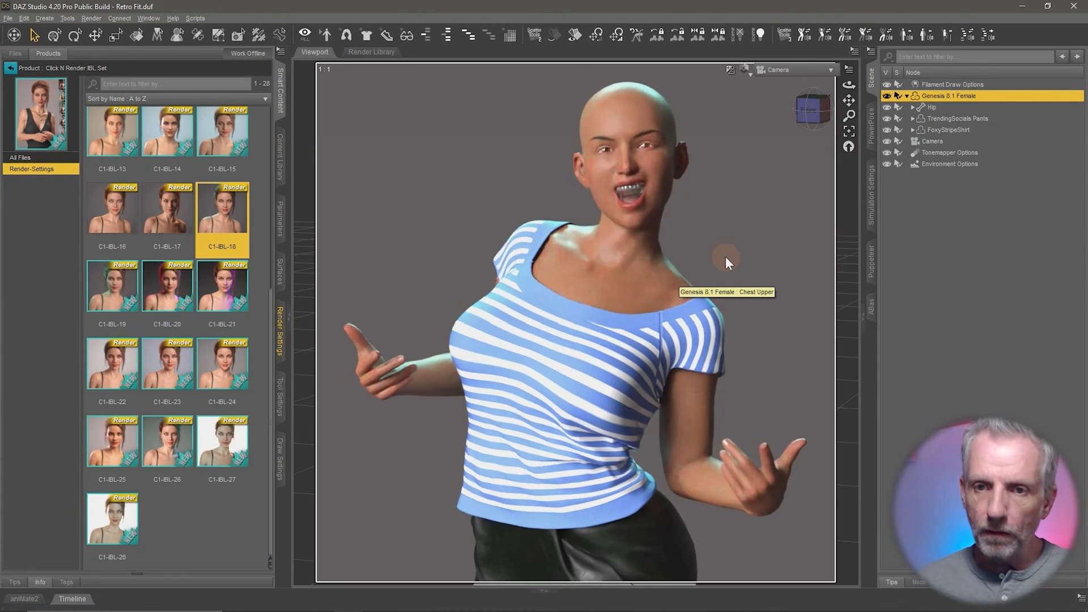
mouse_move(157, 289)
double_click(112, 286)
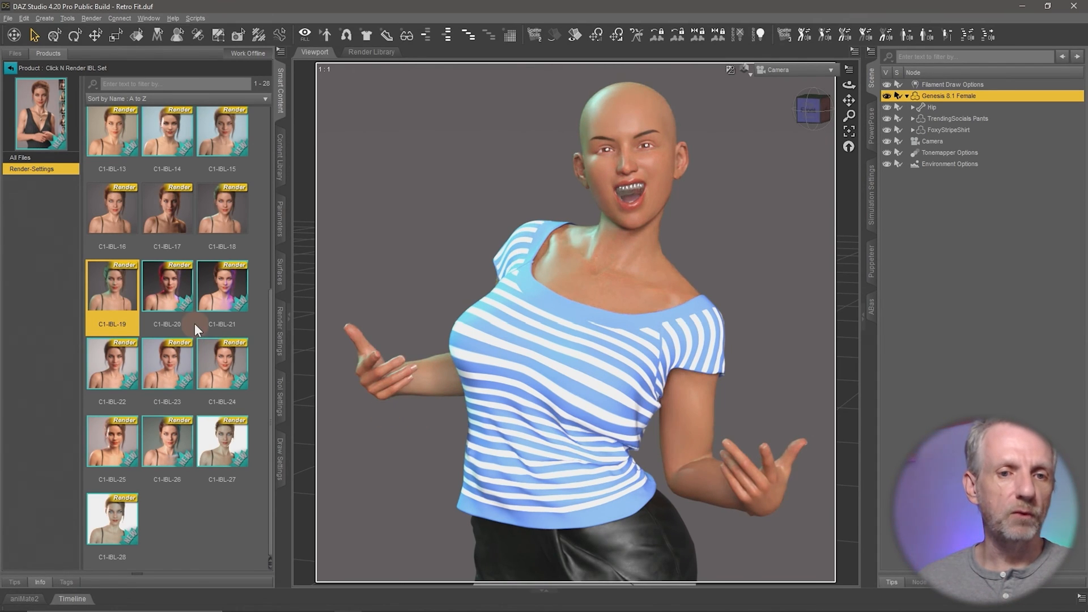
double_click(223, 287)
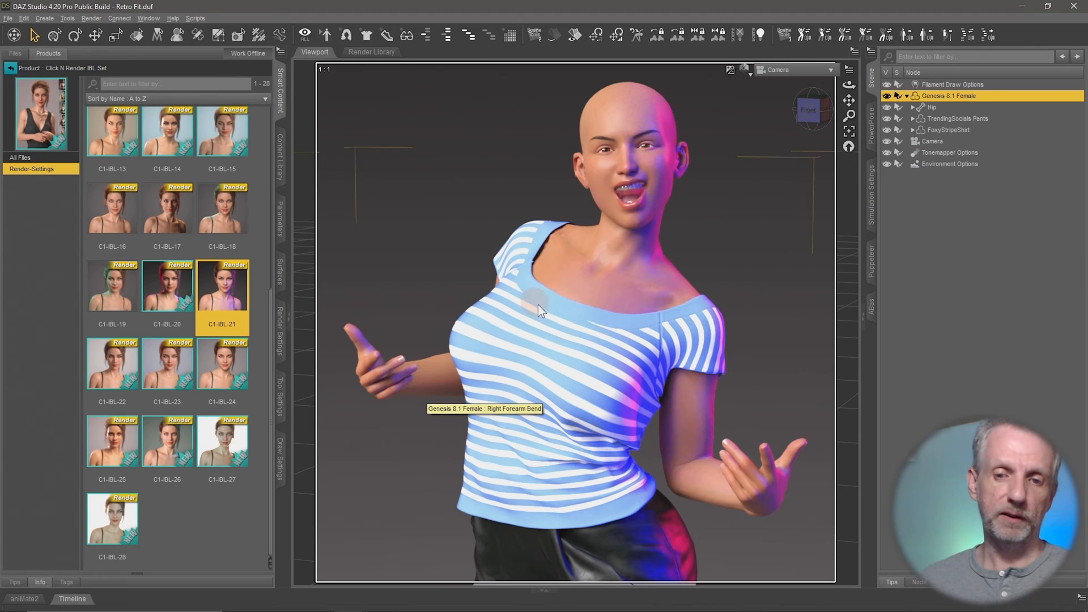
double_click(167, 288)
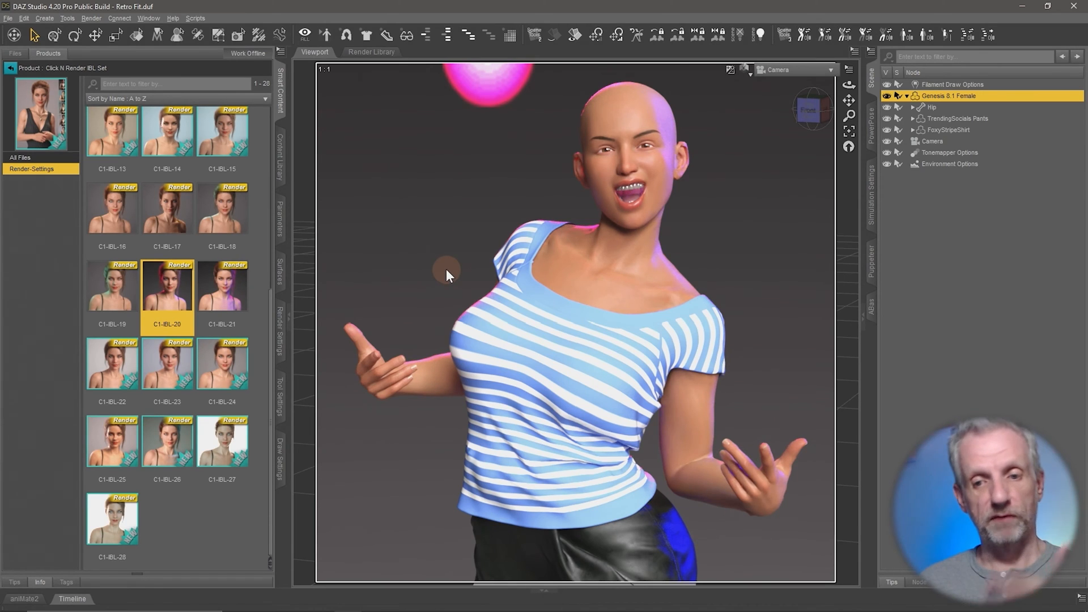
Step: In the Environment render settings, try an Environment Intensity of 0.5, set it to 0.7, and turn off Draw Dome
left_click(280, 334)
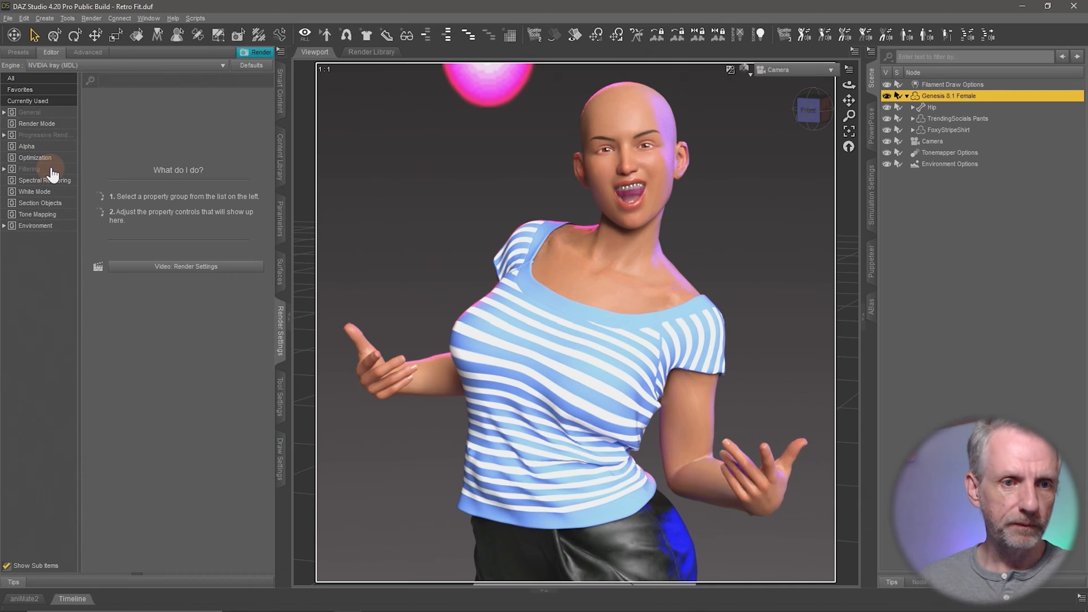
left_click(61, 226)
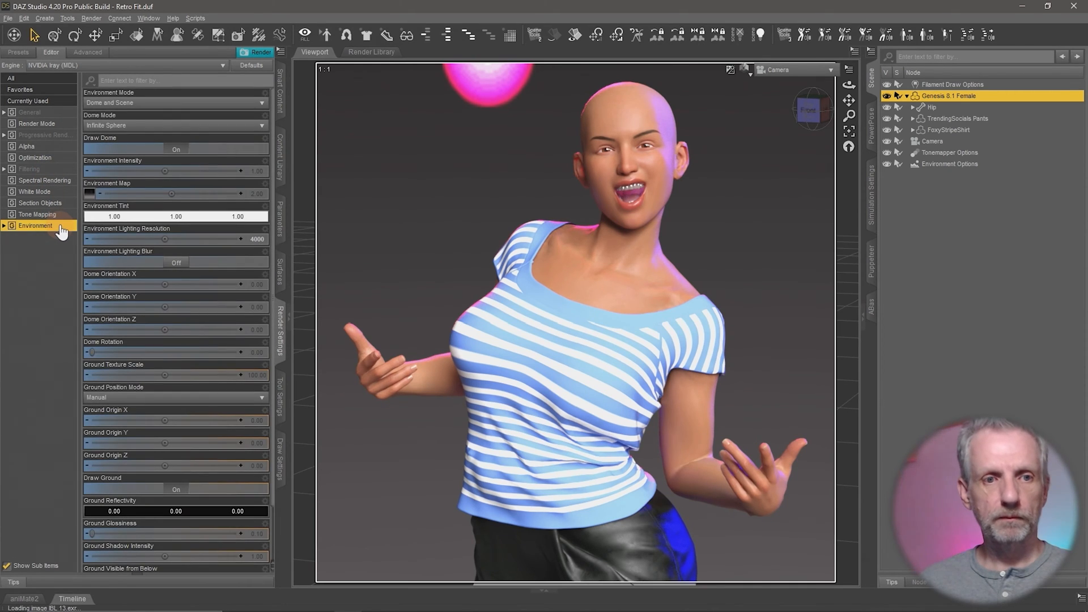
left_click(253, 172)
type("0.5")
key("Return")
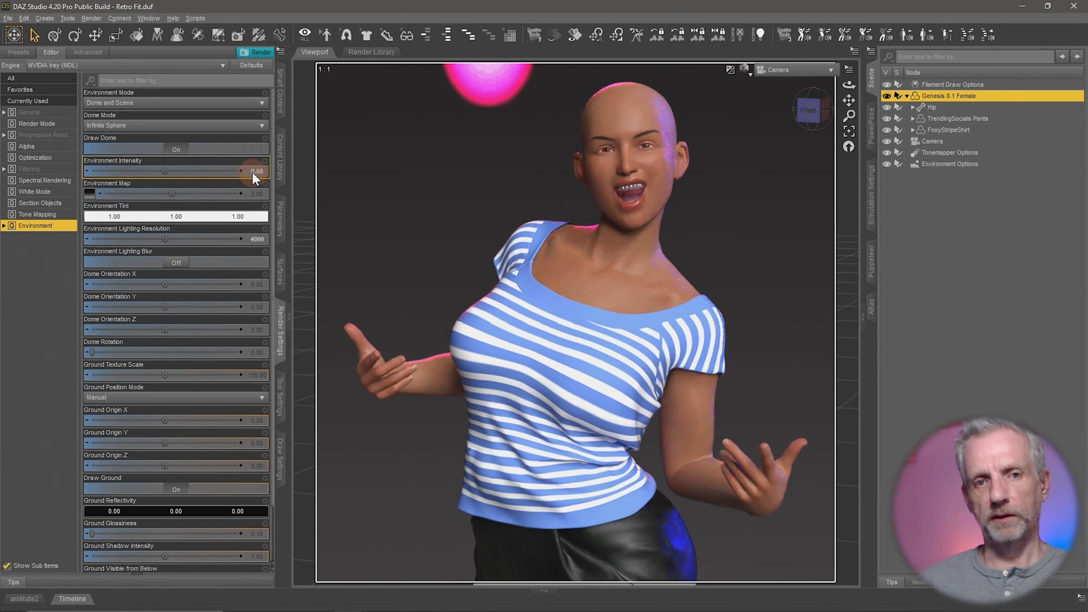
left_click(253, 172)
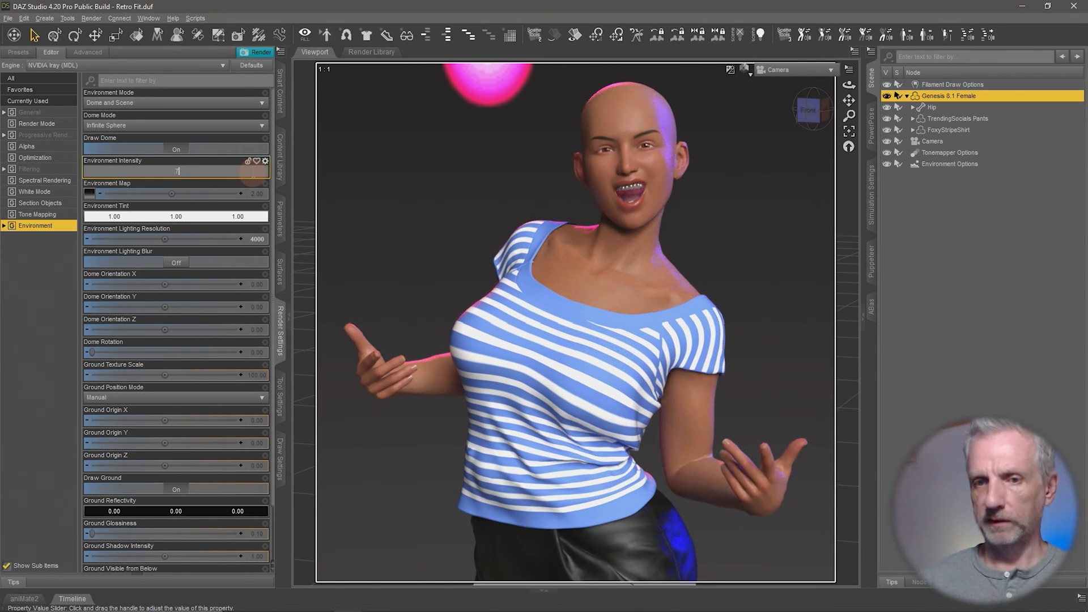
type(".7")
key("Return")
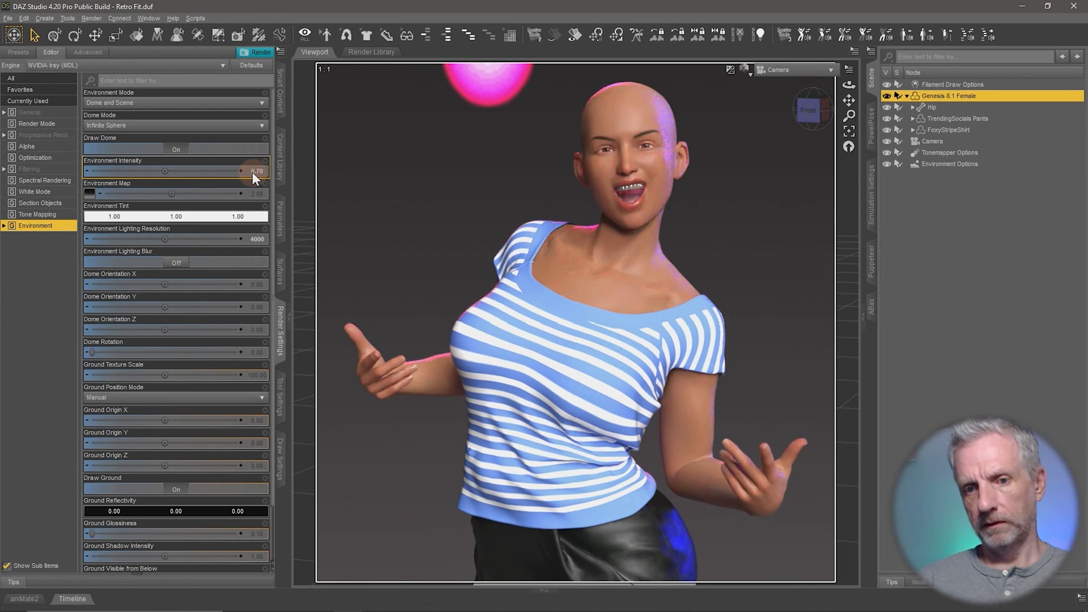
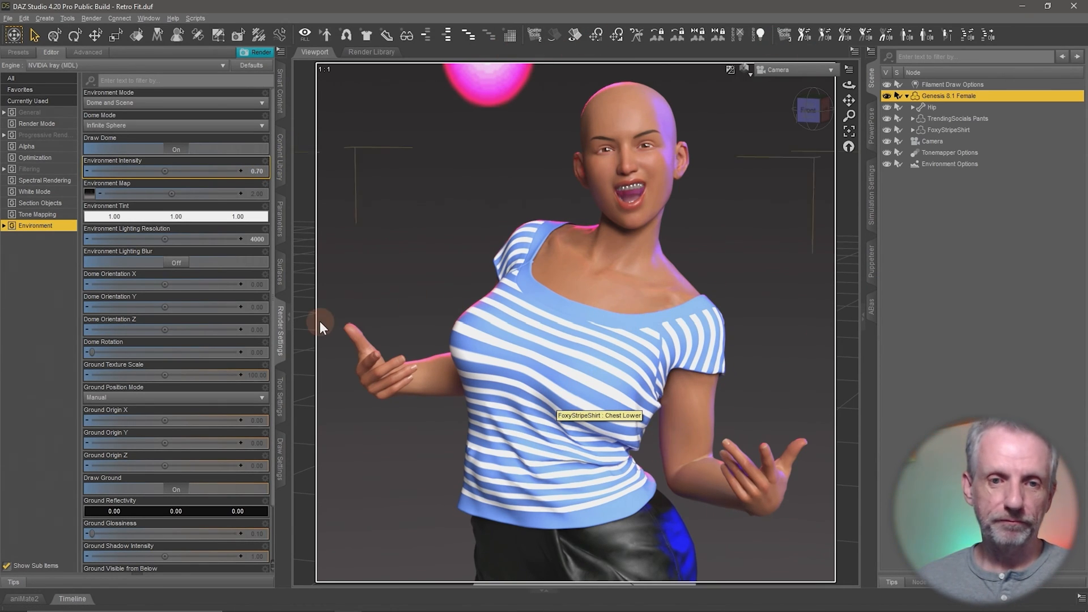
left_click(186, 151)
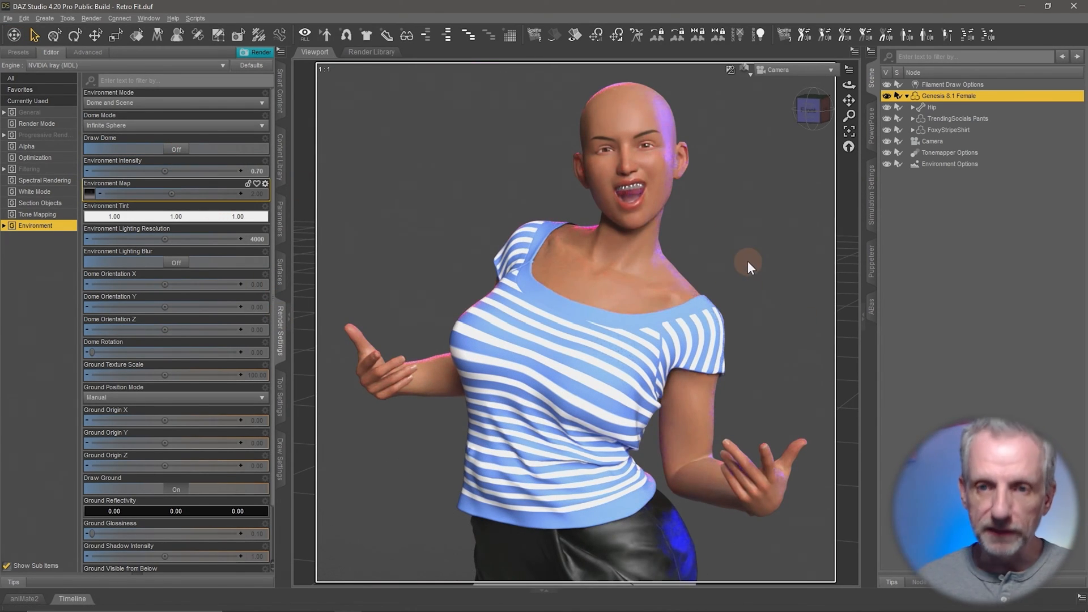
Step: Switch to Perspective View and examine the lit head from the front and back, including the mouth and teeth up close
left_click(796, 69)
left_click(797, 80)
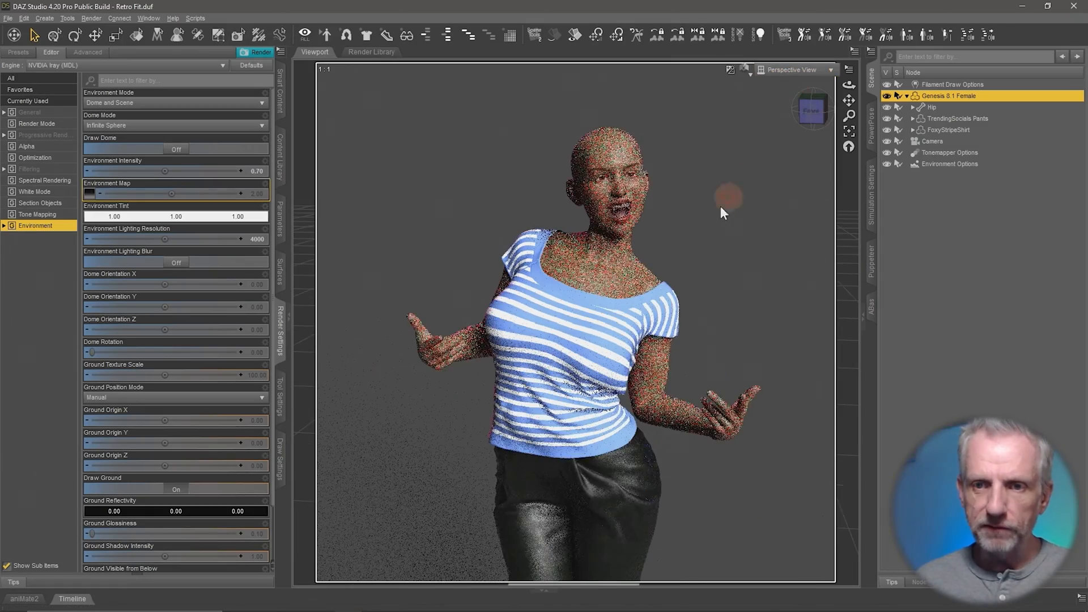
scroll(709, 229, "up", 10)
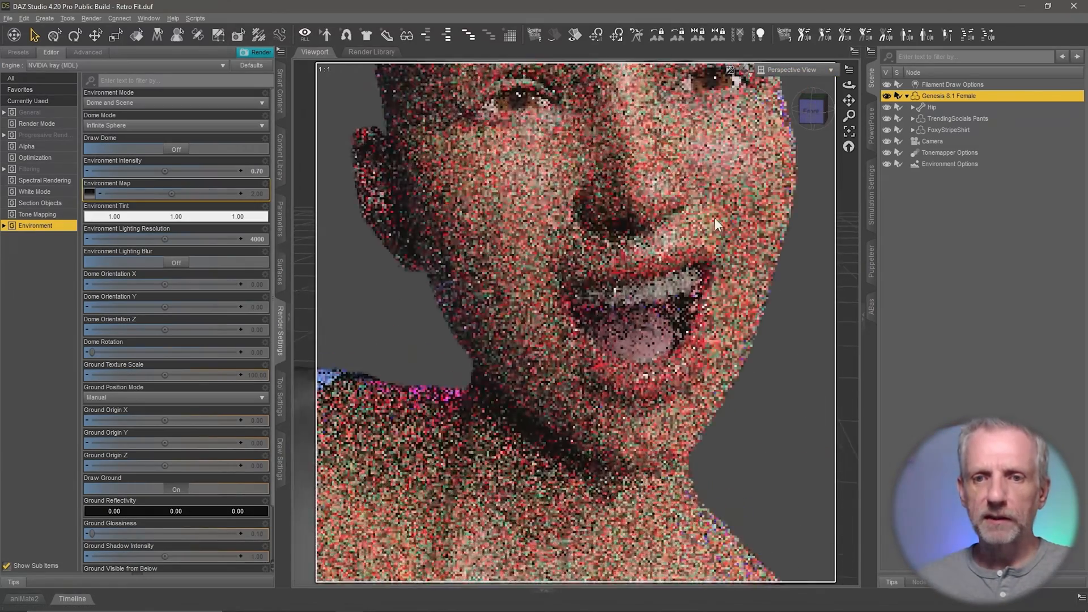
scroll(715, 220, "up", 5)
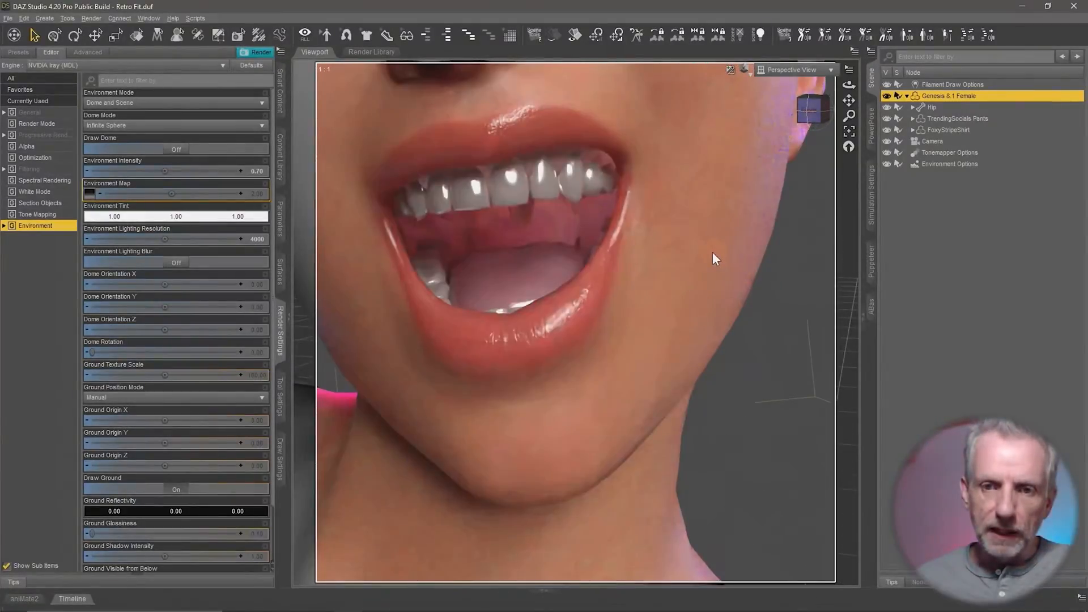
scroll(715, 250, "down", 2)
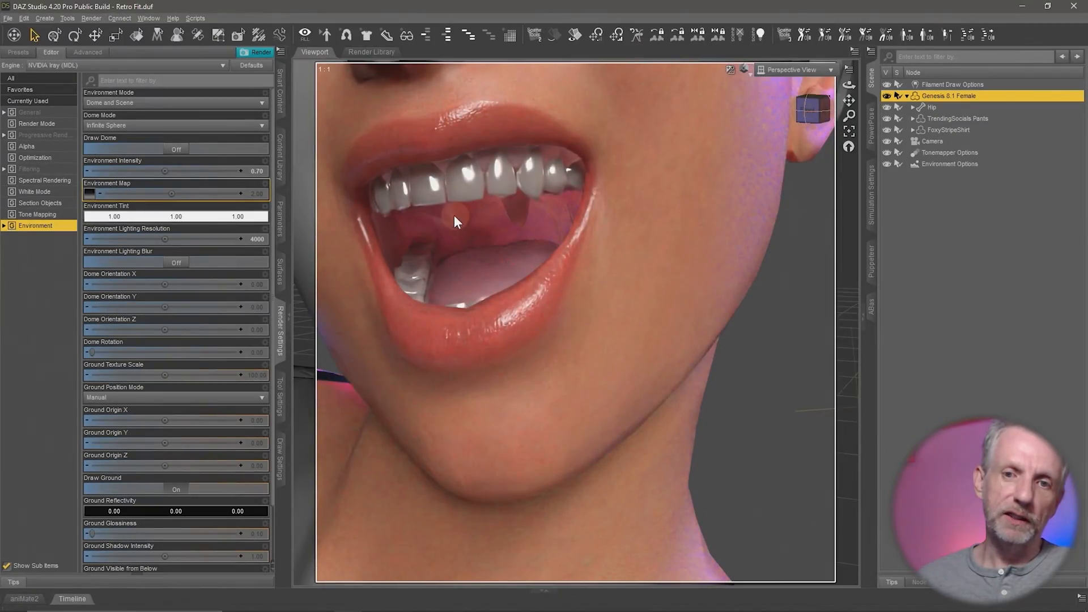
middle_click_drag(597, 236, 598, 397)
scroll(598, 235, "down", 8)
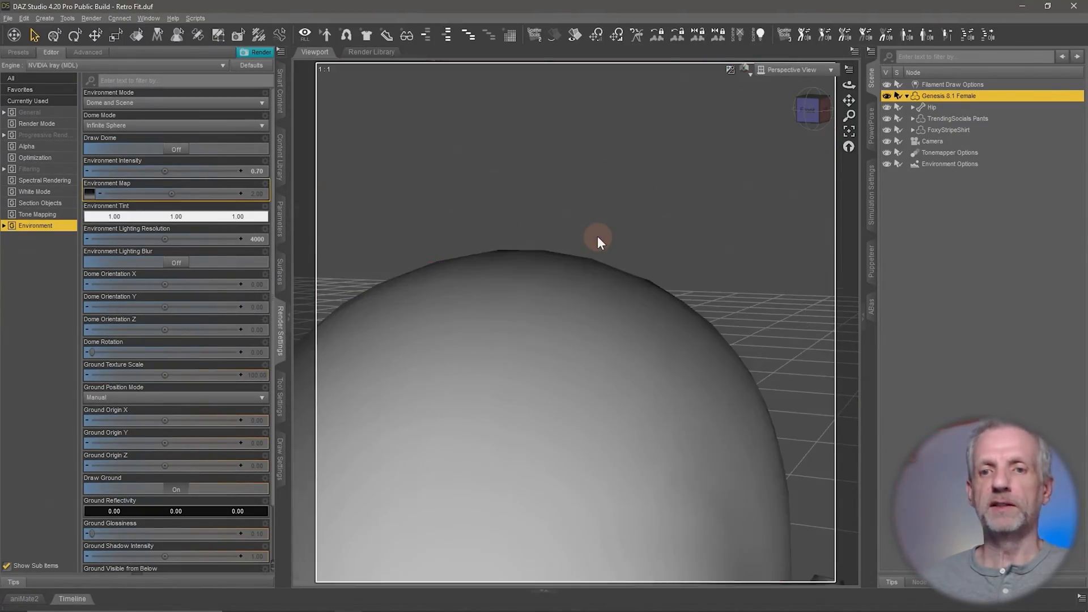
middle_click_drag(597, 236, 600, 170)
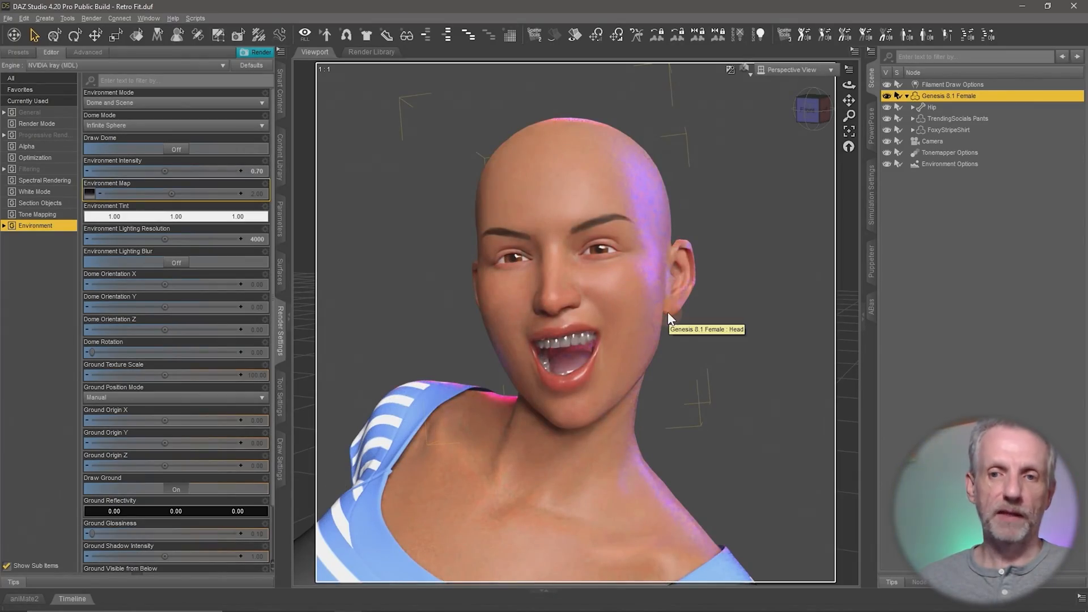
middle_click_drag(668, 312, 612, 311)
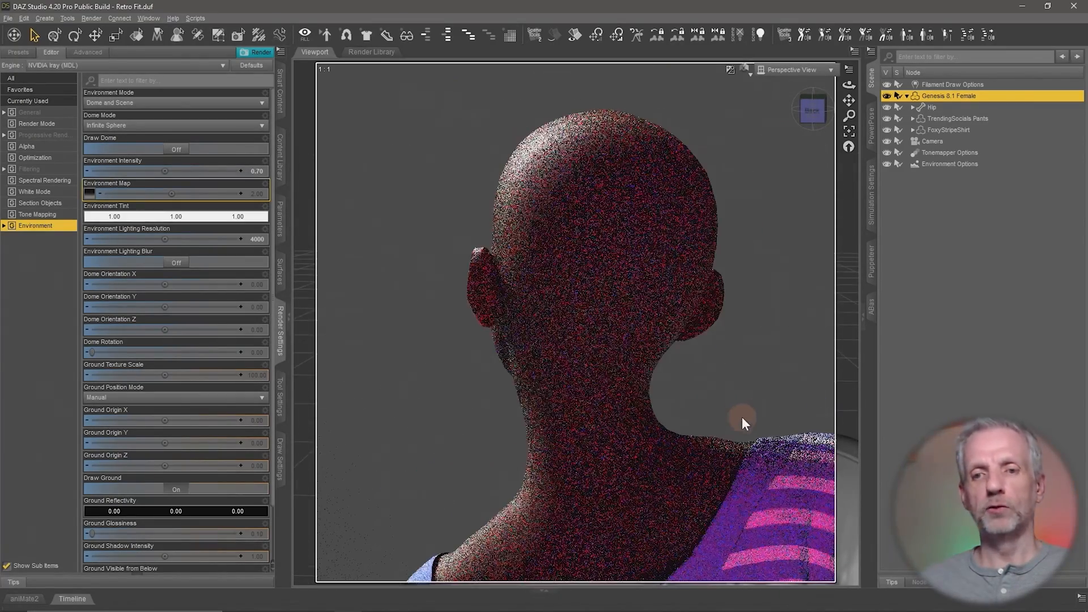
middle_click_drag(727, 404, 722, 405)
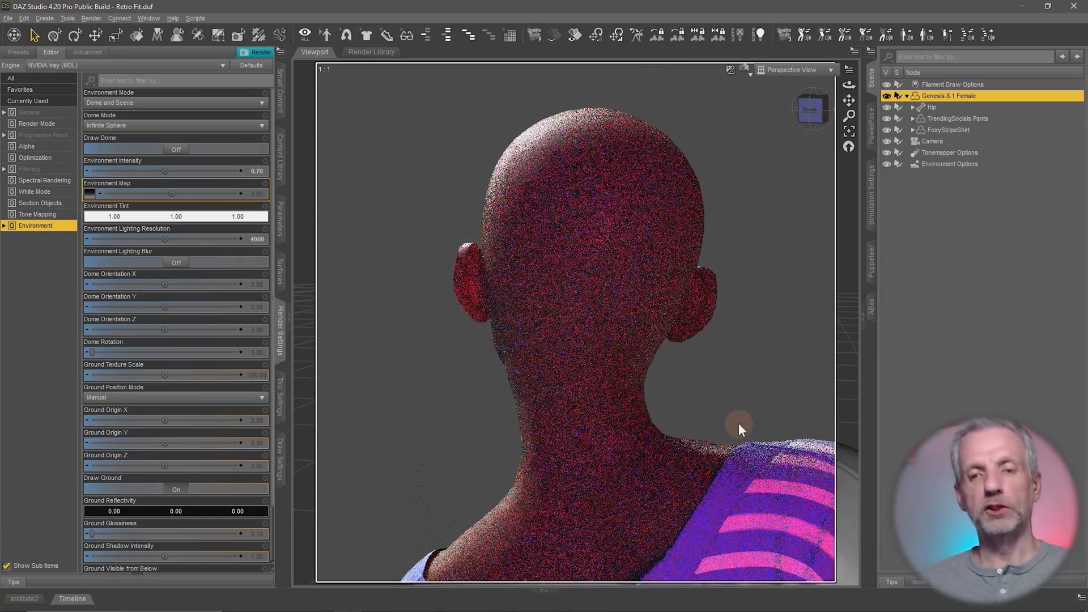
middle_click_drag(632, 417, 790, 428)
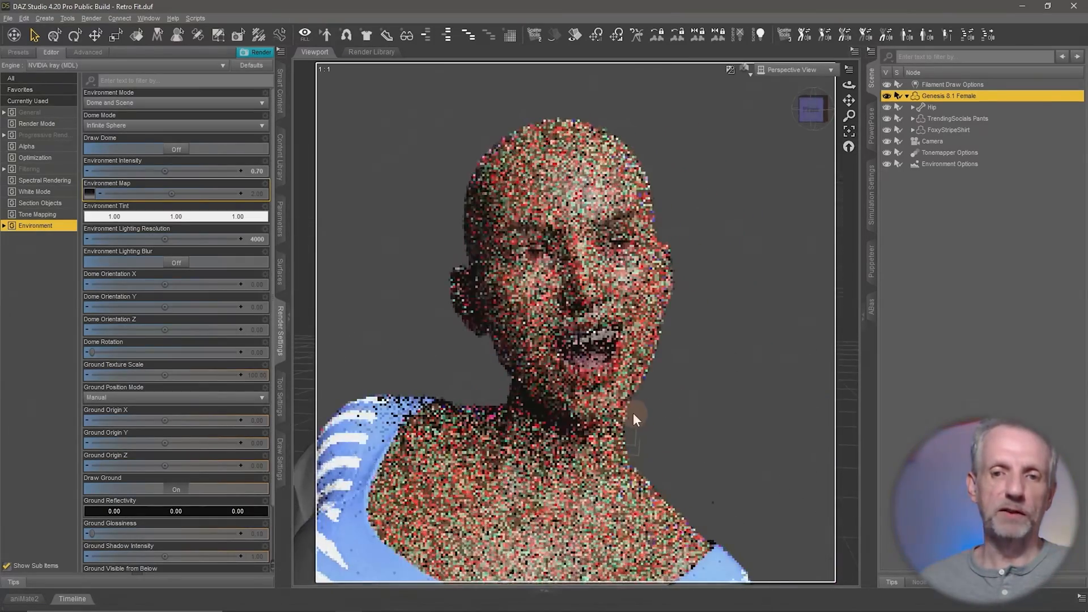
middle_click_drag(634, 412, 693, 348)
scroll(643, 391, "down", 2)
scroll(643, 391, "up", 4)
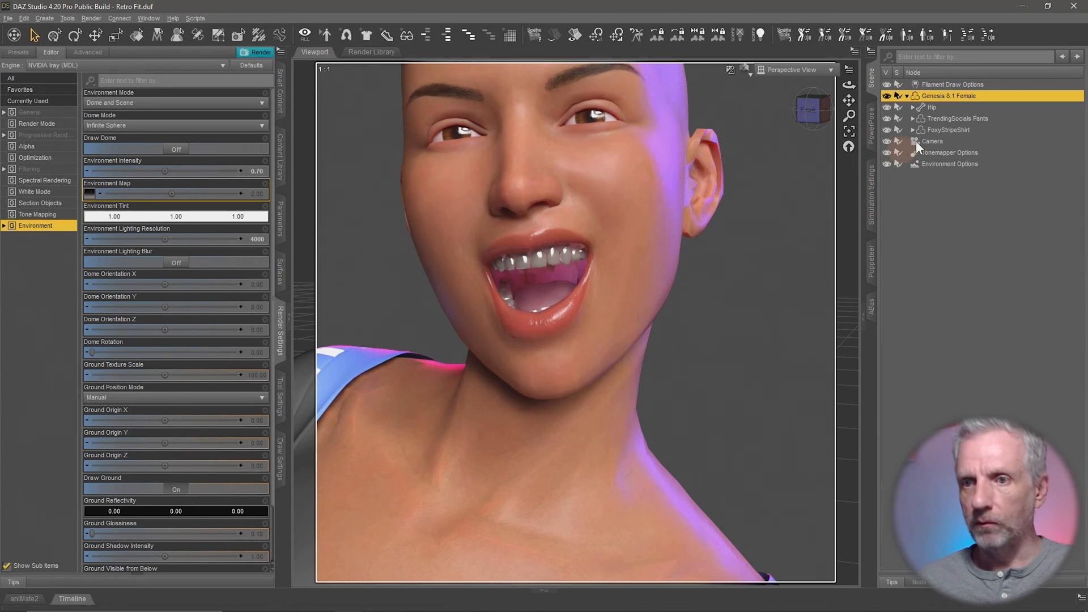
Step: Set the Genesis 8.1 Female's mesh Resolution Level to High Resolution
left_click(283, 226)
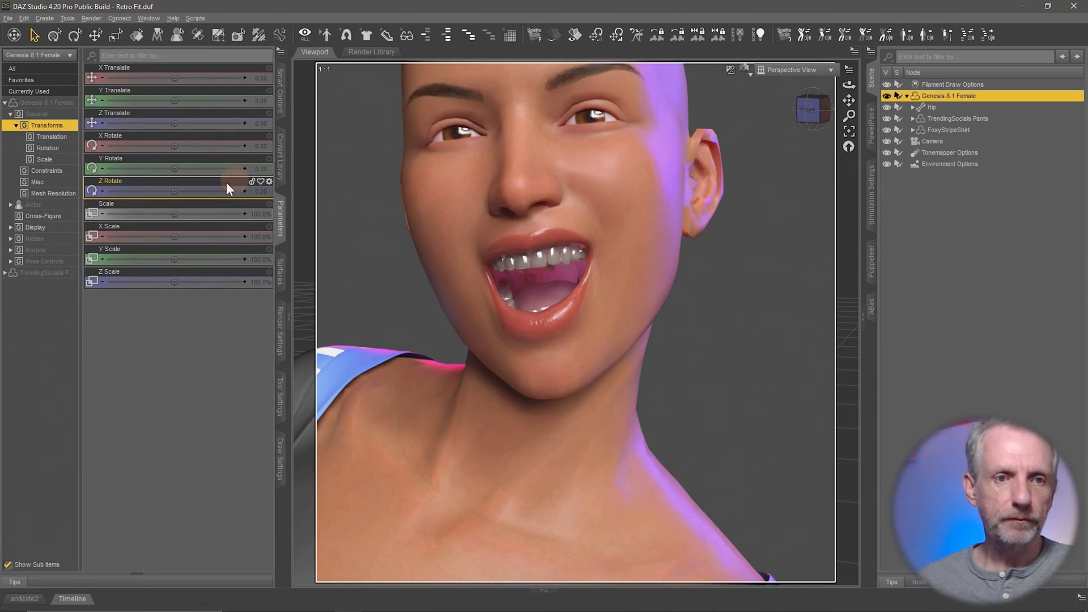
left_click(55, 193)
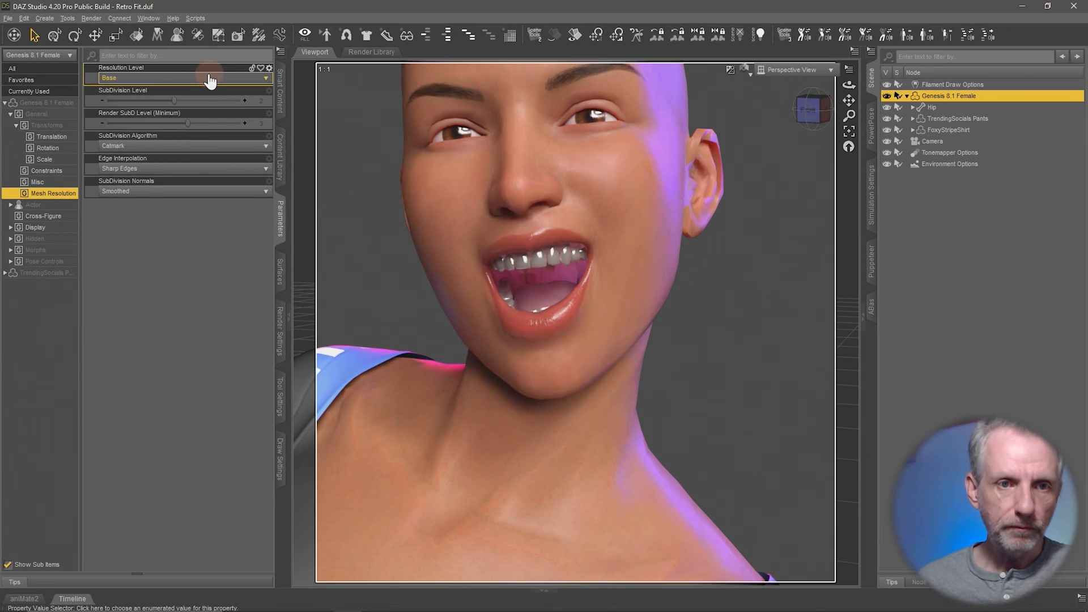
left_click(140, 96)
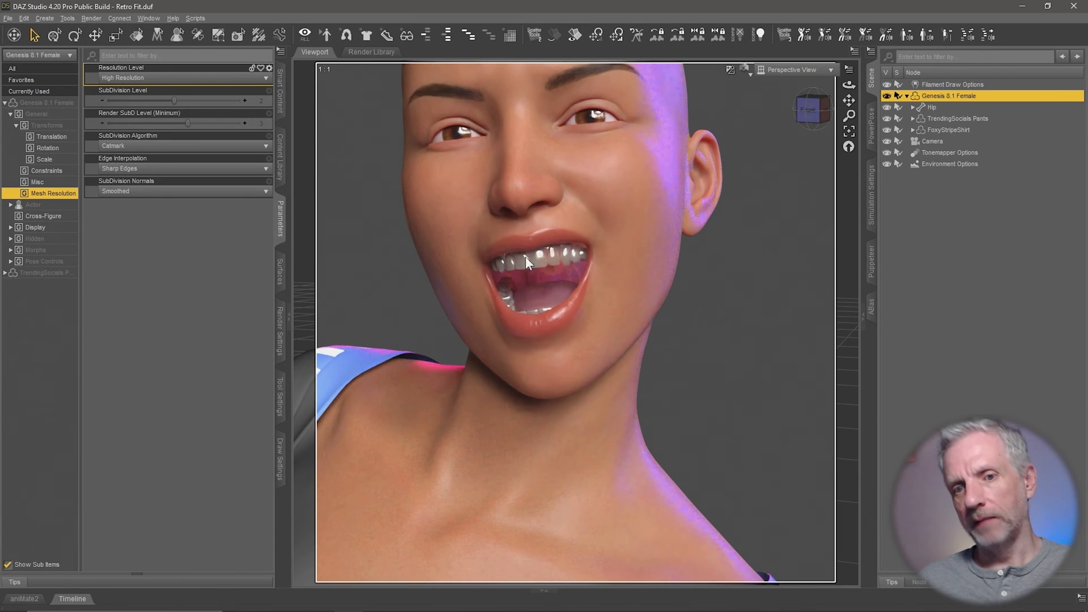
Step: Search the Materials products for "oly" in Smart Content and open the Olympia 8 product
left_click(280, 91)
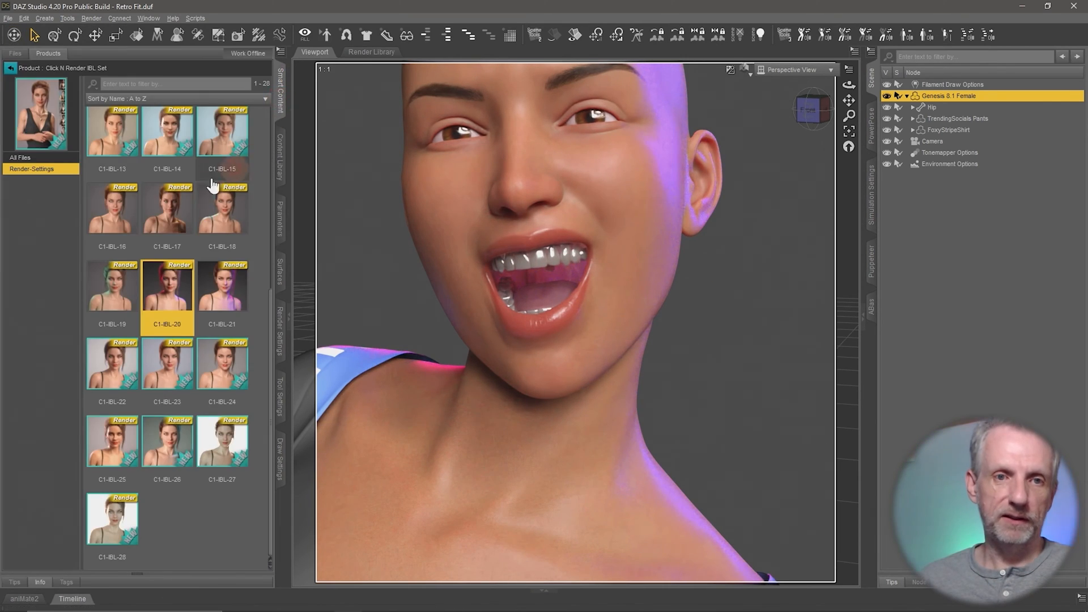
left_click(10, 68)
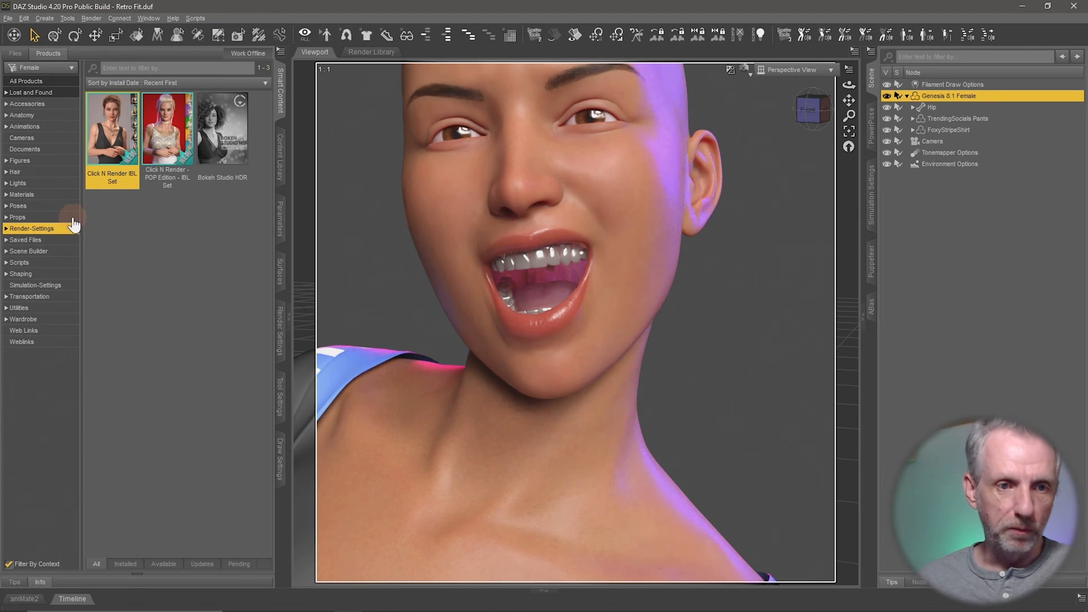
left_click(60, 195)
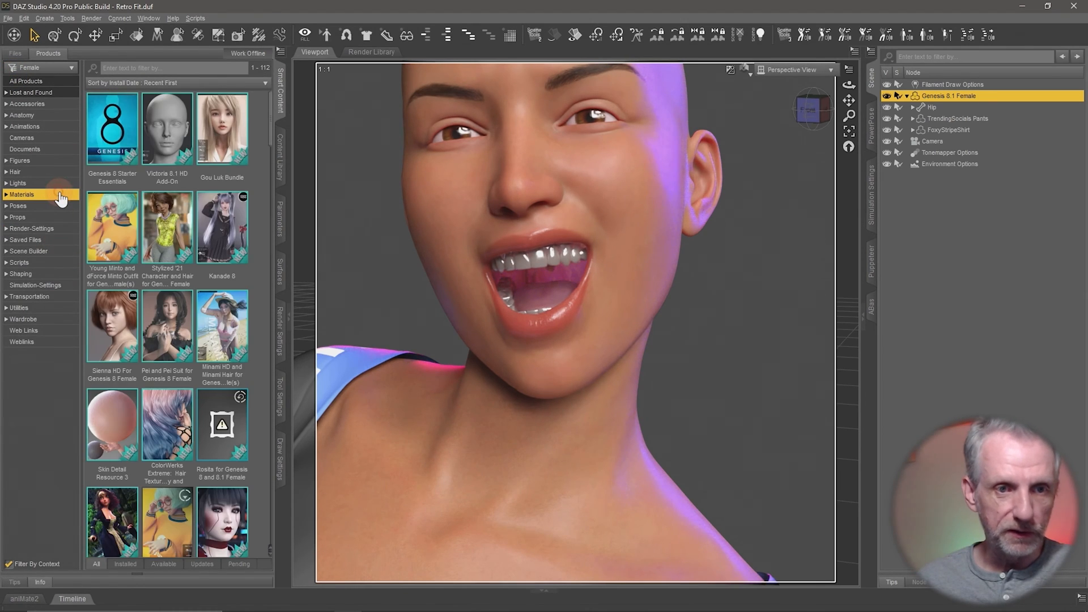
left_click(170, 66)
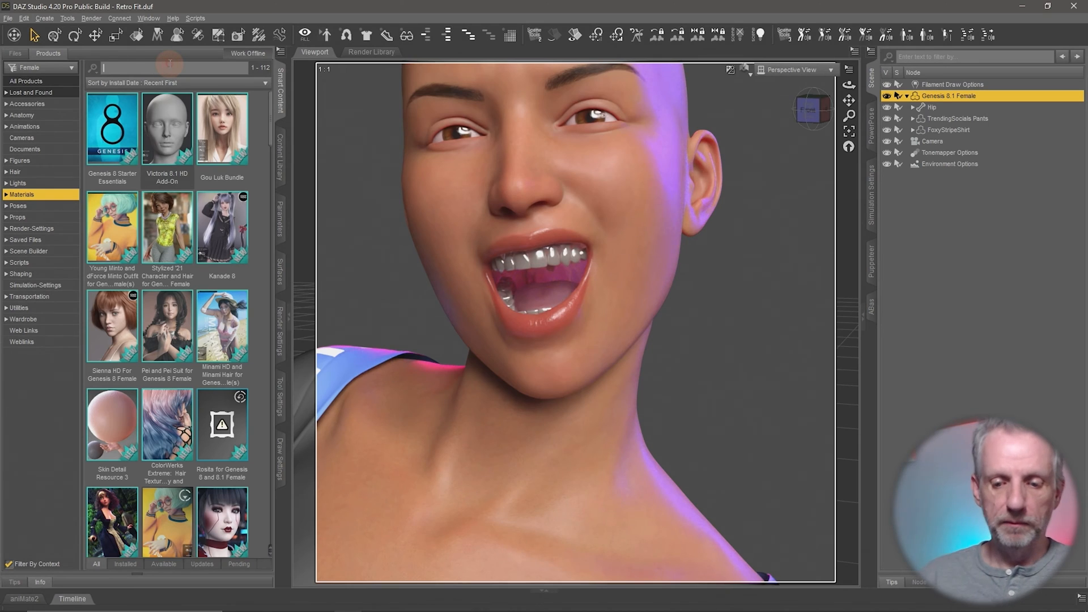
type("oly")
left_click(133, 147)
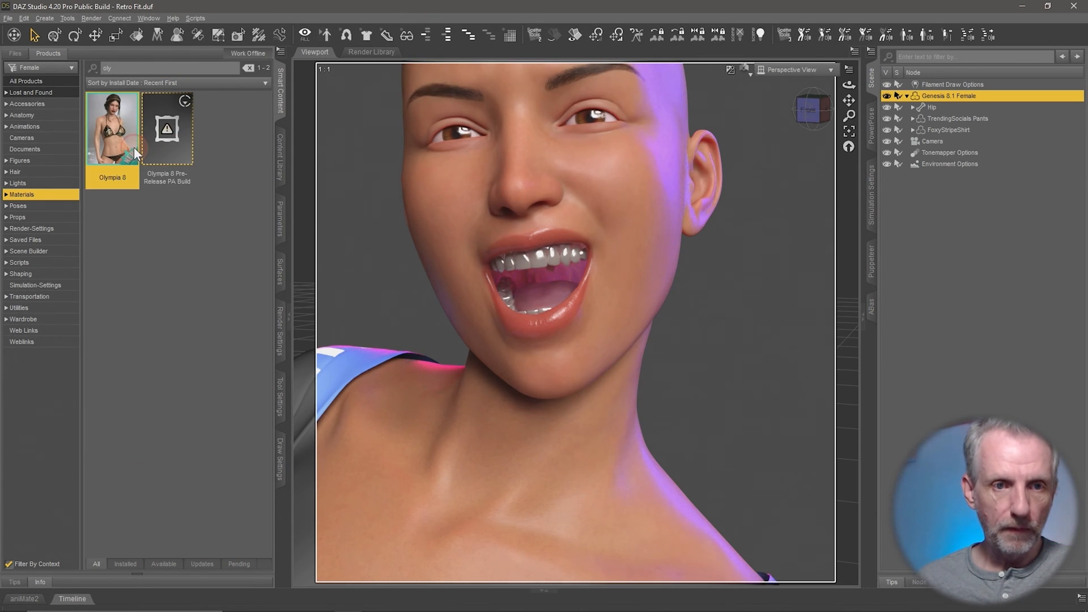
double_click(133, 147)
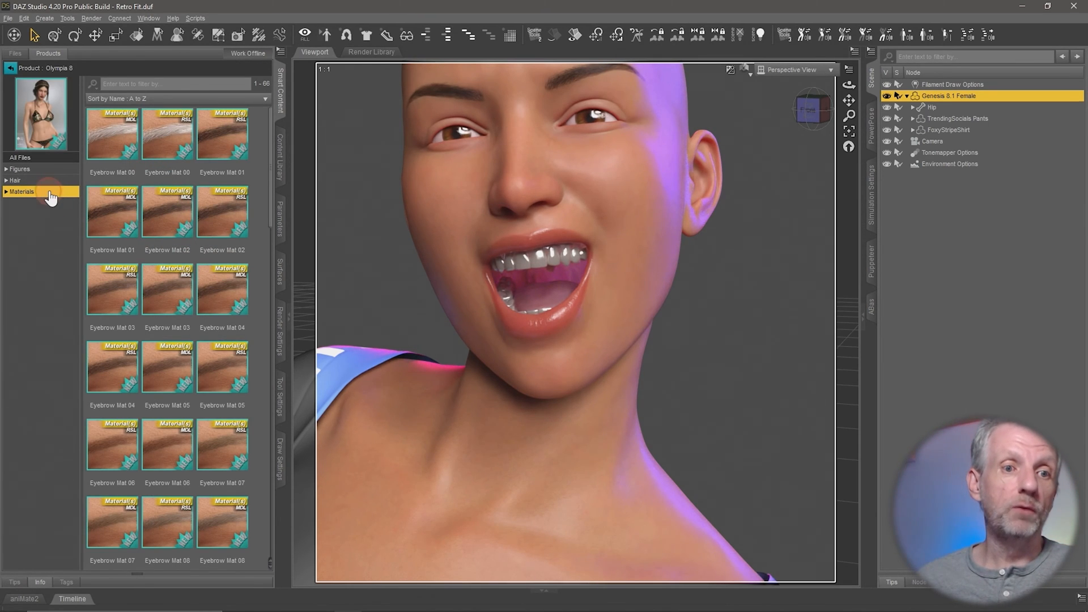
Step: Narrow the Olympia 8 files to the Iray Skin materials
left_click(53, 214)
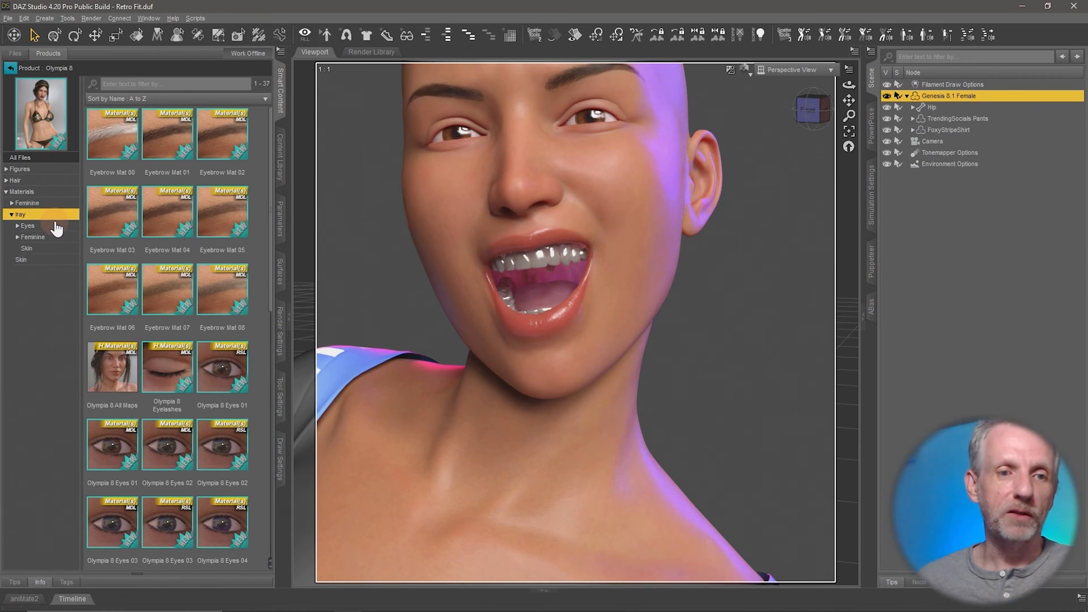
scroll(126, 285, "down", 3)
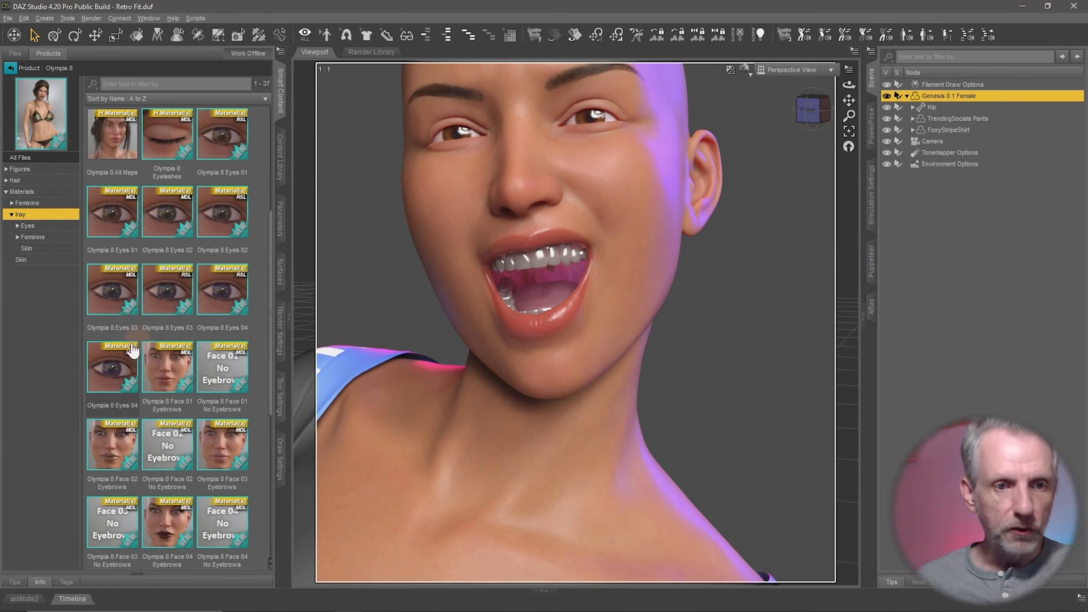
left_click(68, 261)
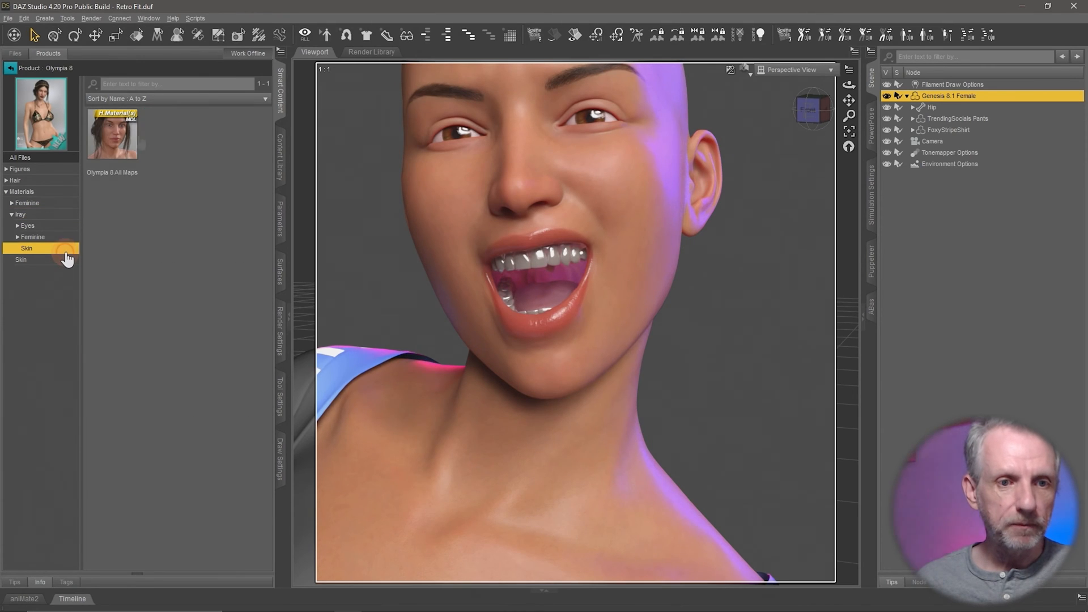
left_click(67, 248)
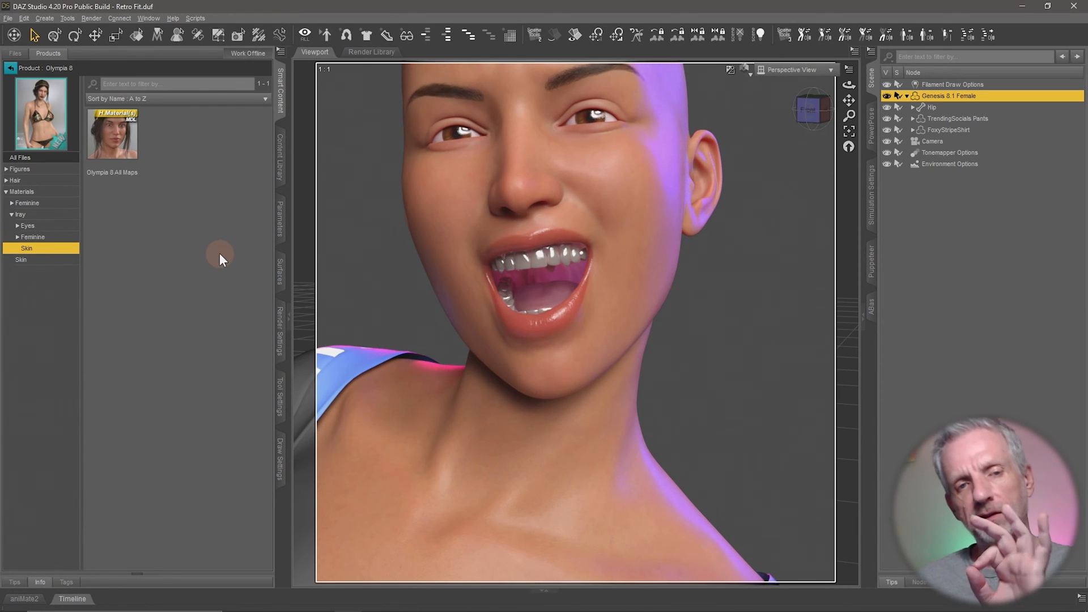
Step: Leave the Olympia 8 product, clear the product search and open the Sienna HD For Genesis 8 Female product from Materials
left_click(10, 68)
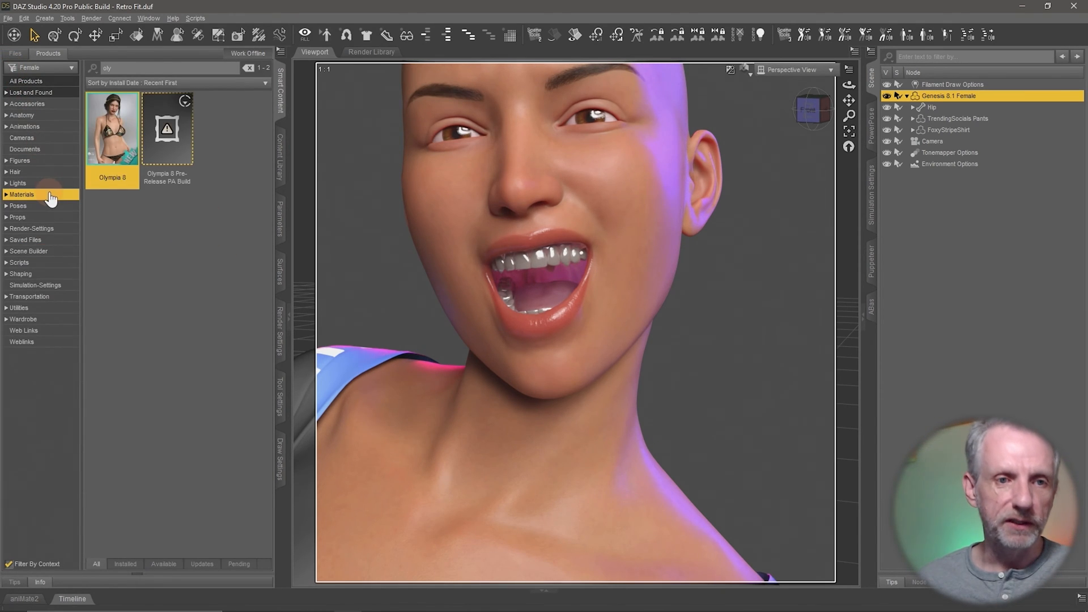
left_click(248, 68)
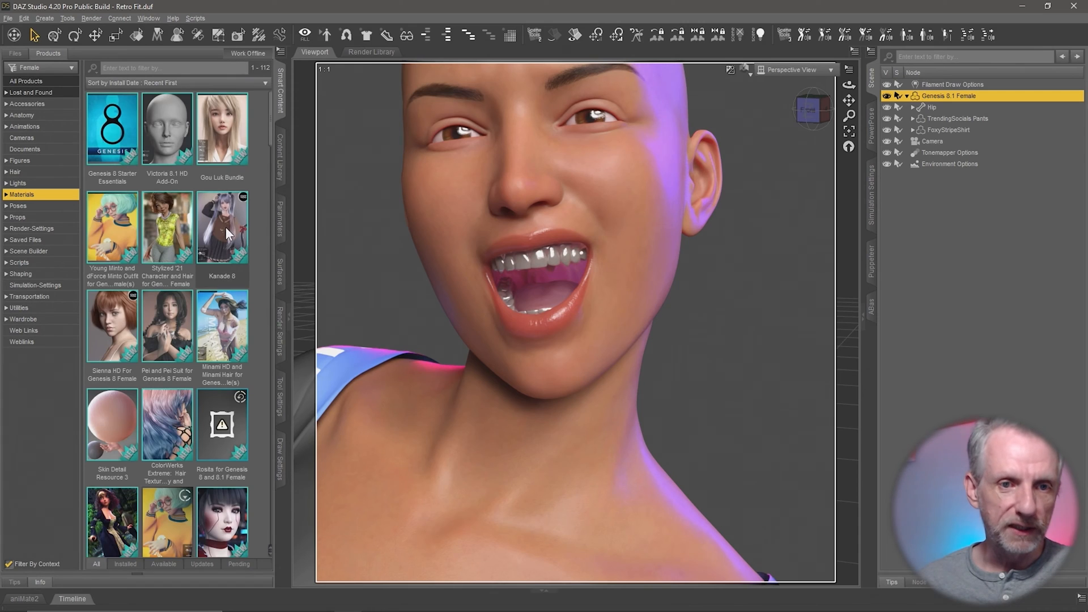
scroll(226, 228, "down", 5)
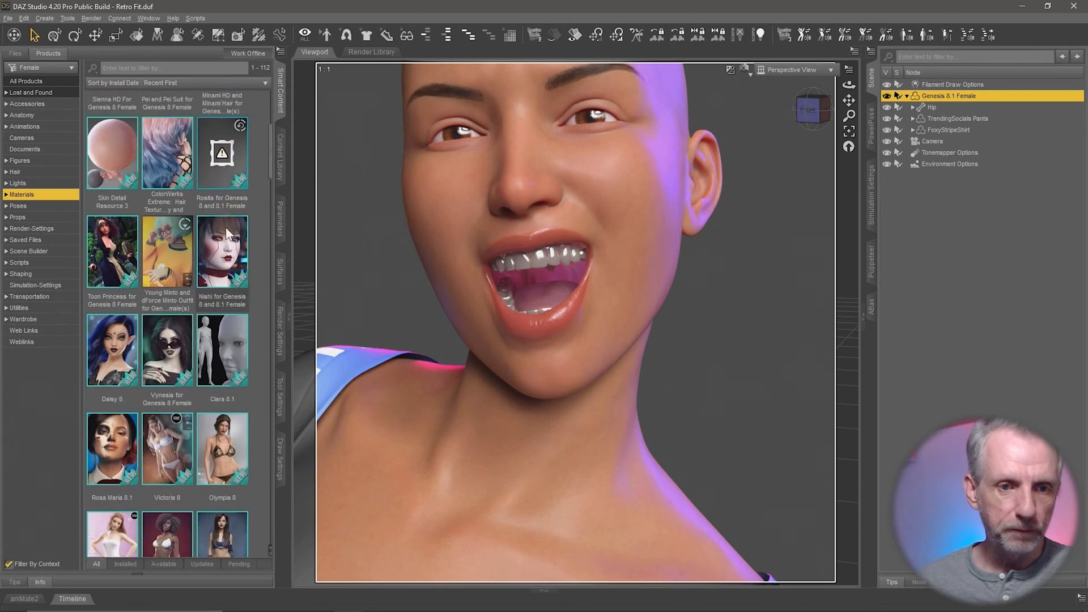
scroll(226, 226, "up", 3)
left_click(112, 336)
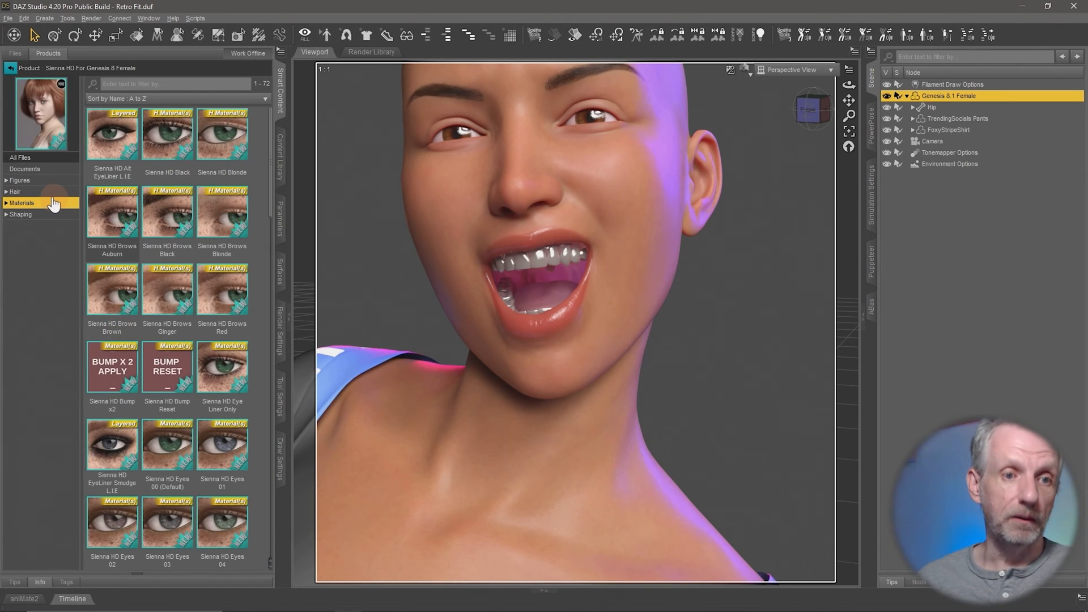
Step: Narrow the product files to the Iray Feminine Sienna HD materials and apply Sienna HD Full Apply to the Genesis 8.1 Female
double_click(54, 204)
left_click(58, 215)
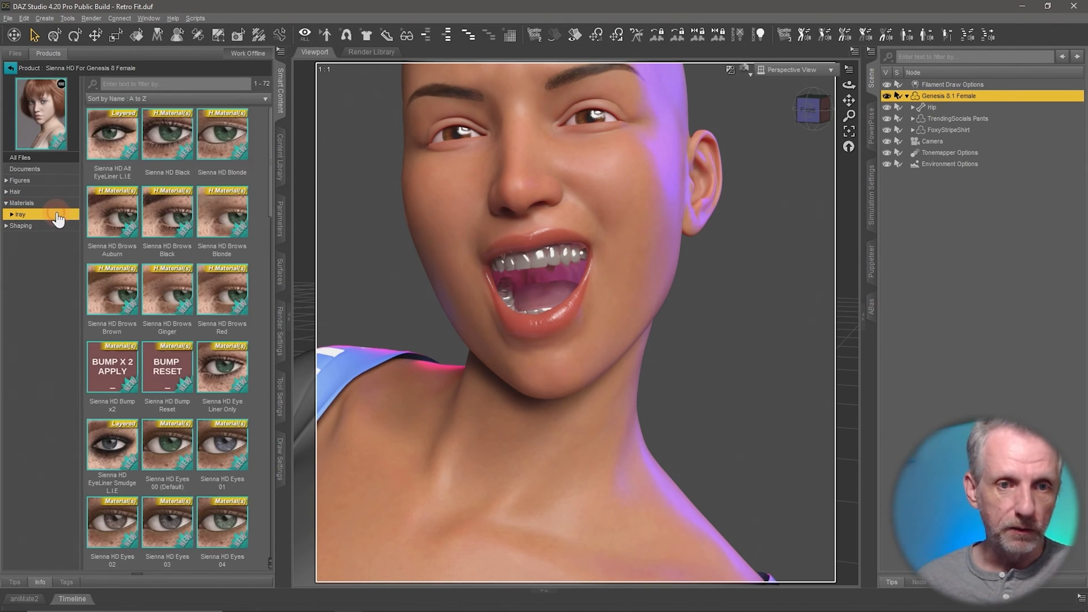
double_click(60, 216)
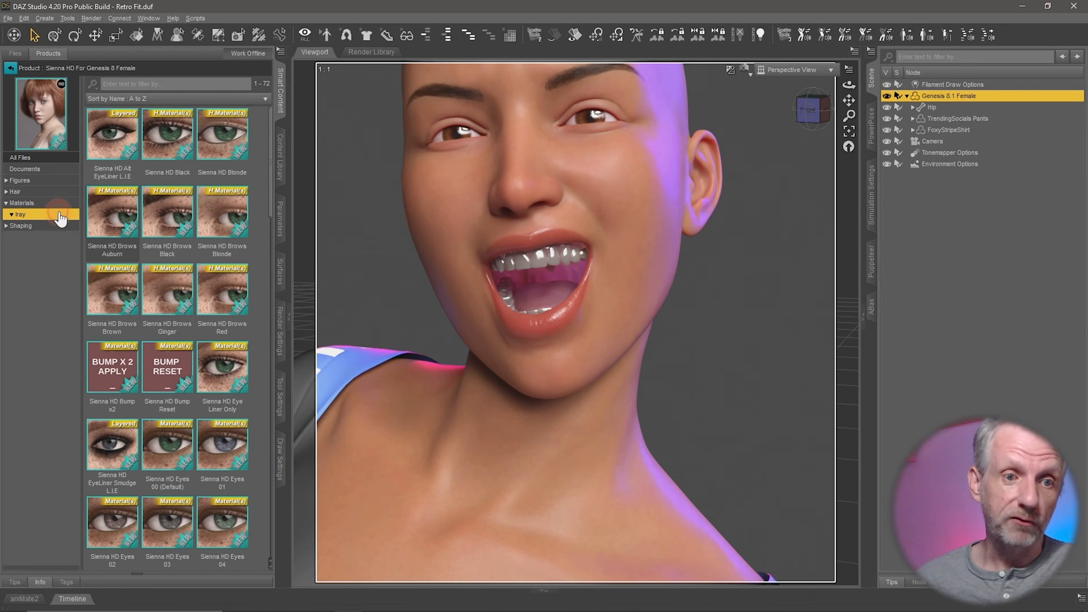
double_click(60, 226)
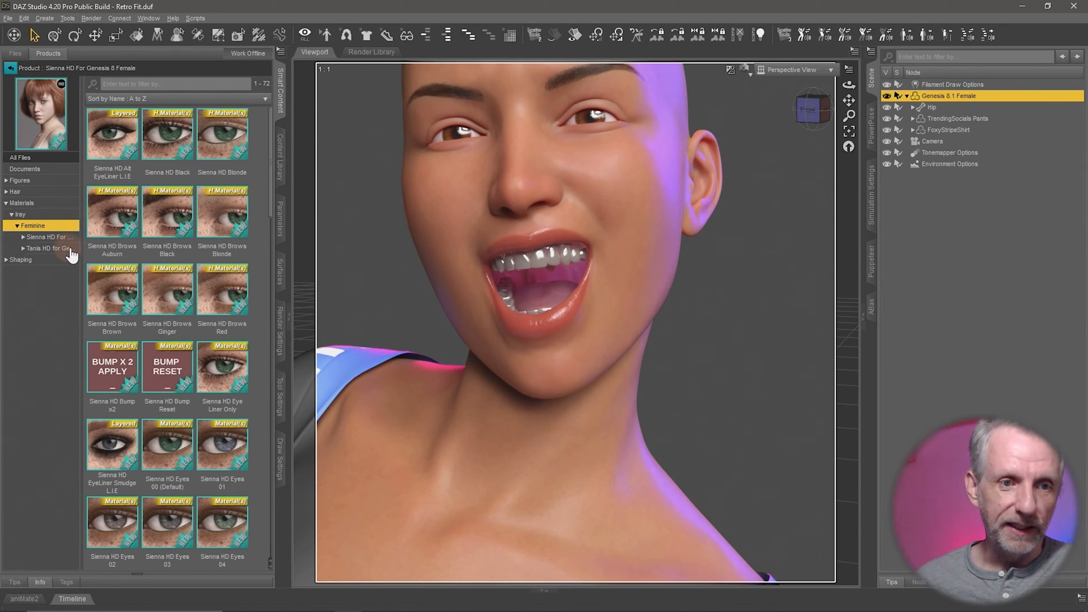
left_click(59, 237)
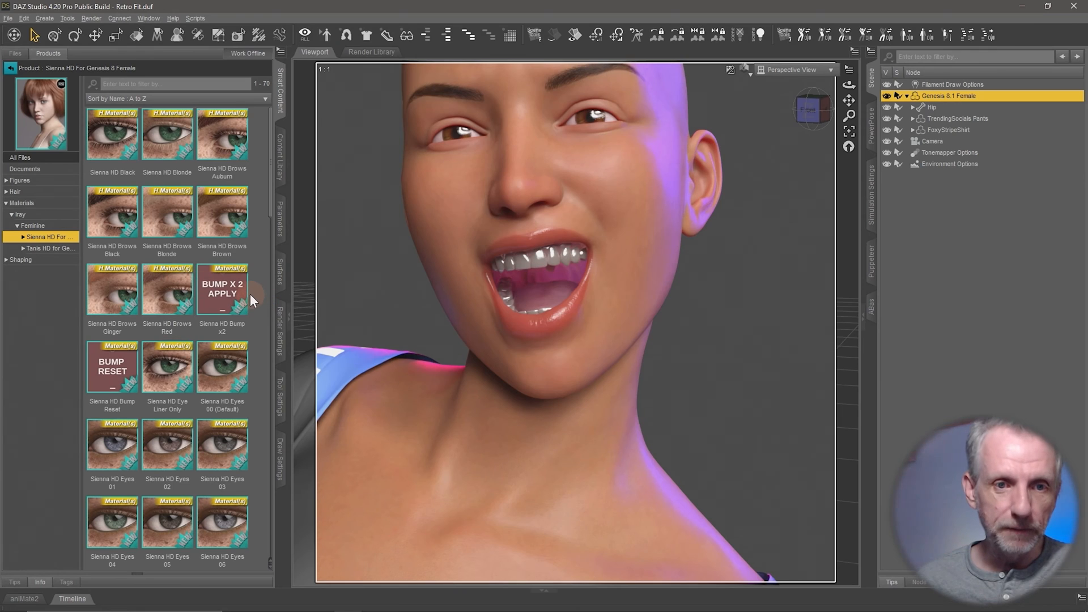
scroll(258, 288, "down", 6)
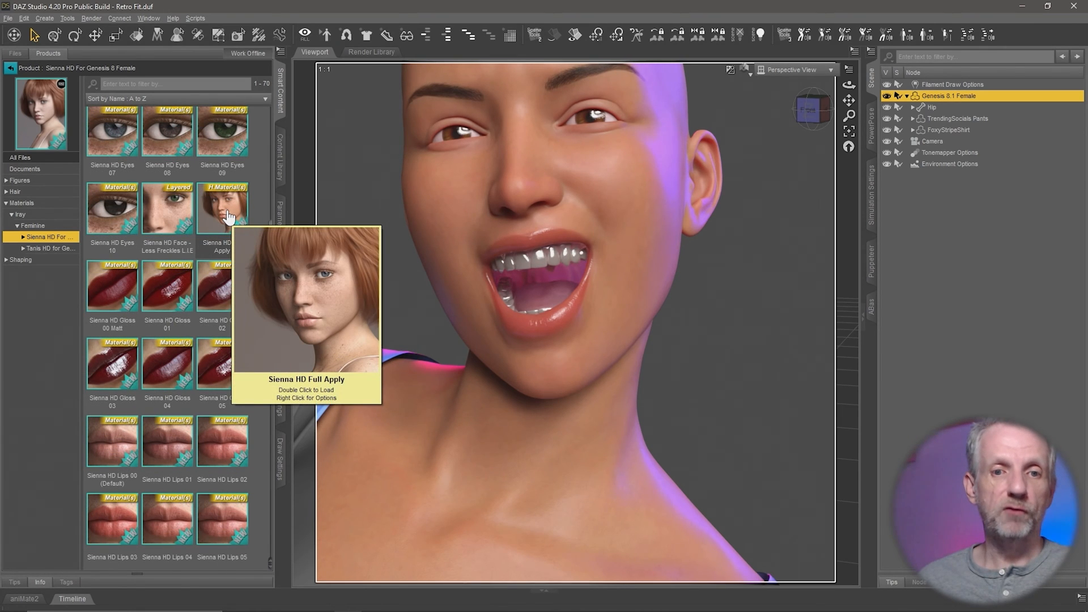
double_click(229, 216)
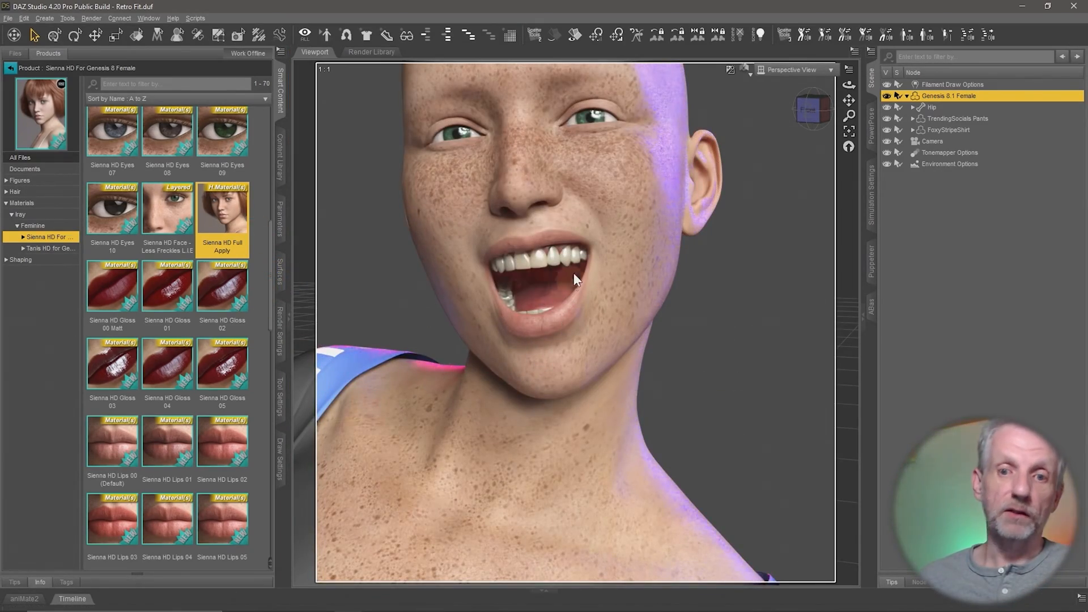
Step: Apply the Sienna HD Lips 10 colour and the Sienna HD Gloss 05 lip gloss to the figure
middle_click_drag(611, 376, 689, 303)
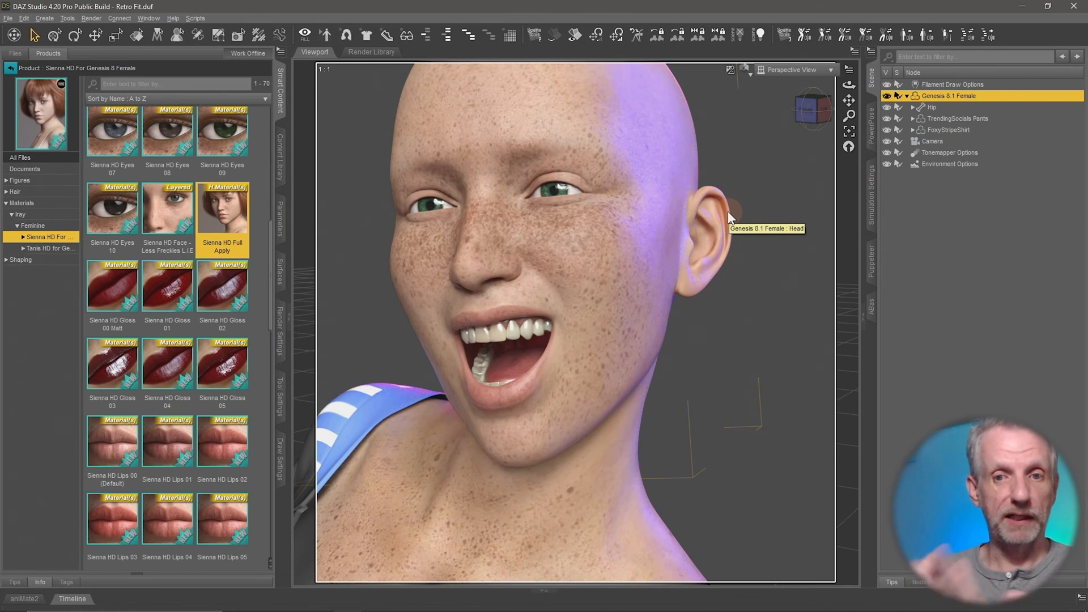
scroll(719, 314, "down", 3)
scroll(719, 314, "down", 2)
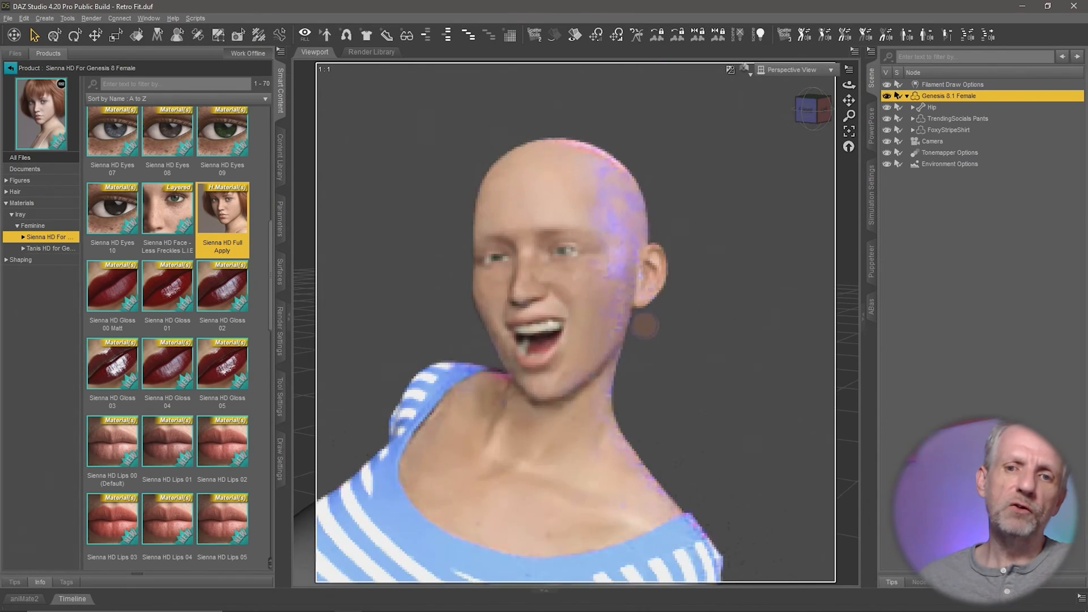
mouse_move(644, 325)
middle_mouse_down()
mouse_move(660, 325)
mouse_move(637, 327)
middle_mouse_up()
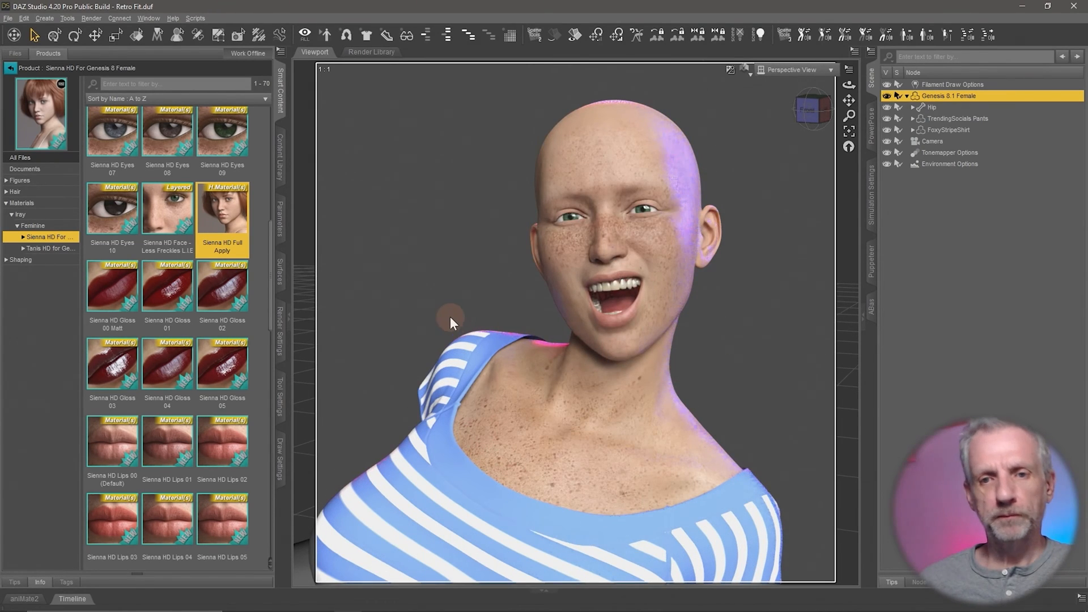
scroll(238, 364, "down", 3)
double_click(167, 443)
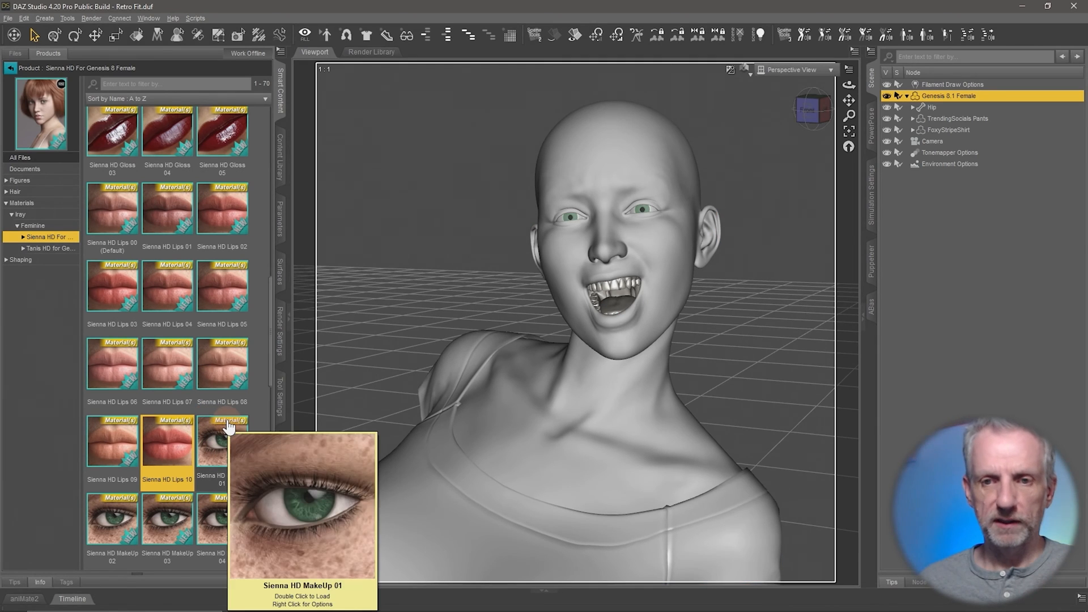
mouse_move(255, 364)
double_click(222, 132)
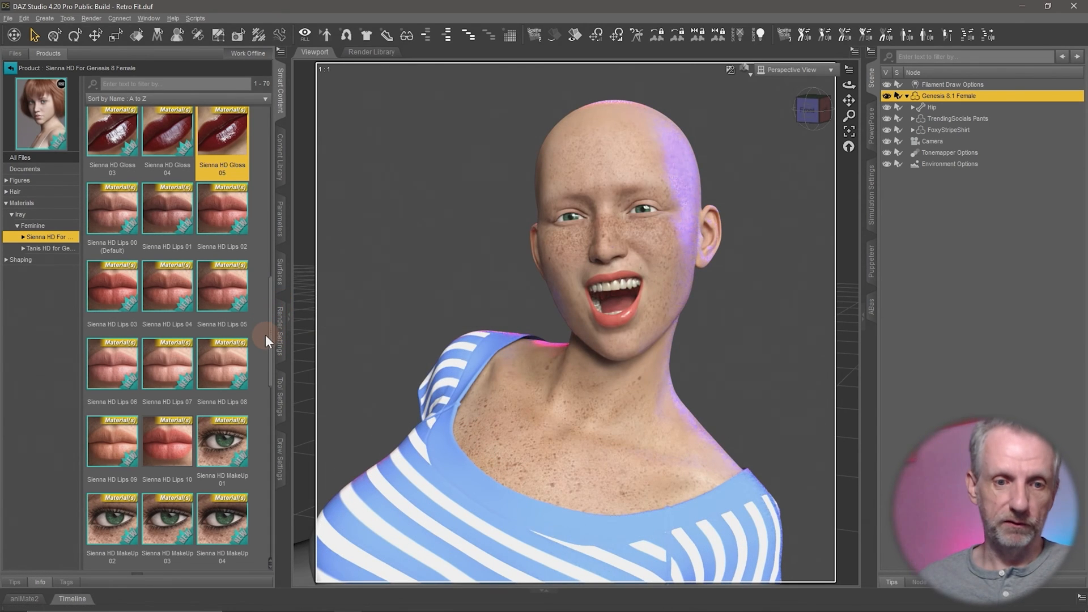
Step: Try the Sienna HD MakeUp 09 and MakeUp 10 presets on the face and settle on Sienna HD MakeUp 05
scroll(265, 334, "down", 3)
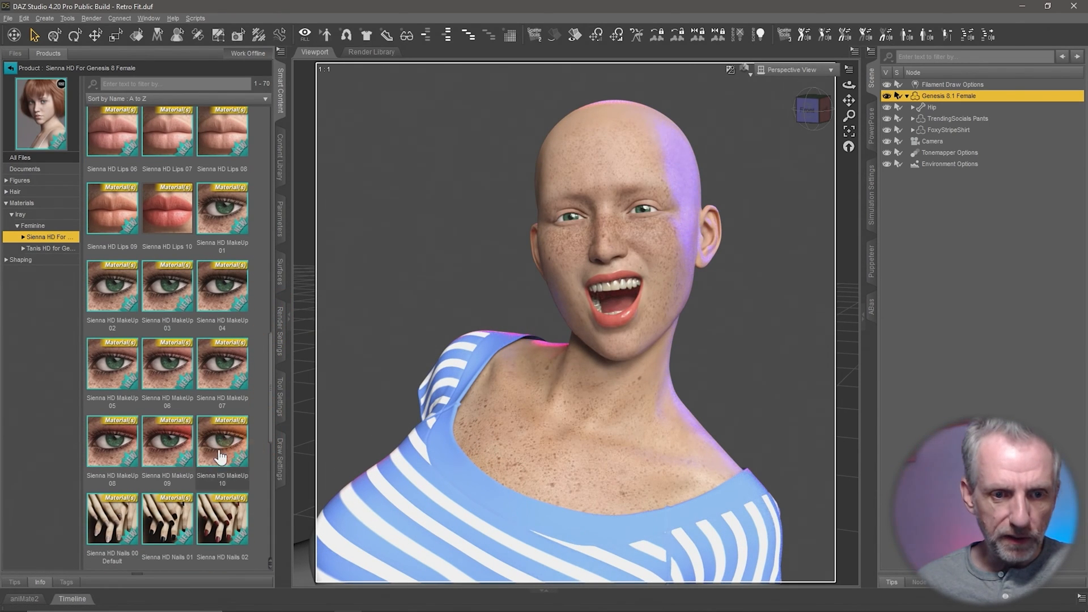
double_click(184, 452)
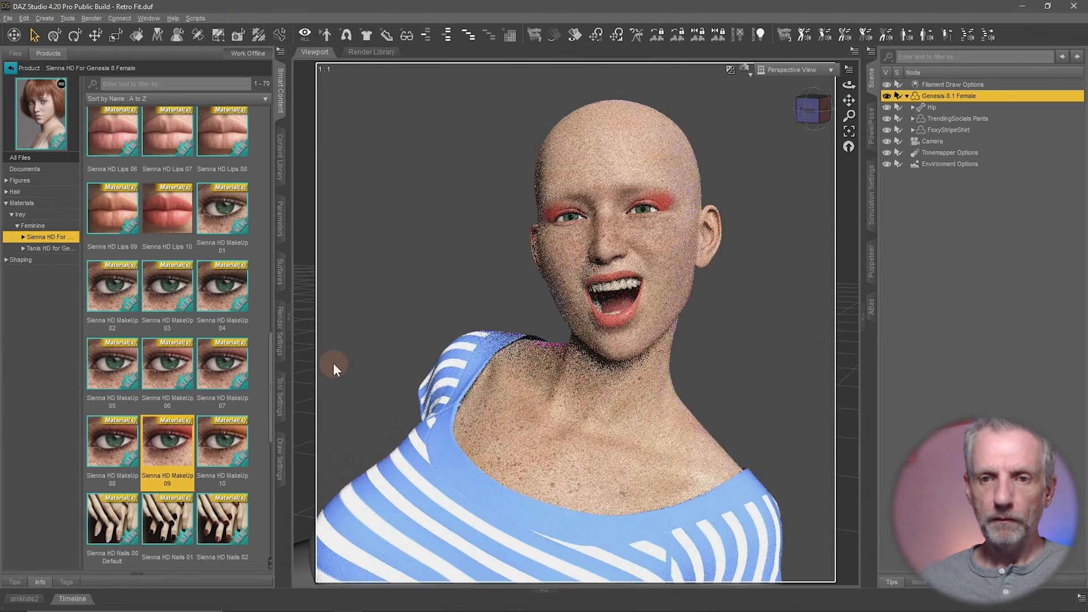
double_click(221, 445)
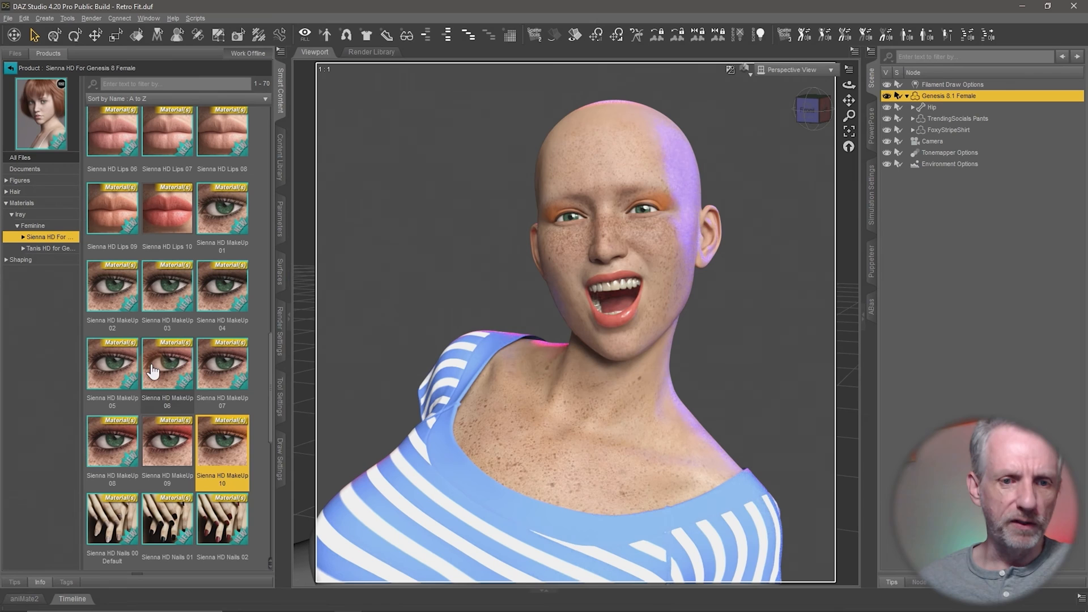
double_click(106, 366)
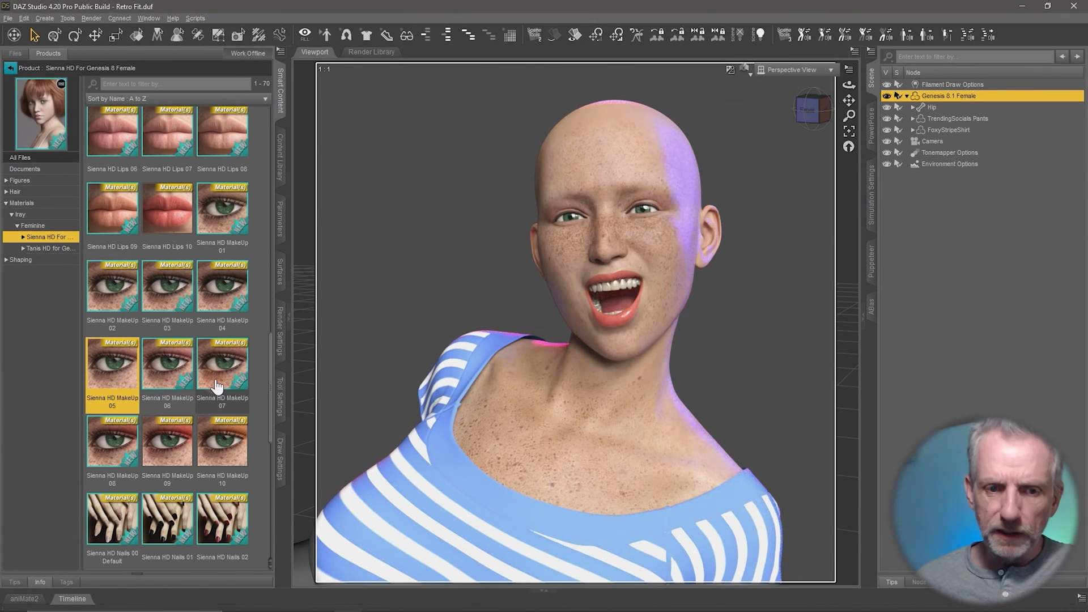
Step: Check the made-up figure from farther away and switch the viewport to the scene's Camera view
scroll(550, 431, "down", 4)
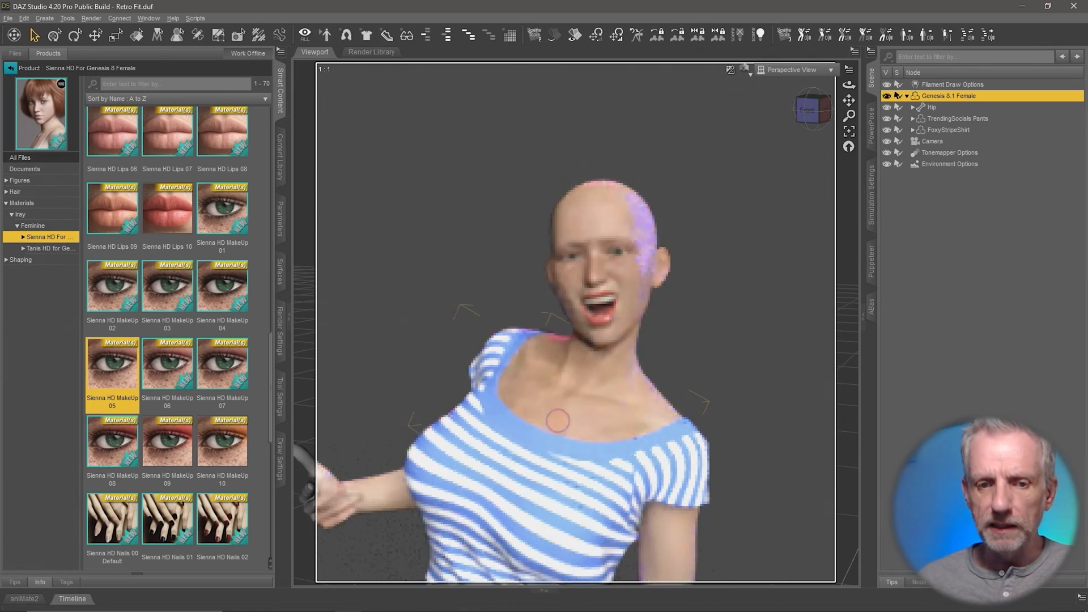
middle_click_drag(555, 420, 550, 434)
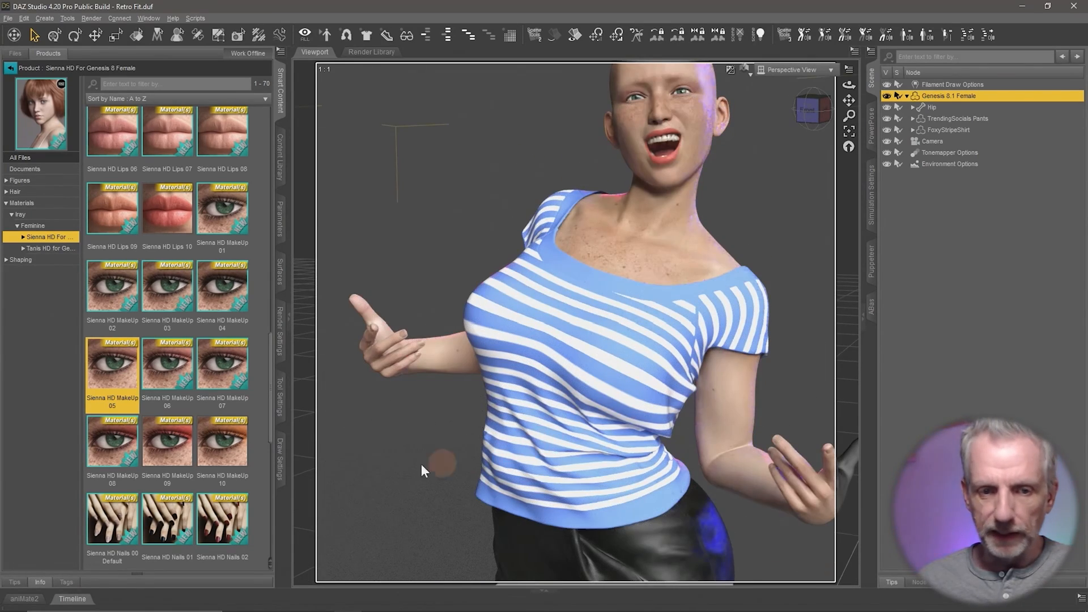
left_click(816, 70)
left_click(791, 170)
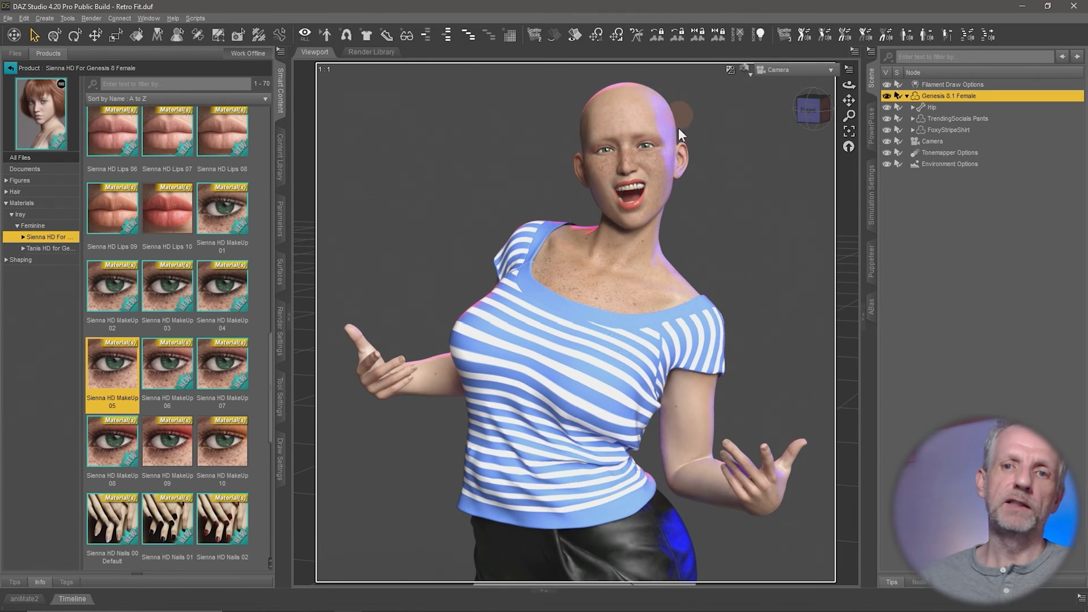
Step: Compare the figure in a re-angled Perspective View with the fixed Camera framing, alternating between both and finishing in the Camera view
left_click(809, 72)
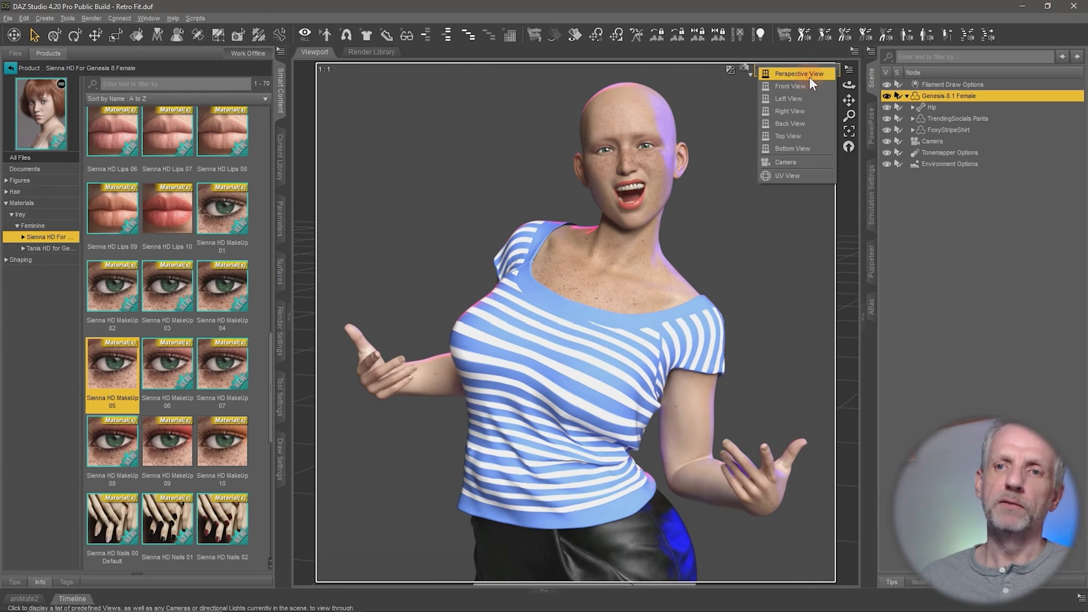
left_click(810, 74)
right_click_drag(774, 168, 758, 195)
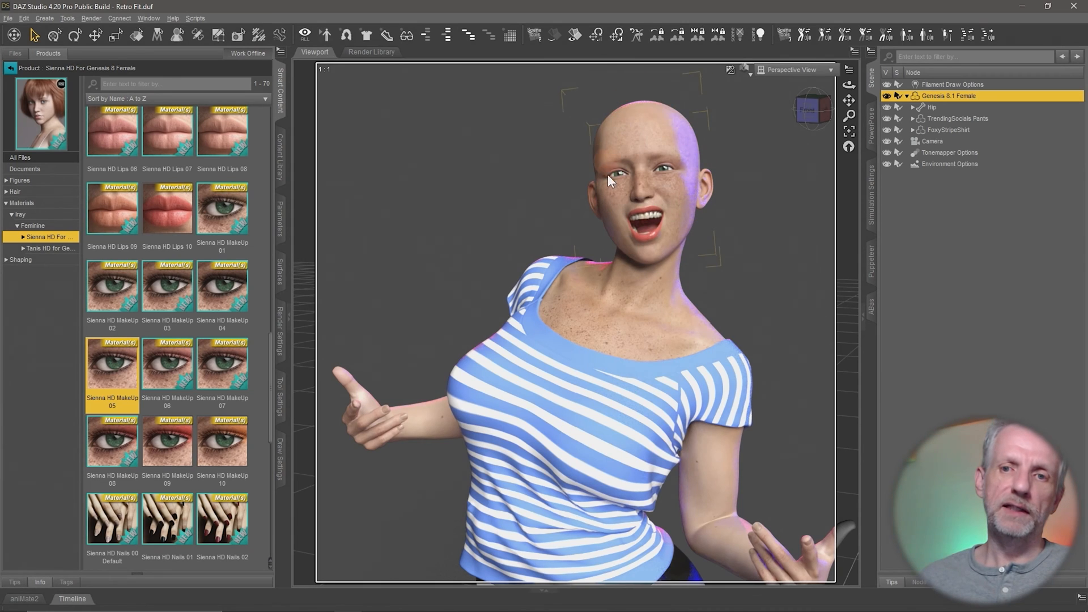
left_click(795, 69)
left_click(807, 165)
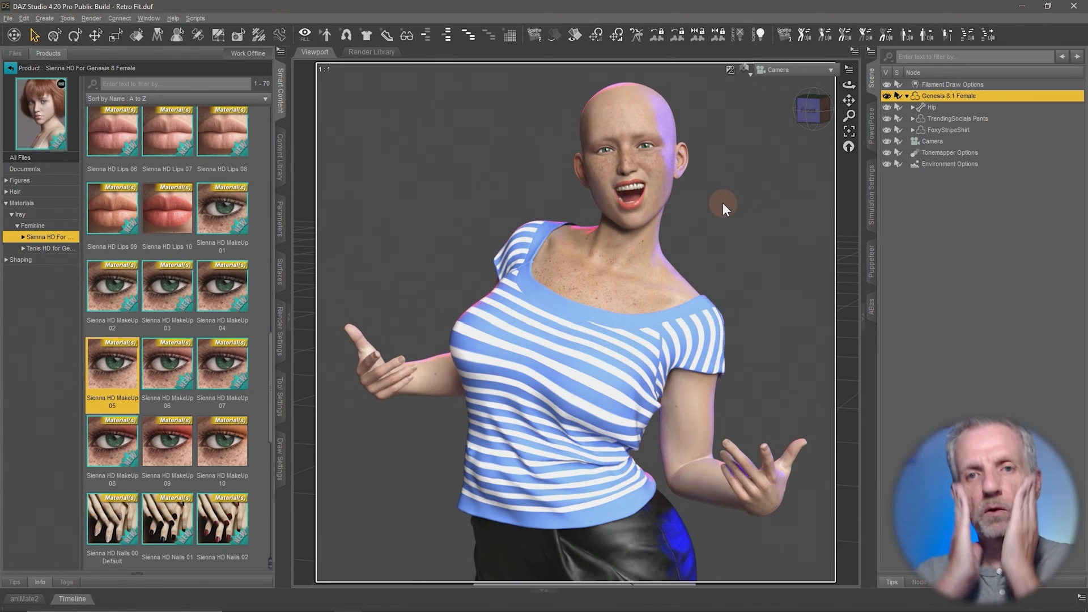
left_click(782, 73)
left_click(783, 81)
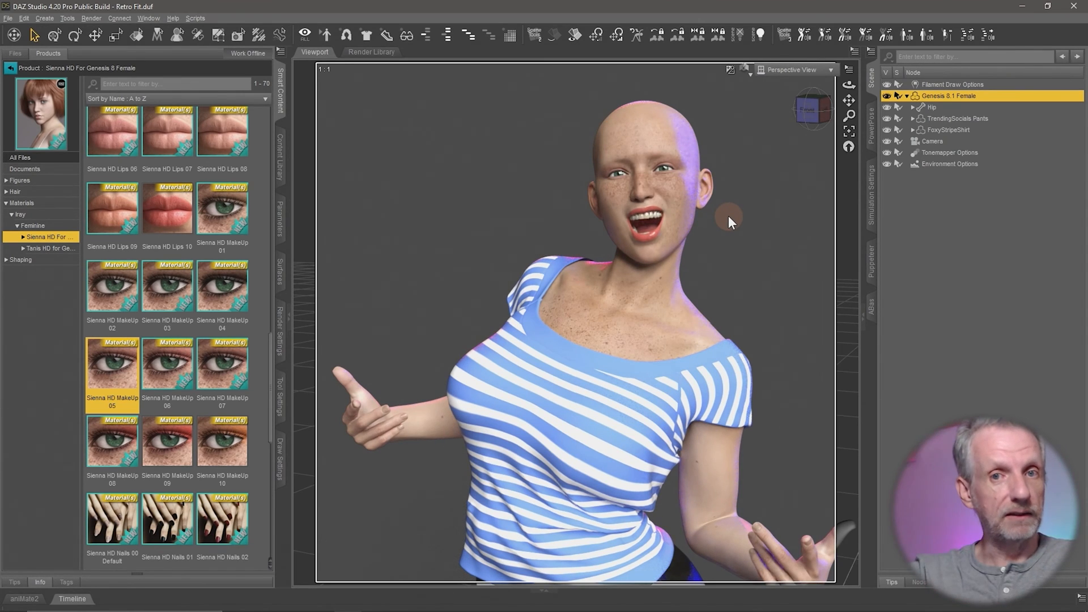
left_click(785, 71)
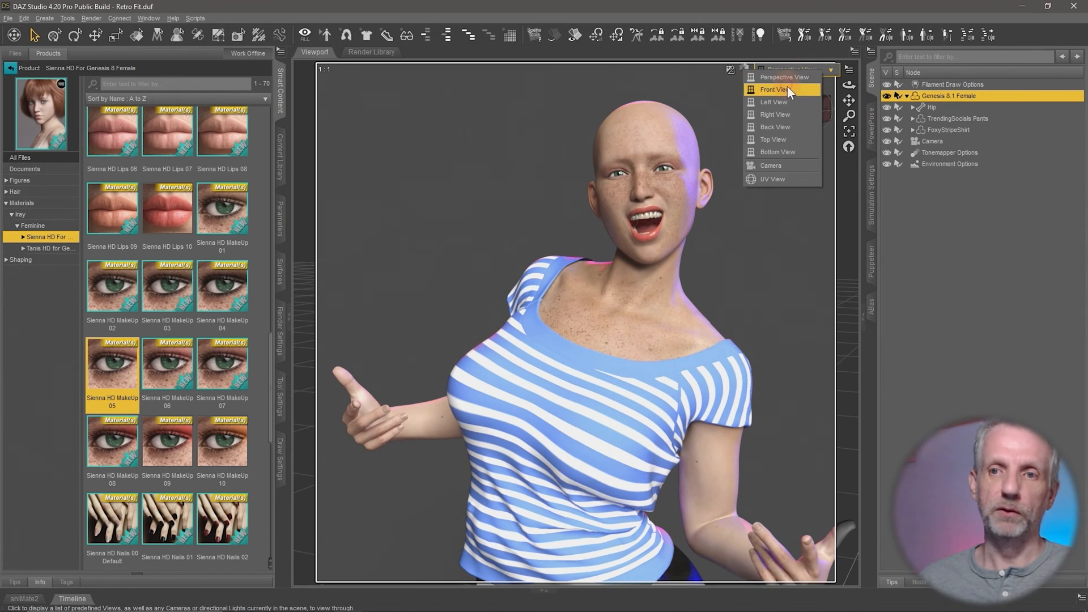
left_click(791, 165)
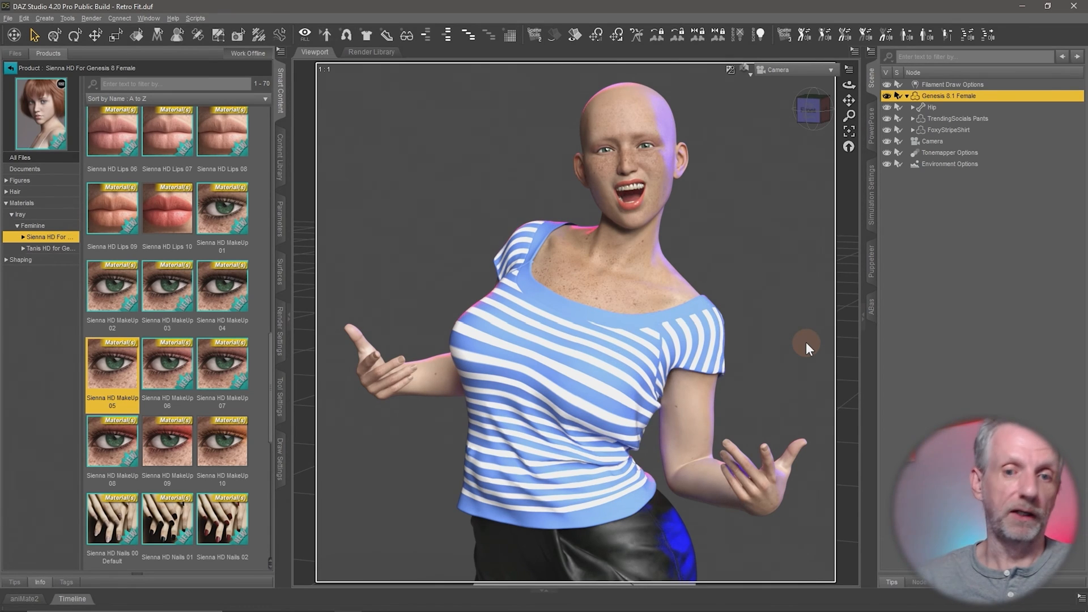
Step: Apply Sienna HD Nails 01 to the fingernails, return to the product list and save the scene
scroll(220, 503, "down", 3)
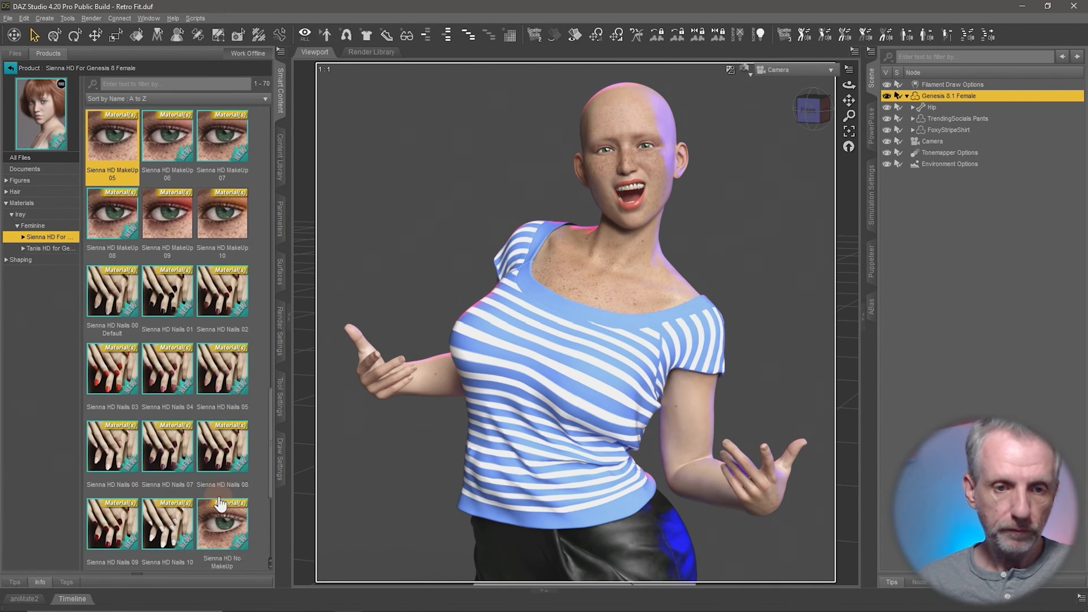
left_click(170, 297)
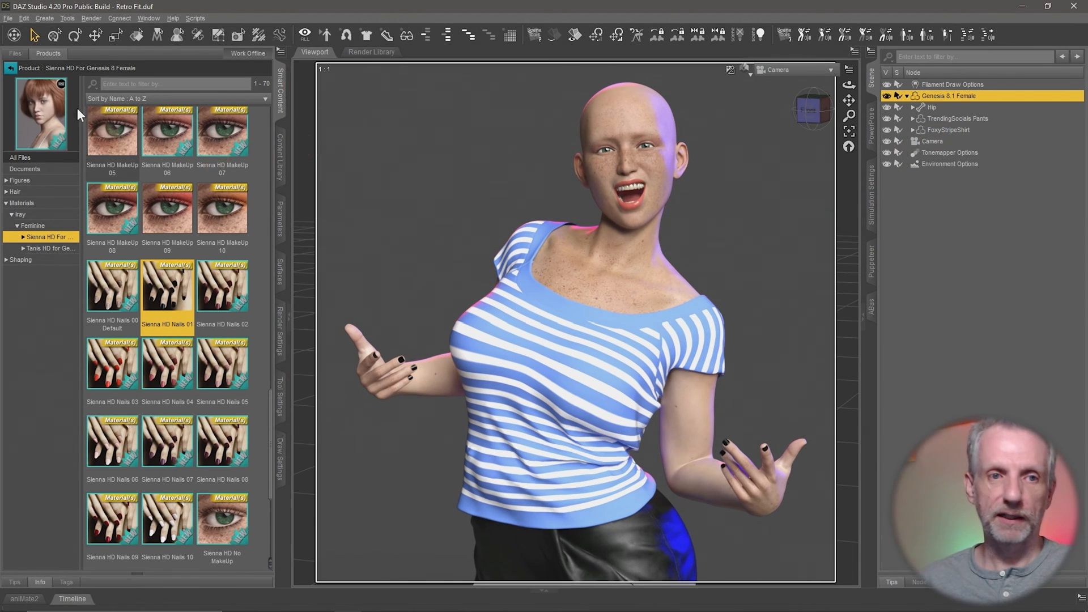
left_click(9, 69)
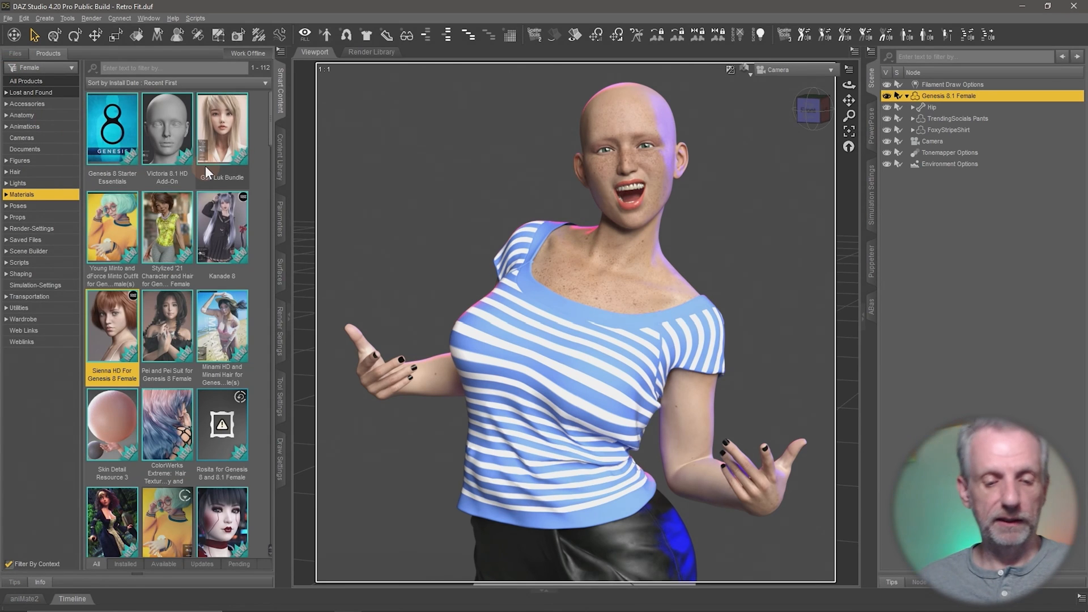
key("ctrl+s")
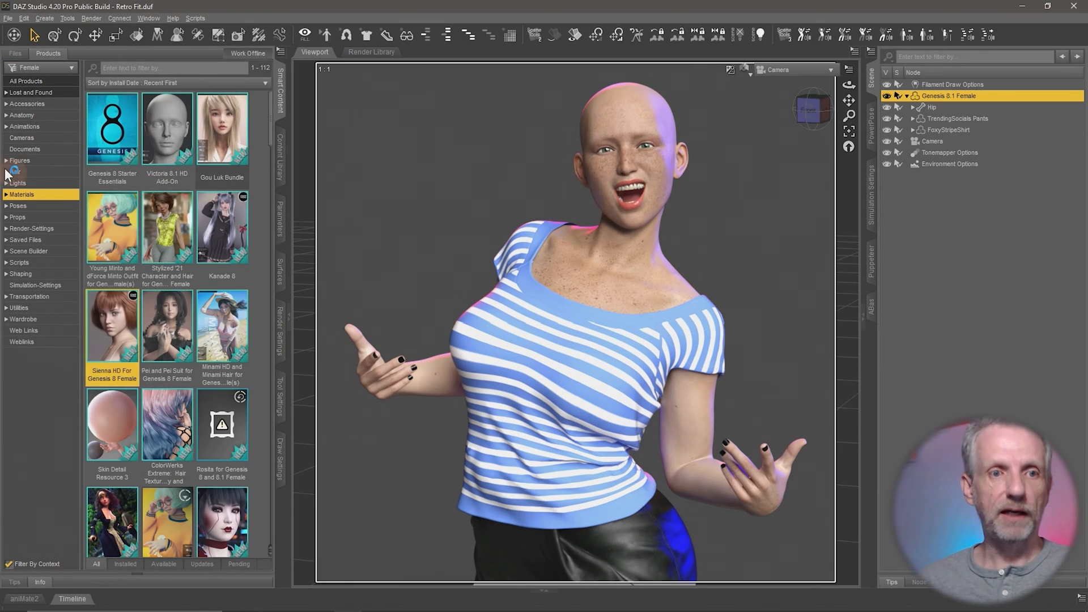
Step: Show the Hair products and open Curl Me Hair for Genesis 3 and 8 Female(s)
left_click(57, 172)
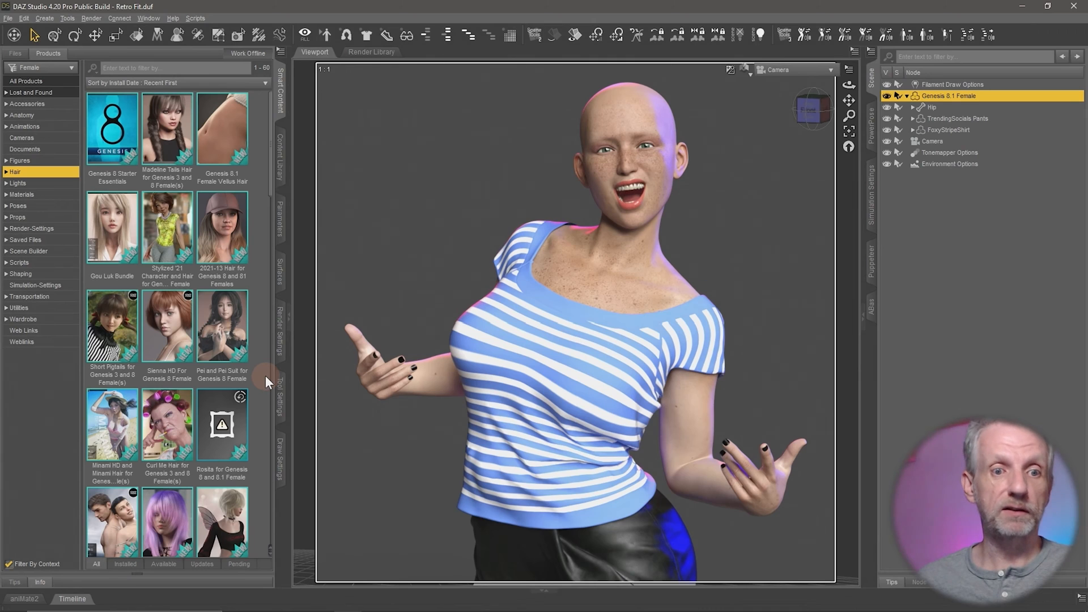
mouse_move(167, 431)
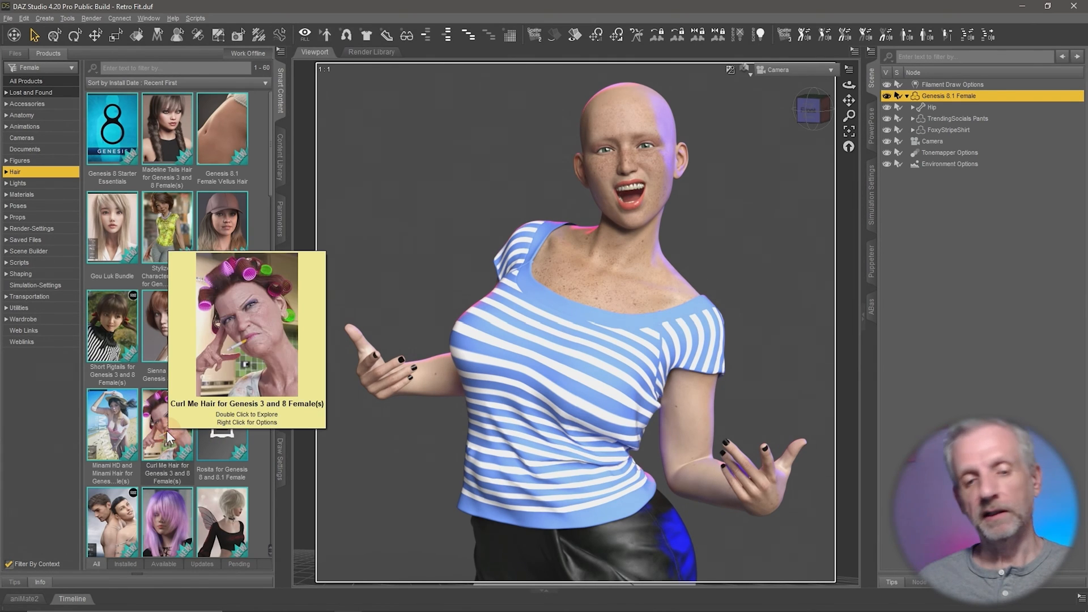
double_click(167, 430)
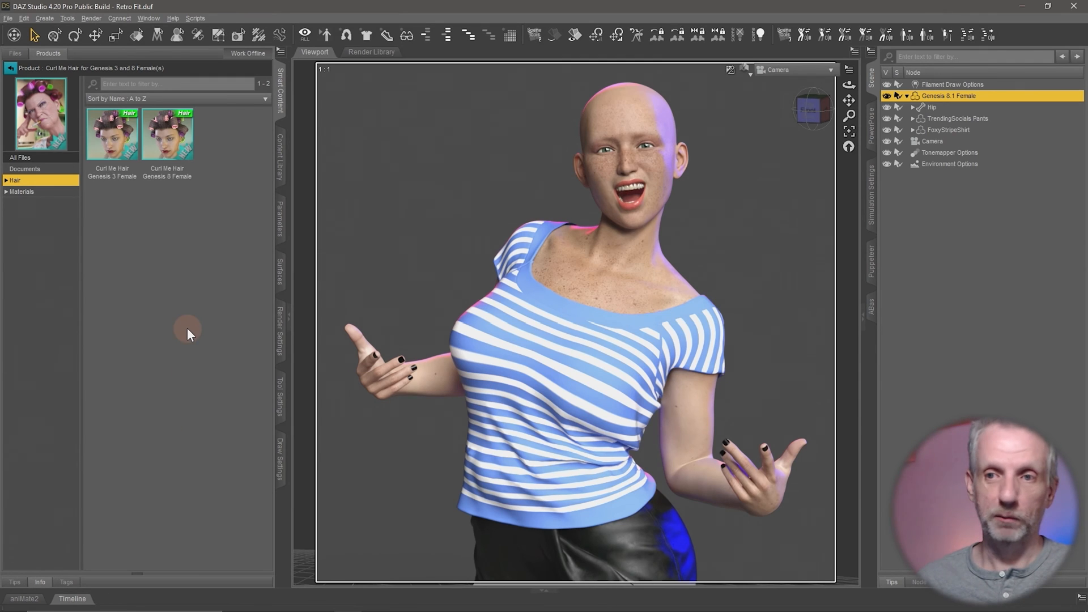
Step: Add the Curl Me Hair Genesis 8 Female hairstyle to the figure and recolour its curlers with the Iray Curler 1 05 material
double_click(191, 150)
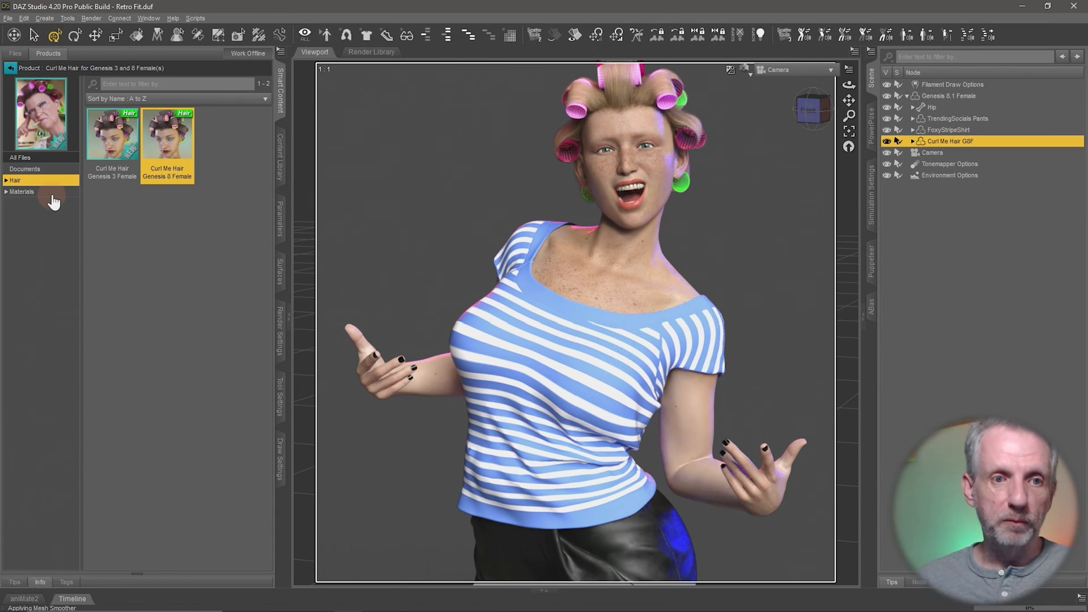
left_click(51, 193)
left_click(59, 227)
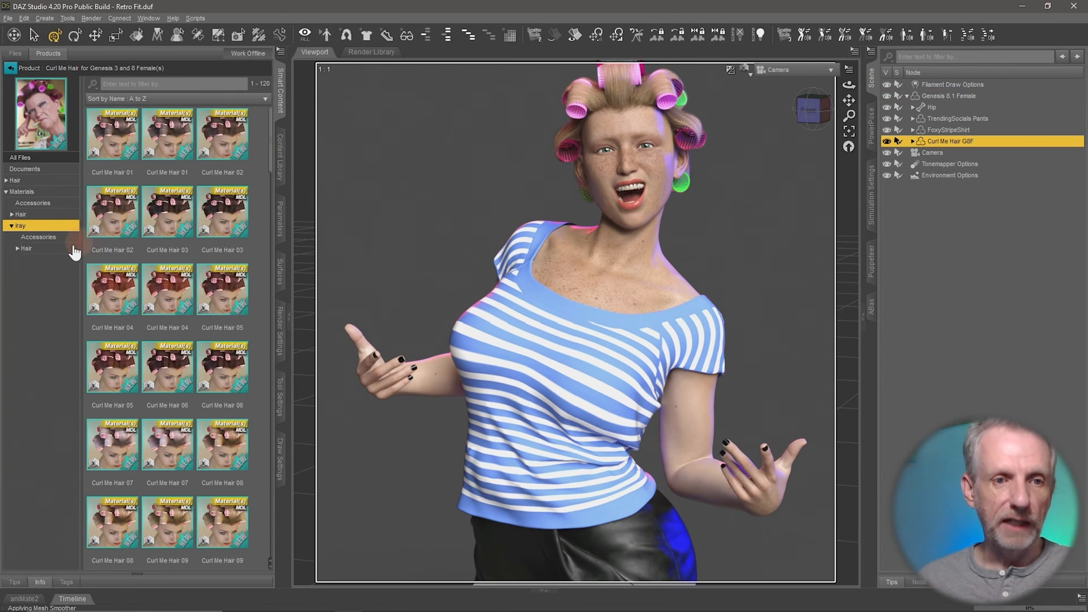
left_click(48, 237)
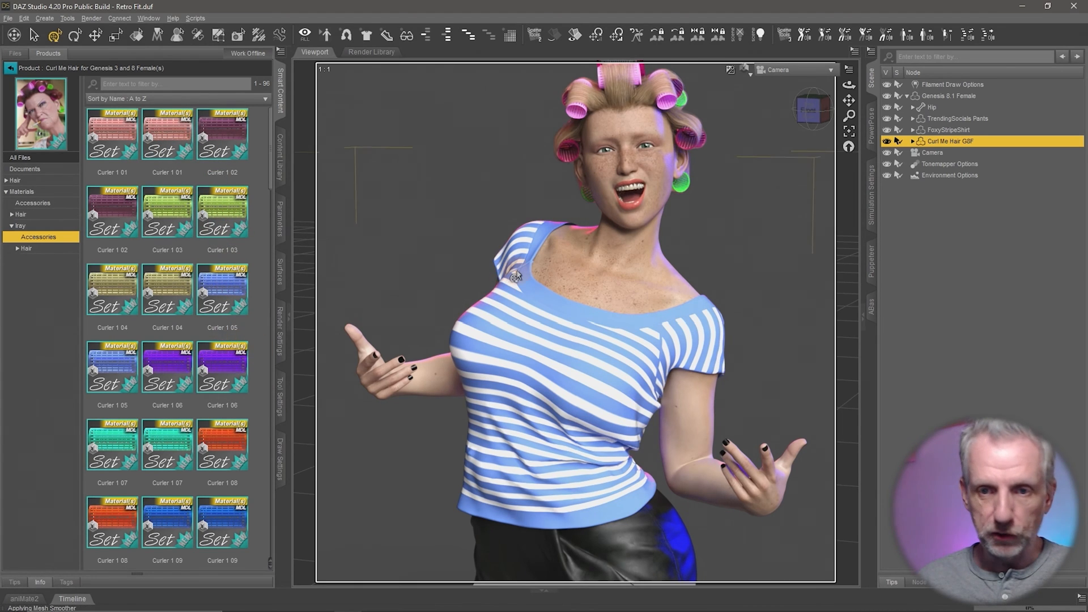
left_click(124, 370)
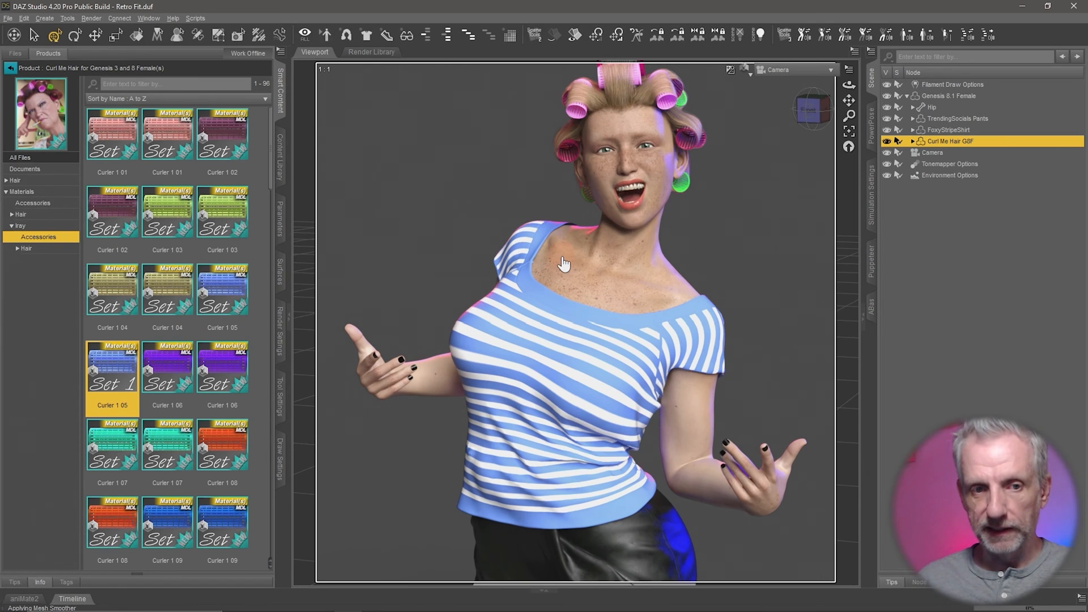
Step: Try the Iray hair materials Curl Me Hair 03 and 04 on the hairstyle, settling on Curl Me Hair 10
left_click(26, 248)
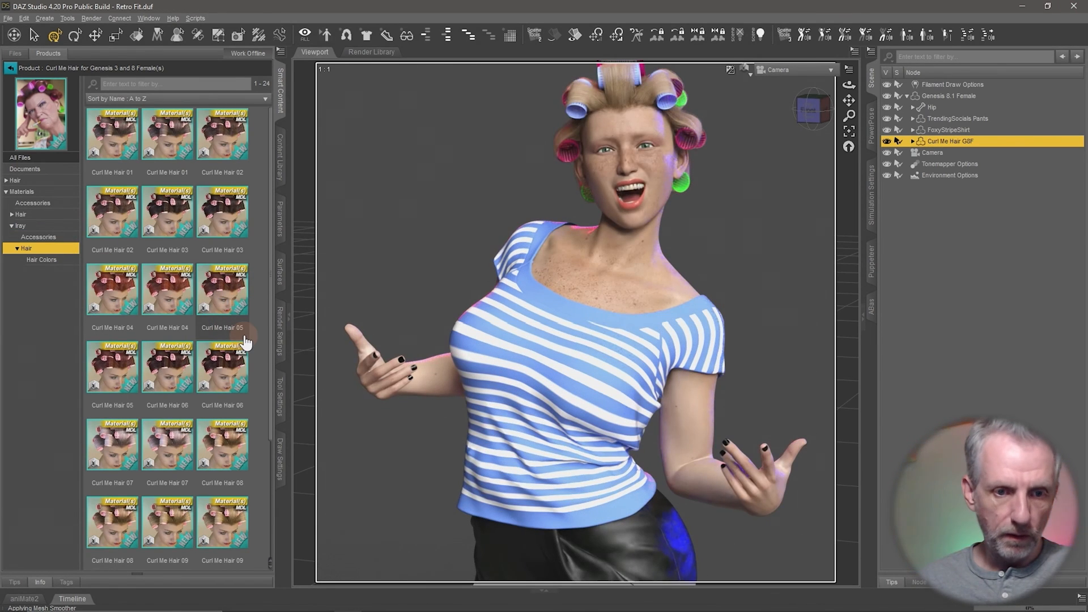
left_click(179, 223)
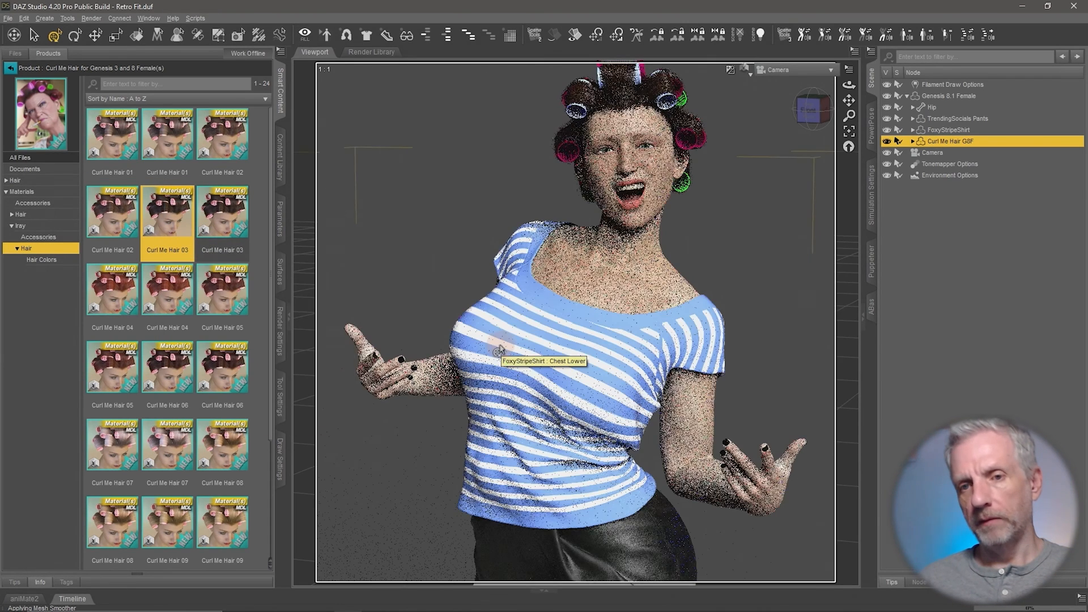
left_click(170, 301)
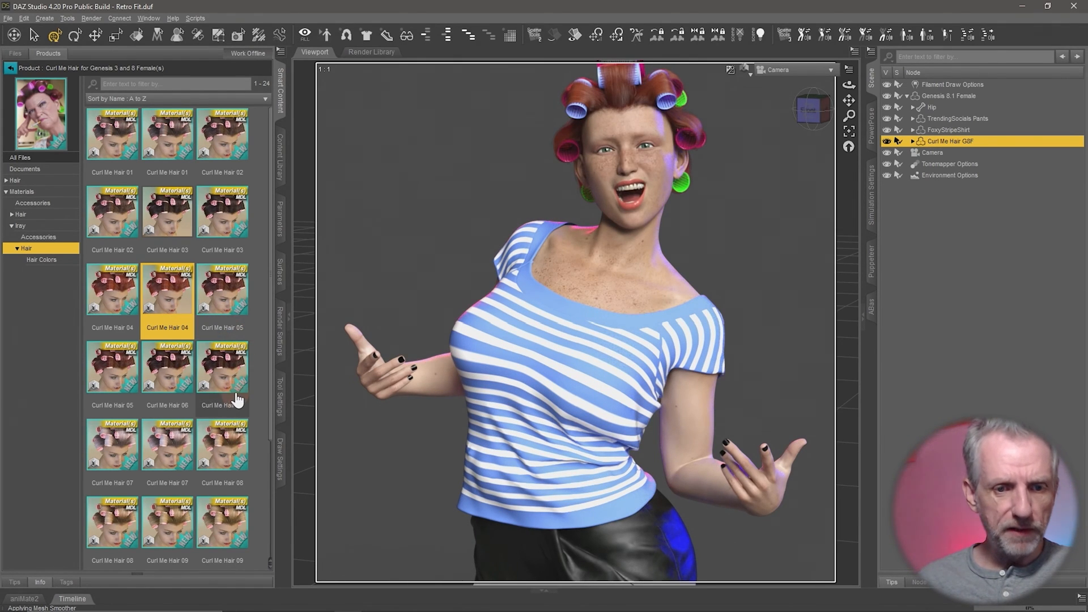
scroll(237, 374, "down", 3)
double_click(159, 445)
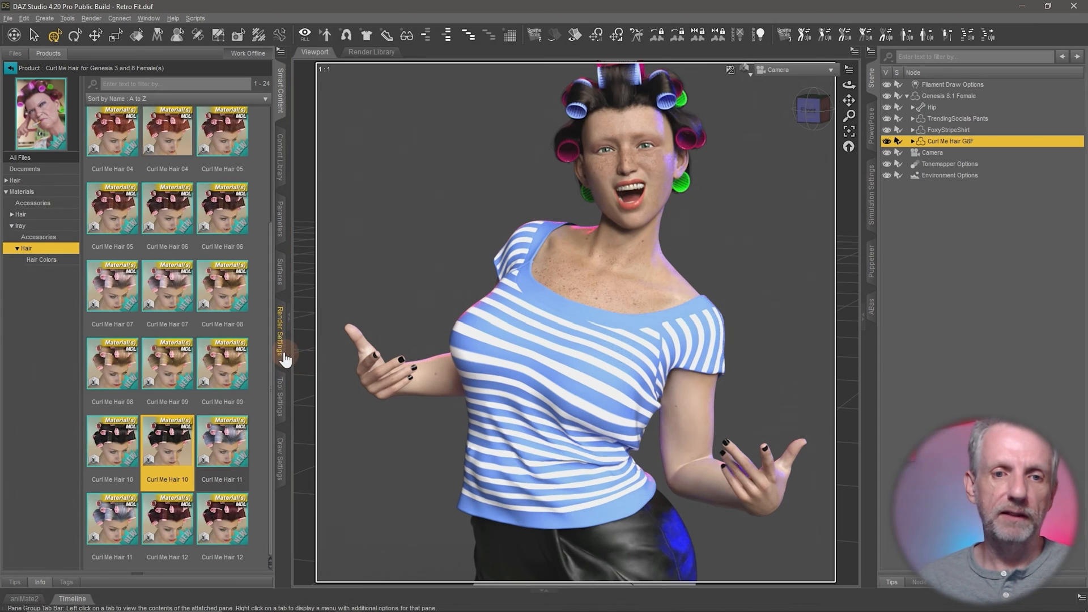
Step: Adjust the Environment Intensity in the render settings, trying 0.5 and settling on 0.6
left_click(281, 331)
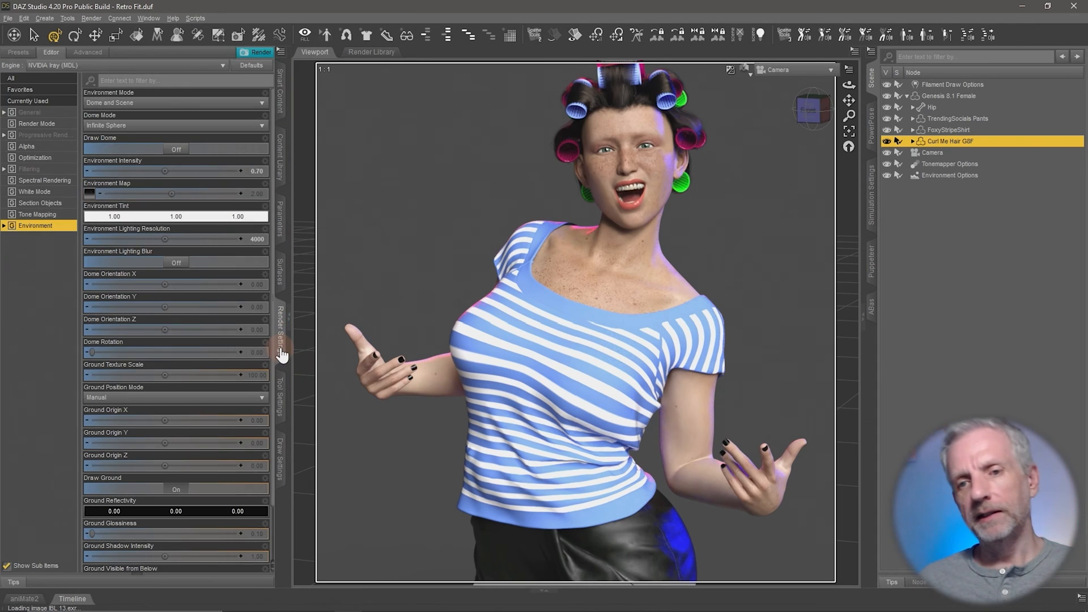
left_click(254, 174)
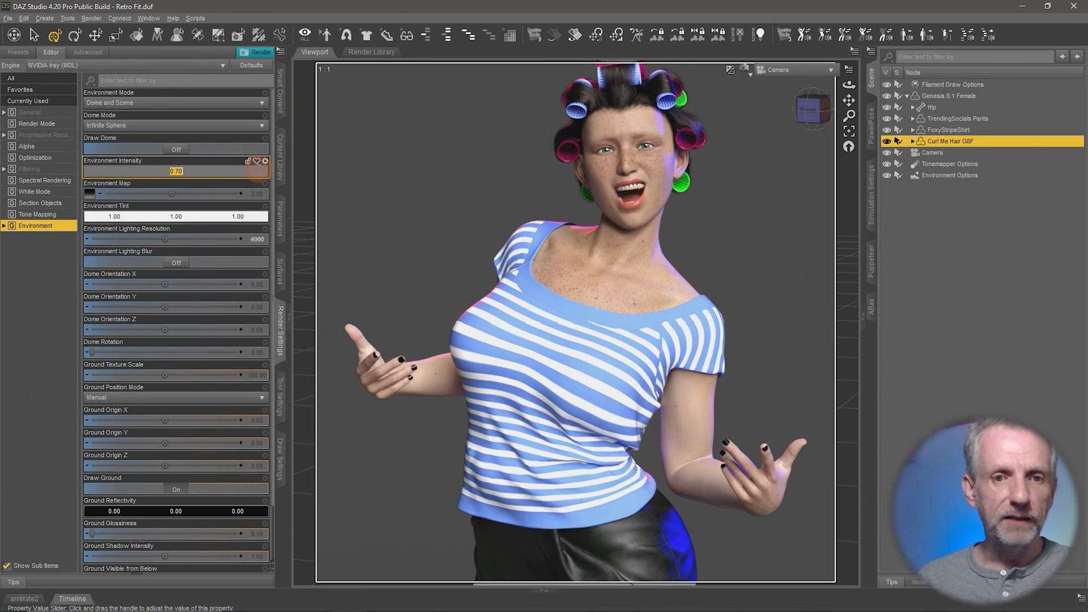
type("0.5")
key("Return")
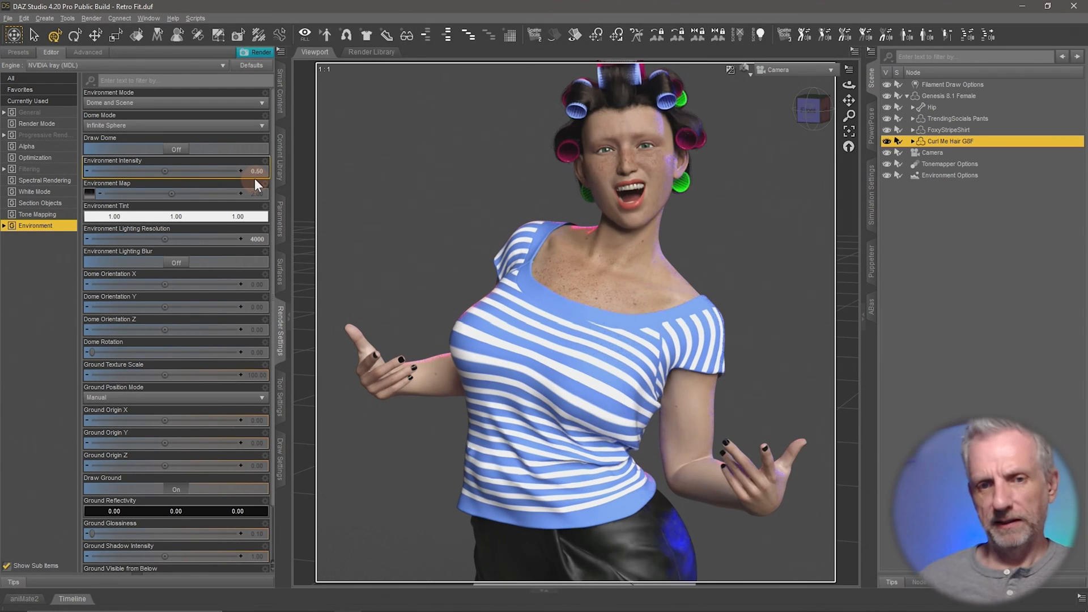
left_click(257, 171)
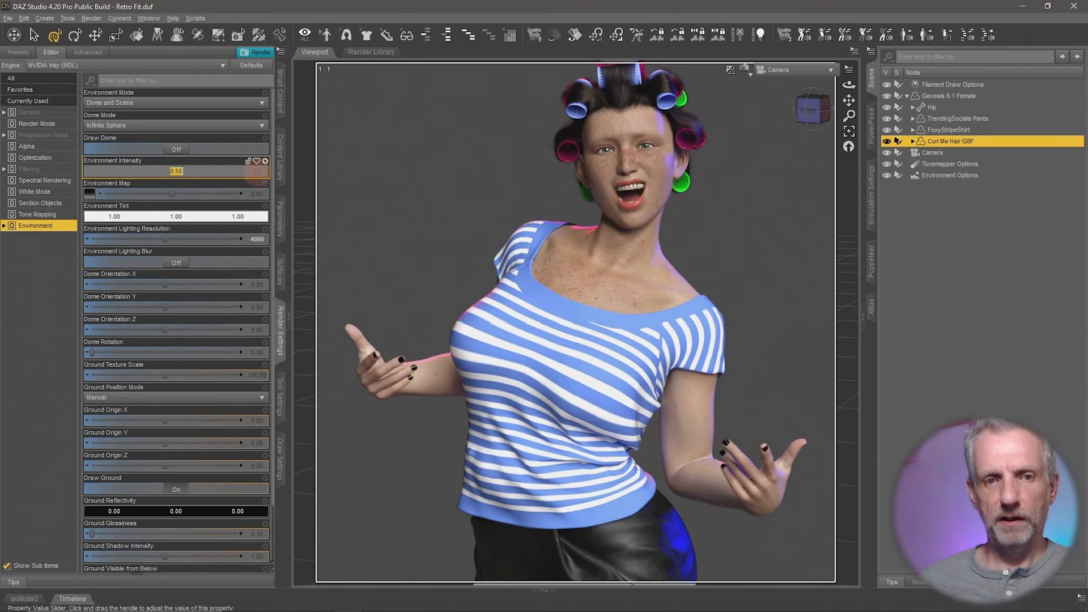
type(".6")
key("Return")
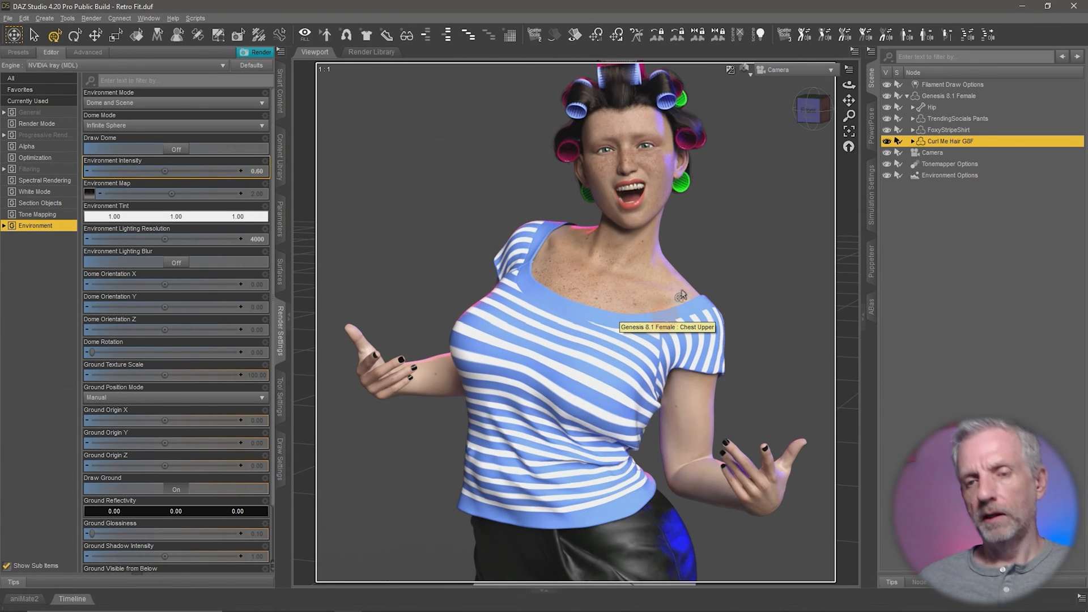
Step: Unlock all of the scene Camera's transform properties, from X Translate through Z Scale
left_click(949, 151)
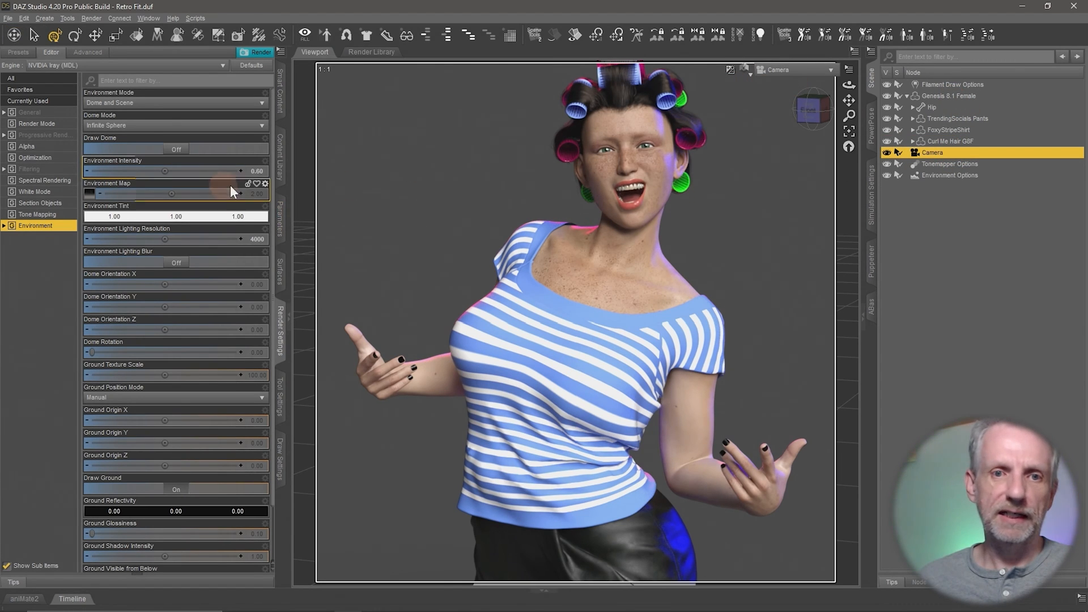
left_click(280, 219)
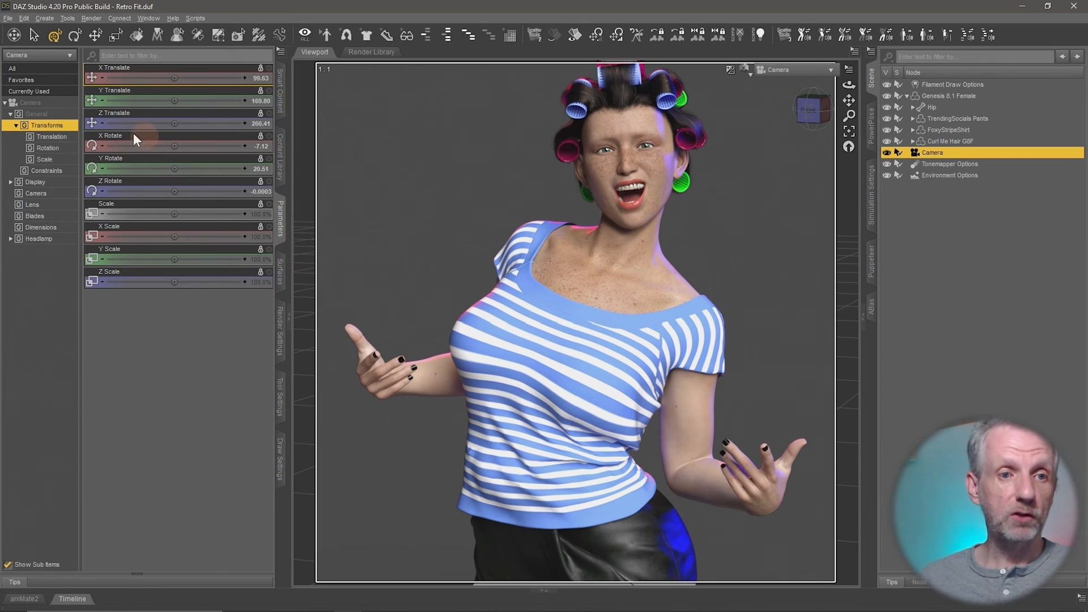
left_click_drag(215, 308, 194, 115)
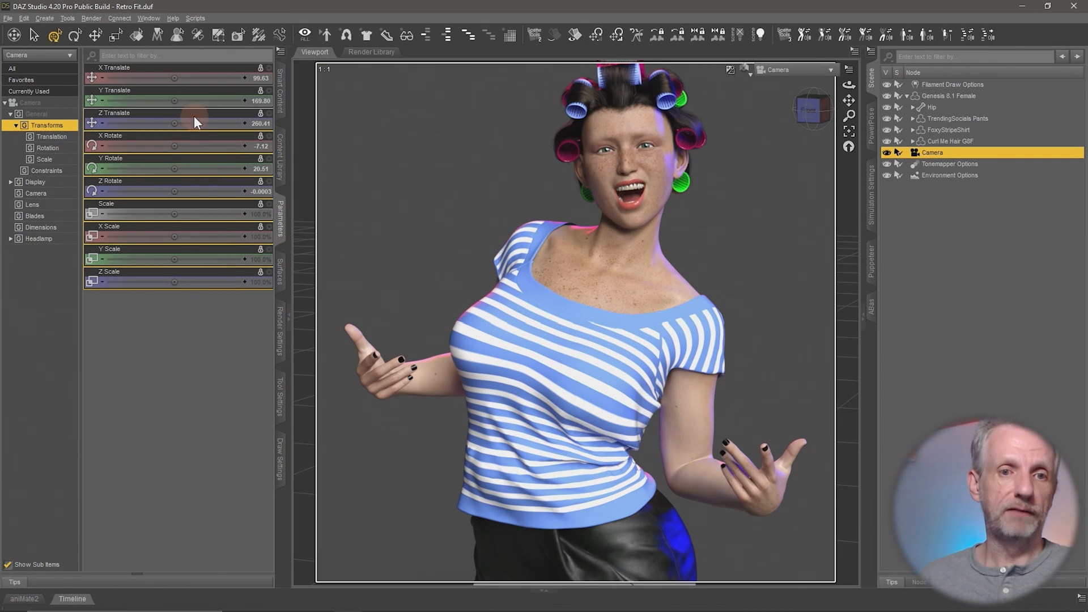
right_click(208, 70)
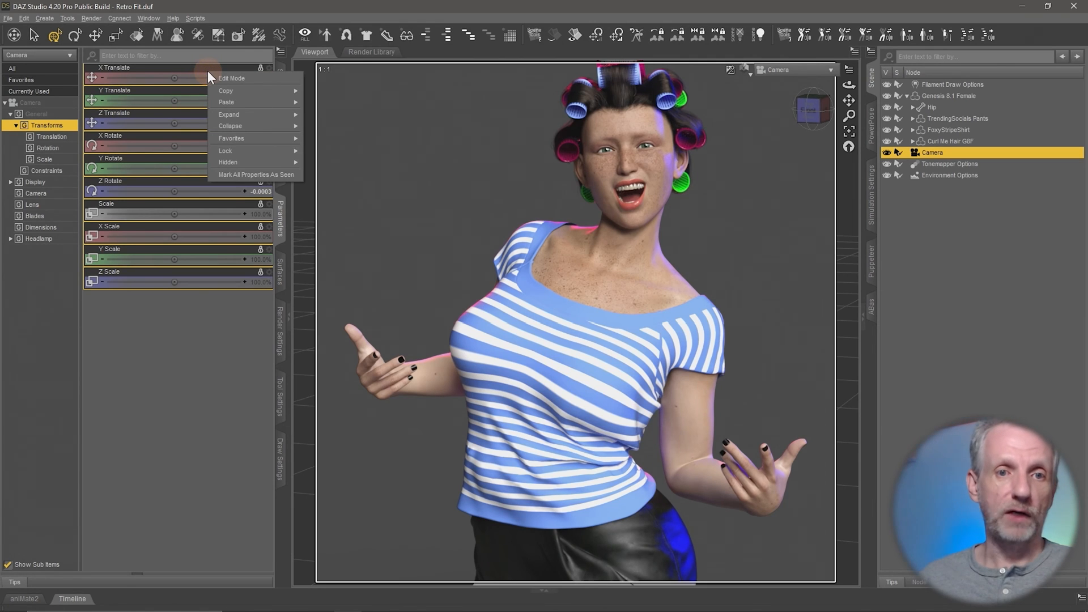
mouse_move(256, 151)
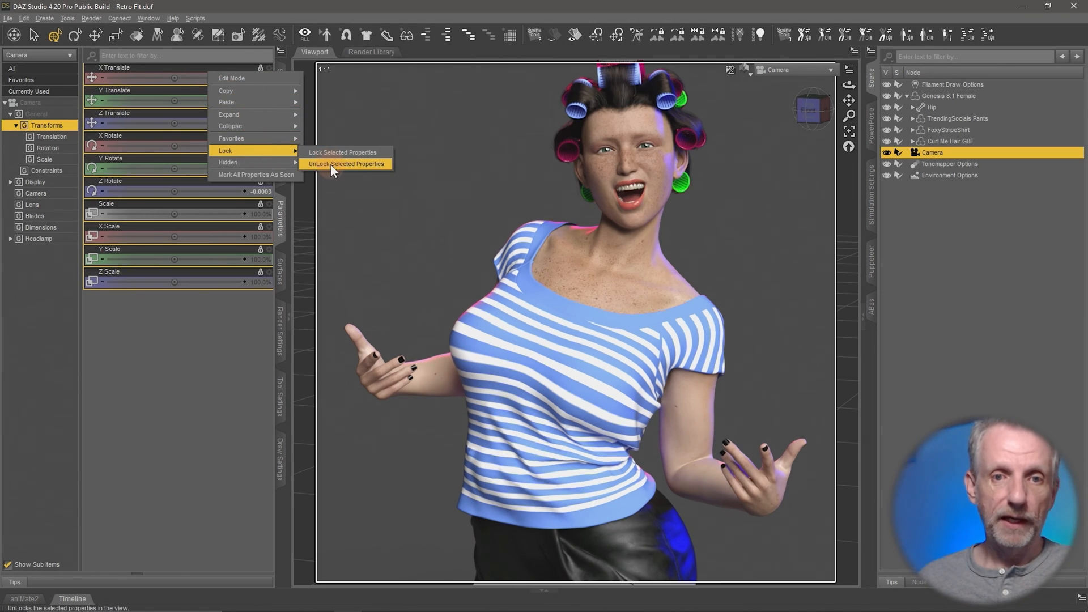
left_click(331, 164)
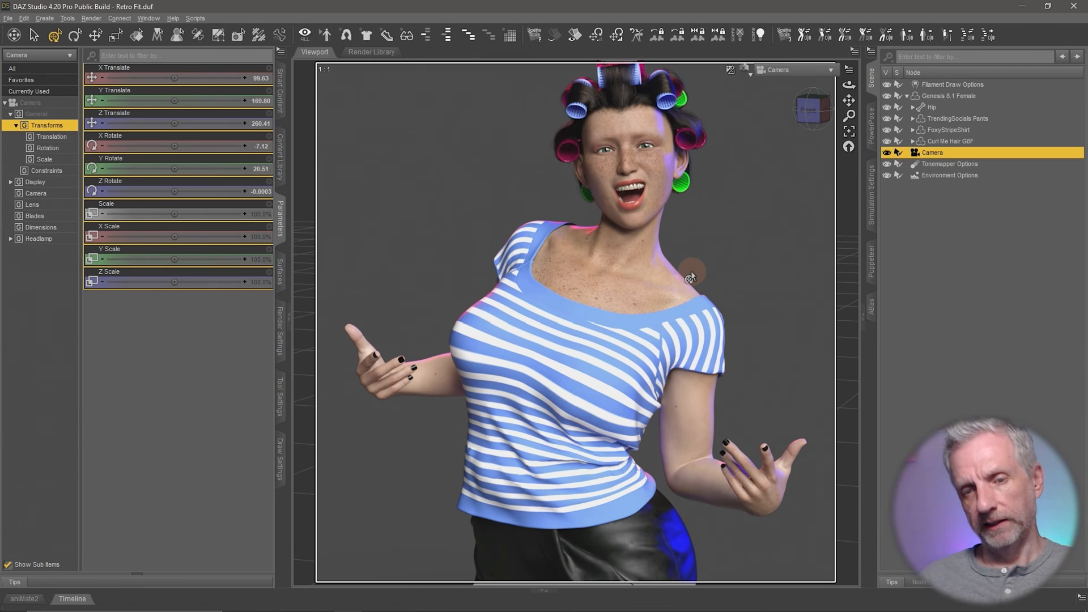
Step: Reframe the Camera view by raising the camera and pulling it back so the whole hairstyle fits above the figure's head
mouse_move(691, 272)
middle_mouse_down()
mouse_move(693, 290)
mouse_move(681, 270)
middle_mouse_up()
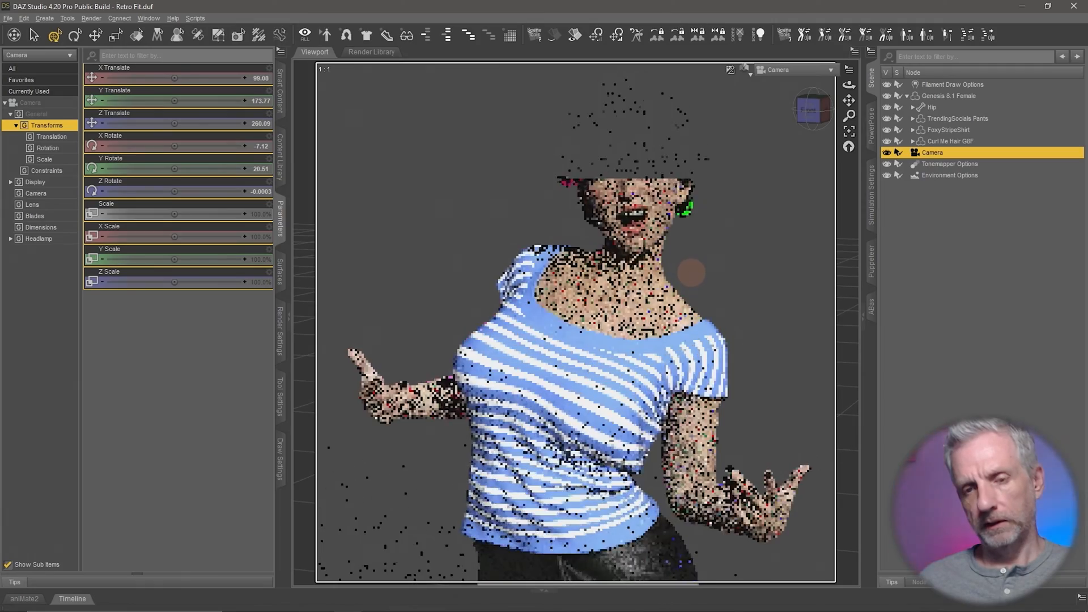
scroll(689, 274, "down", 2)
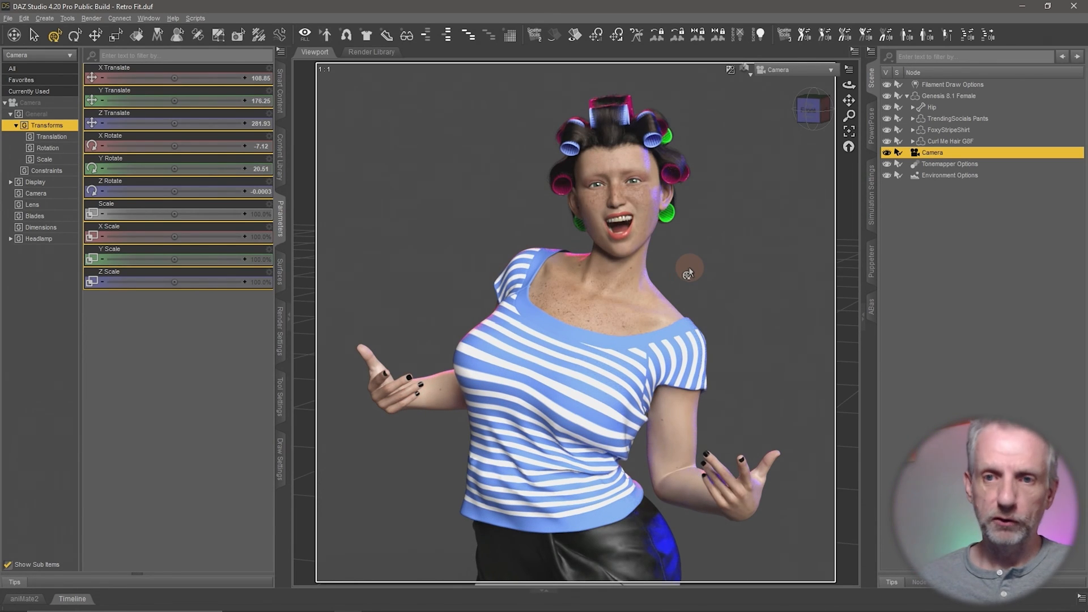
middle_click_drag(690, 269, 718, 283)
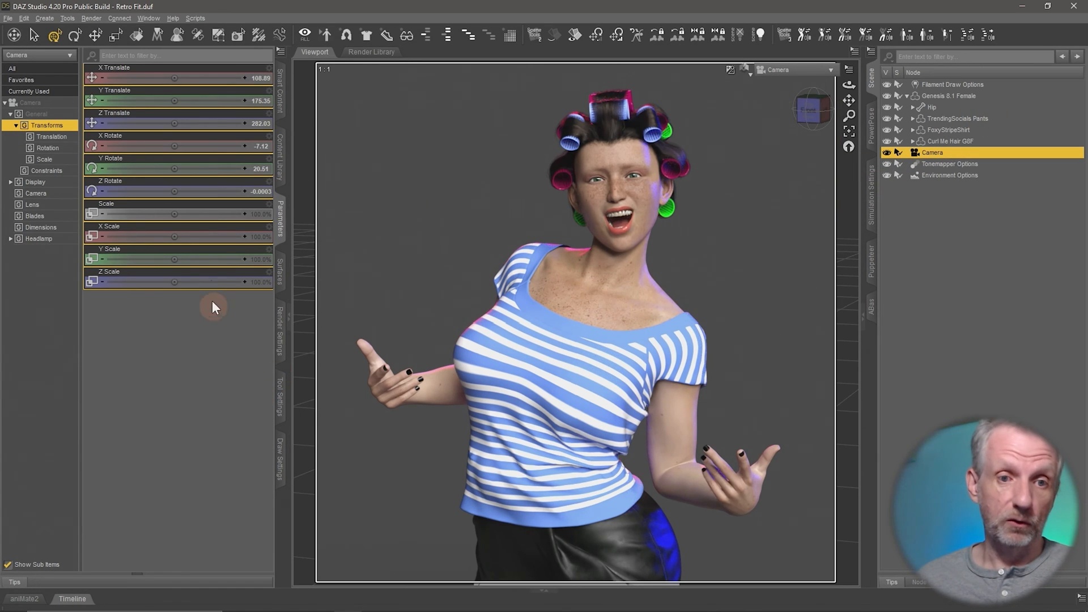
Step: Lock the Camera's selected transform properties
right_click(216, 189)
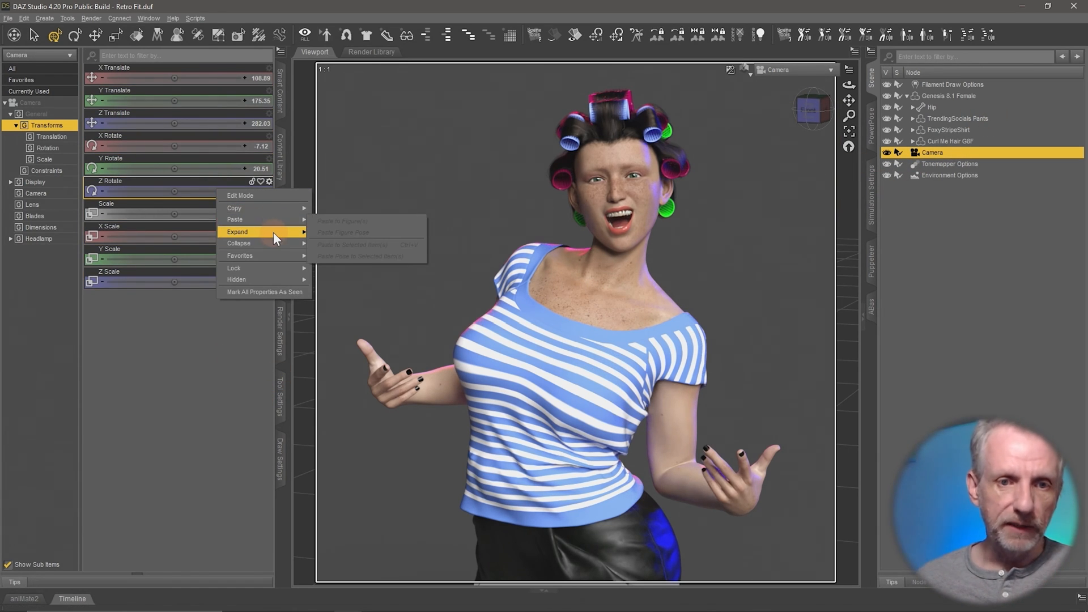
mouse_move(275, 237)
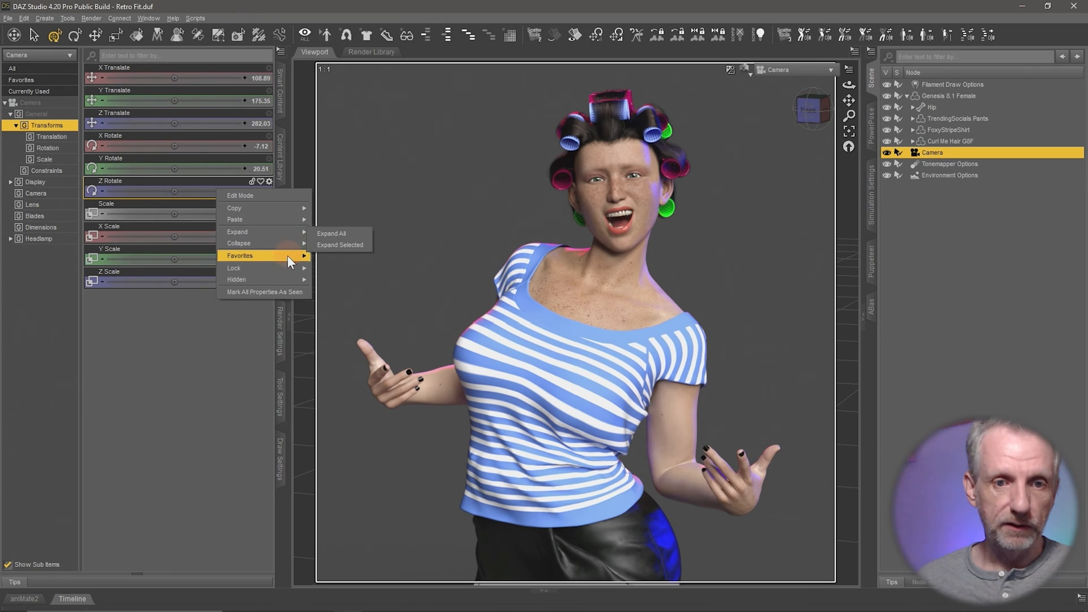
mouse_move(287, 268)
left_click(341, 269)
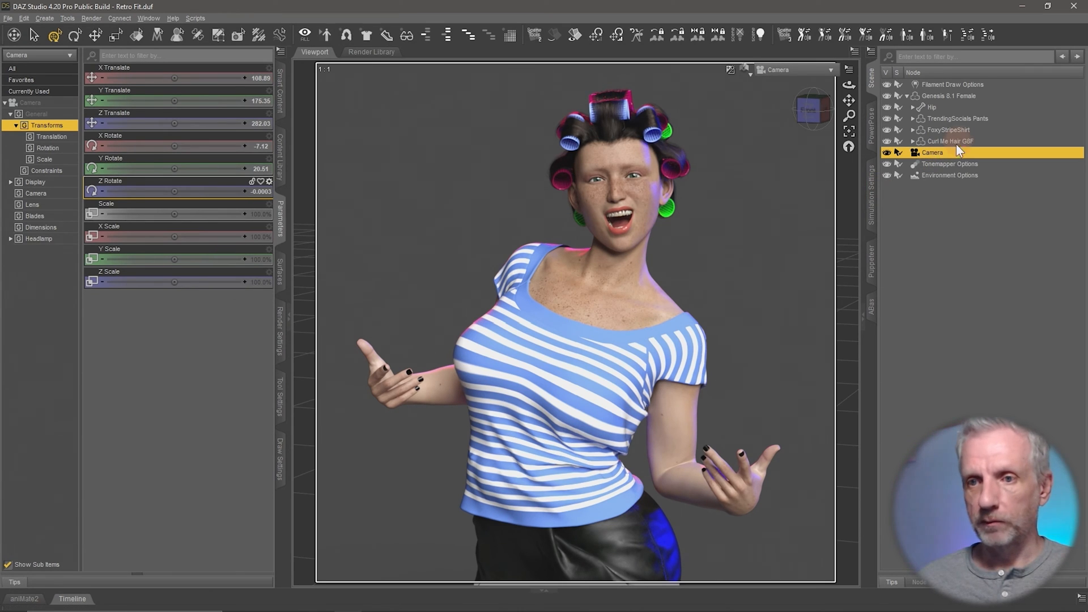
Step: Add Bio Safety Goggles G8F from the Bio Suit for Genesis 8 Females accessories to the Genesis 8.1 Female
left_click(958, 98)
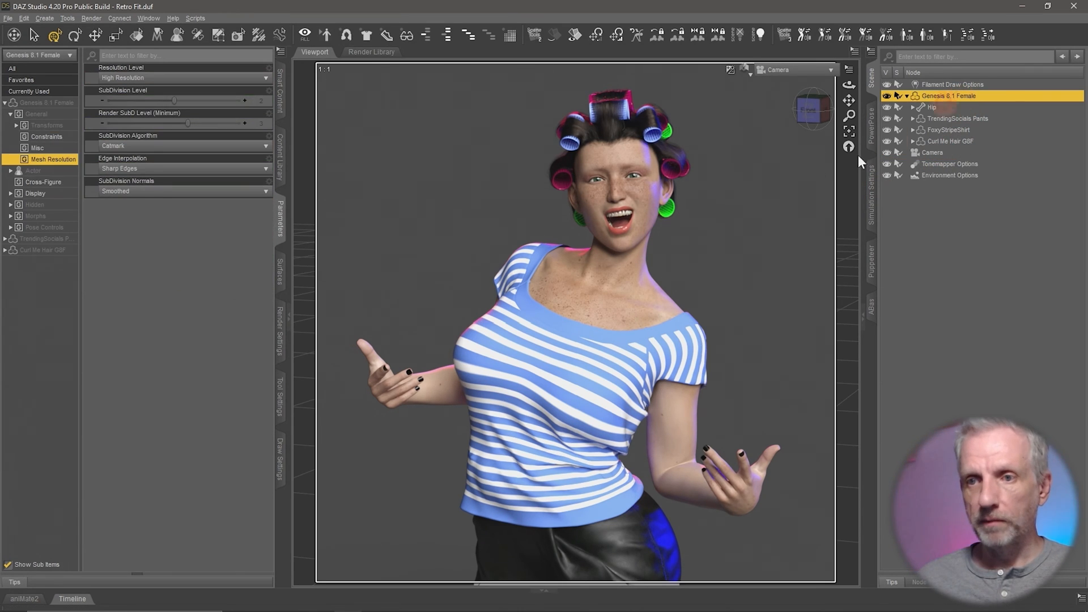
left_click(280, 100)
left_click(10, 69)
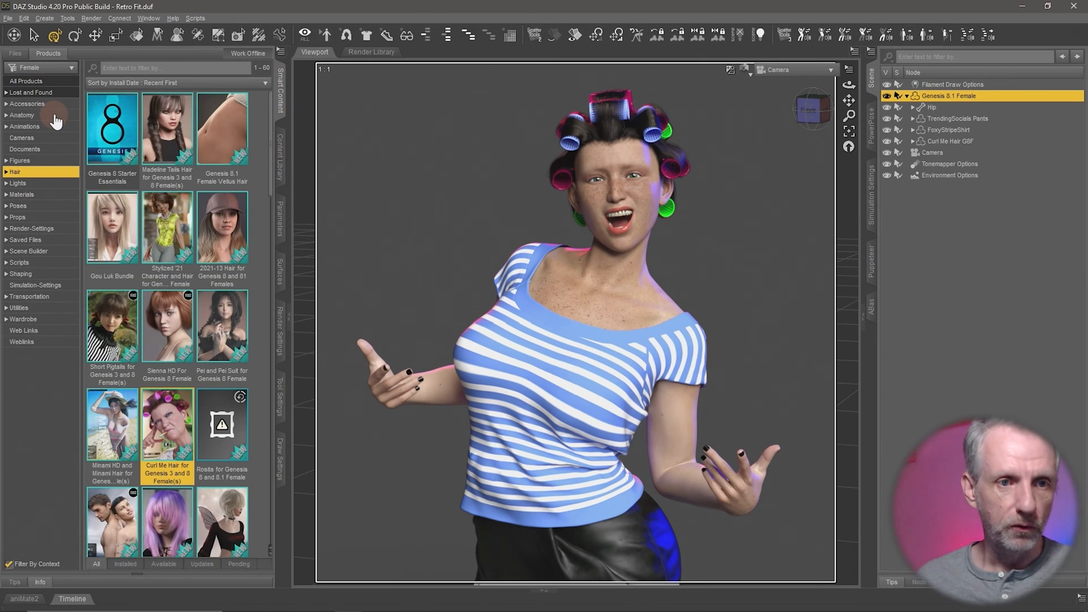
left_click(59, 105)
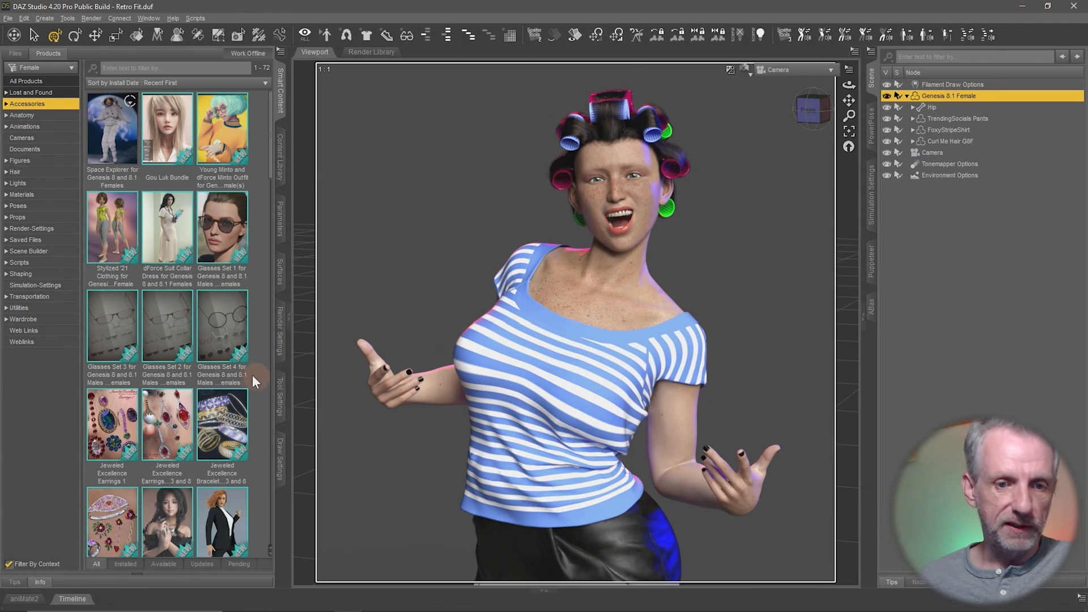
scroll(226, 416, "down", 5)
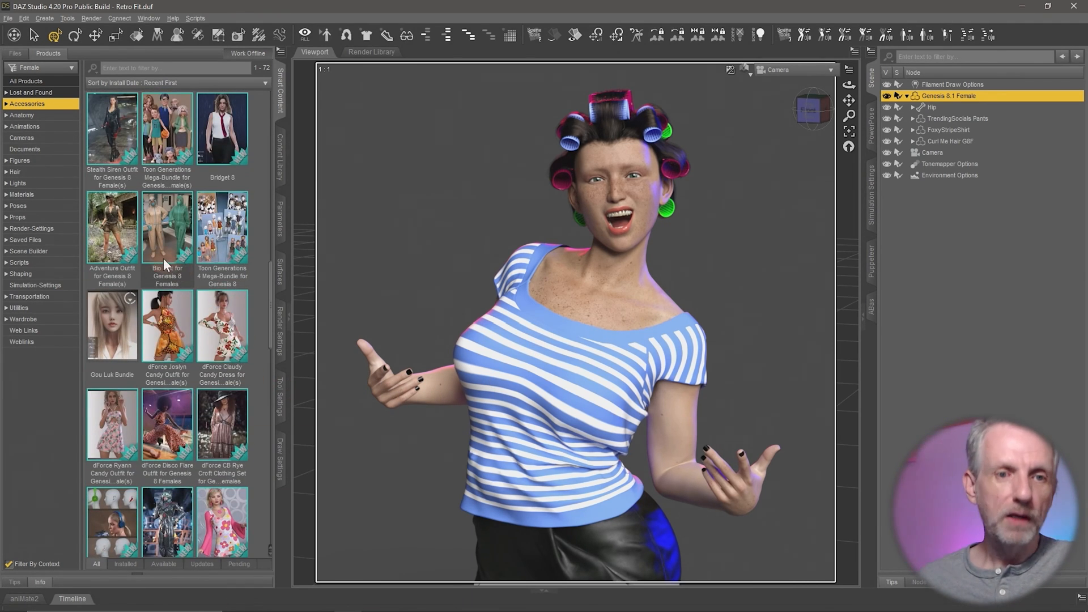
left_click(163, 241)
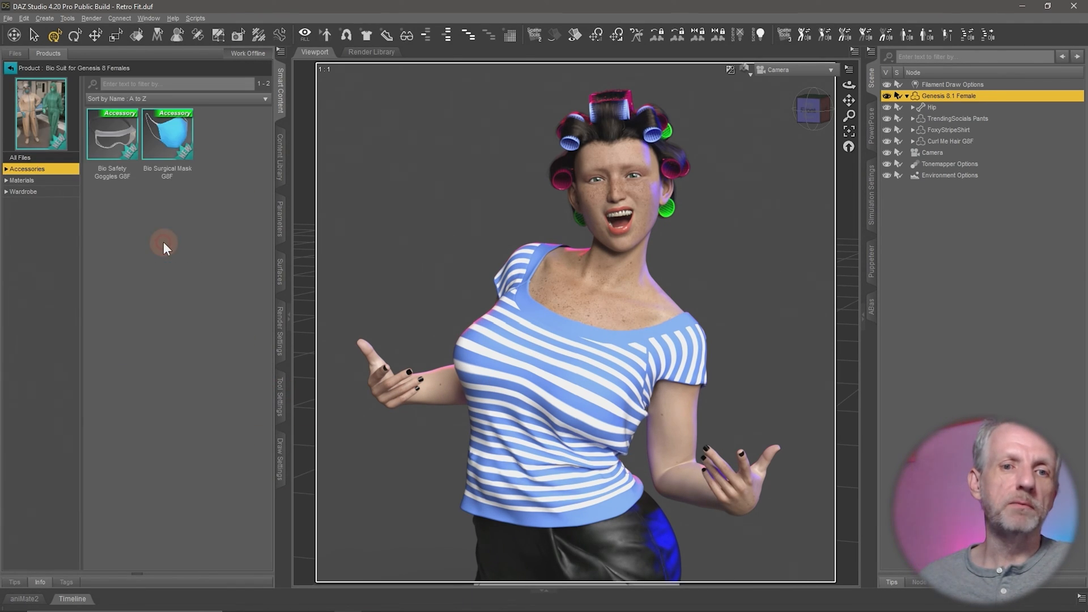
double_click(129, 158)
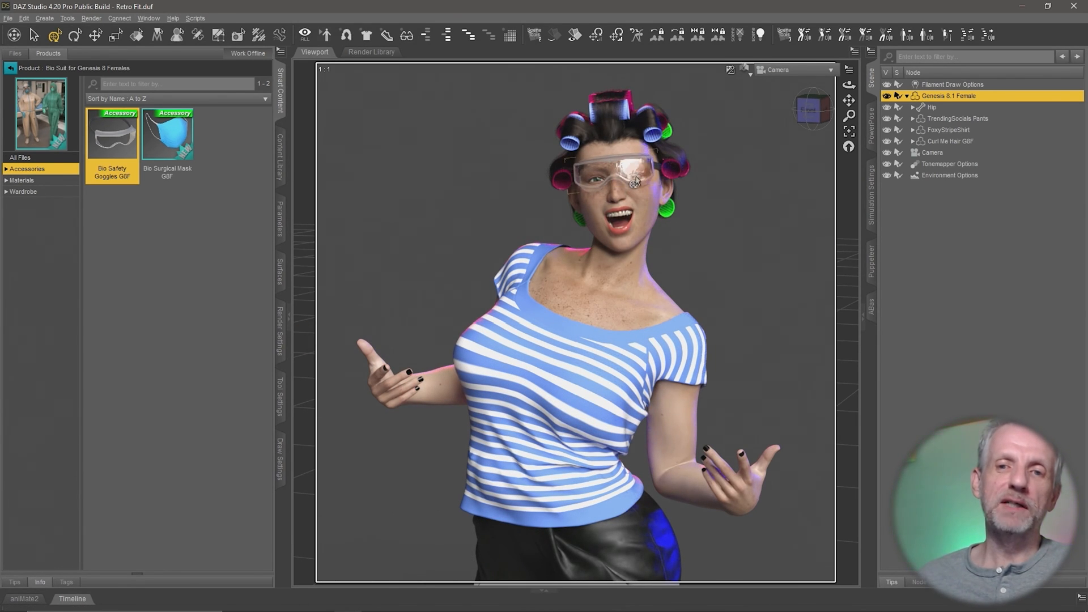
Step: Switch the viewport to Perspective View and inspect the goggles on the figure's face up close
left_click(799, 70)
left_click(800, 76)
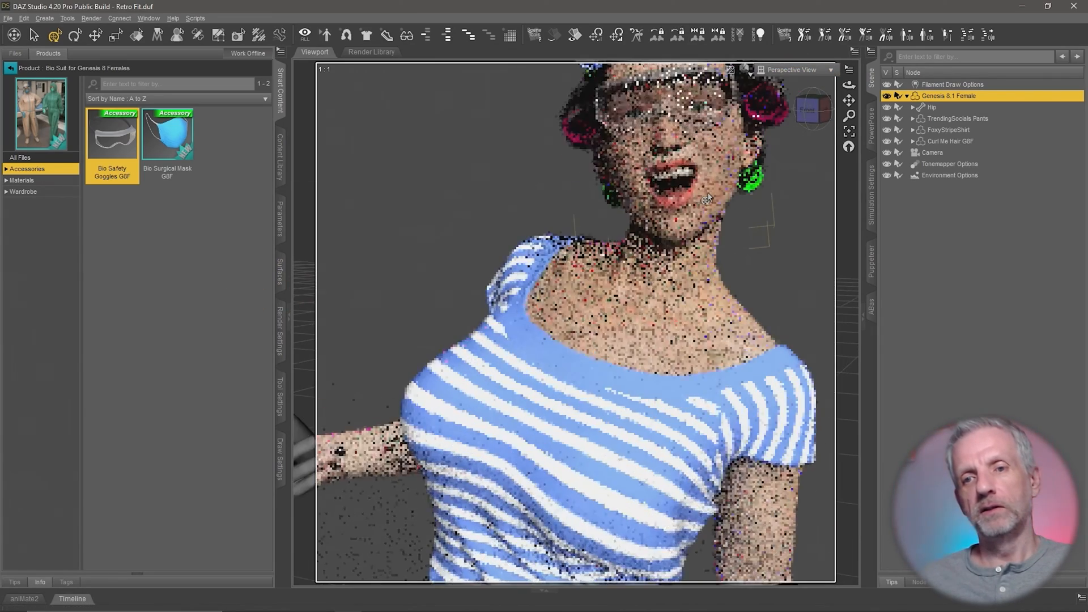
scroll(728, 284, "up", 5)
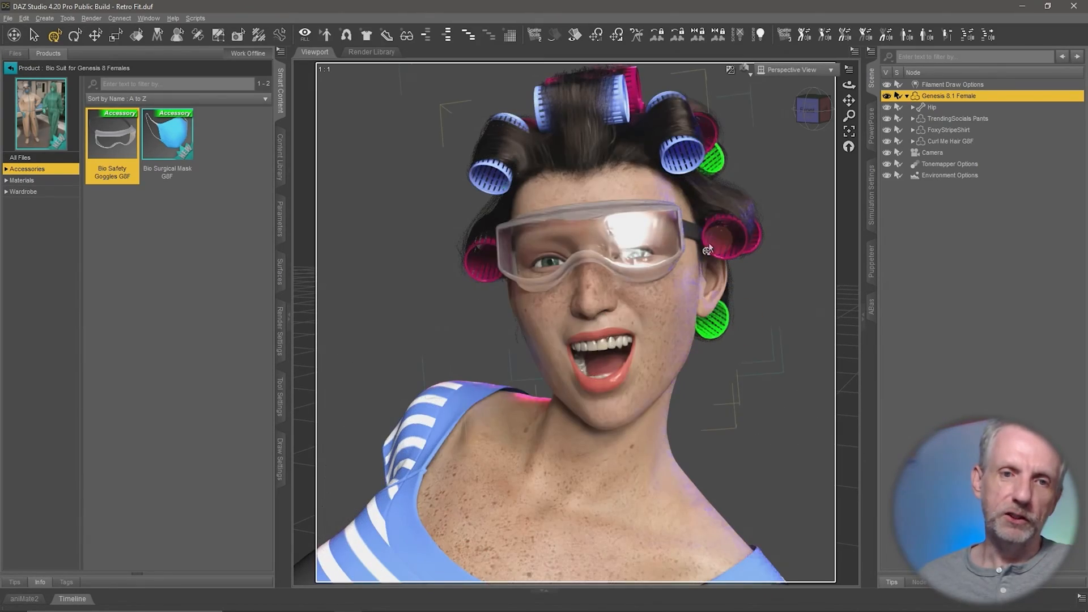
Step: Browse the Bio Suit's Iray materials and undo adding the Bio Safety Goggles to the figure
left_click(46, 181)
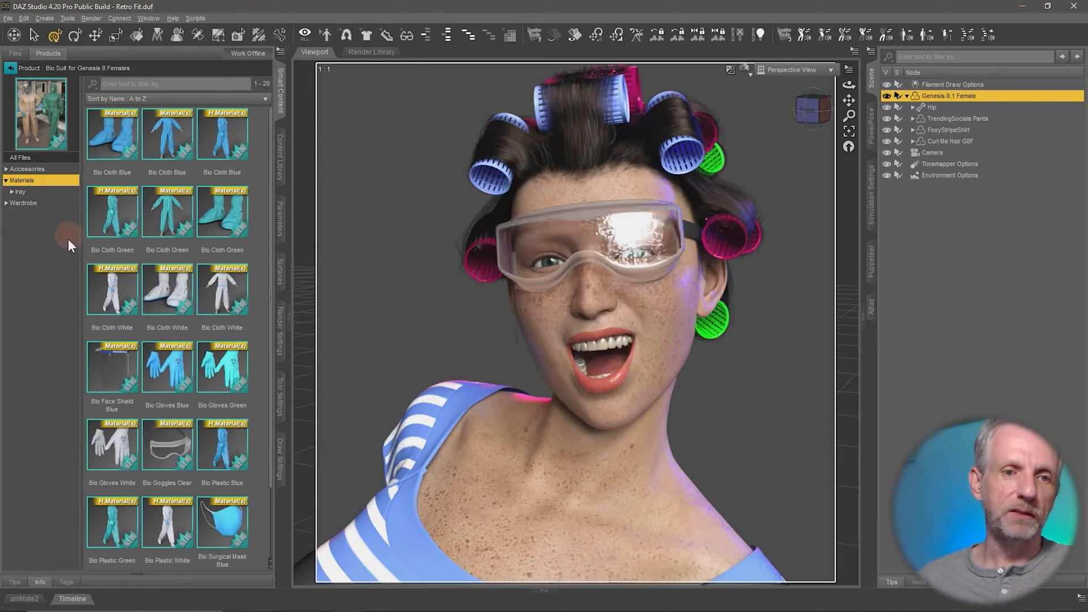
left_click(50, 192)
scroll(141, 293, "down", 1)
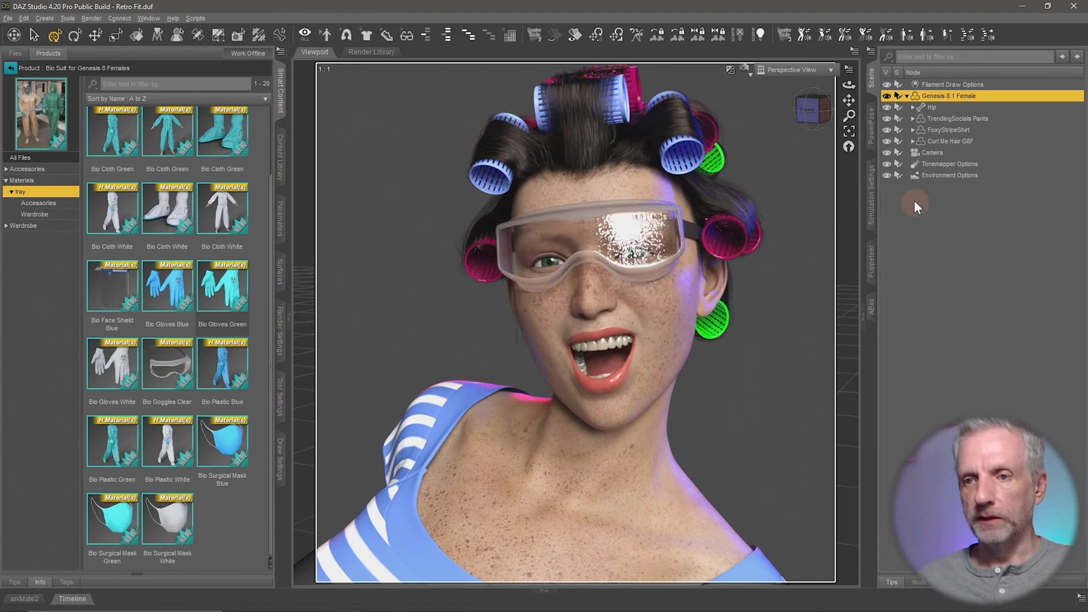
key("ctrl+z")
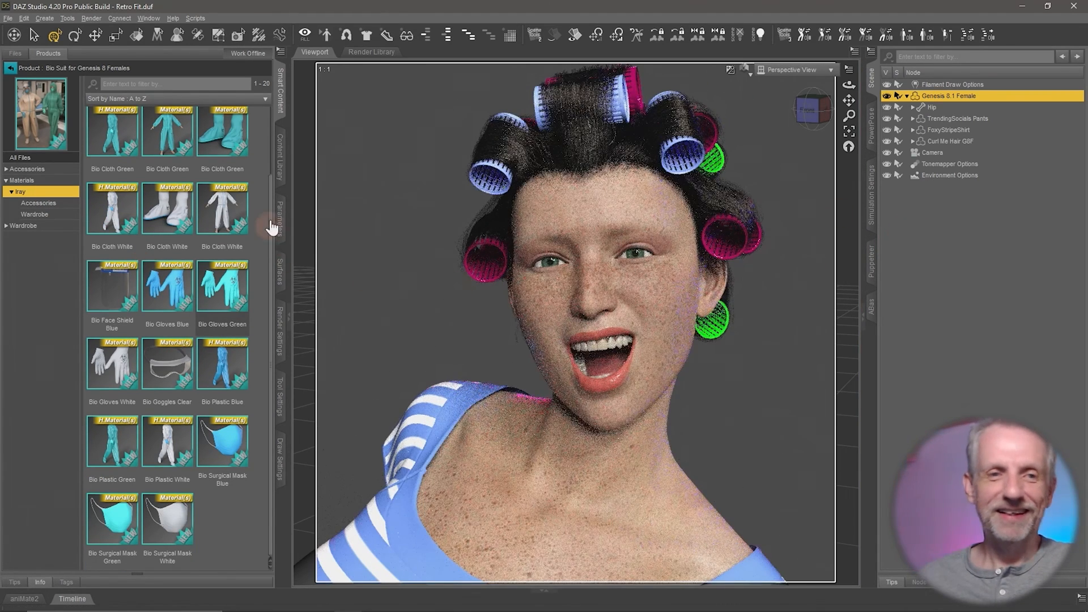
Step: Try the Bio Surgical Mask Green material and the Bio Surgical Mask G8F accessory on the figure
left_click(40, 203)
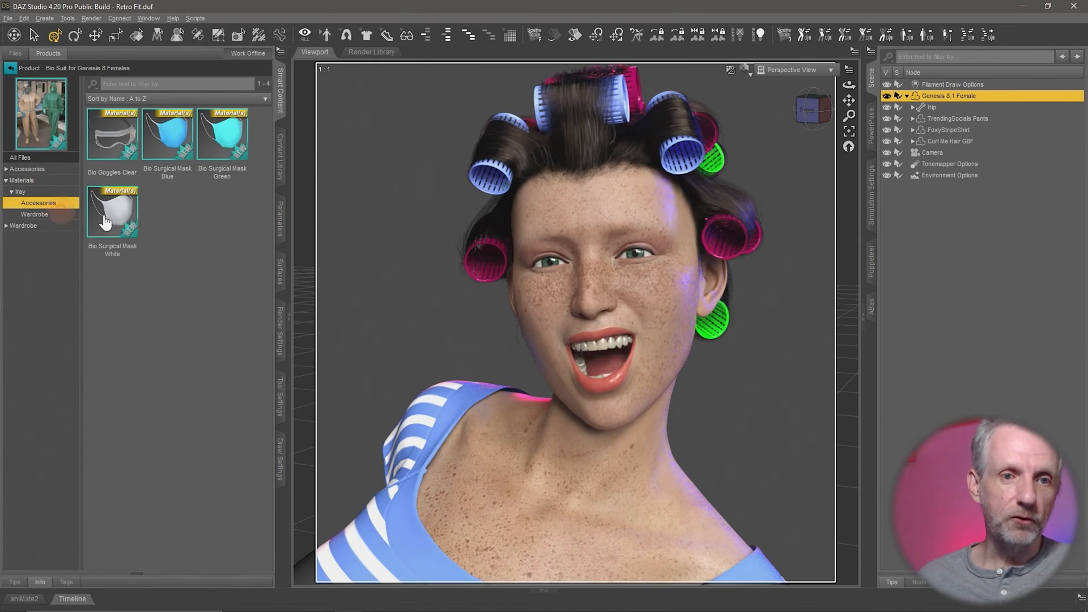
double_click(232, 150)
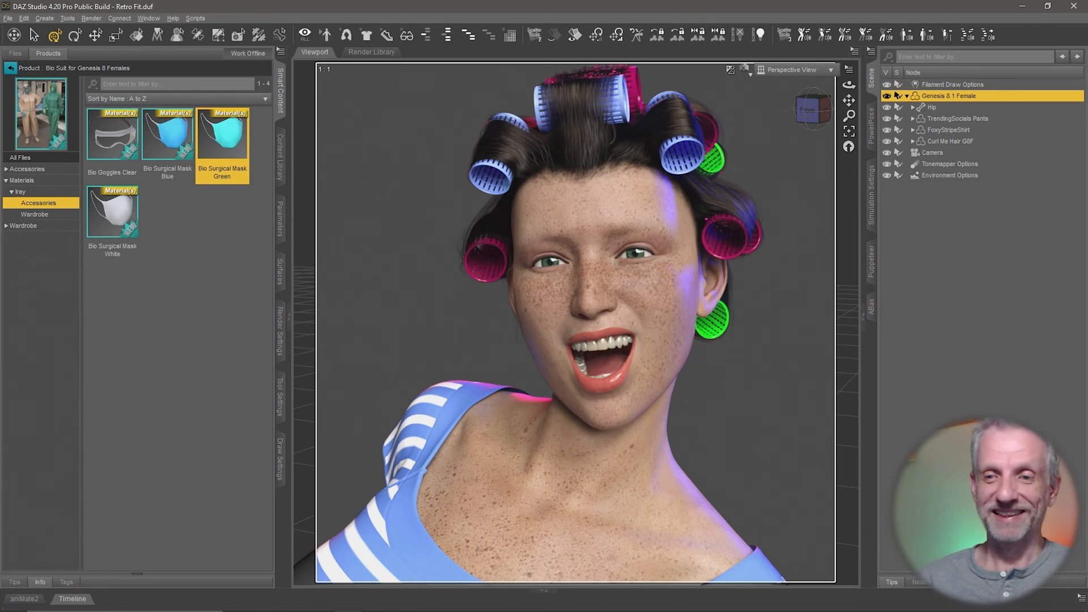
left_click(27, 169)
double_click(167, 136)
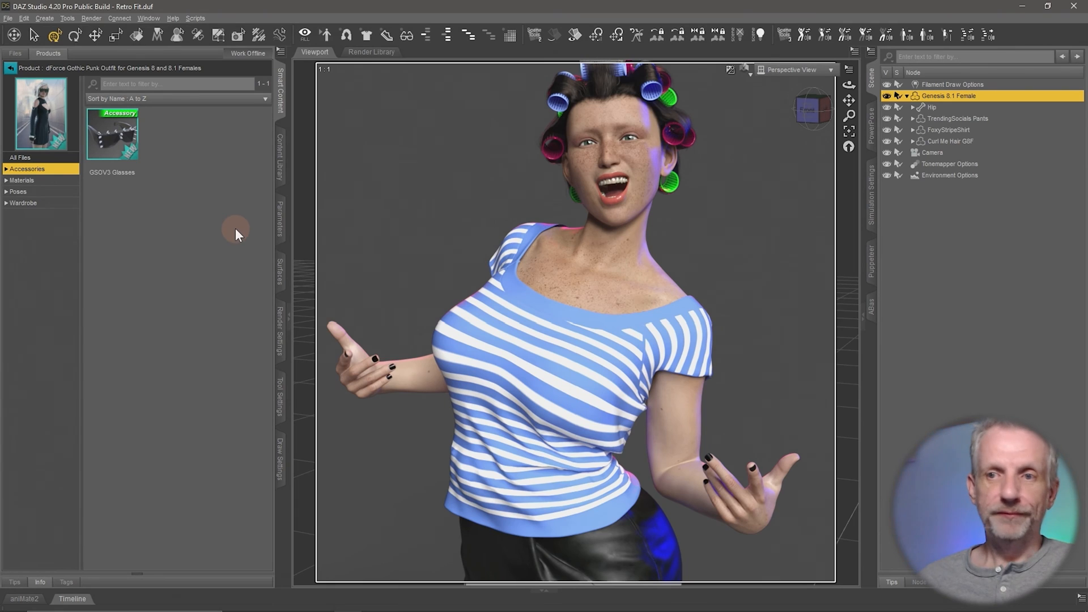
Step: Add the GSOV3 Glasses from the dForce Gothic Punk Outfit to the figure and inspect them from the side and front
left_click(116, 138)
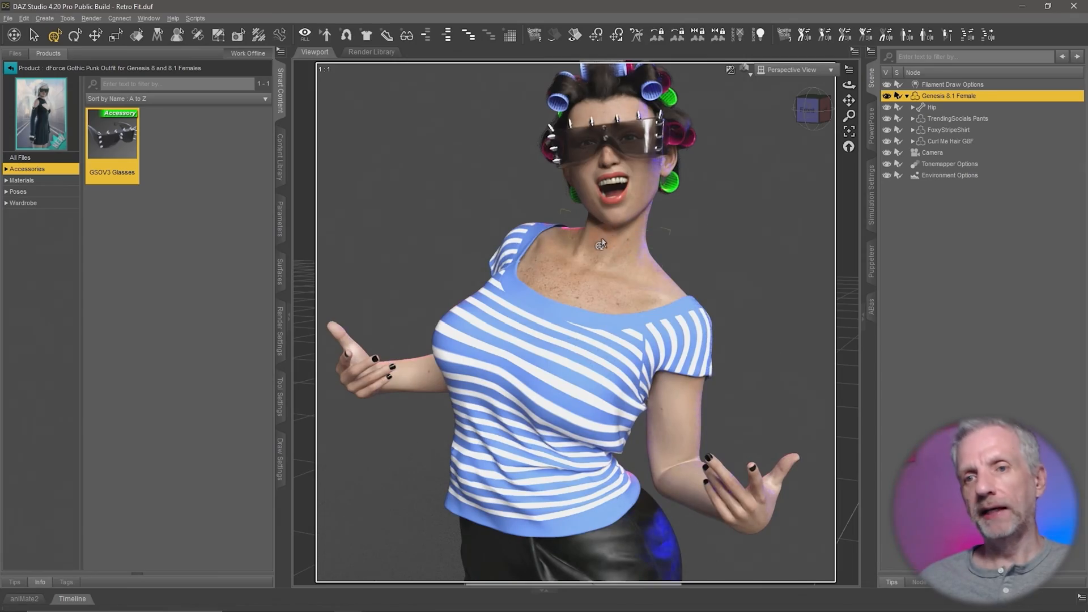
middle_click_drag(604, 237, 773, 250)
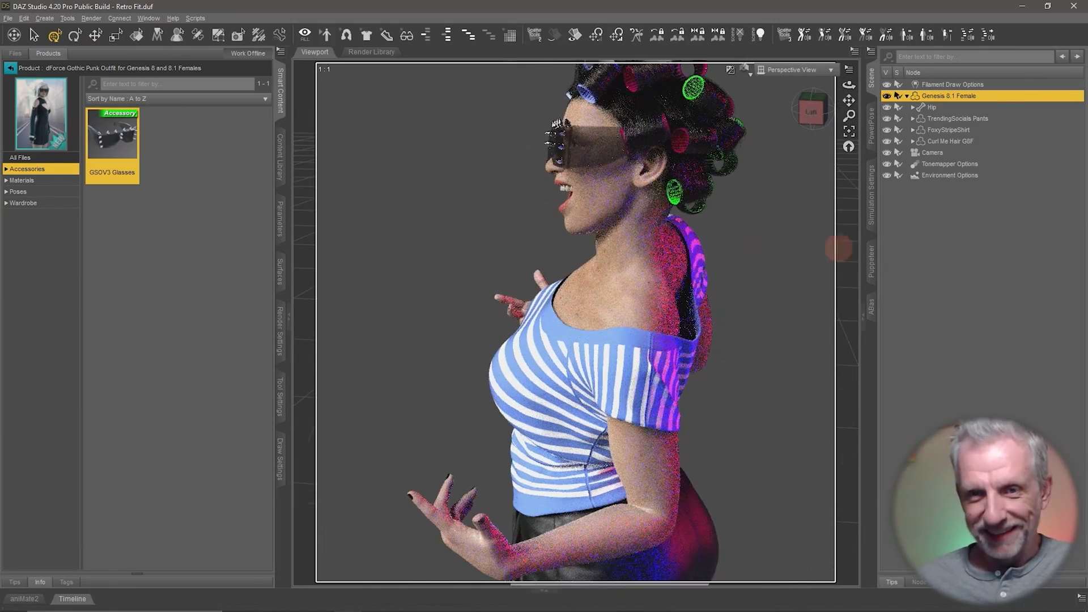
middle_click_drag(839, 247, 742, 278)
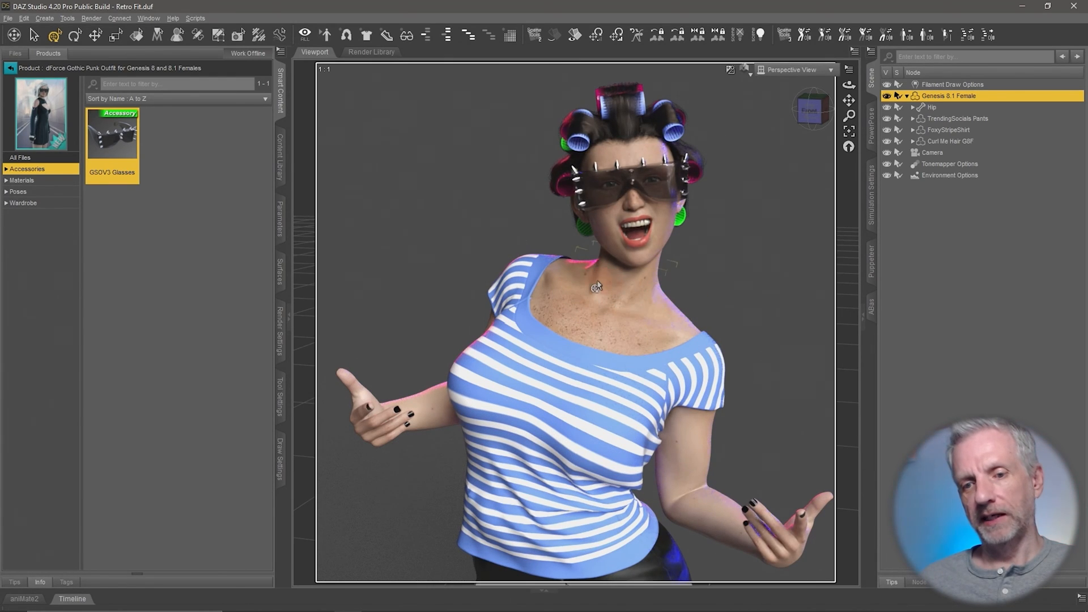
Step: Search all accessory files for "ring" with filtering by context turned off
left_click(10, 67)
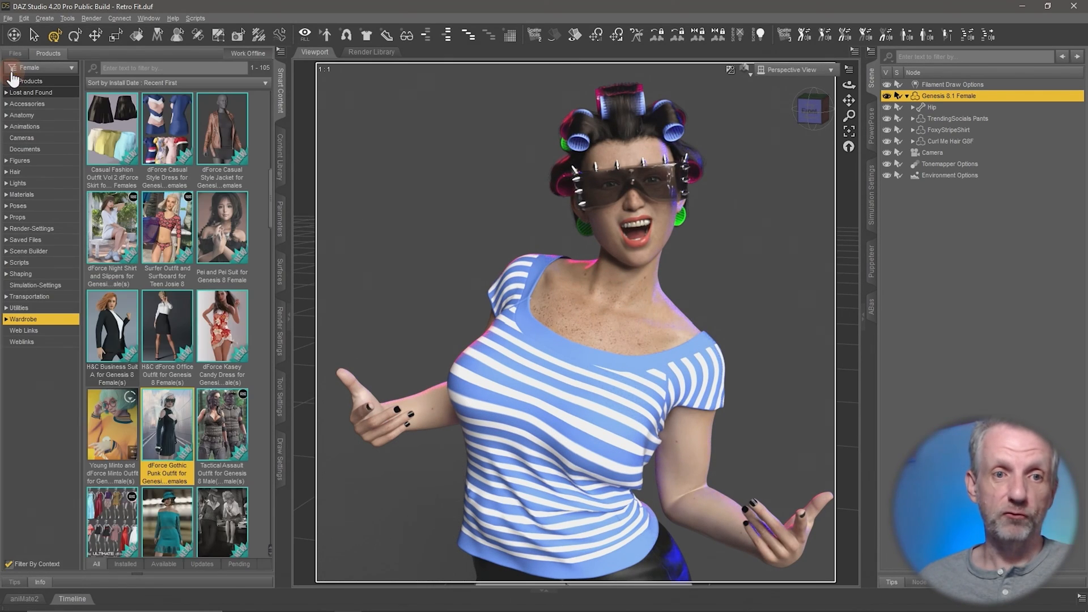
left_click(52, 104)
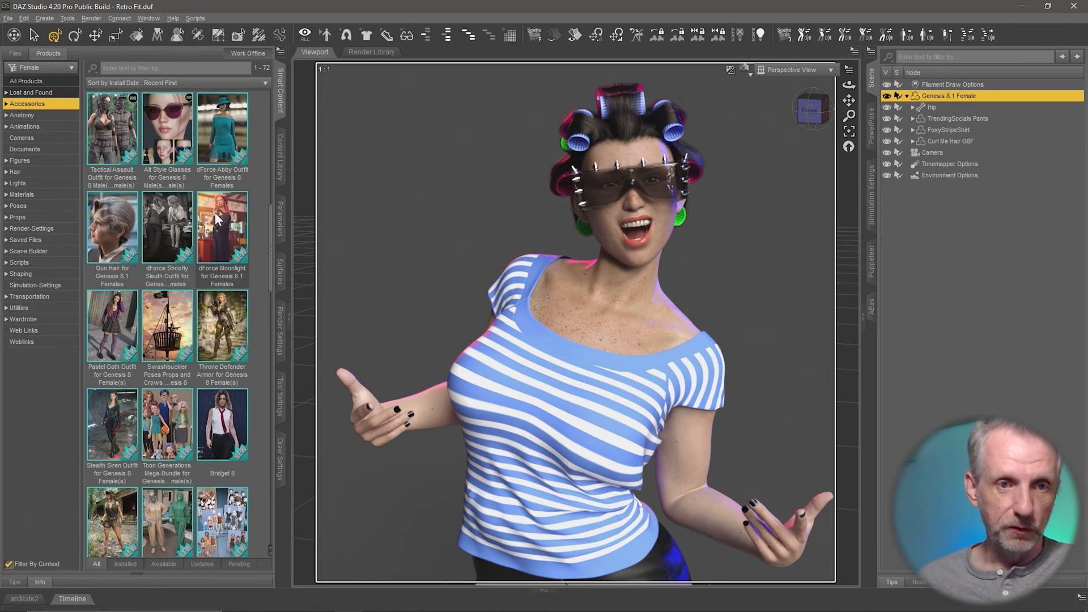
left_click(9, 564)
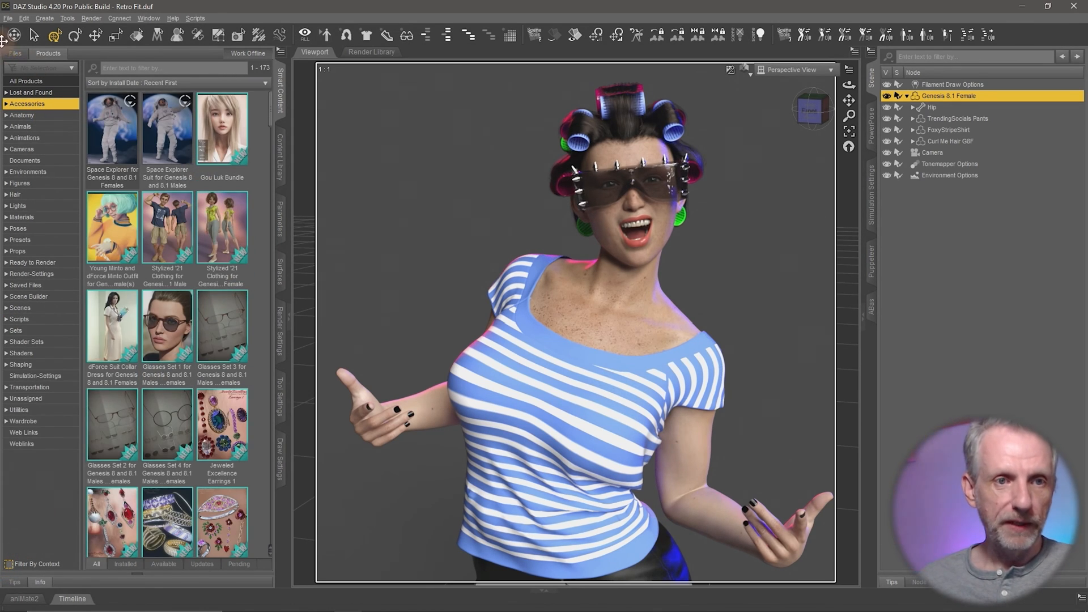
left_click(21, 57)
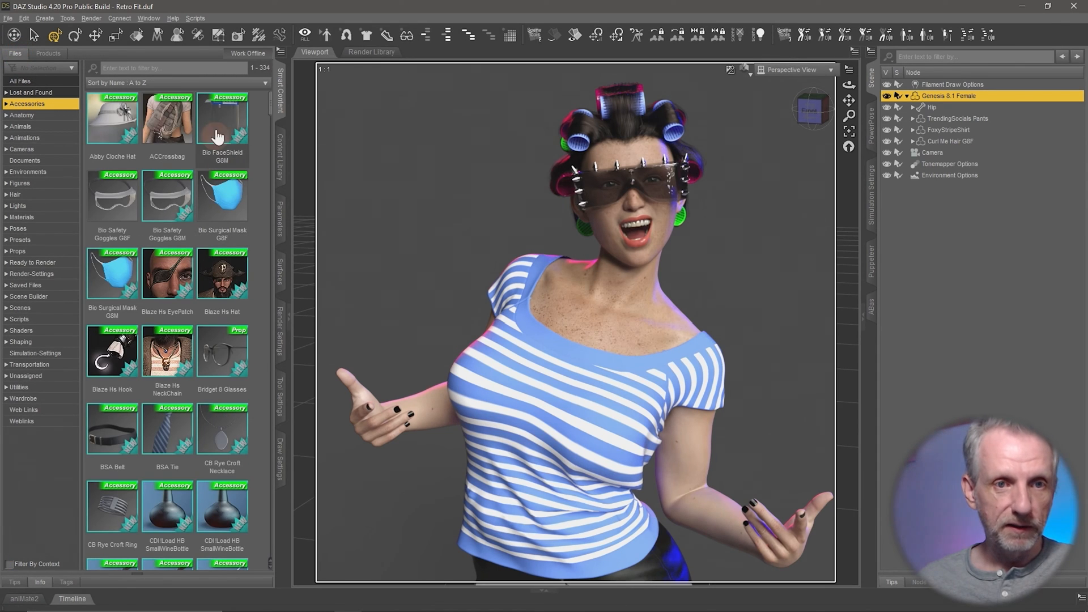
left_click(228, 69)
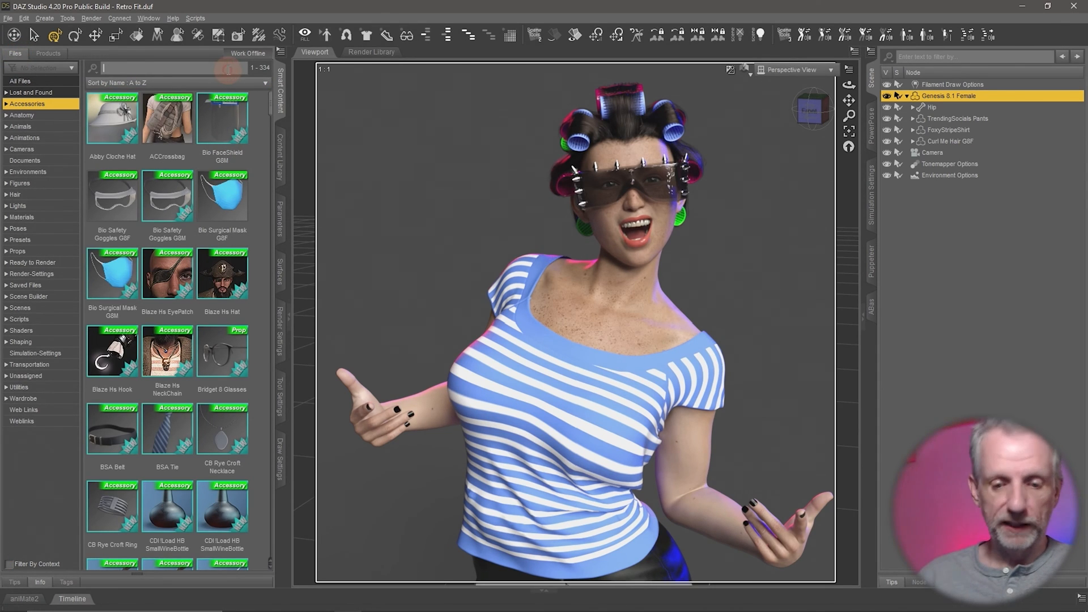
type("ring")
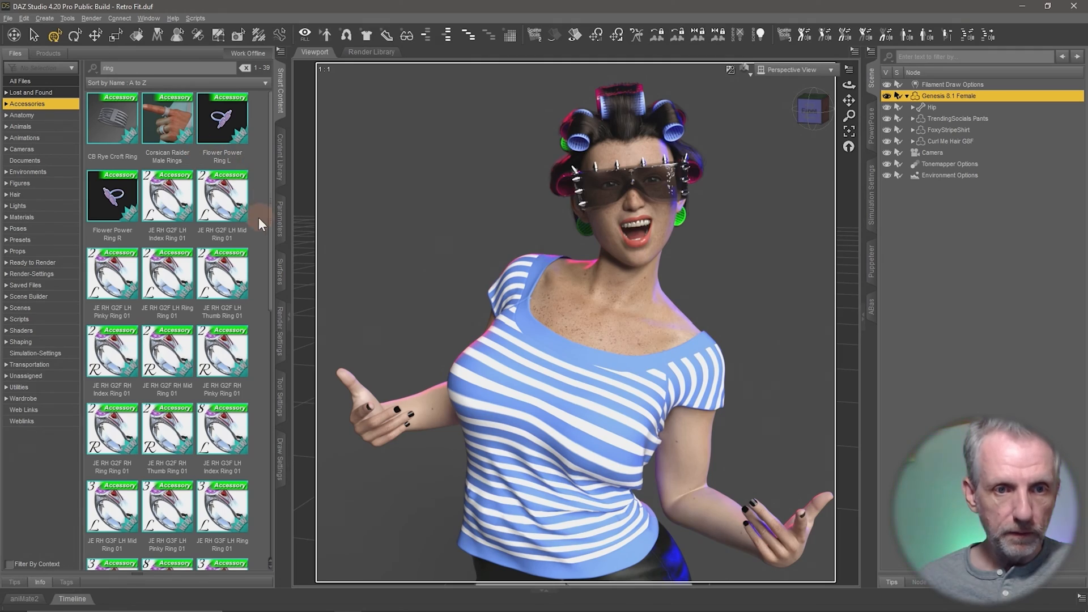
Step: Add JE RH G8F LH Pinky Ring 01 and JE RH G8F RH Index Ring 01 to the figure, using the context-filtered results
left_click(360, 262)
middle_click_drag(608, 465, 607, 395)
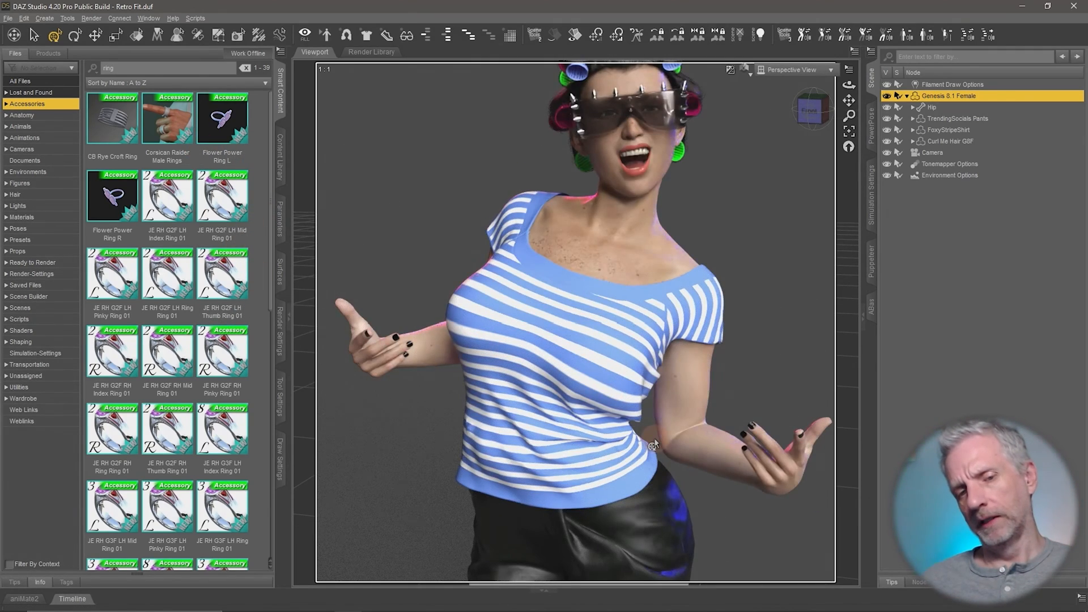
scroll(165, 397, "down", 3)
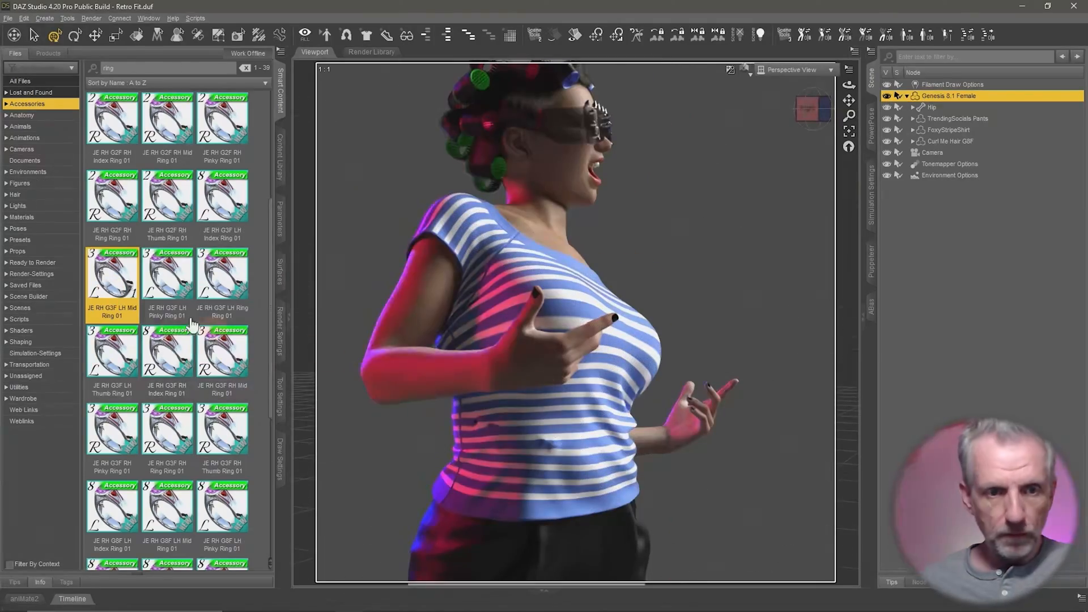
mouse_move(126, 285)
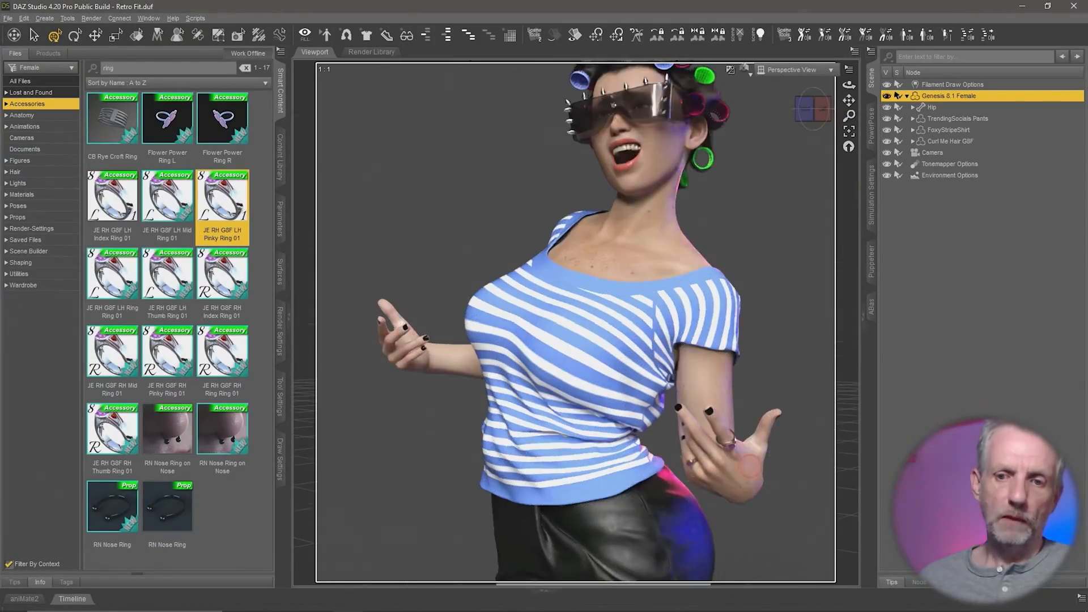
middle_click_drag(749, 466, 690, 471)
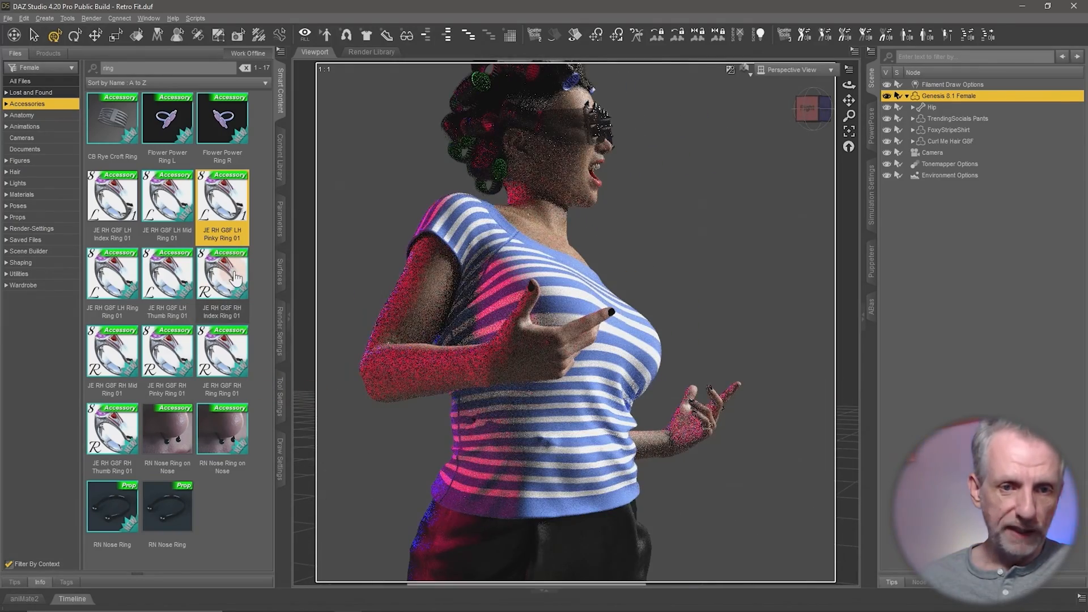
double_click(235, 278)
middle_click_drag(601, 400, 678, 409)
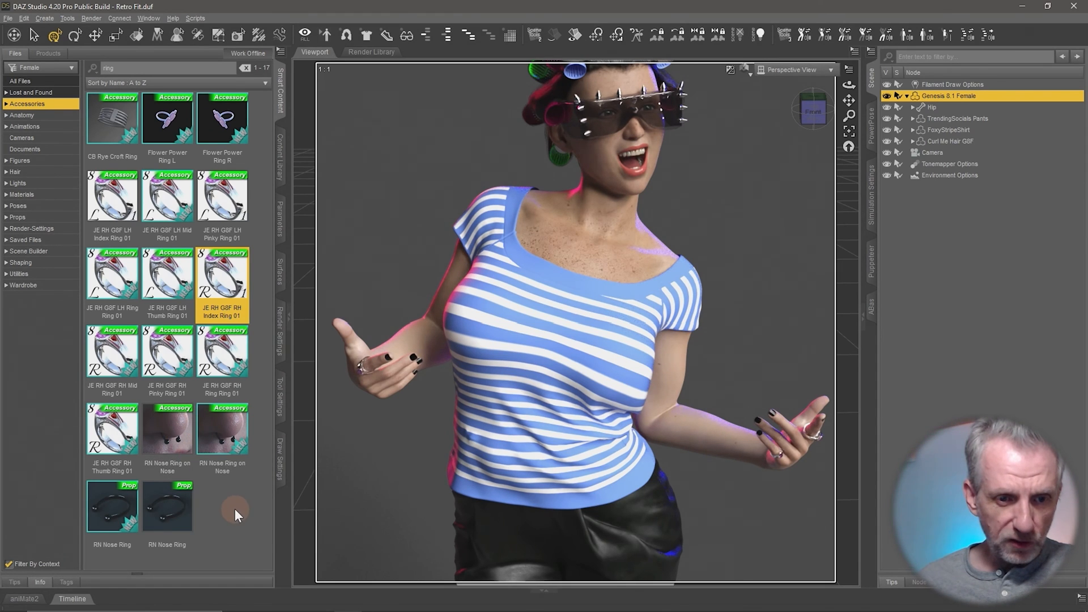
Step: Try adding the RN Nose Ring prop to the scene and delete it again
double_click(155, 513)
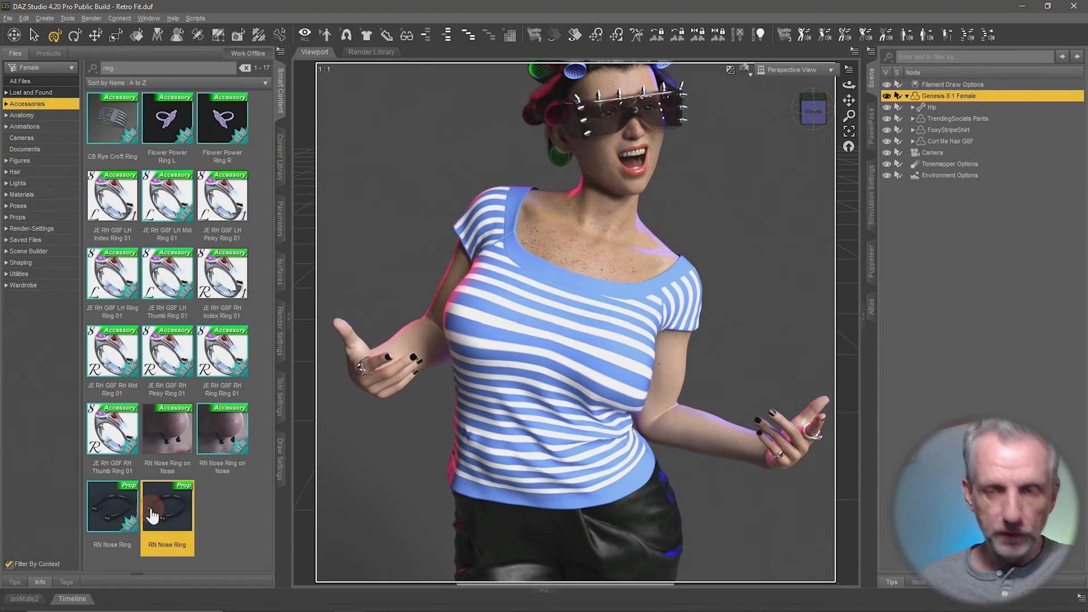
left_click(645, 175)
scroll(646, 176, "up", 5)
mouse_move(646, 175)
middle_mouse_down()
mouse_move(646, 385)
mouse_move(544, 184)
mouse_move(510, 317)
mouse_move(487, 306)
middle_mouse_up()
key("ctrl+9")
scroll(567, 192, "up", 4)
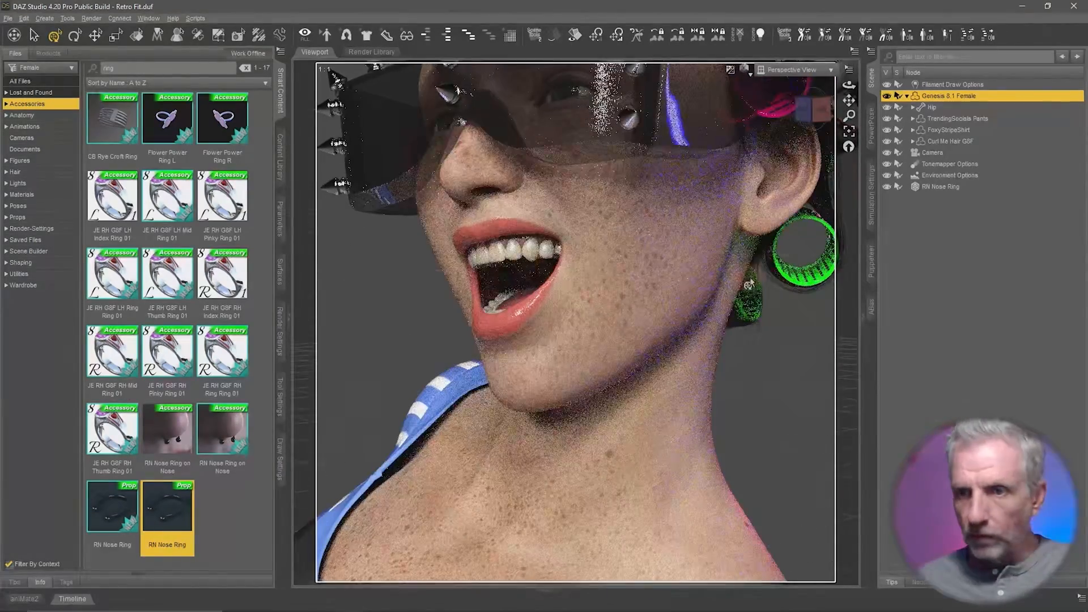
left_click(942, 187)
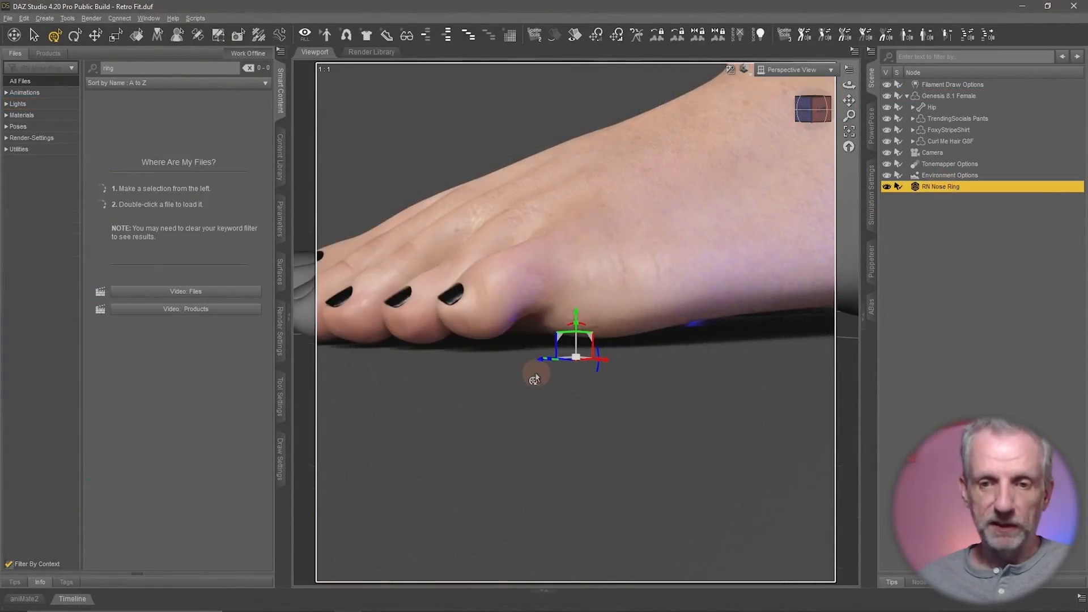
key("Delete")
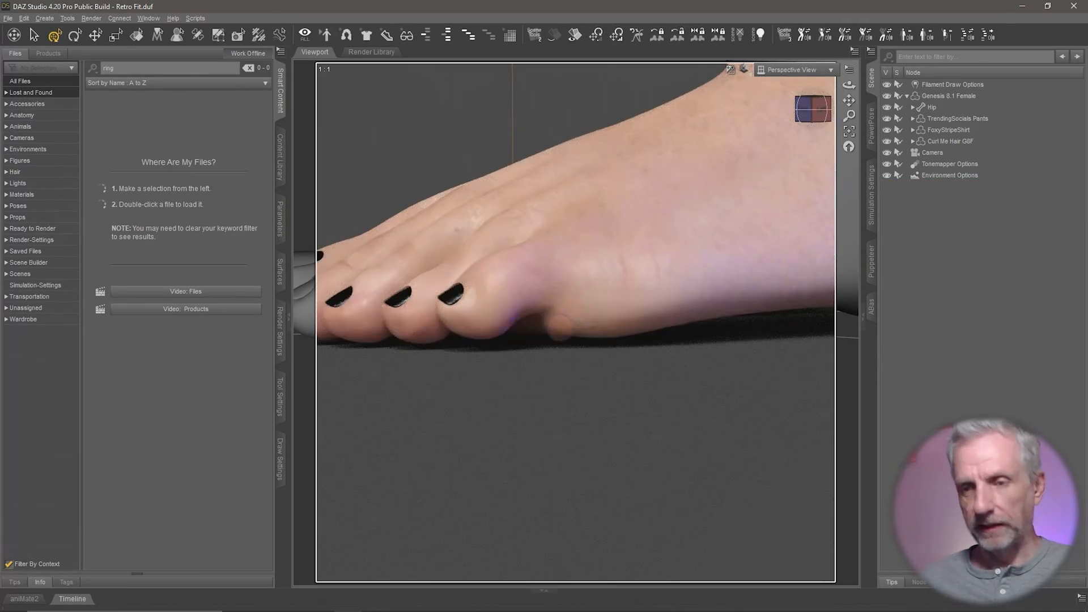
Step: Search the accessories for "neck" and load the Chandrani Necklace into the scene
scroll(559, 326, "down", 5)
scroll(561, 320, "down", 1)
middle_click_drag(544, 250, 556, 291)
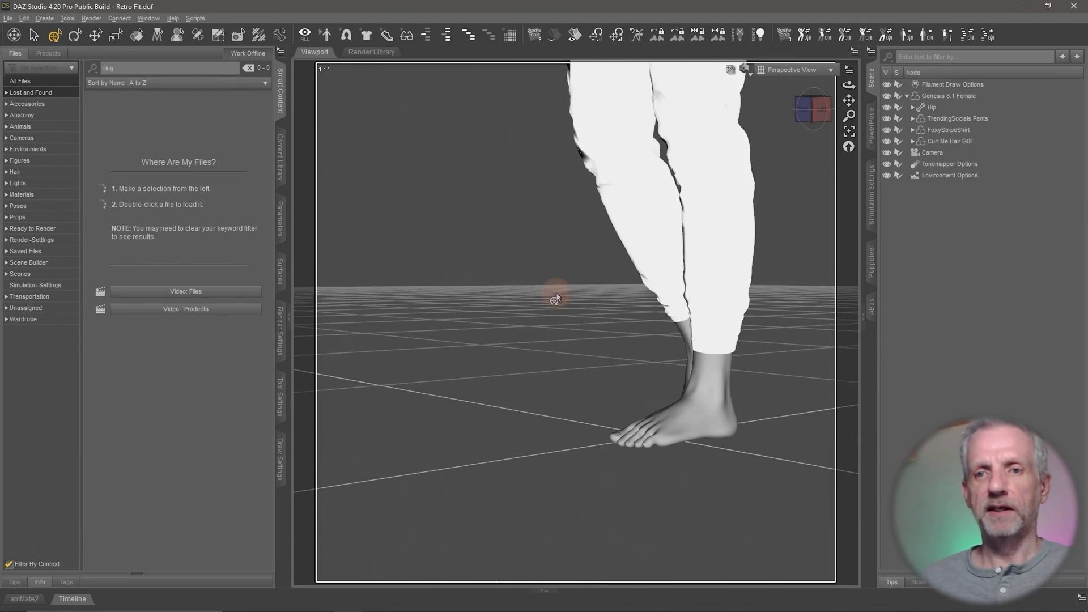
middle_click_drag(564, 198, 556, 291)
middle_click_drag(577, 176, 584, 300)
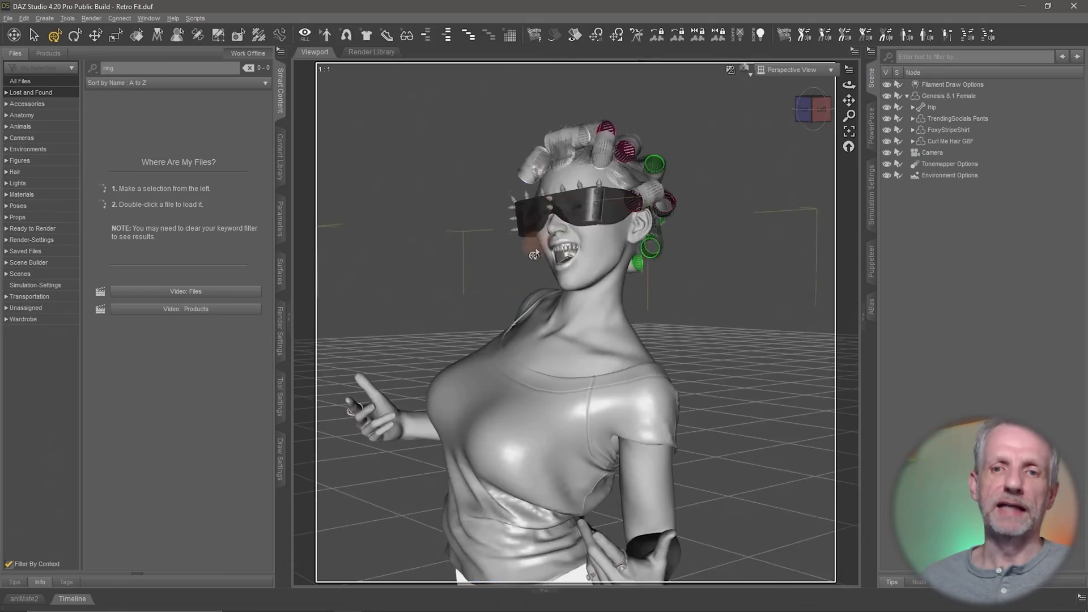
middle_click_drag(533, 266, 566, 303)
scroll(571, 249, "up", 4)
left_click(967, 100)
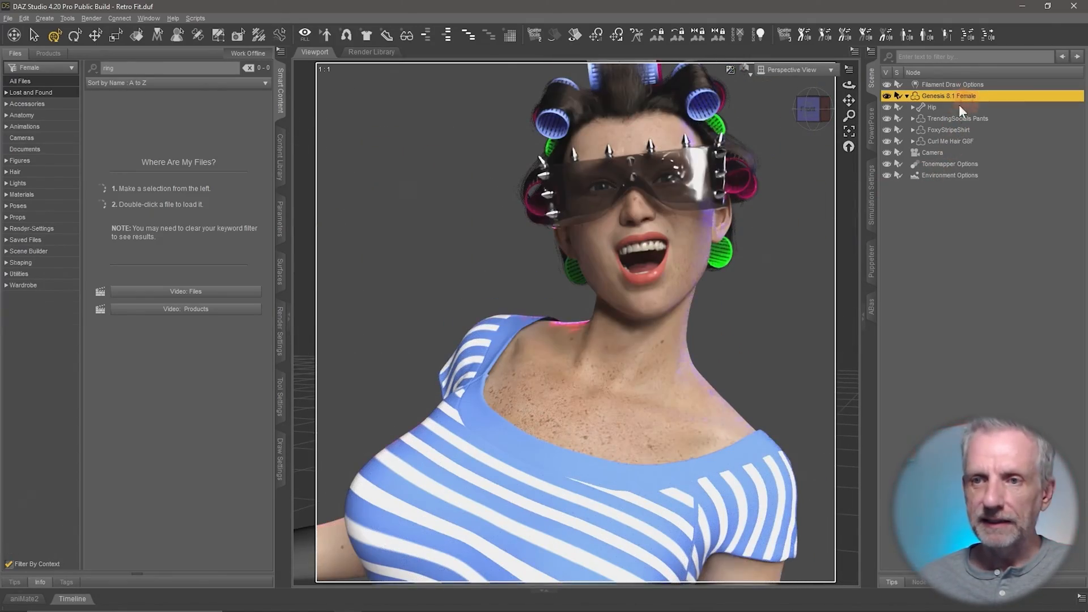
type("neck")
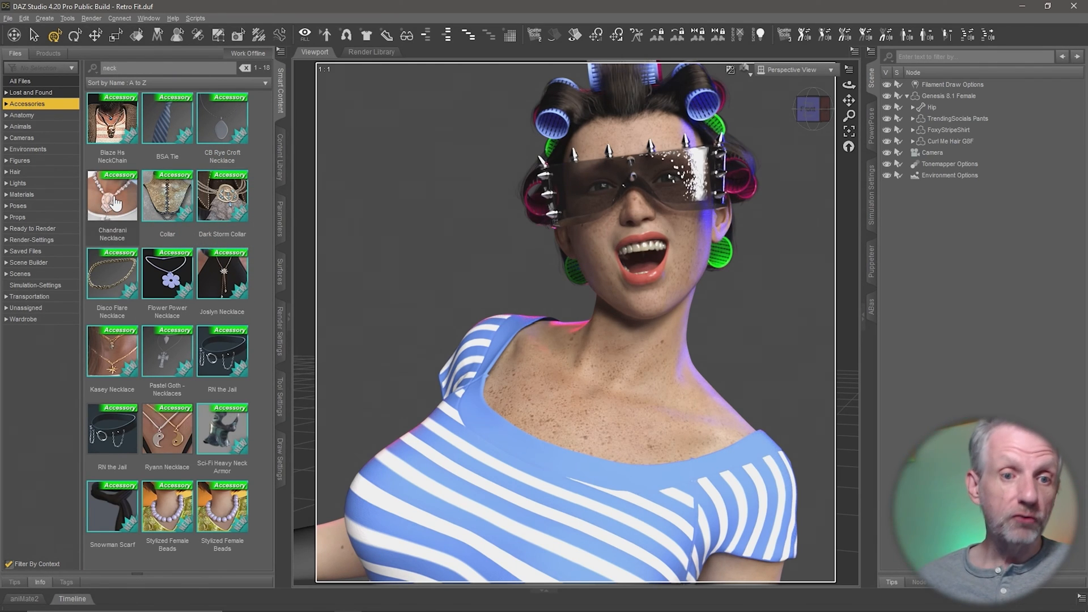
mouse_move(115, 203)
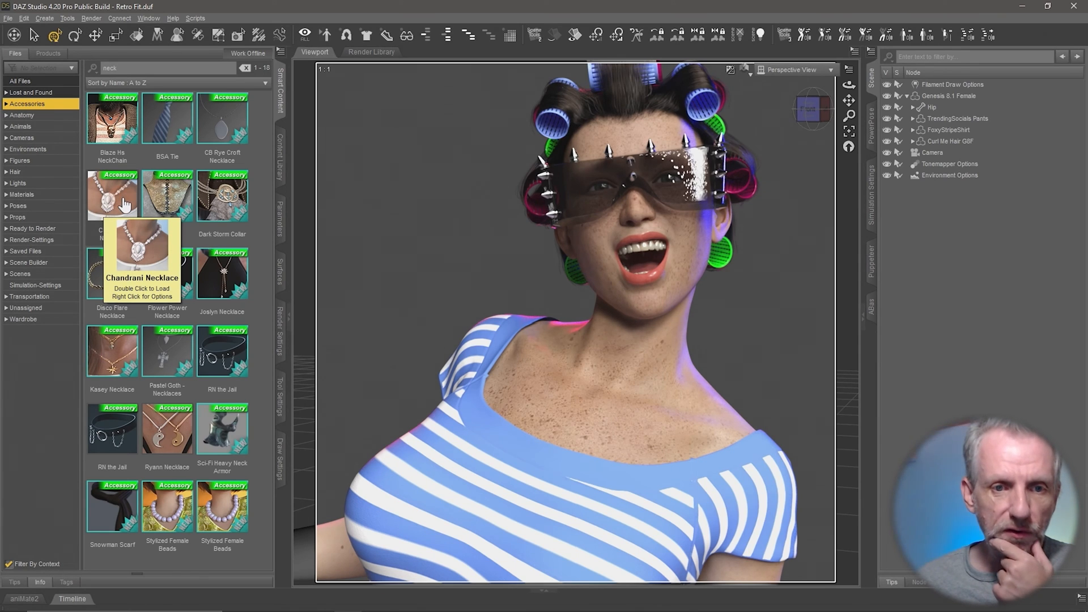
double_click(124, 203)
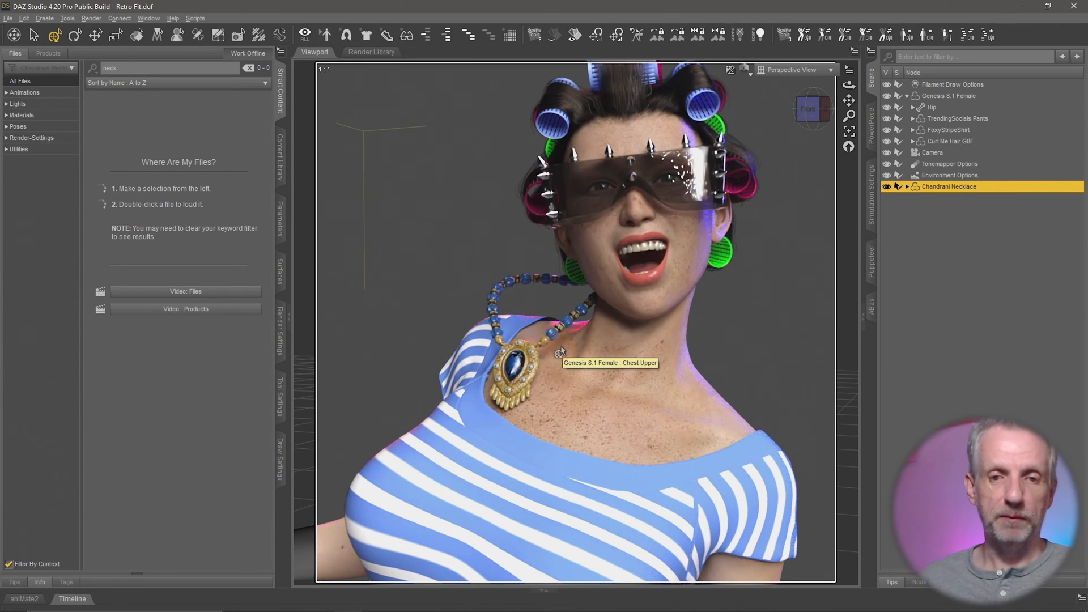
Step: Fit the Chandrani Necklace to Genesis 8.1 Female and parent it to that figure
right_click(1001, 186)
left_click(1015, 217)
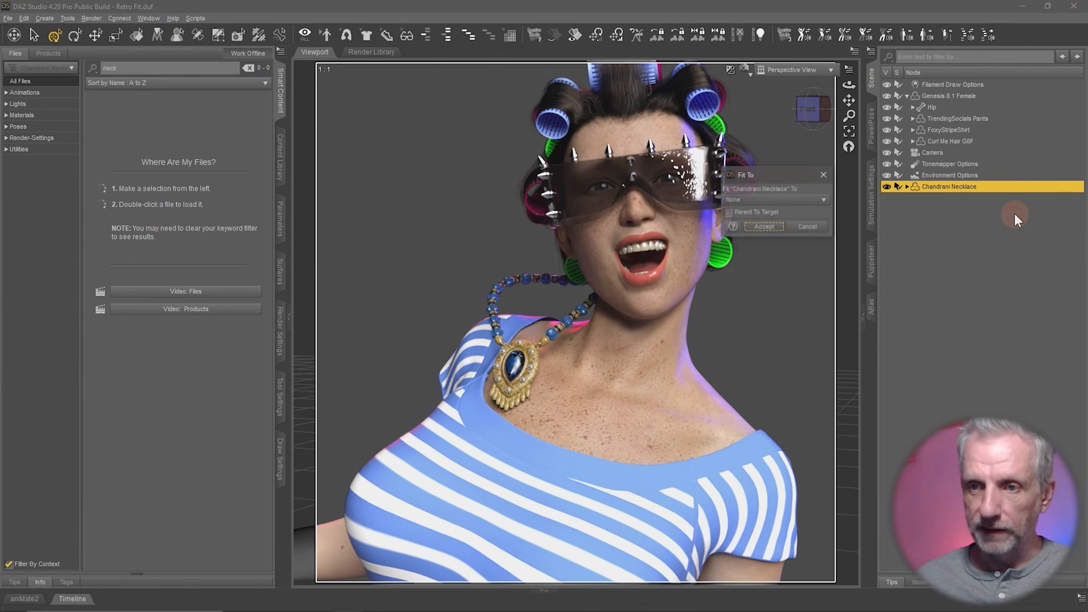
left_click(773, 201)
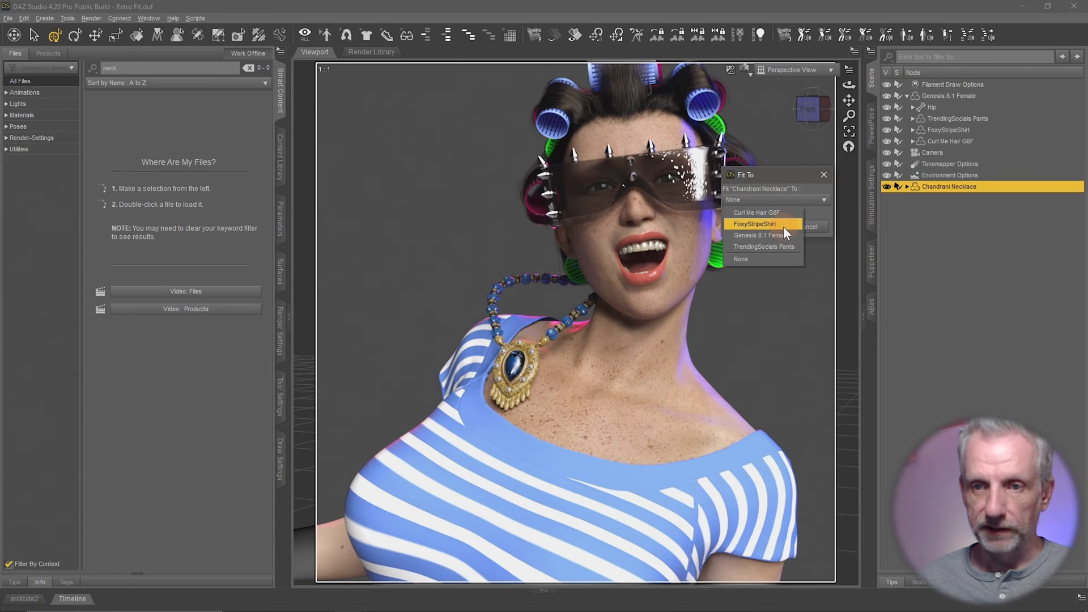
left_click(791, 234)
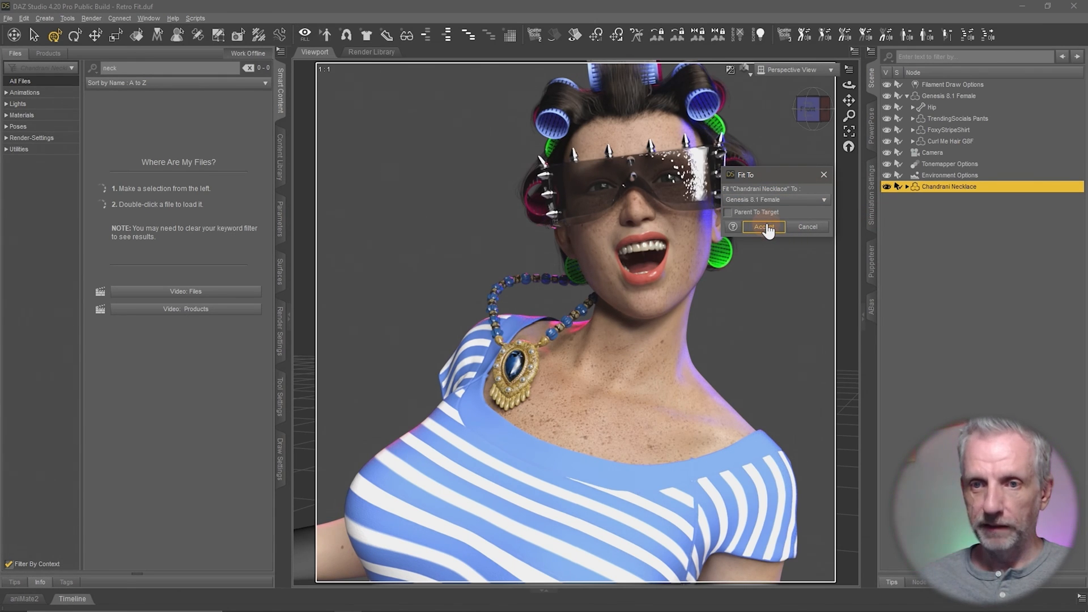
left_click(769, 213)
left_click(766, 229)
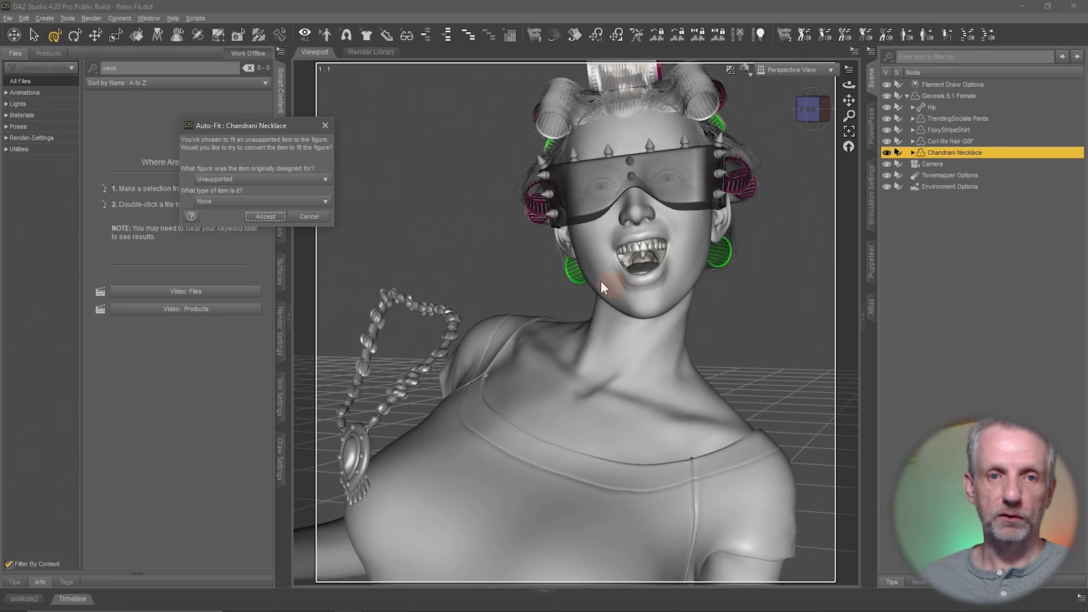
Step: Auto-fit the Chandrani Necklace to the figure as an item originally designed for Genesis 2 Female, with item type None
left_click(290, 179)
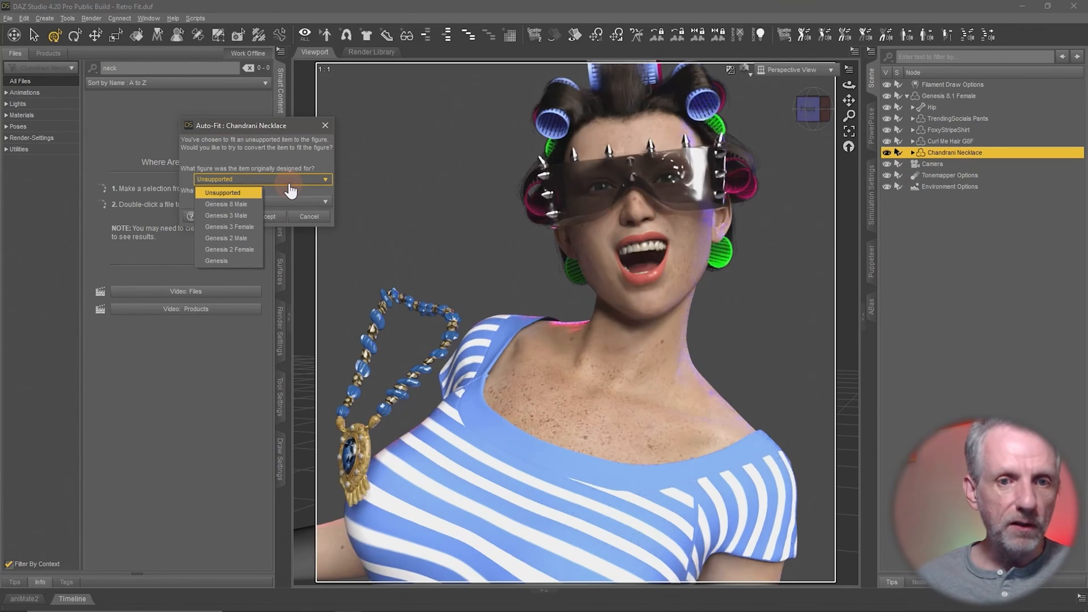
left_click(243, 250)
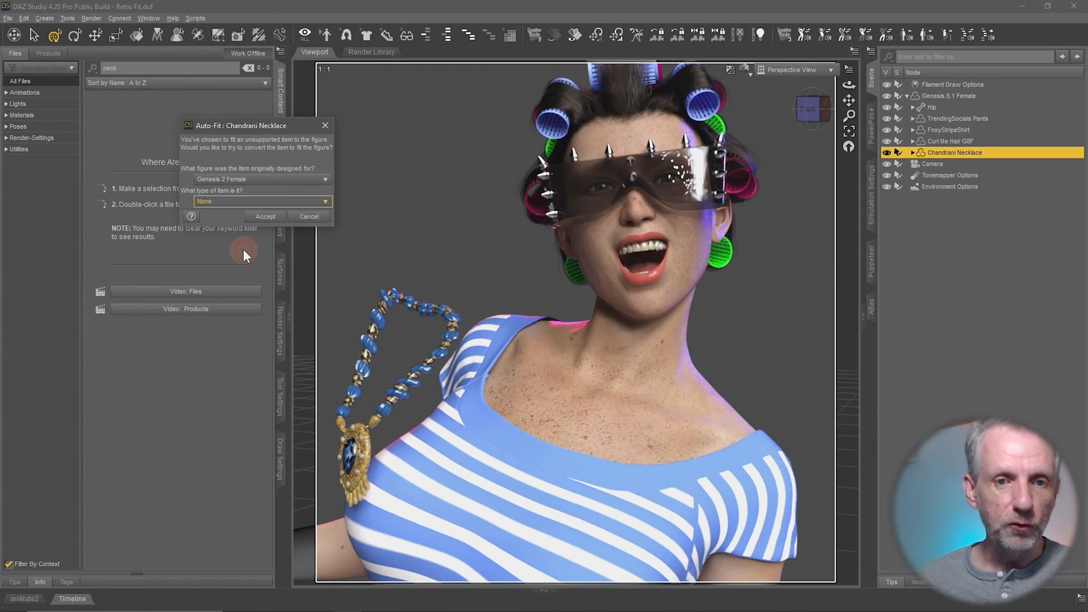
left_click(265, 217)
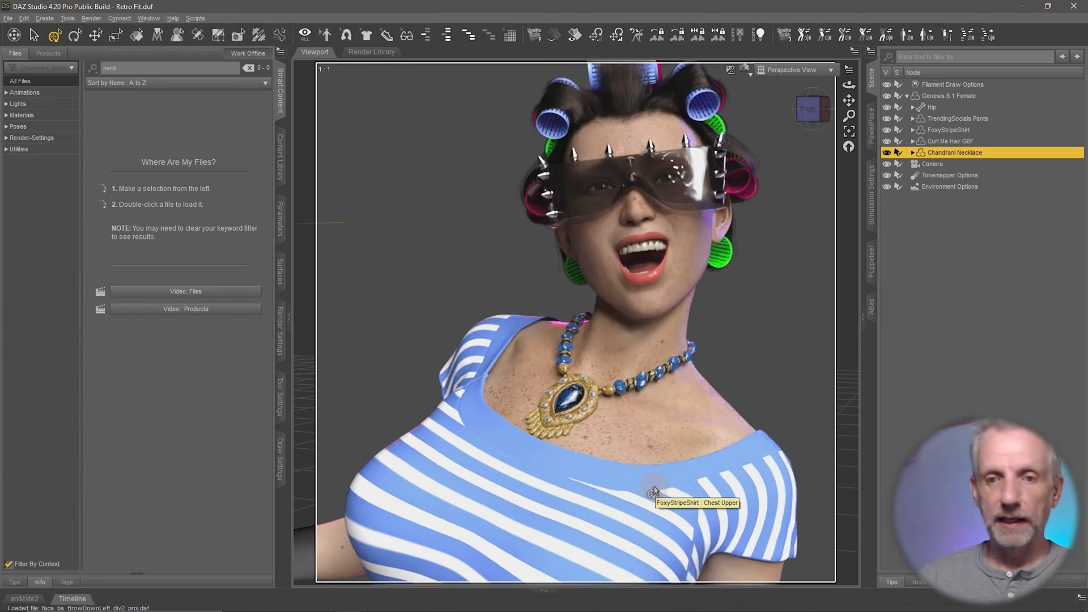
Step: Inspect the Chandrani Necklace's fit around the neck from several sides and delete it from the scene
scroll(640, 417, "up", 4)
mouse_move(640, 419)
middle_mouse_down()
mouse_move(480, 414)
mouse_move(652, 409)
middle_mouse_up()
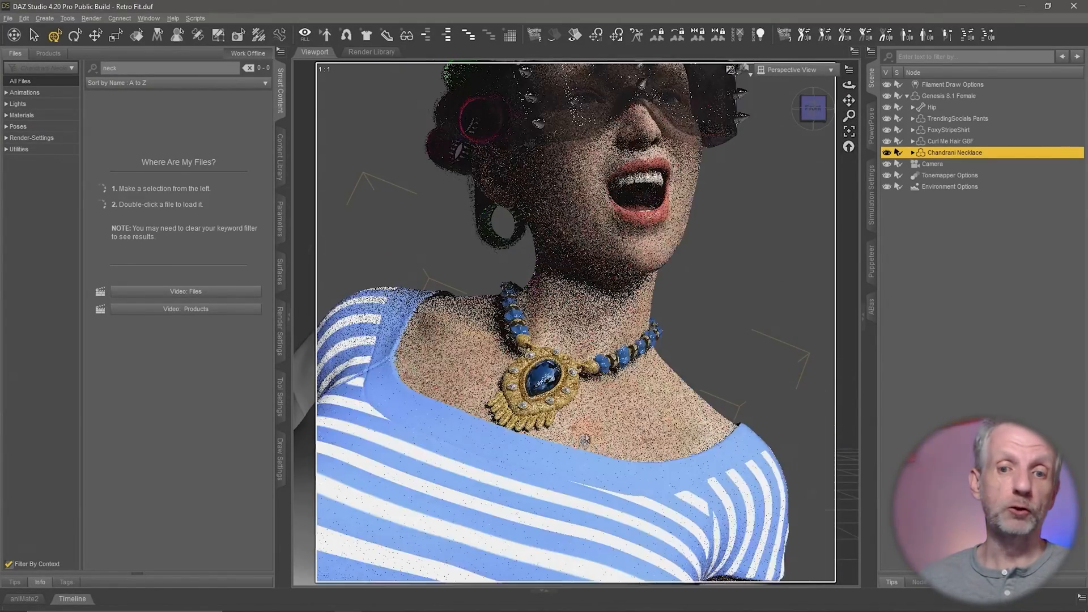
middle_click_drag(522, 407, 681, 347)
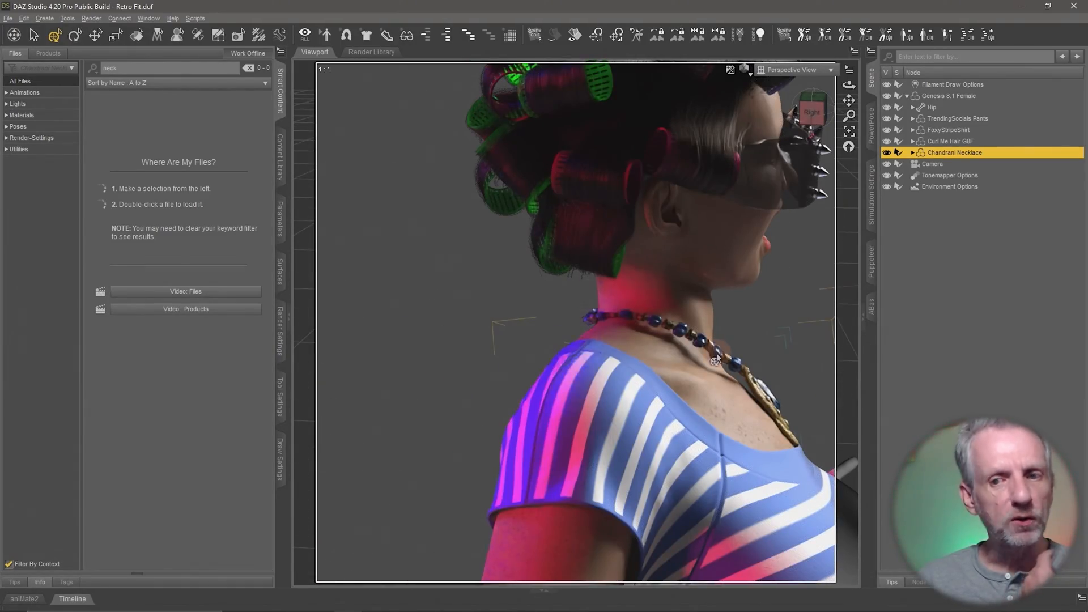
middle_click_drag(706, 381, 649, 453)
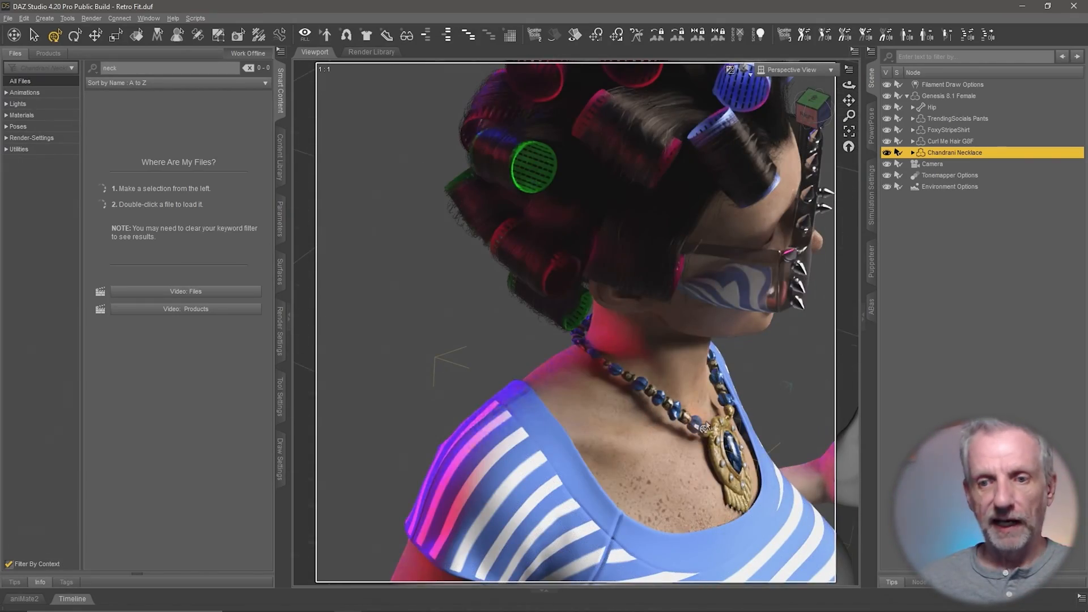
middle_click_drag(707, 409, 646, 428)
mouse_move(711, 415)
middle_mouse_down()
mouse_move(648, 379)
mouse_move(726, 408)
mouse_move(711, 415)
middle_mouse_up()
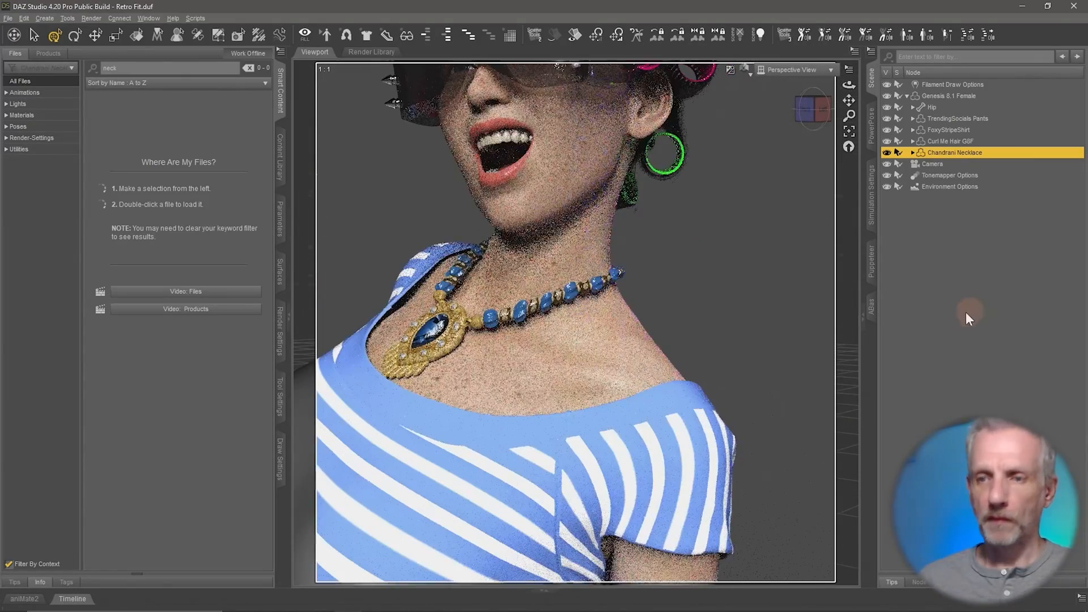
key("Delete")
Step: Add the Stylized Female Beads necklace to Genesis 8.1 Female
left_click(963, 96)
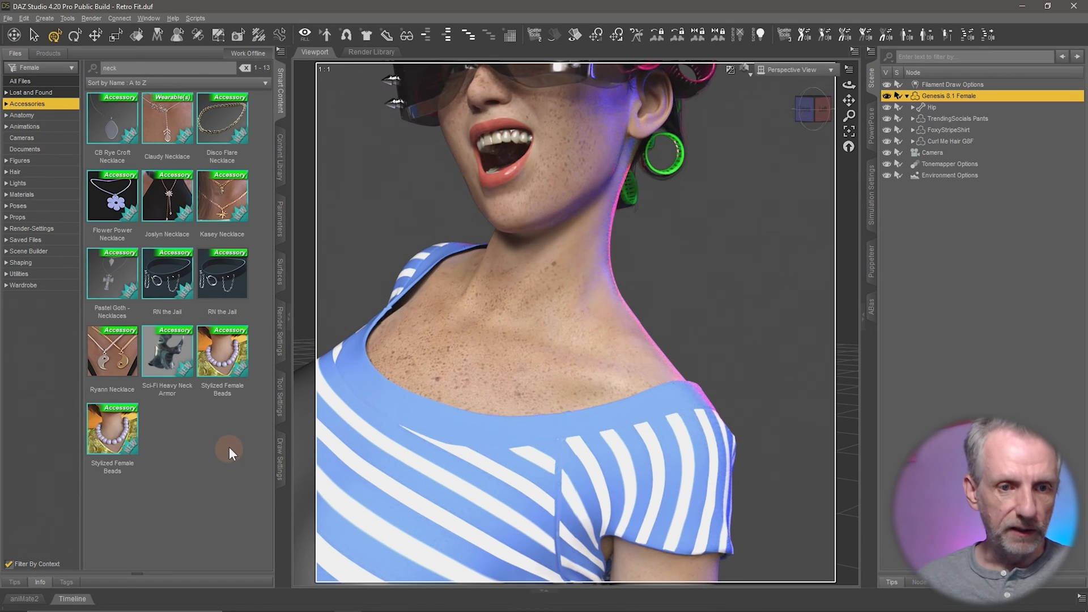
double_click(226, 361)
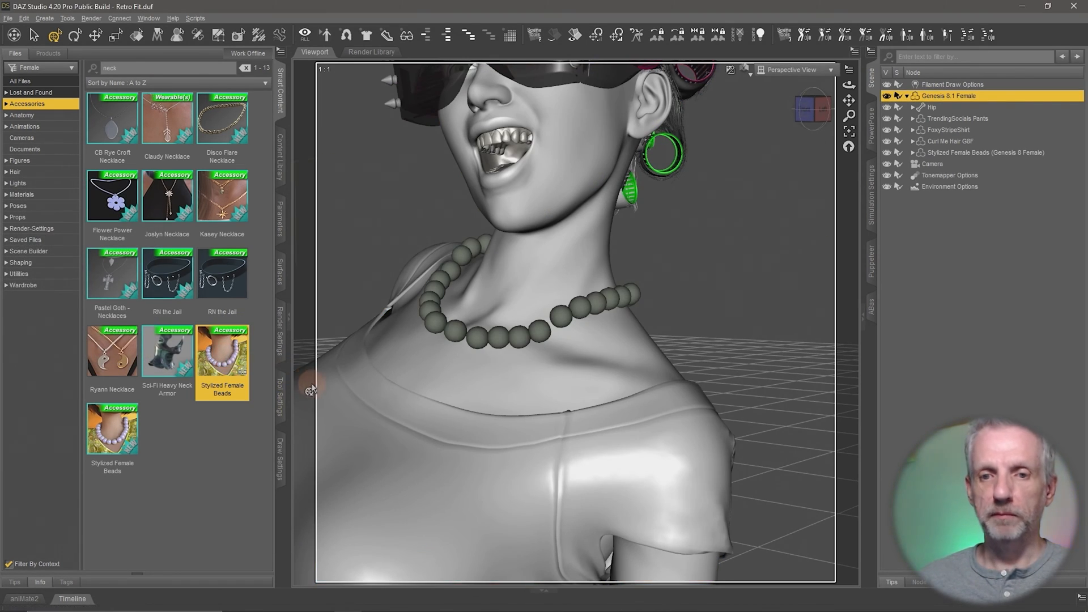
middle_click_drag(466, 438, 466, 438)
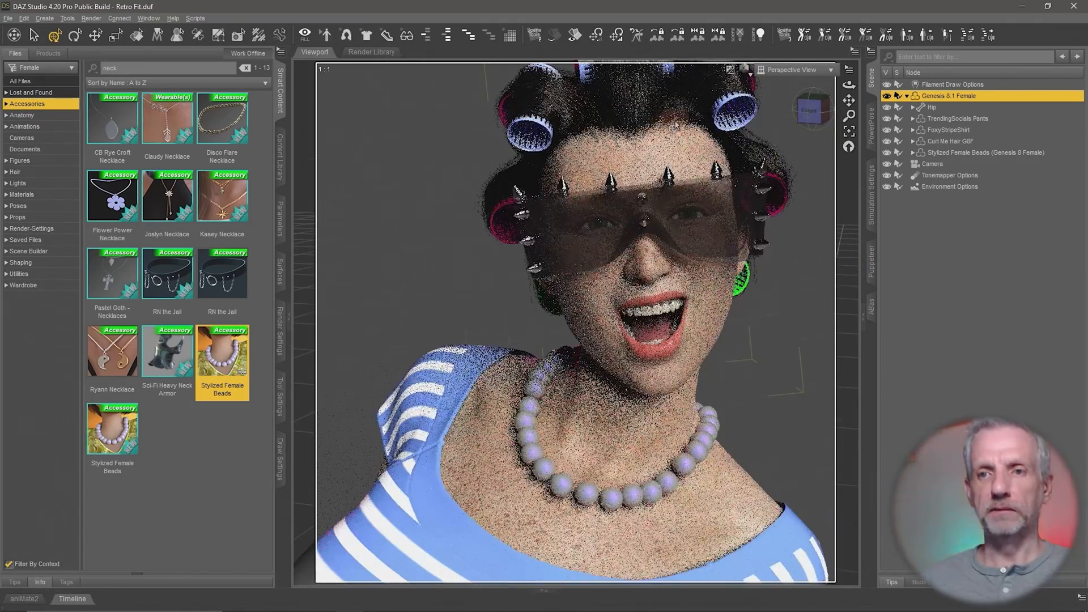
Step: Look through the scene's Camera and set the viewport draw style to Filament (PBR)
left_click(797, 70)
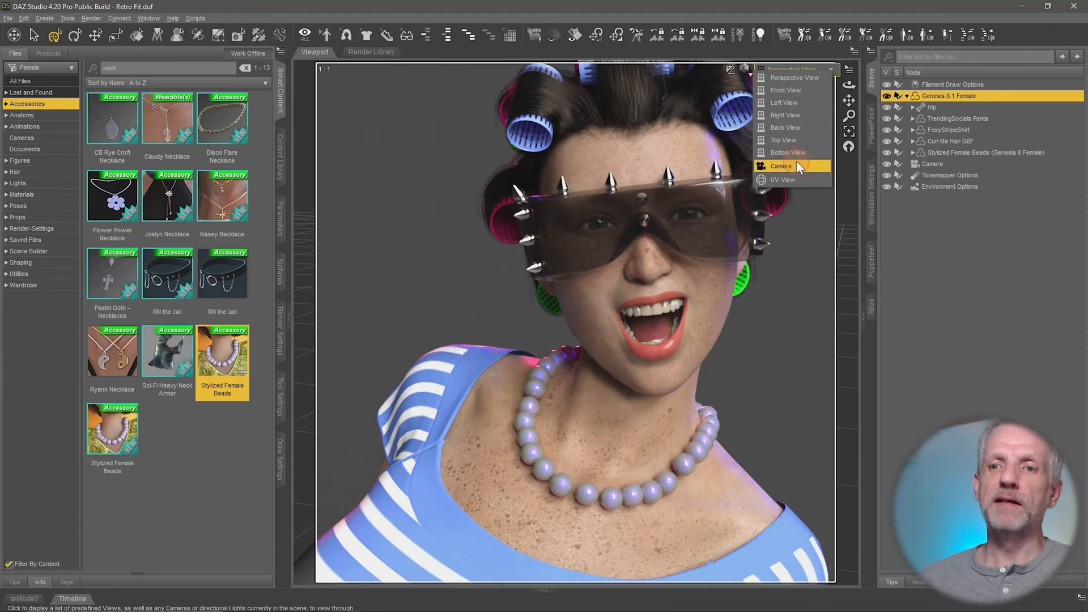
left_click(797, 163)
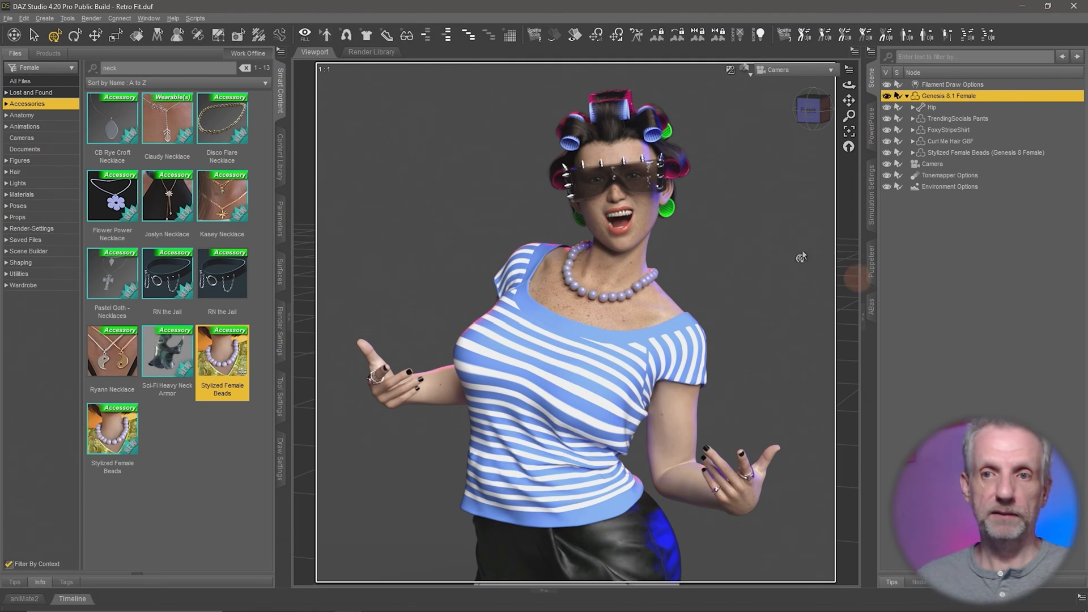
left_click(747, 71)
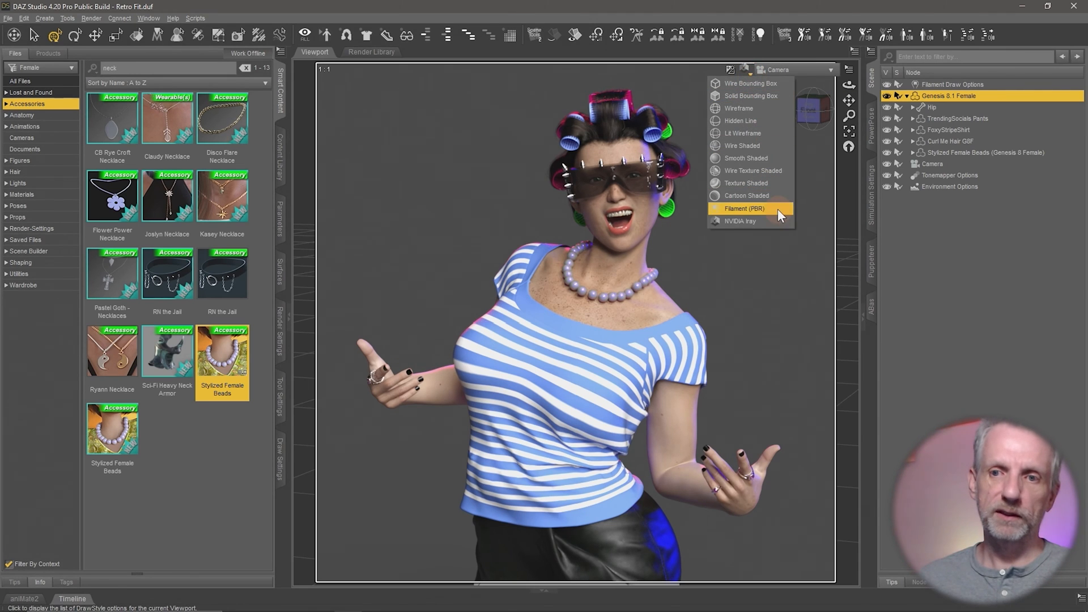
left_click(778, 209)
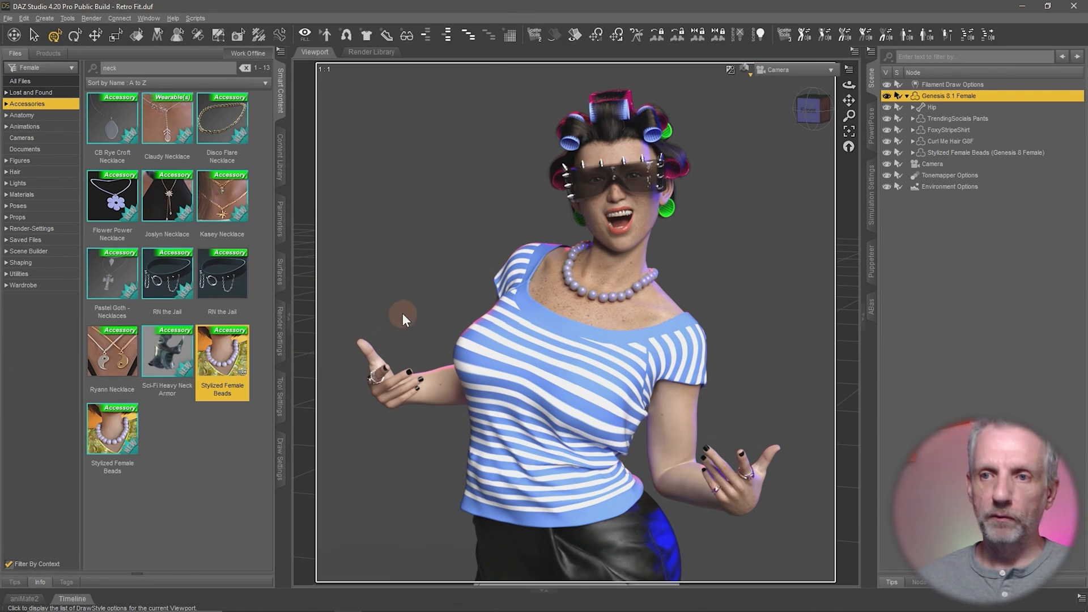
Step: Save the scene and review the render settings for pixel size, maximum samples and the post denoiser
left_click(280, 339)
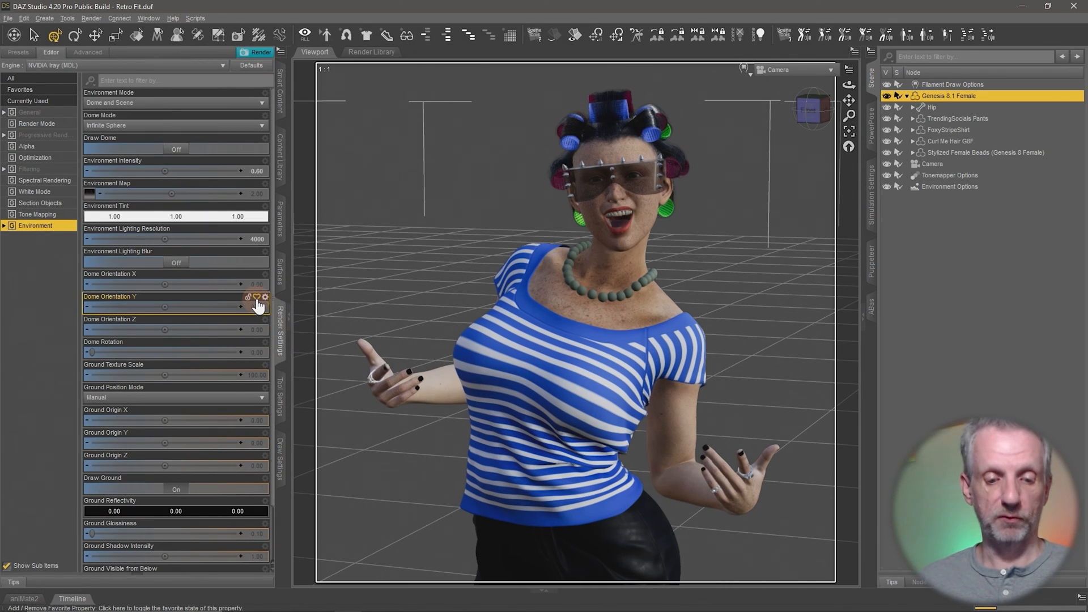
key("ctrl+s")
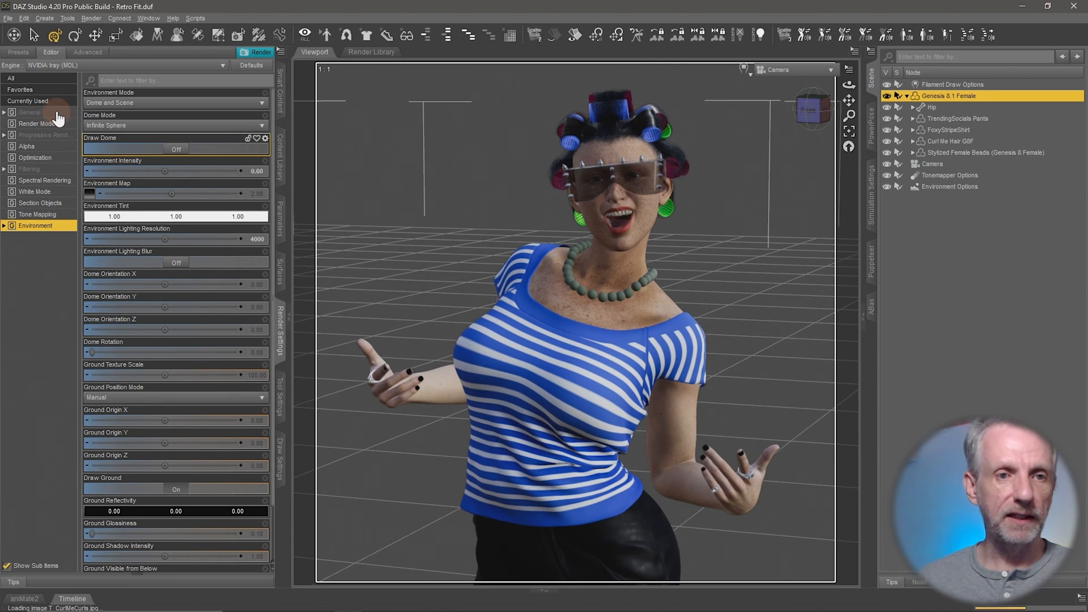
left_click(34, 112)
double_click(149, 126)
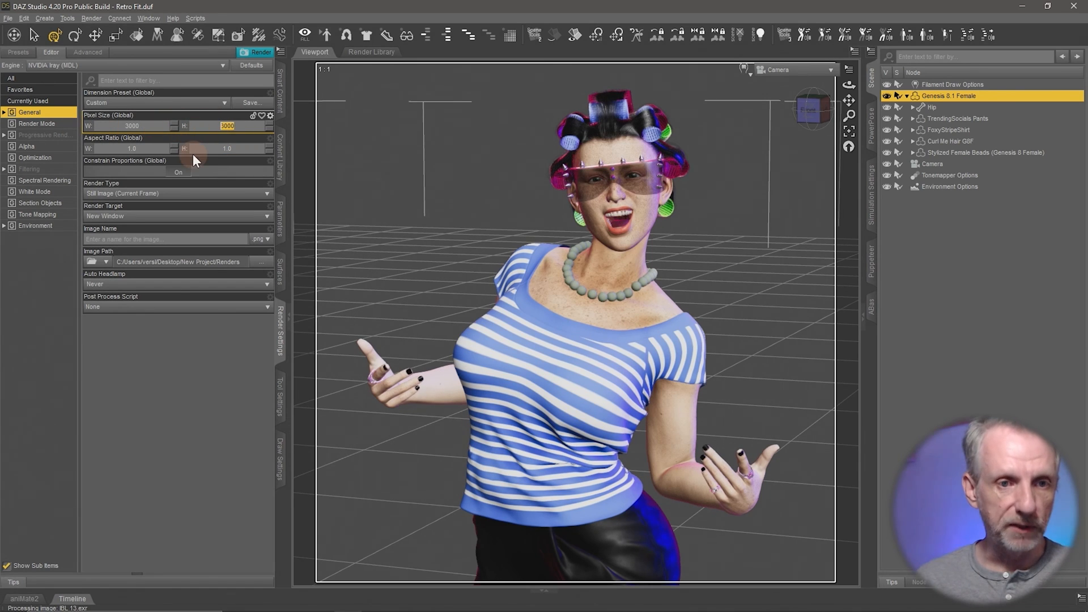
left_click(43, 136)
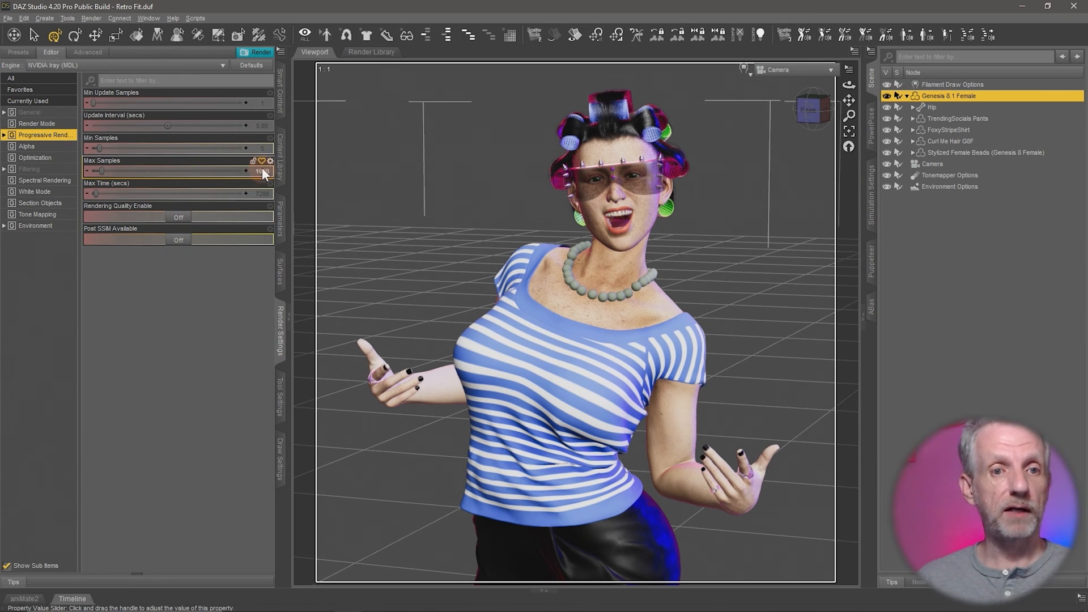
left_click(60, 170)
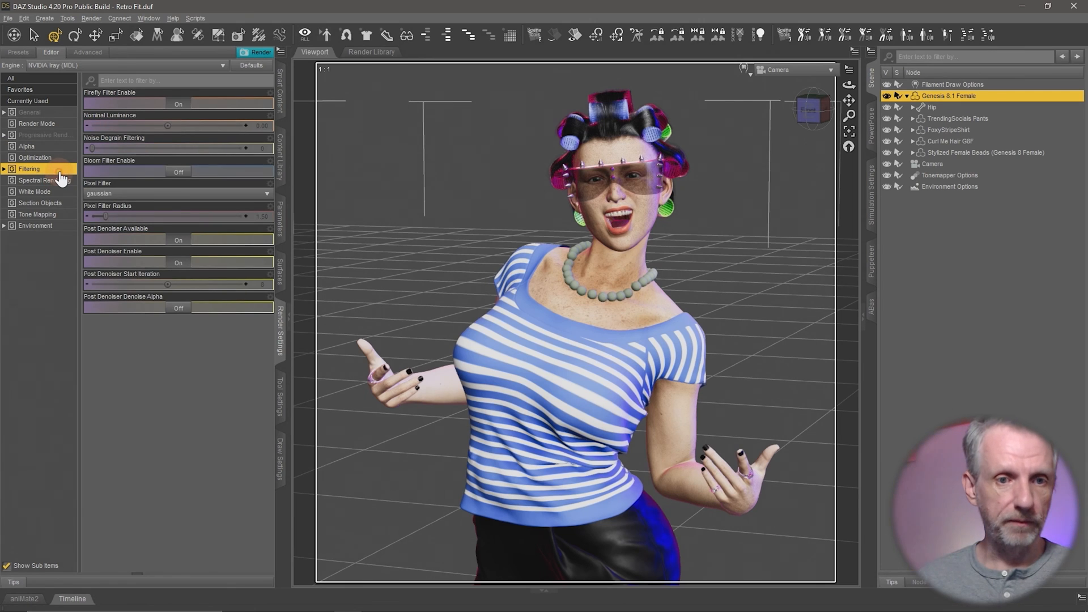
left_click(180, 240)
left_click(179, 240)
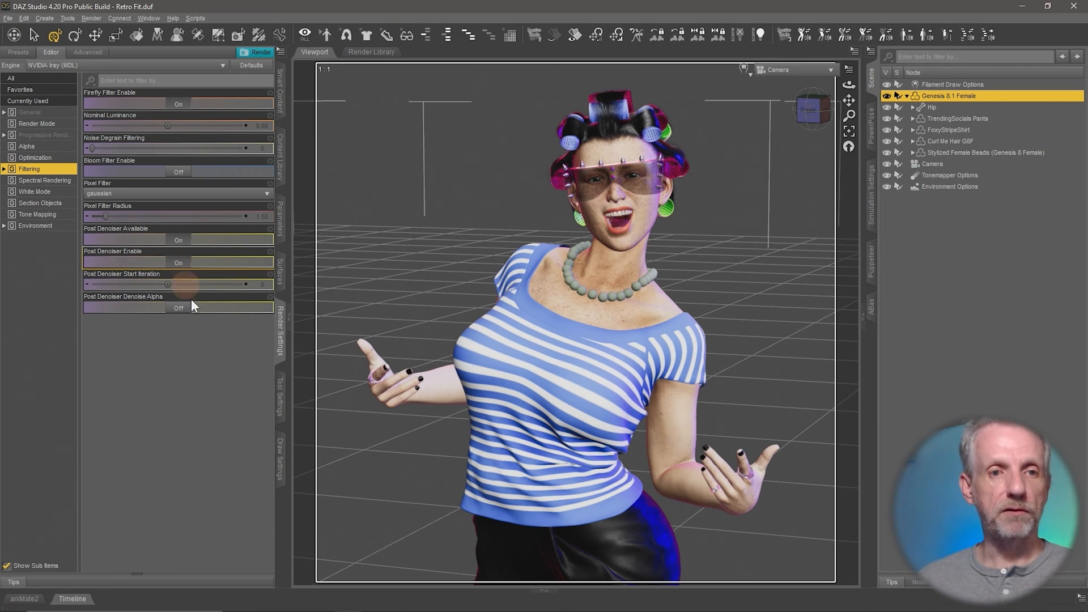
Step: Check the environment's Draw Dome setting, save the scene and start the NVIDIA Iray render
left_click(49, 228)
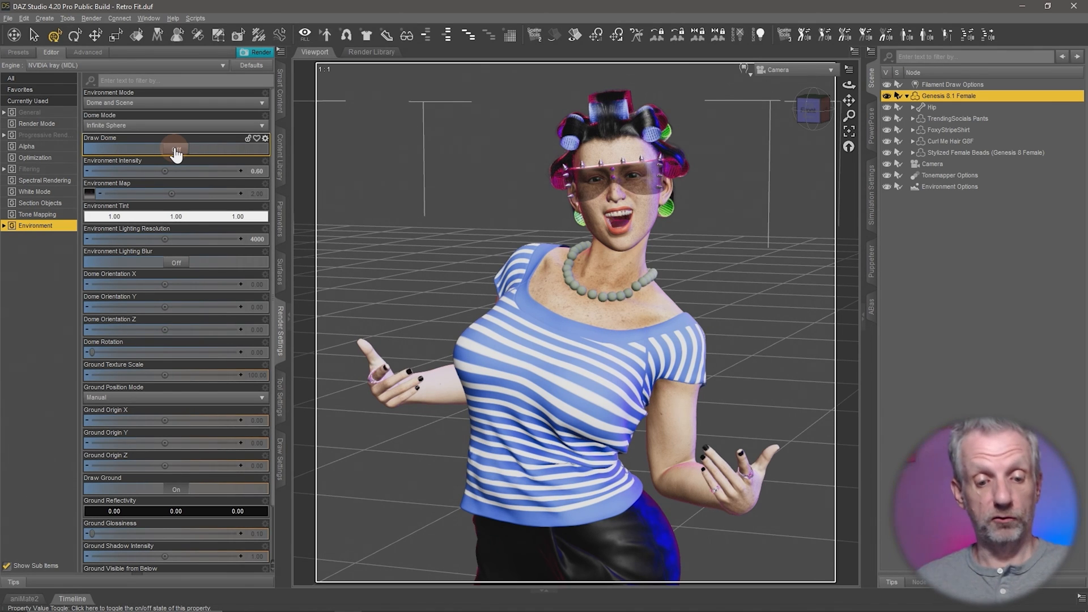
key("ctrl+s")
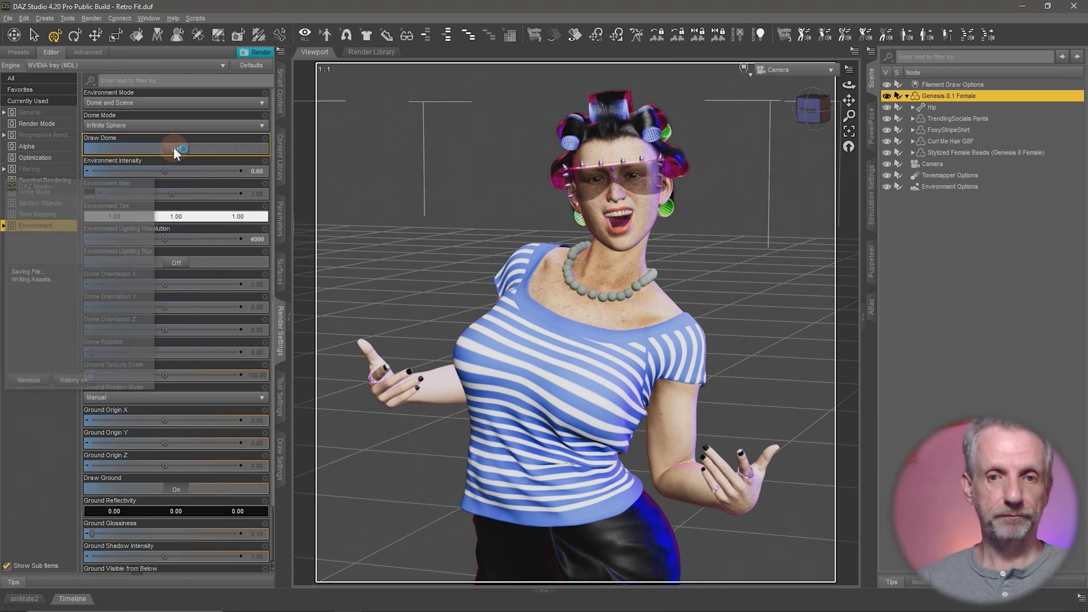
key("ctrl+r")
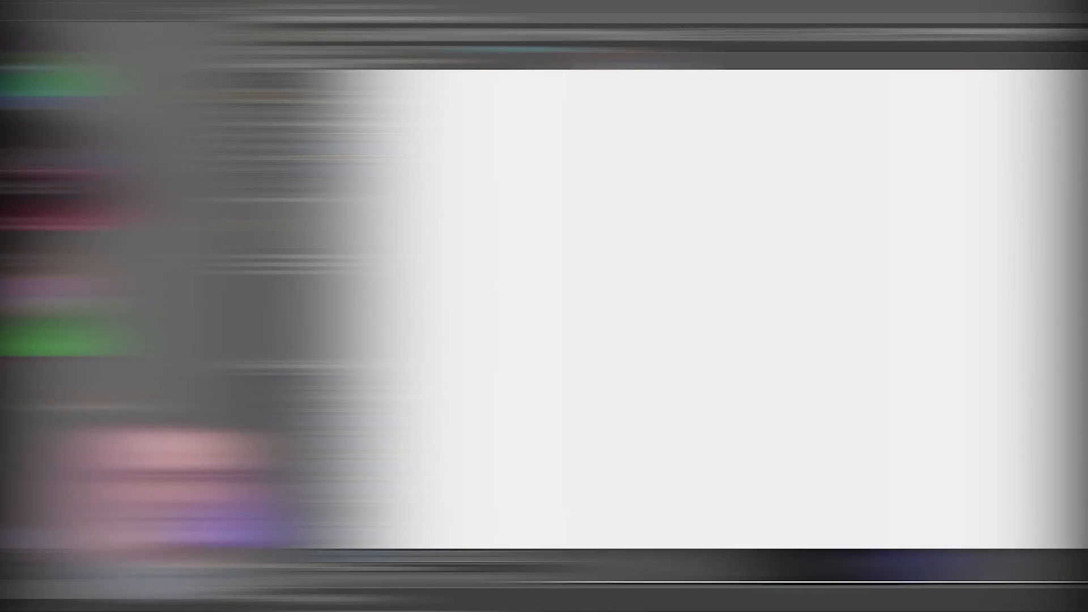
Step: Examine the render in progress, checking the striped shirt, hair rollers, glasses, face and bead necklace
scroll(915, 399, "down", 8)
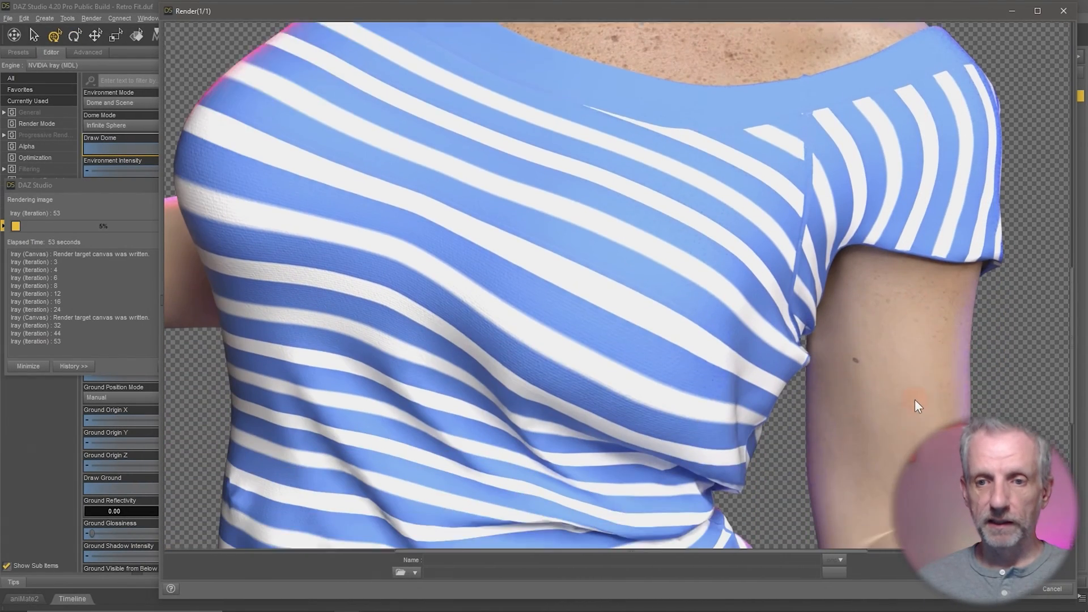
scroll(915, 399, "up", 10)
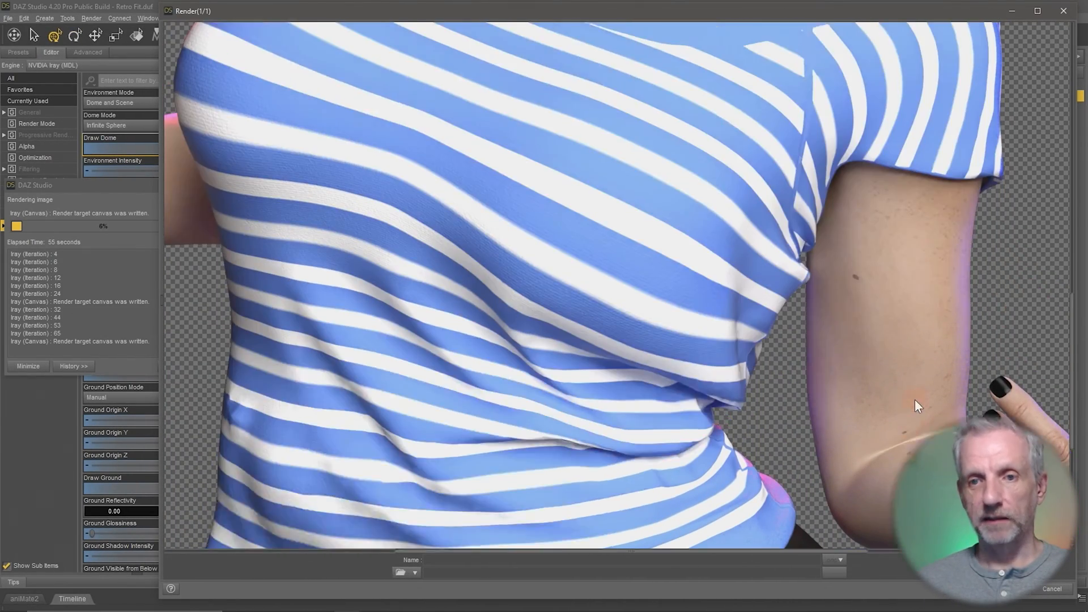
scroll(915, 399, "up", 2)
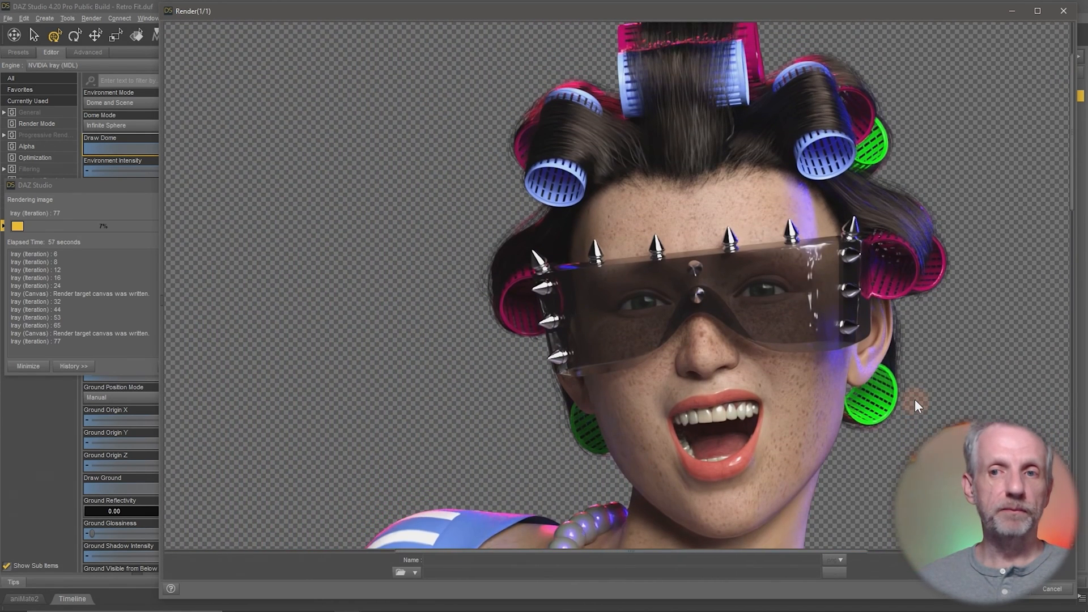
scroll(915, 399, "down", 3)
scroll(915, 399, "up", 5)
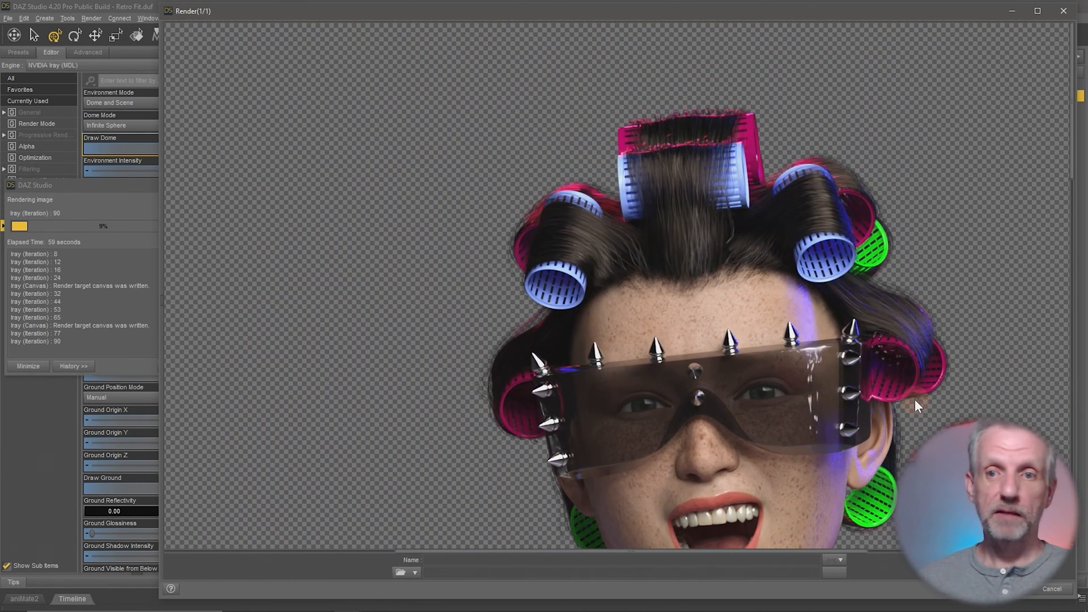
scroll(915, 399, "down", 4)
scroll(914, 400, "down", 4)
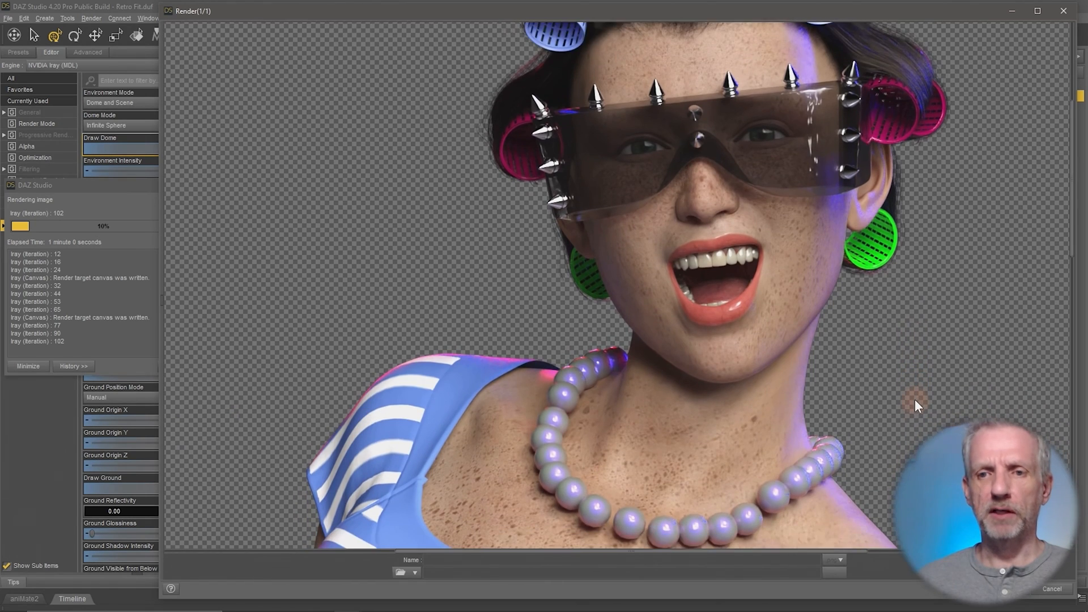
scroll(915, 400, "up", 2)
scroll(915, 400, "up", 2)
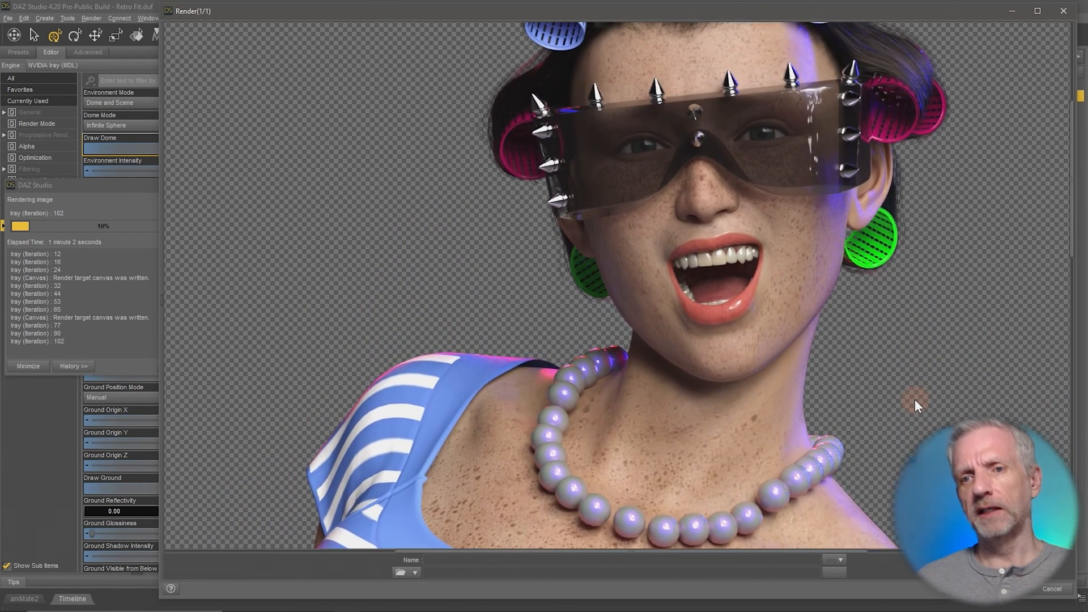